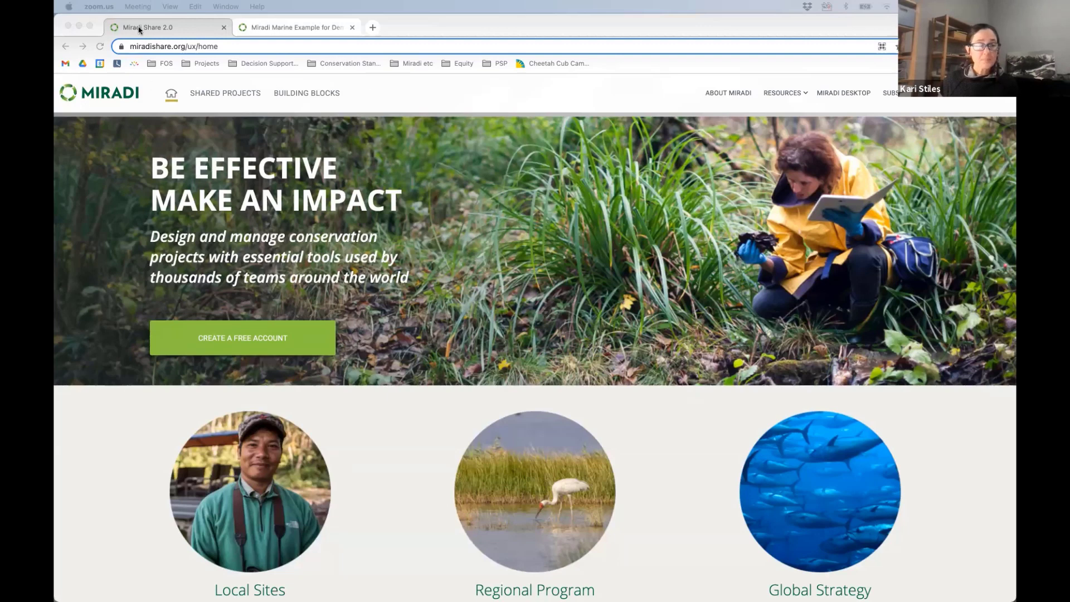
# Log in to Miradi Share and check the account options without logging out.
pyautogui.click(138, 27)
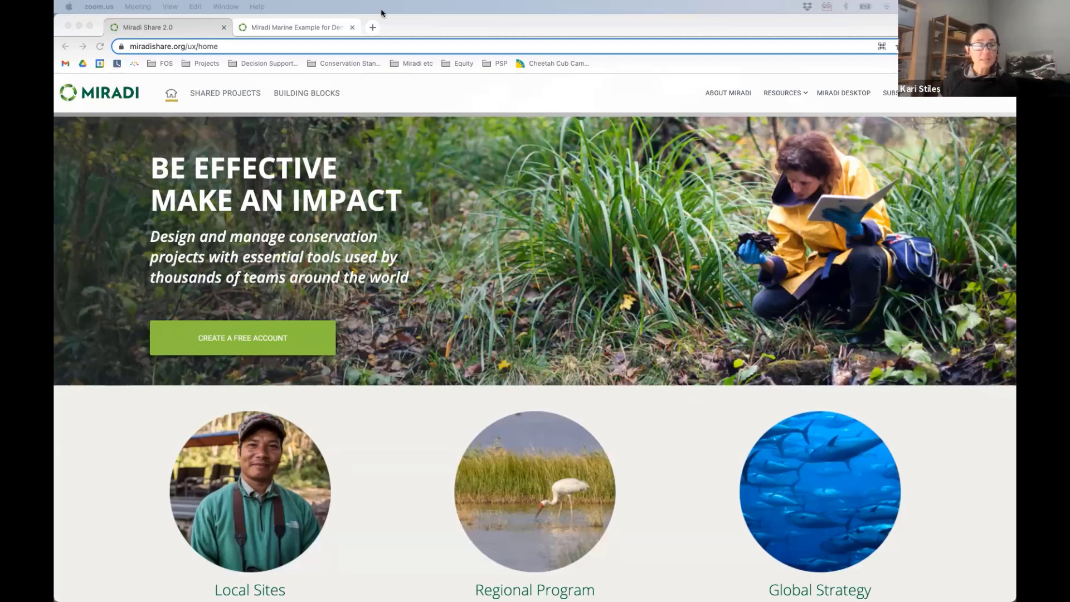
pyautogui.click(990, 102)
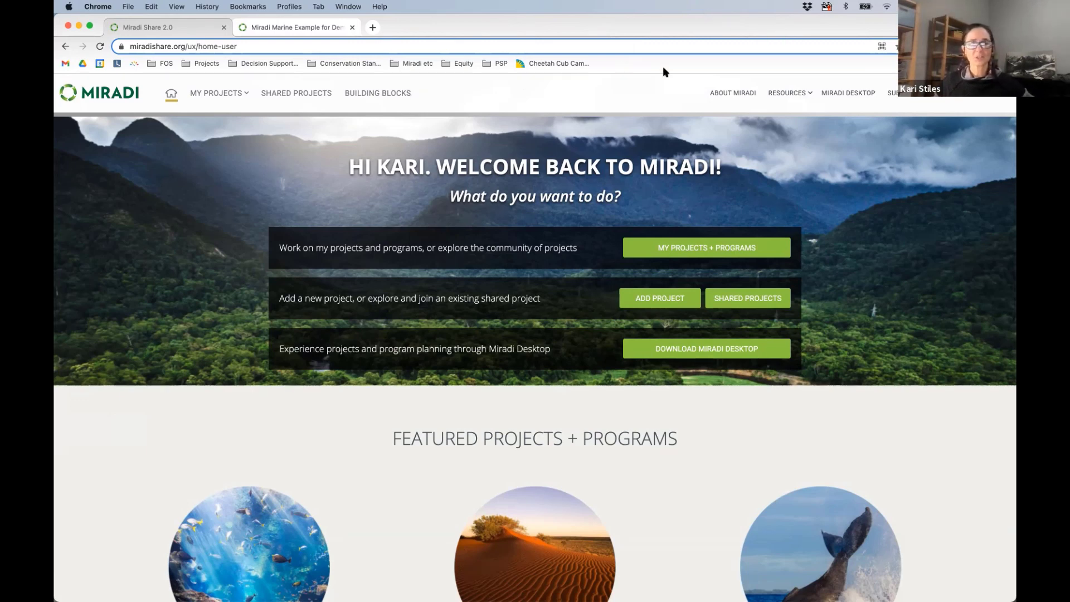
pyautogui.click(1008, 98)
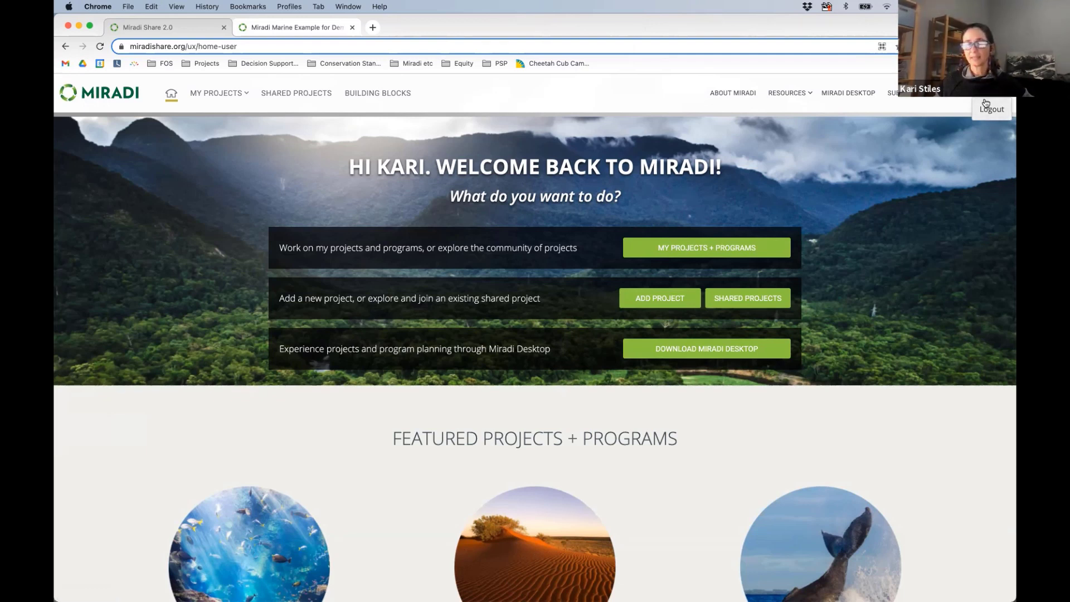
pyautogui.click(529, 106)
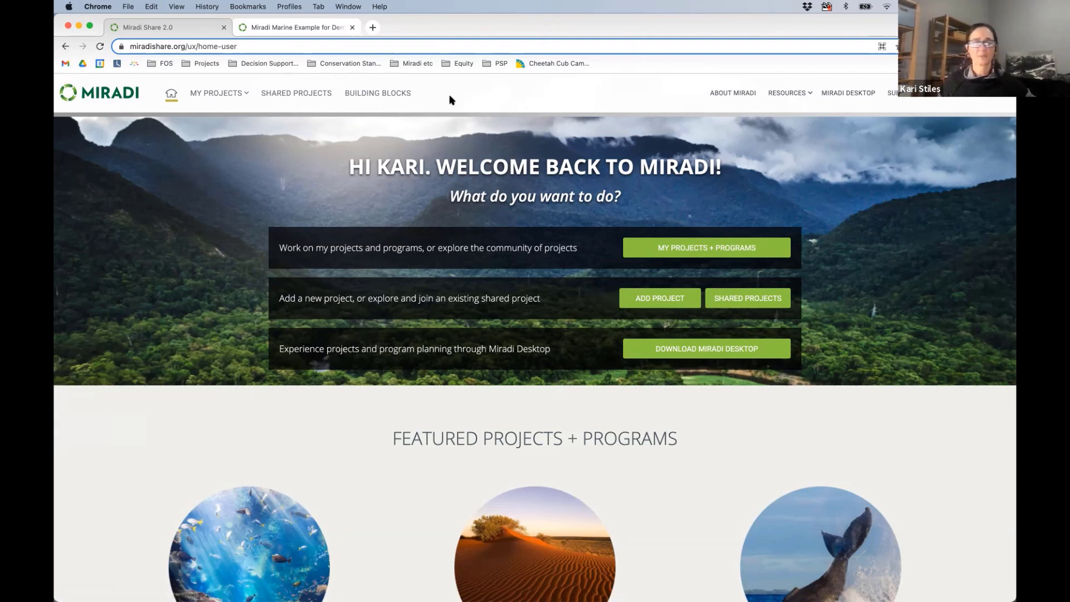
# Browse the account's own programs and standalone projects to find the Miradi Demonstration Program.
pyautogui.click(209, 98)
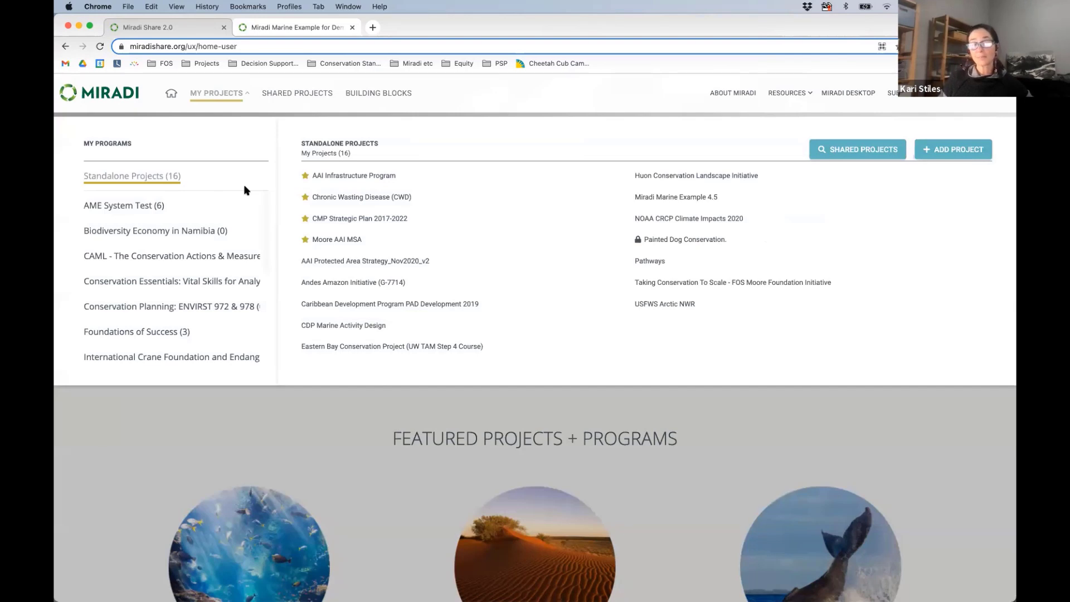
pyautogui.scroll(-1, 199, 258)
pyautogui.scroll(-4, 199, 258)
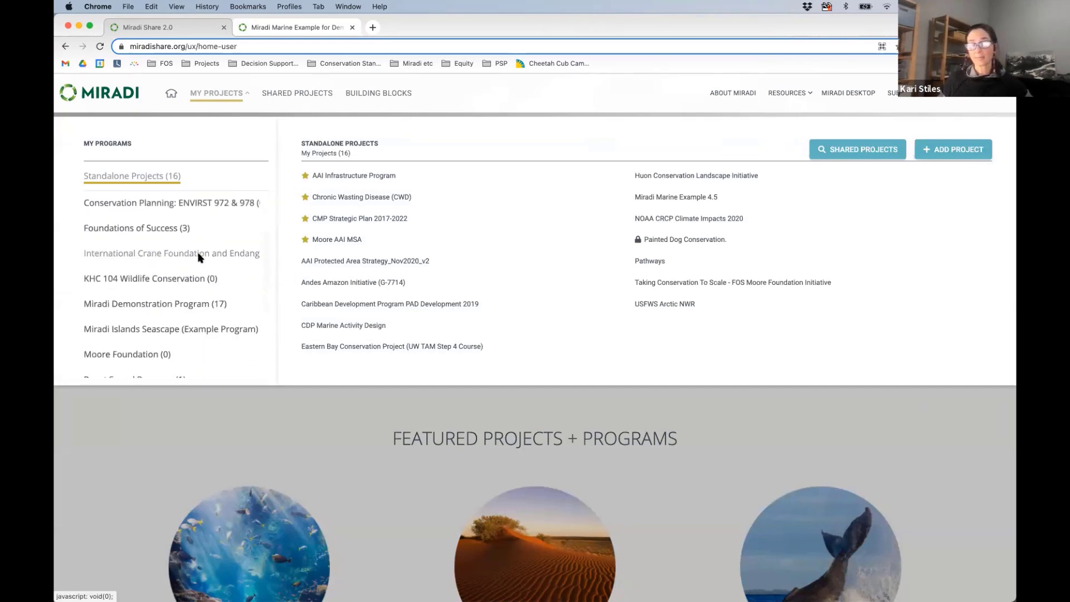
pyautogui.scroll(5, 199, 258)
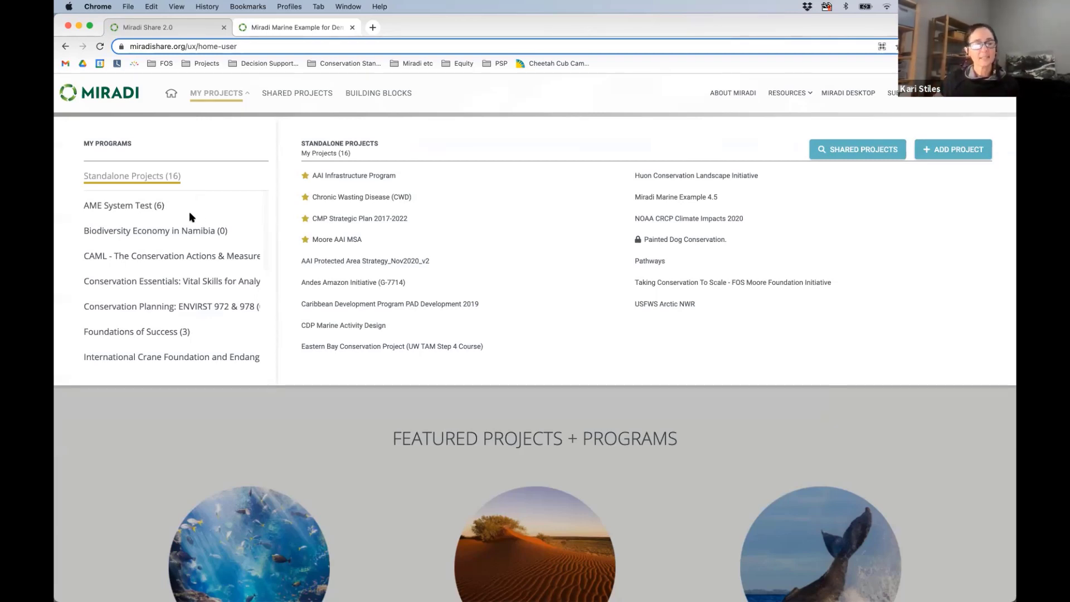
pyautogui.scroll(-3, 218, 191)
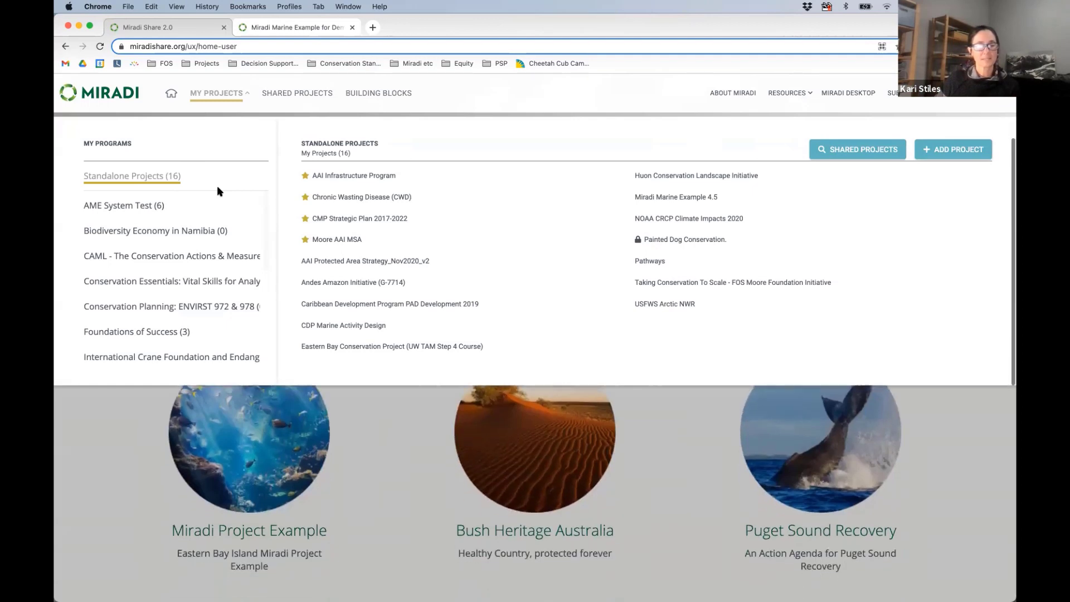
pyautogui.scroll(3, 218, 192)
pyautogui.scroll(-1, 227, 160)
pyautogui.scroll(1, 223, 274)
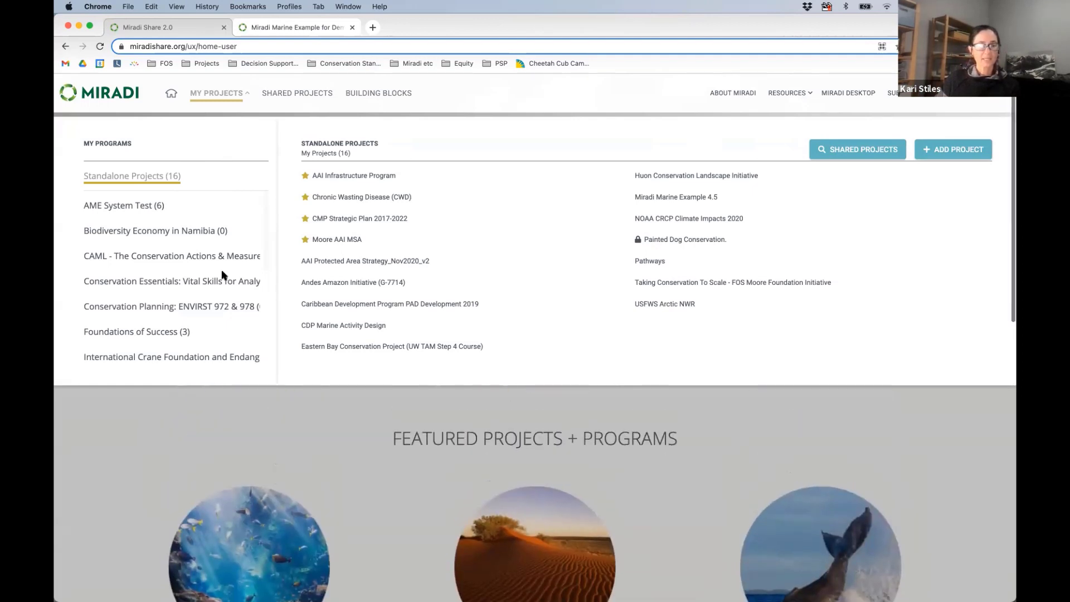
pyautogui.scroll(-5, 222, 275)
pyautogui.scroll(3, 220, 282)
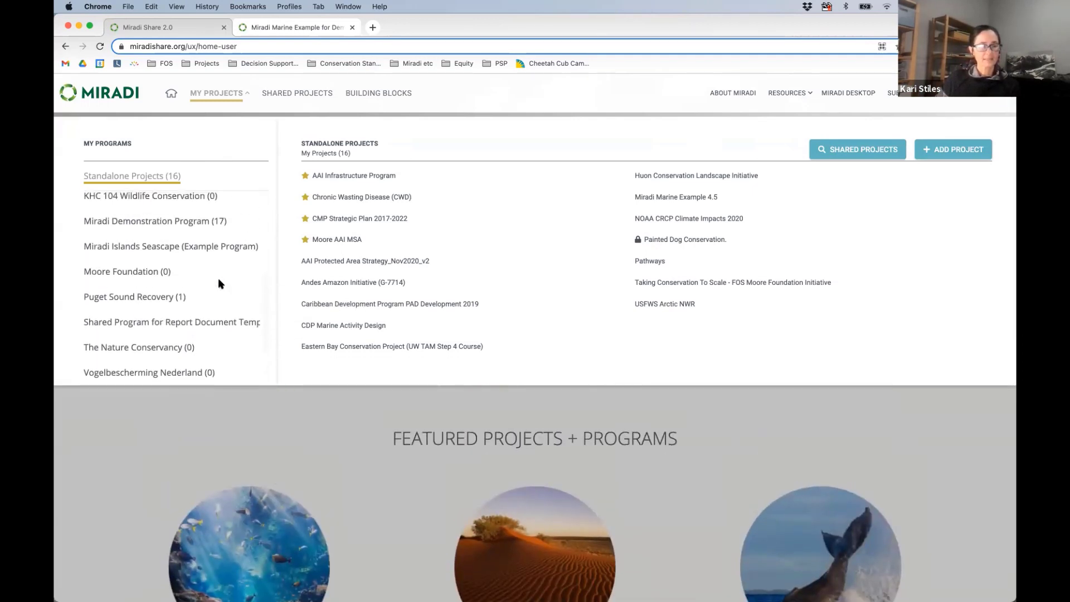
# Open the full list of program projects for the Miradi Demonstration Program.
pyautogui.click(164, 220)
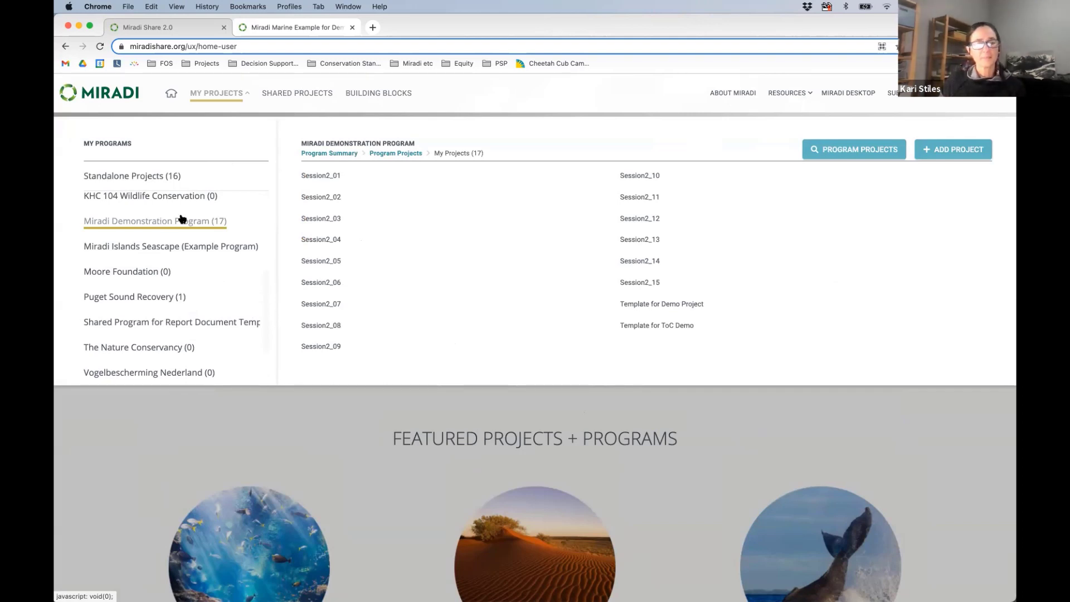
pyautogui.click(395, 160)
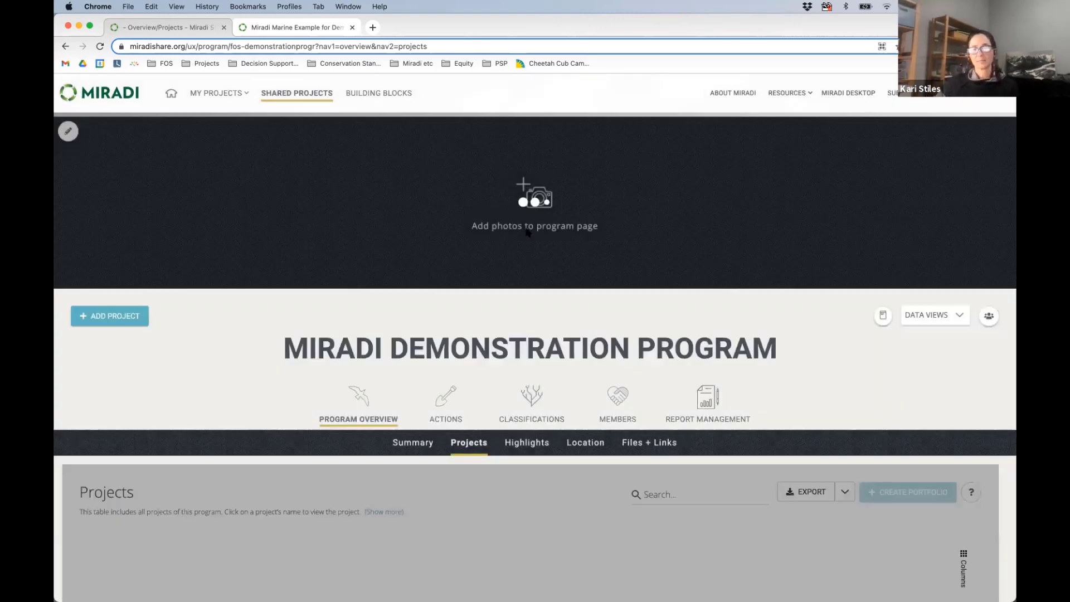
pyautogui.scroll(-3, 275, 374)
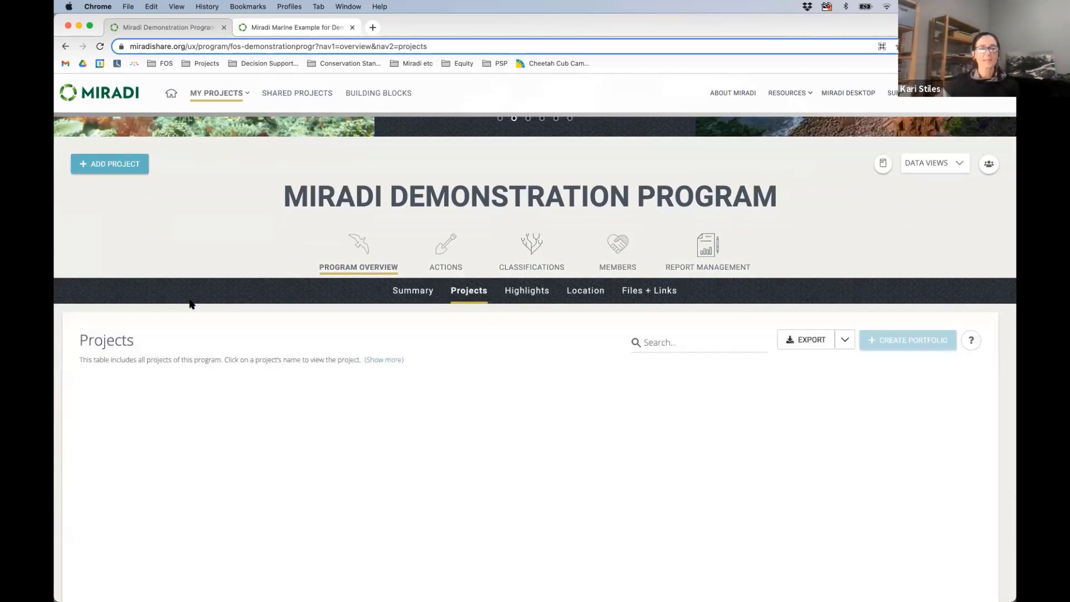
pyautogui.scroll(2, 190, 304)
pyautogui.scroll(-3, 189, 304)
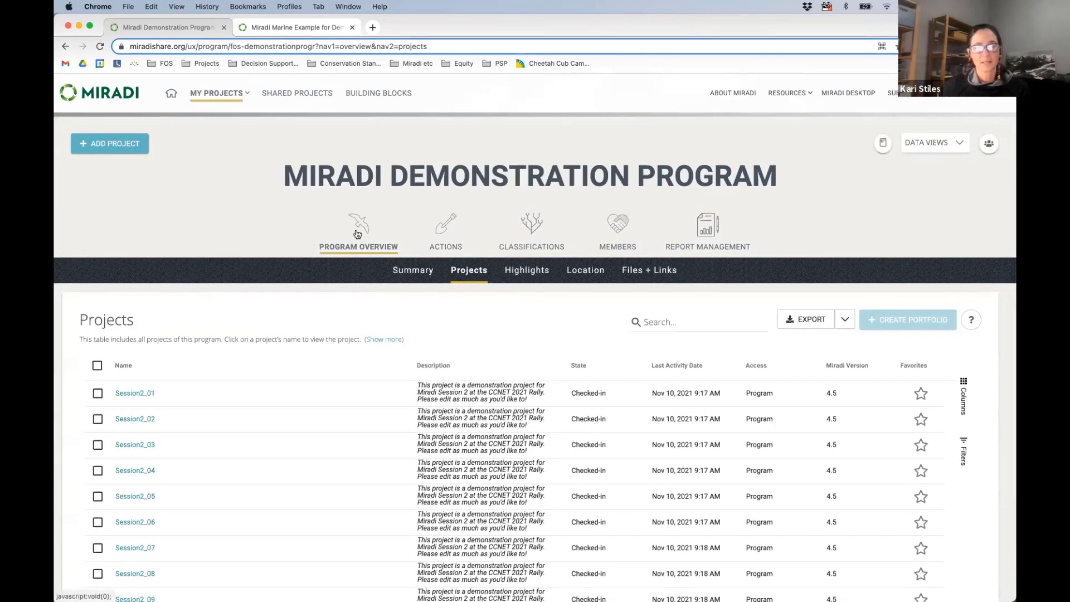
# Look through the program's projects table and open the Template for Demo Project.
pyautogui.scroll(-4, 263, 366)
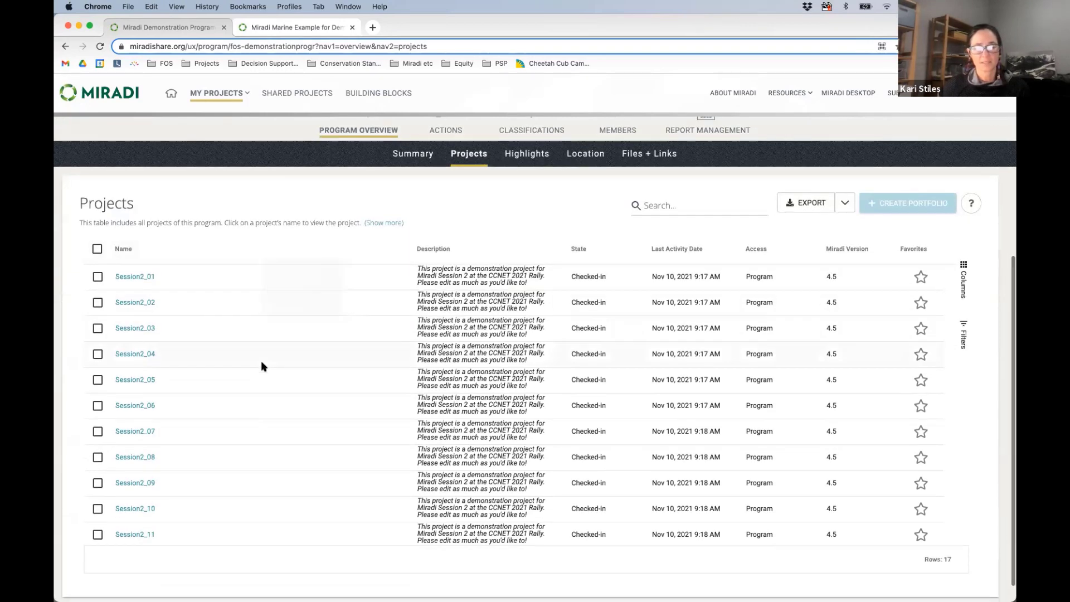
pyautogui.scroll(5, 262, 362)
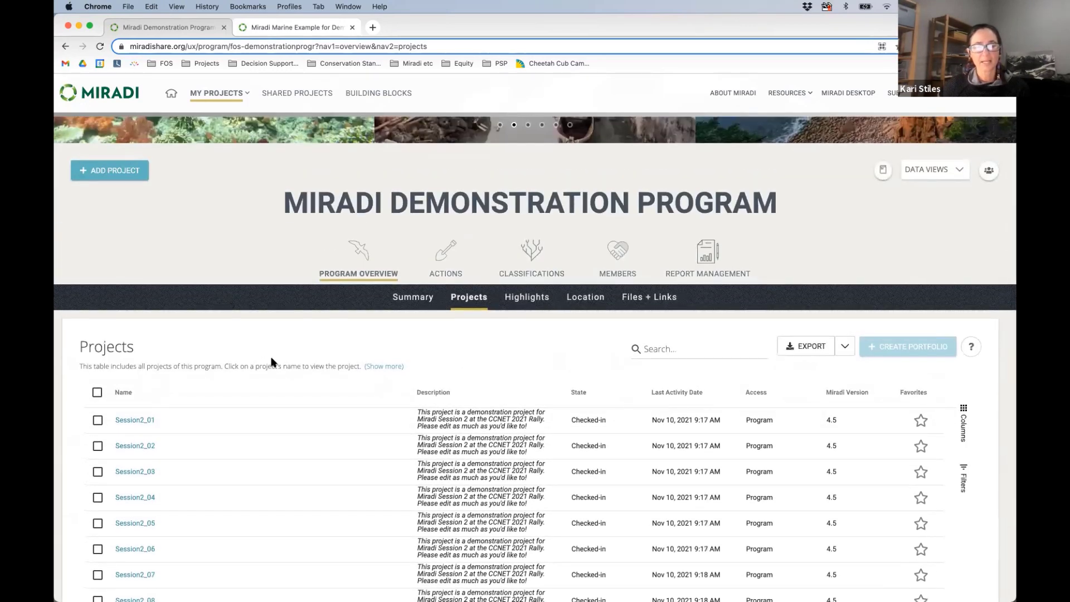
pyautogui.scroll(-10, 272, 362)
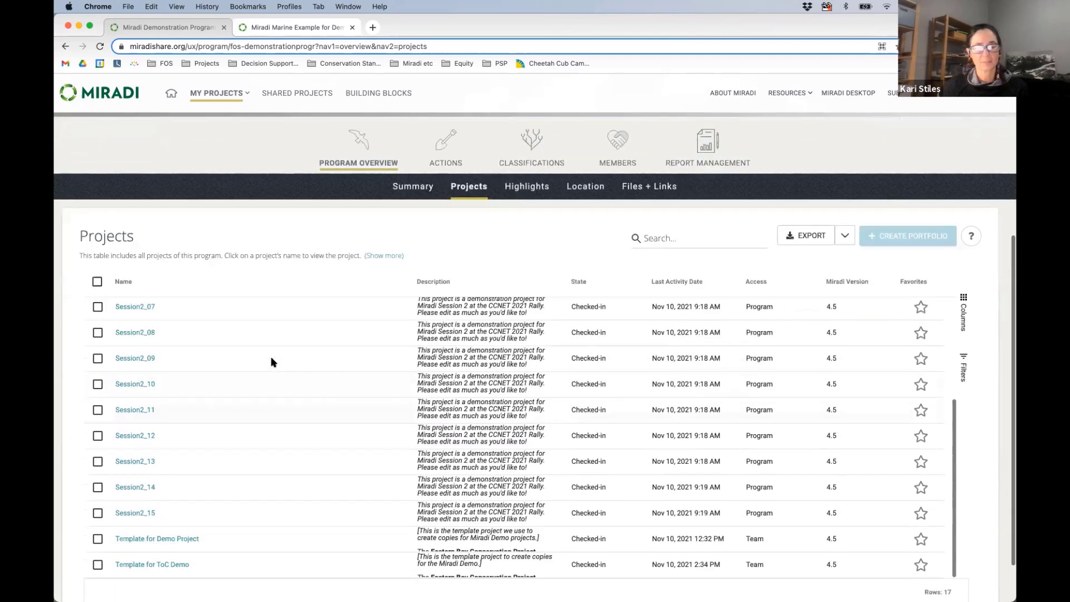
pyautogui.scroll(-2, 272, 362)
pyautogui.click(164, 482)
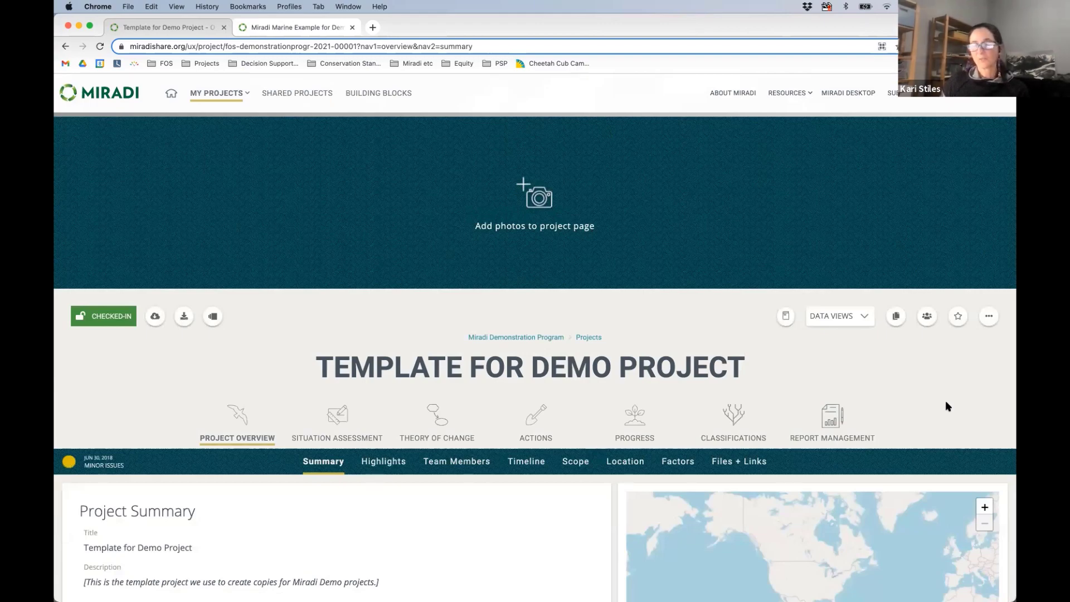
# Examine the Template for Demo Project's overview page, including its summary, map and progress update.
pyautogui.scroll(-1, 948, 407)
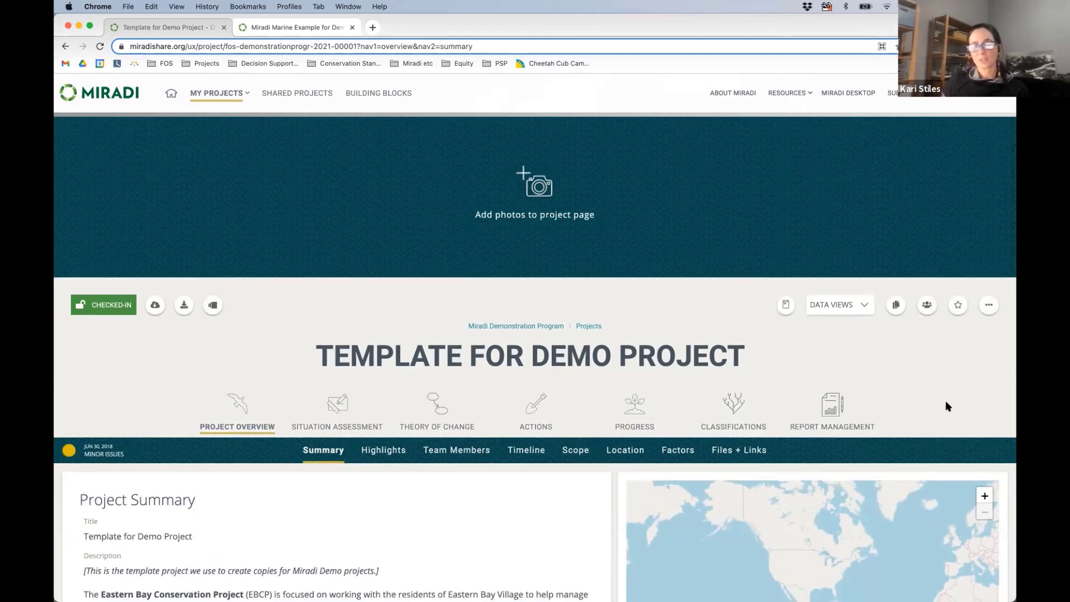
pyautogui.scroll(1, 945, 400)
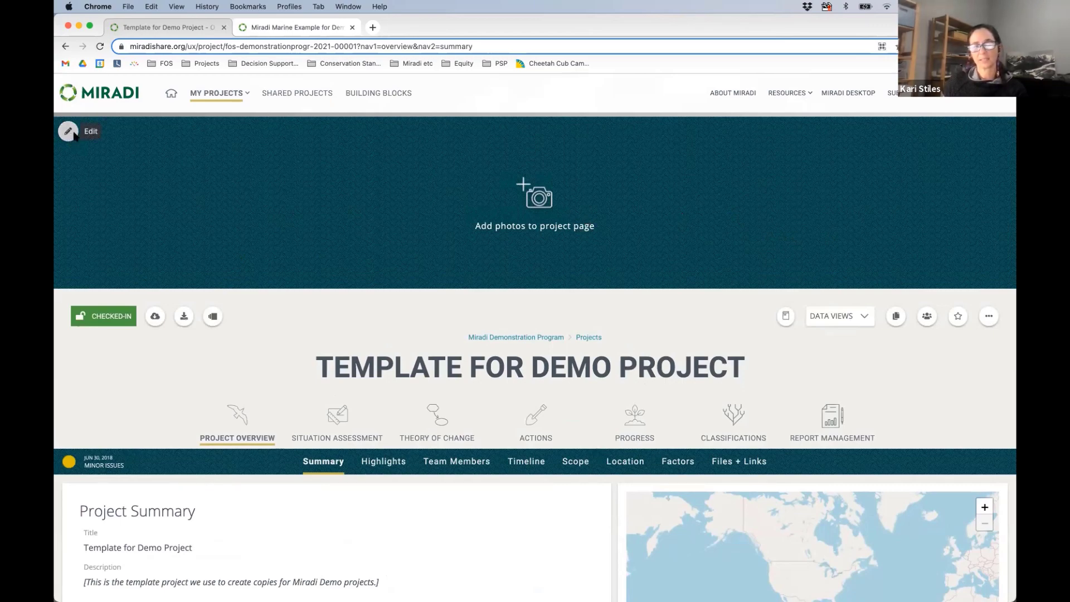
pyautogui.scroll(-1, 280, 351)
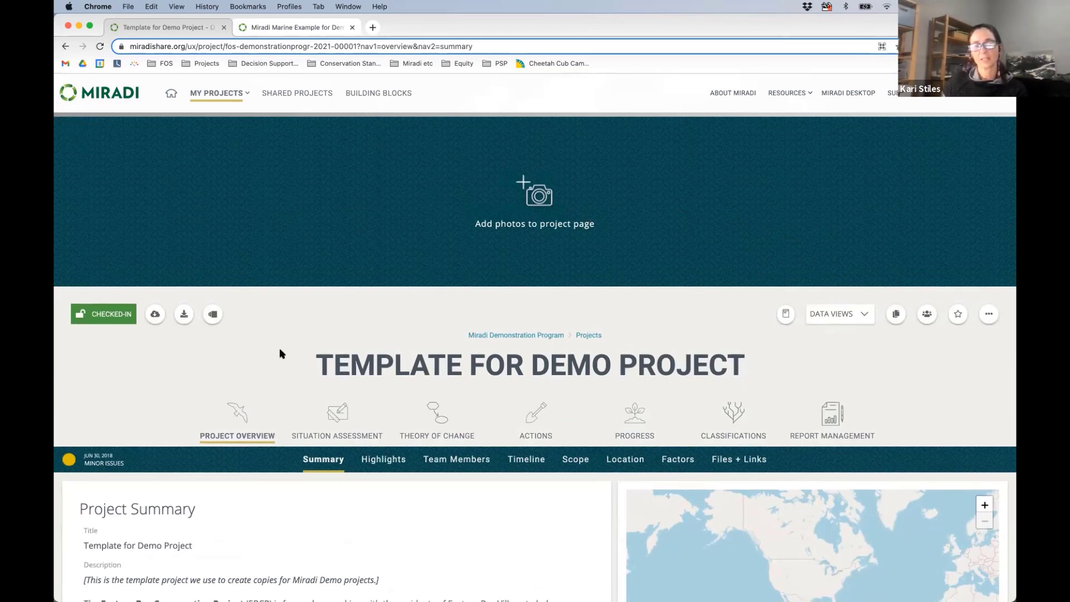
pyautogui.scroll(-5, 279, 351)
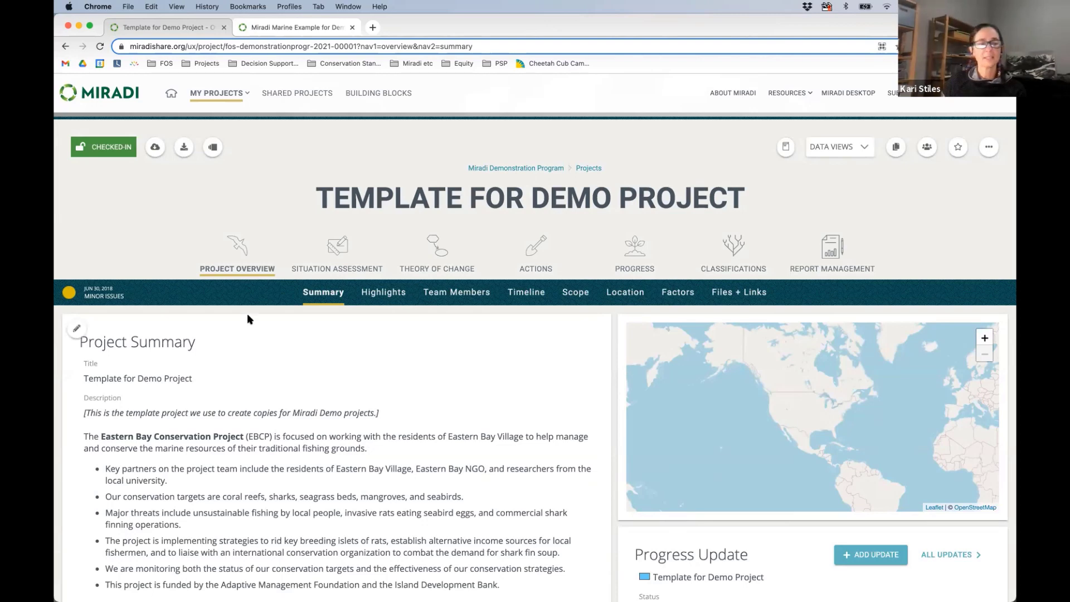
pyautogui.scroll(-2, 167, 295)
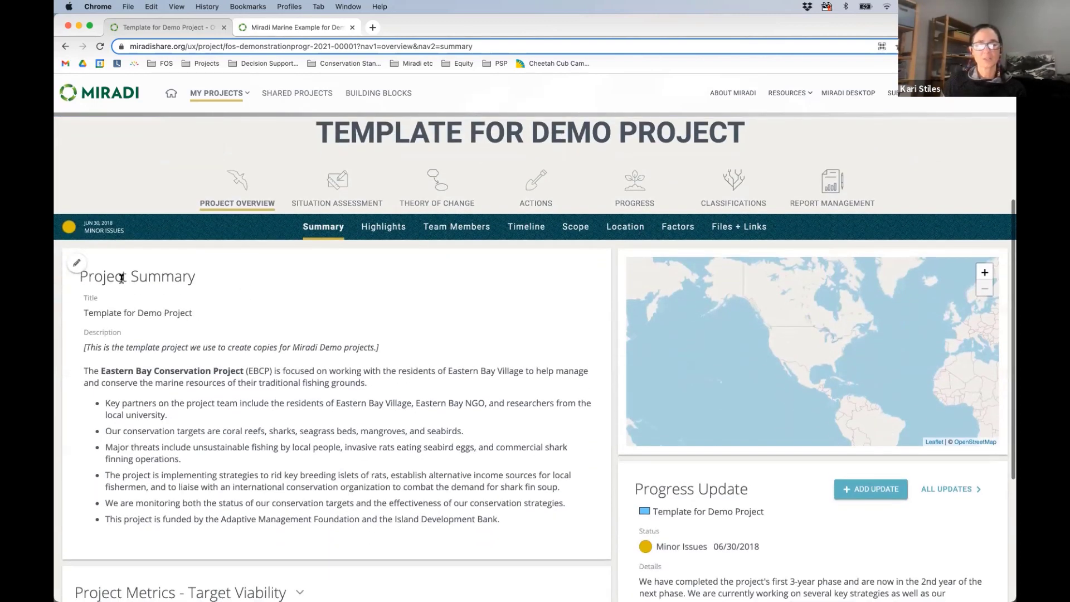
# Open the Project Summary for editing, inspect its title and description fields, and cancel without changes.
pyautogui.click(77, 263)
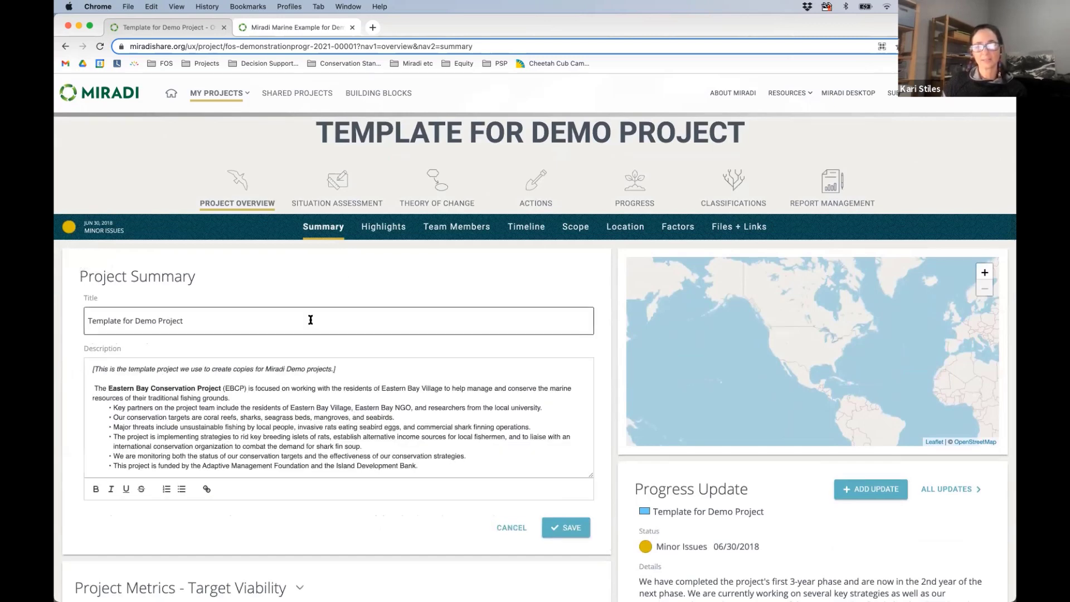
pyautogui.scroll(-2, 310, 319)
pyautogui.scroll(2, 310, 318)
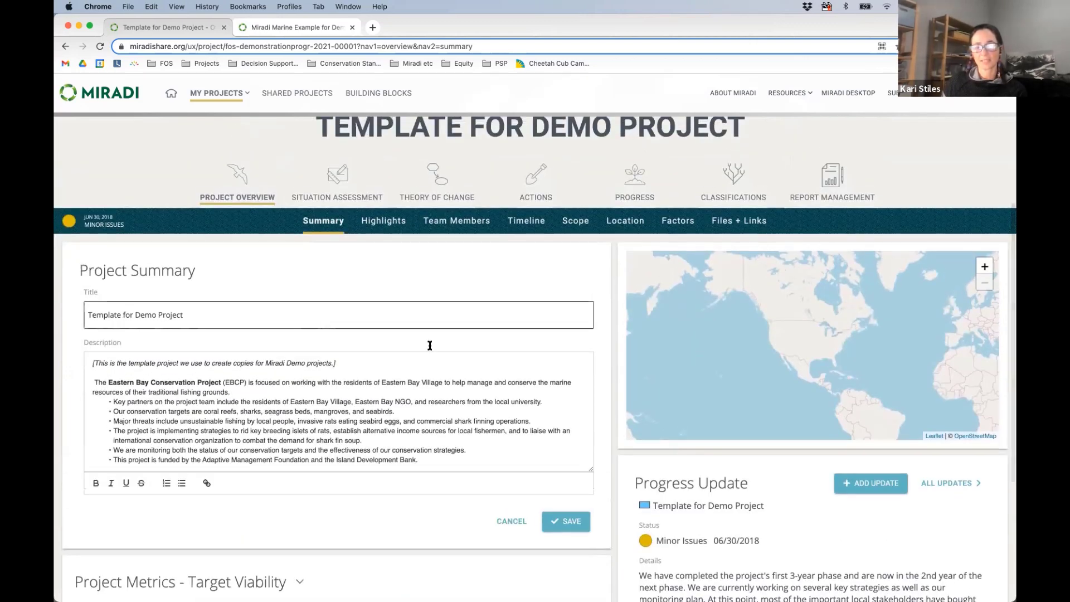
pyautogui.click(511, 521)
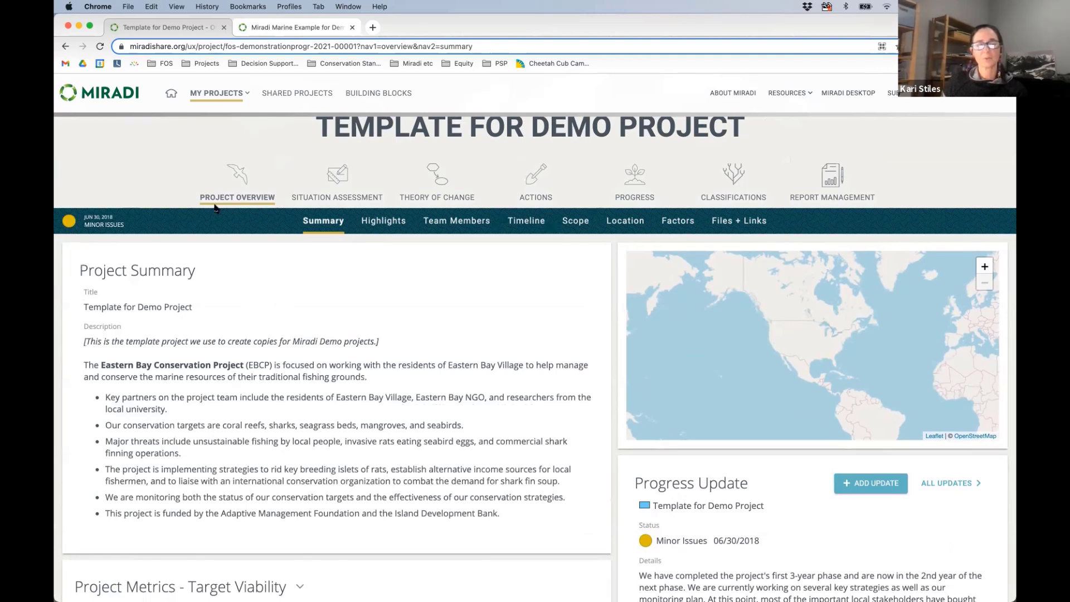
# Open the project's team members and examine the available team roles and project access levels, leaving both unchanged.
pyautogui.scroll(1, 225, 219)
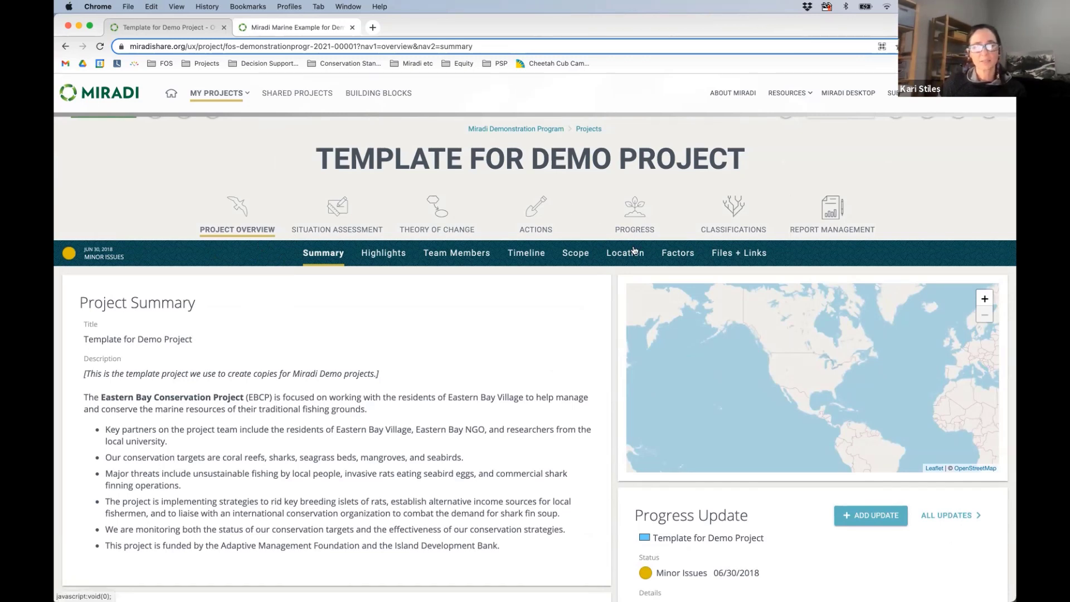
pyautogui.click(450, 252)
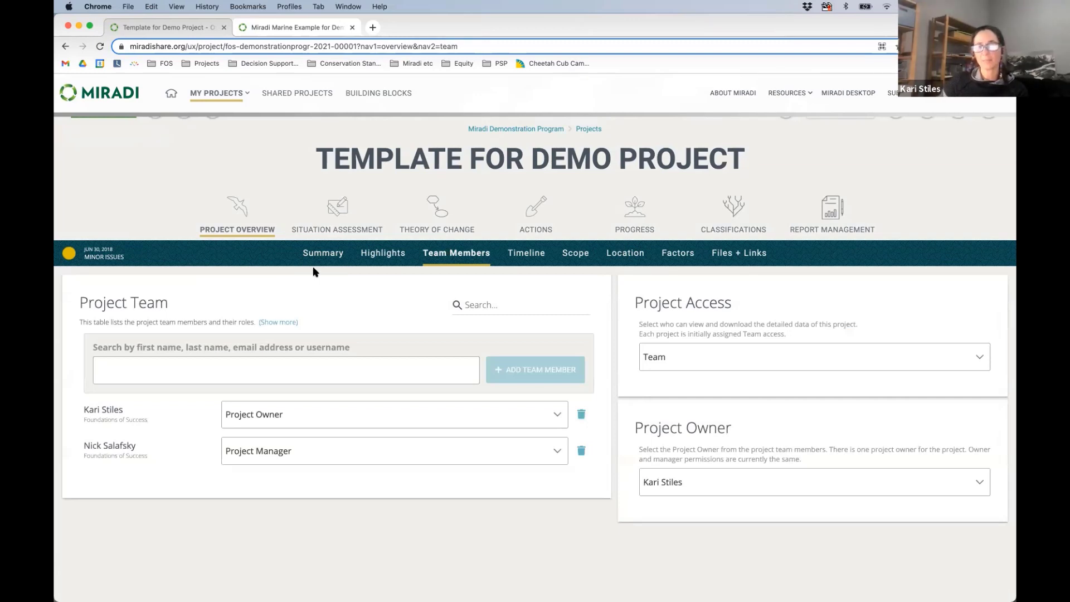
pyautogui.click(559, 415)
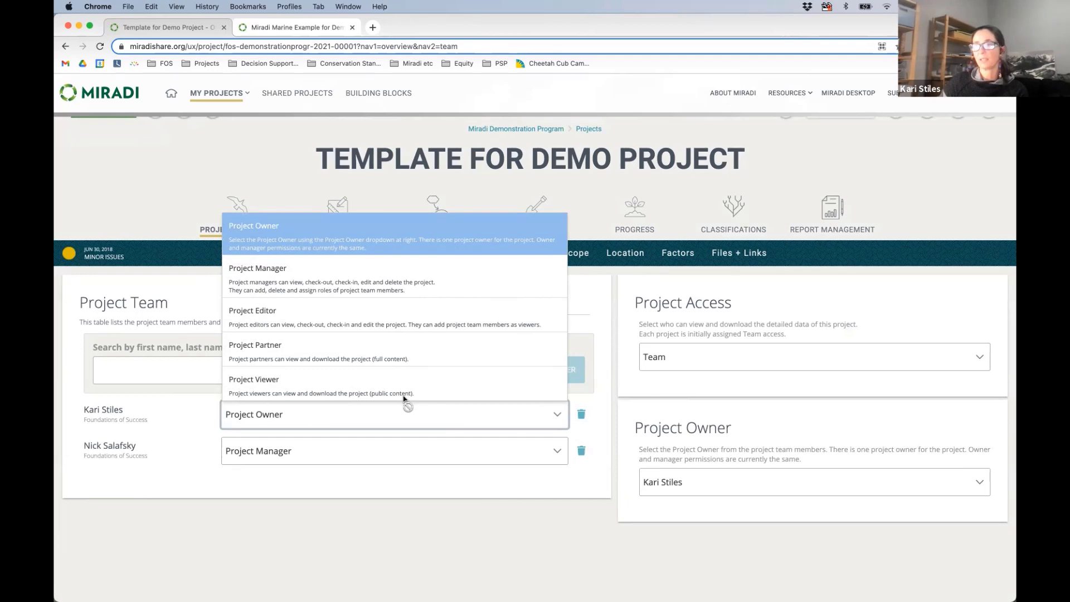
pyautogui.click(174, 263)
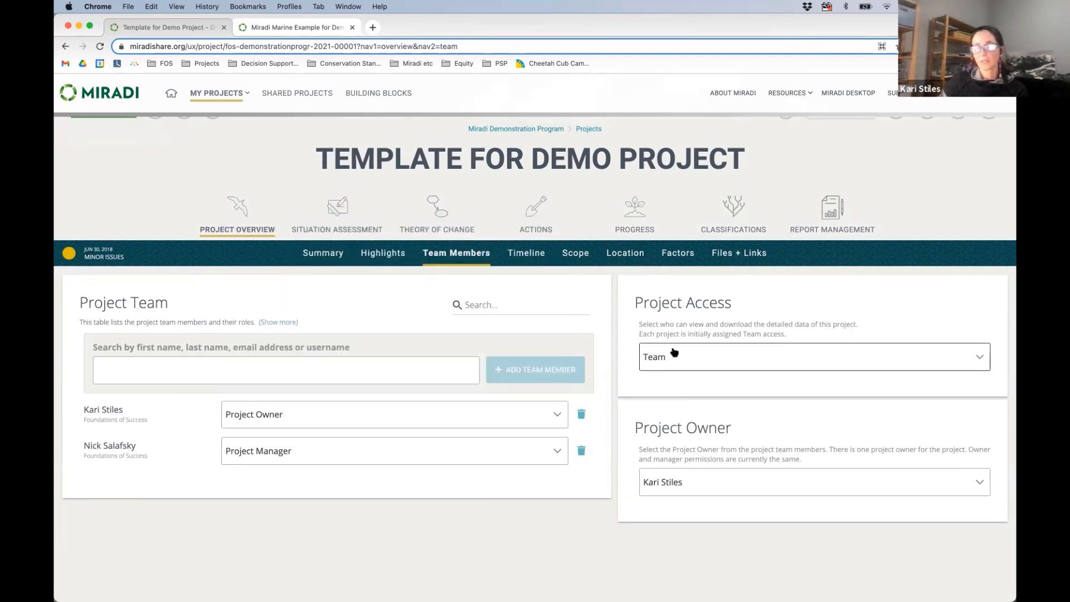
pyautogui.click(675, 368)
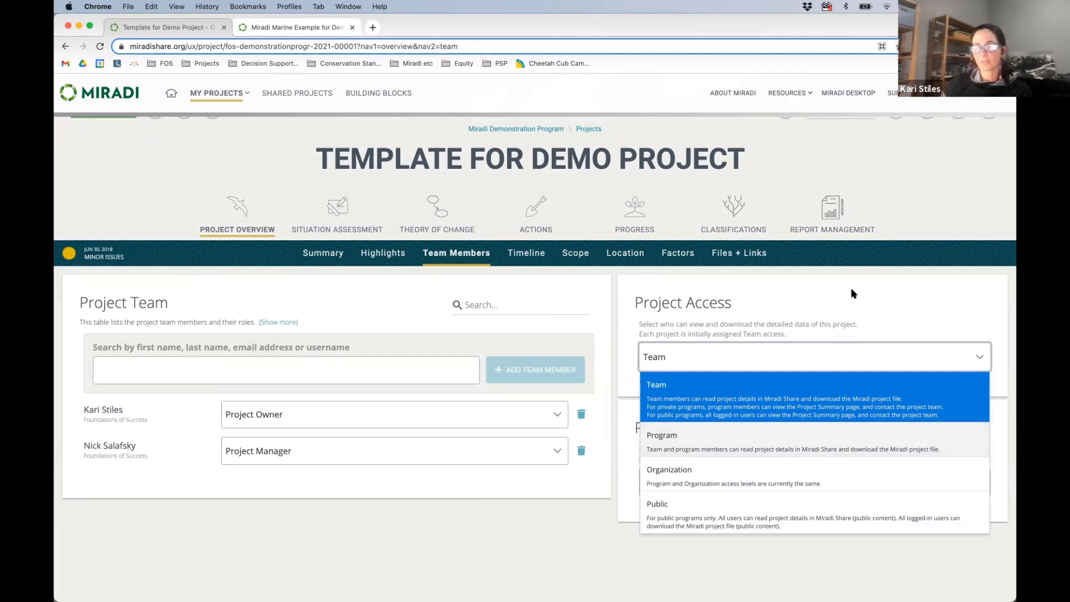
pyautogui.click(877, 272)
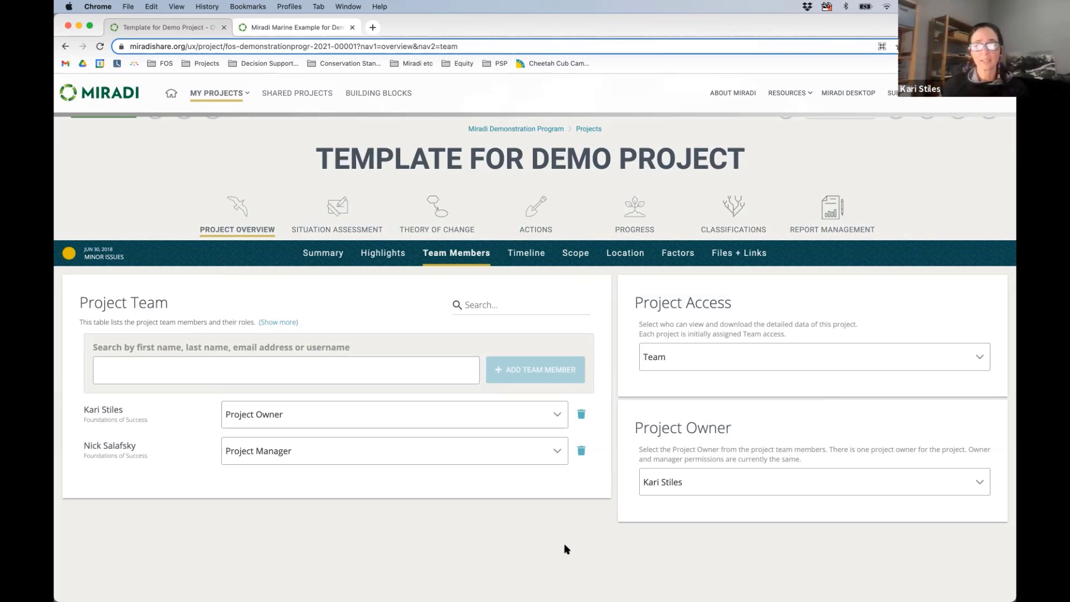
# Open the project's People table in the Actions section to view who can be assigned to strategies and activities.
pyautogui.scroll(2, 564, 549)
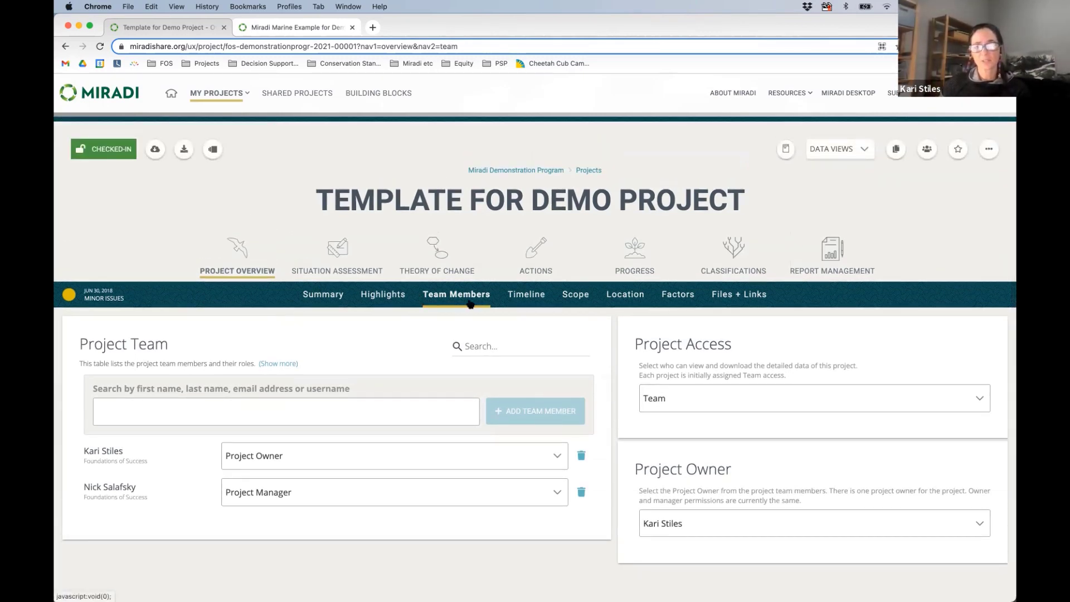
pyautogui.click(547, 251)
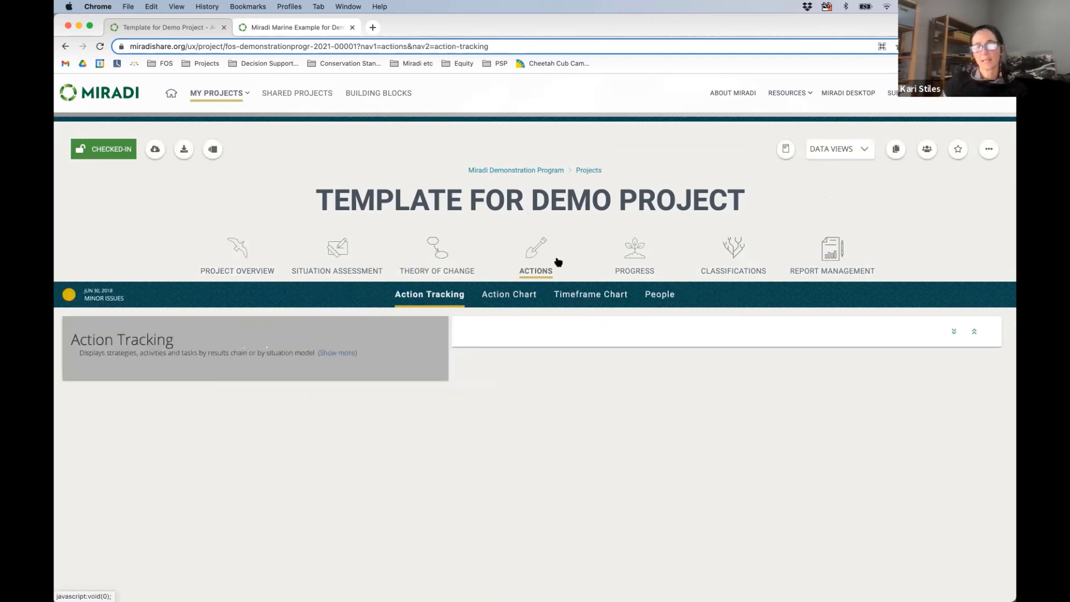
pyautogui.click(695, 290)
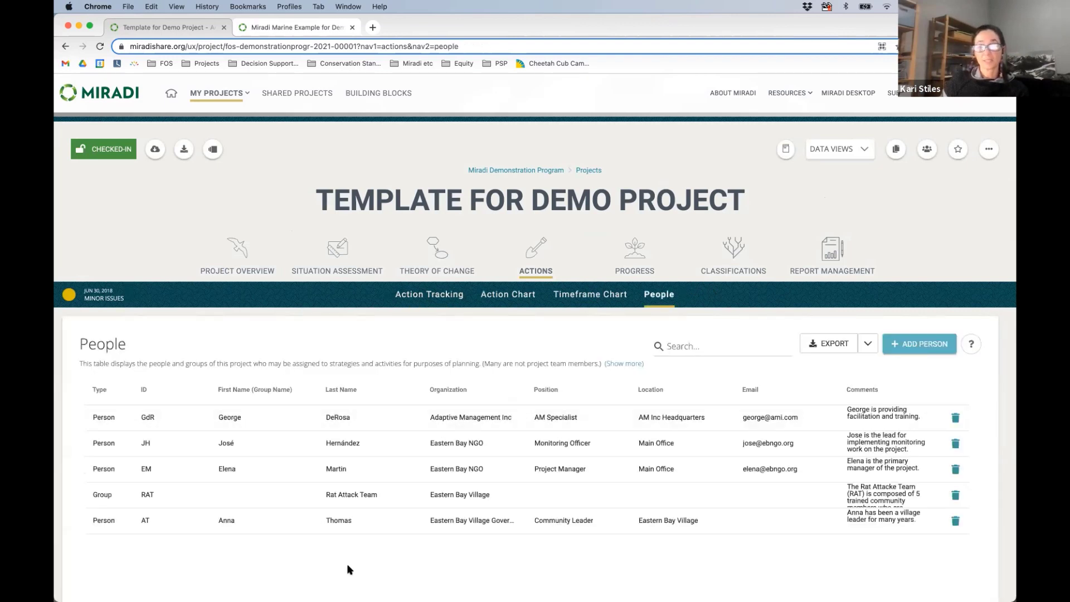
# Open the Timeline in the Project Overview section and examine the check-in history, publish status, major version and project snapshots.
pyautogui.scroll(-1, 444, 546)
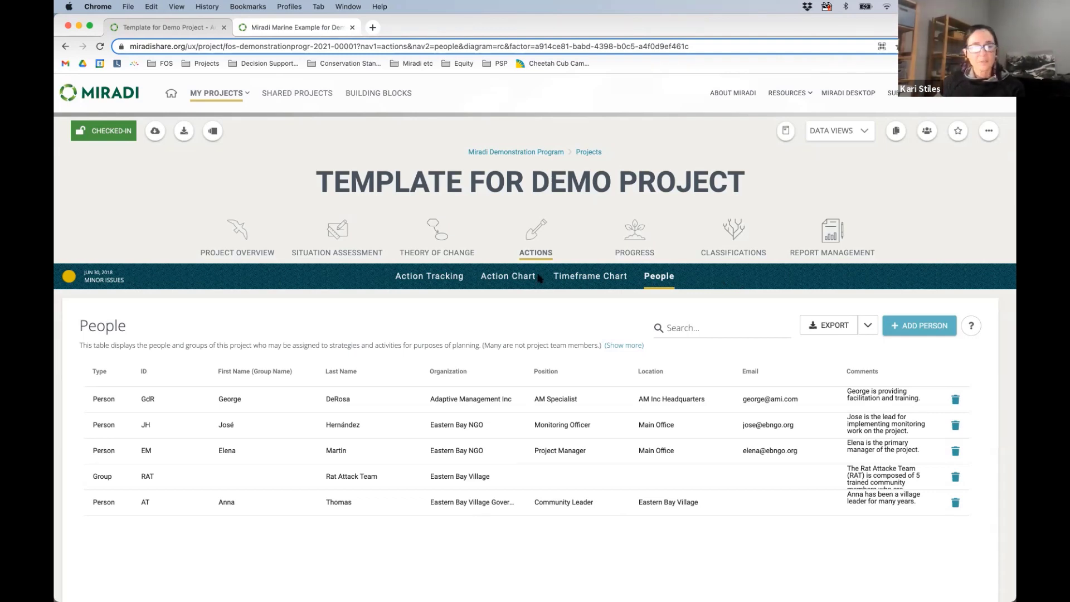
pyautogui.click(240, 238)
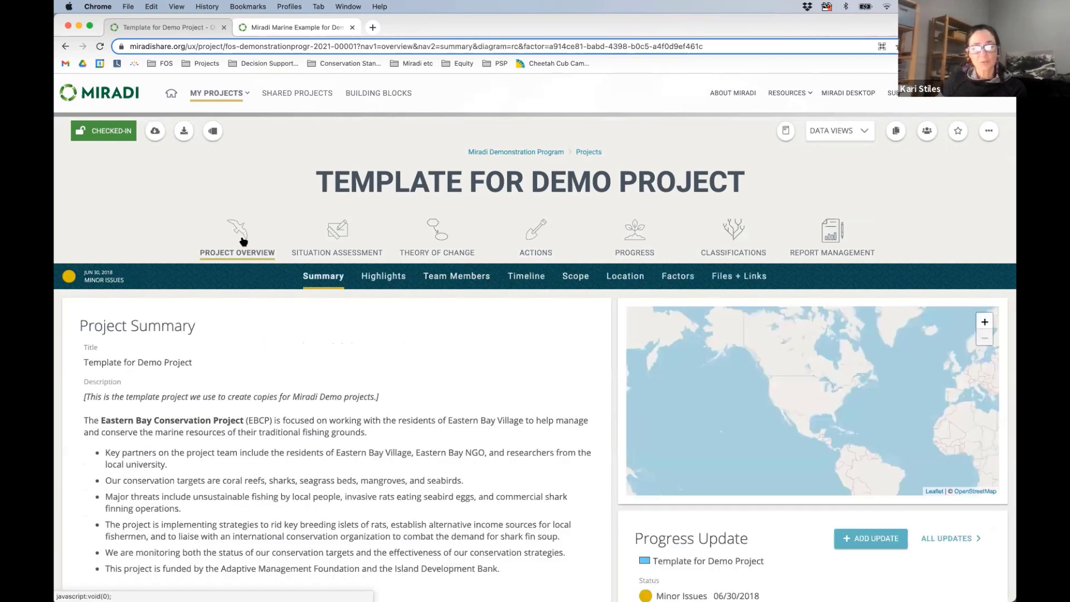
pyautogui.click(526, 276)
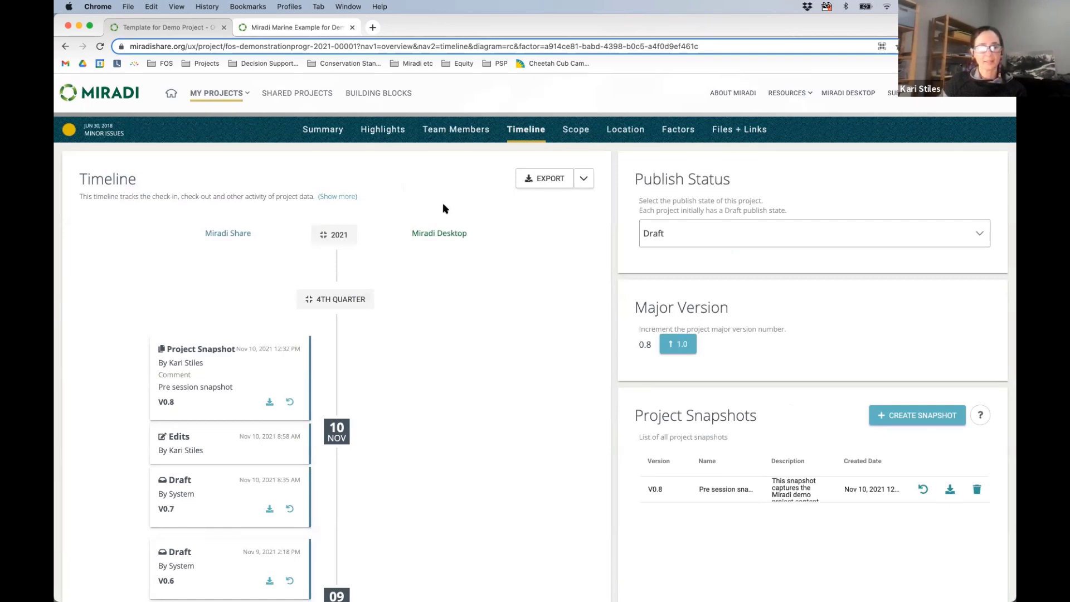
pyautogui.scroll(-4, 443, 208)
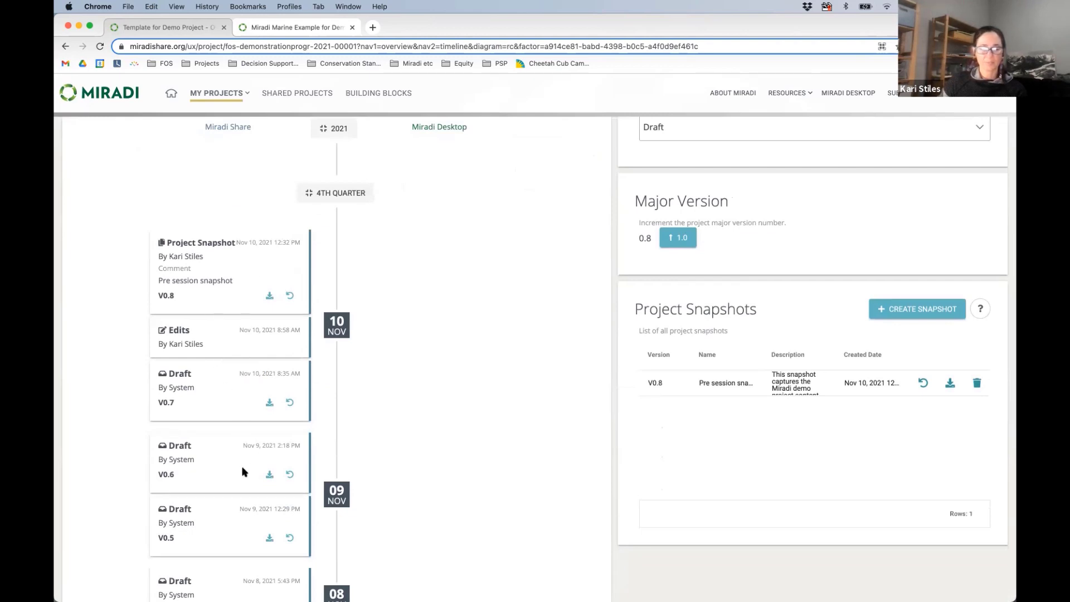
pyautogui.scroll(-3, 227, 271)
pyautogui.scroll(6, 226, 272)
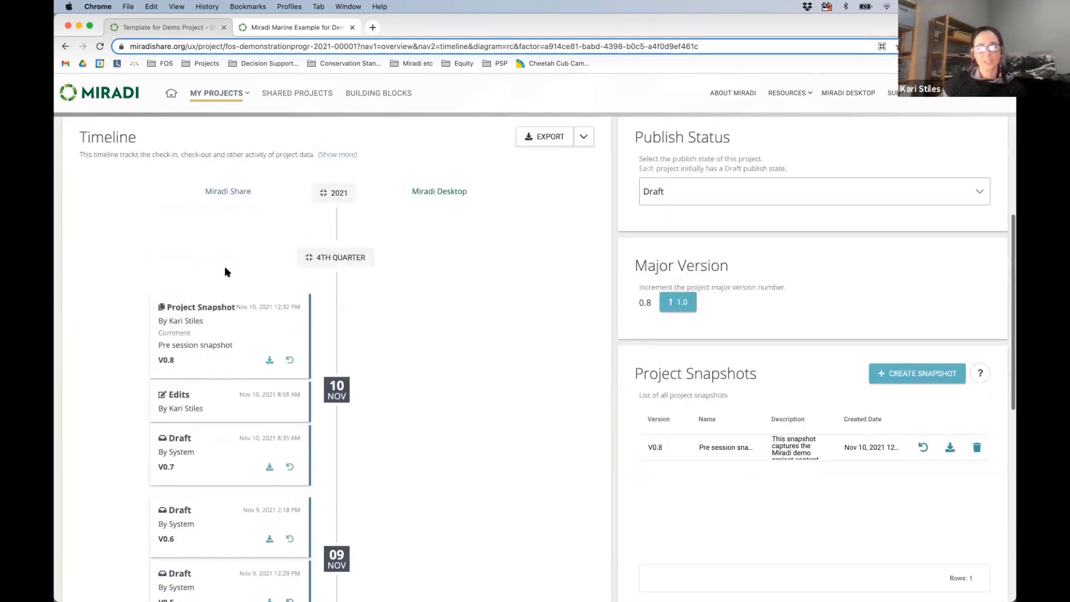
pyautogui.scroll(-4, 226, 271)
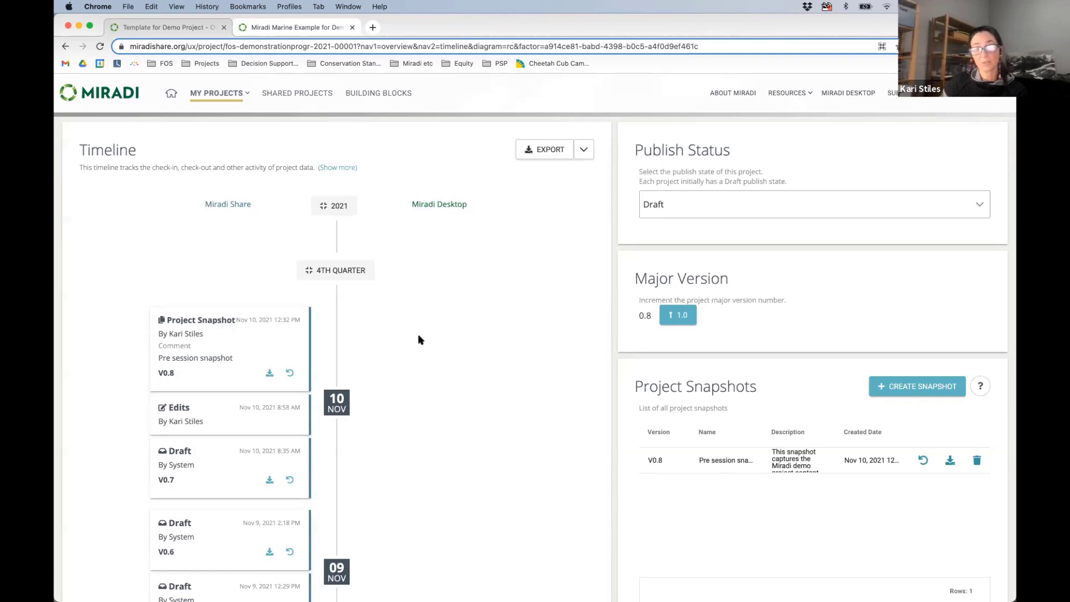
pyautogui.scroll(1, 429, 353)
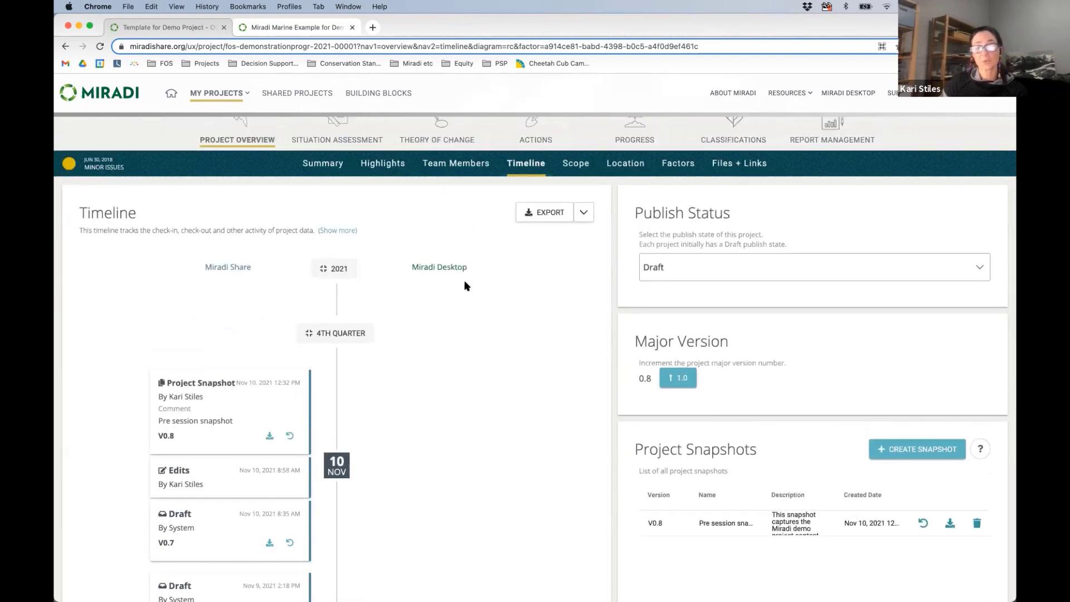
pyautogui.scroll(-2, 375, 423)
pyautogui.scroll(-6, 375, 423)
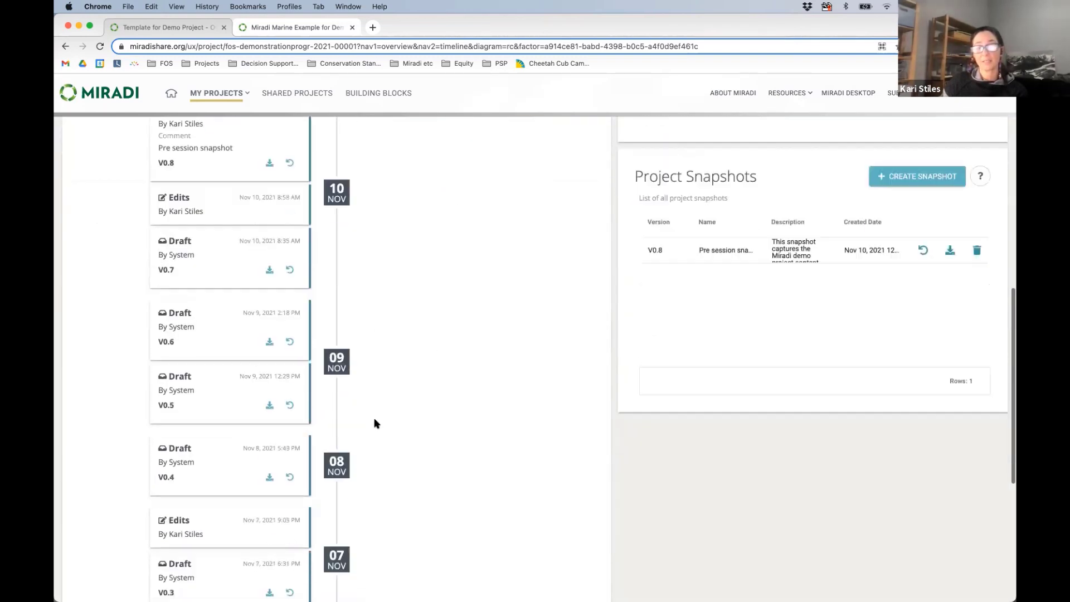
pyautogui.scroll(4, 375, 424)
pyautogui.scroll(6, 375, 424)
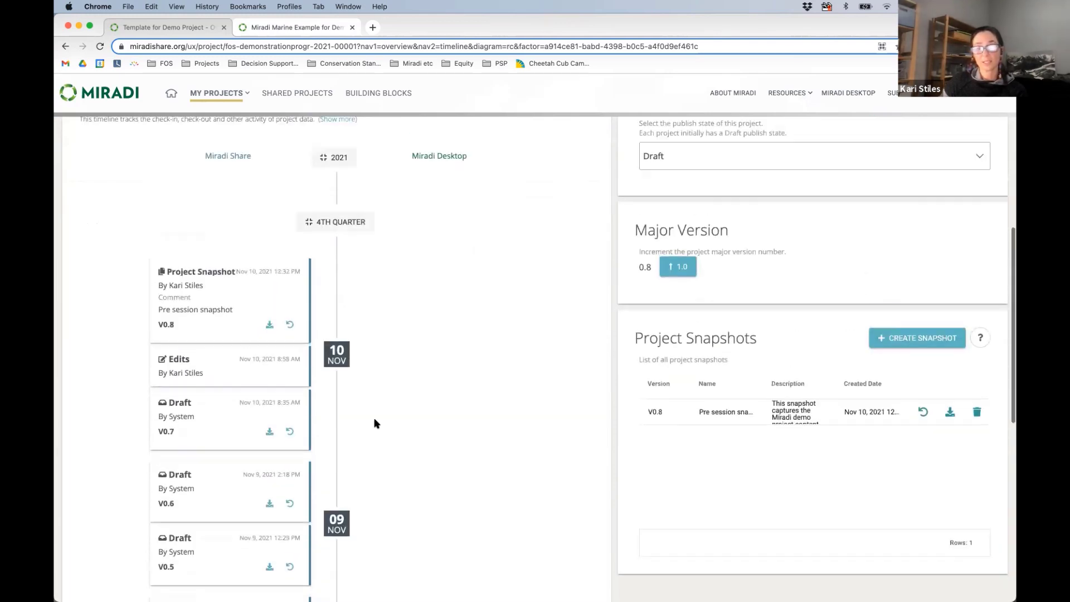
pyautogui.scroll(1, 375, 424)
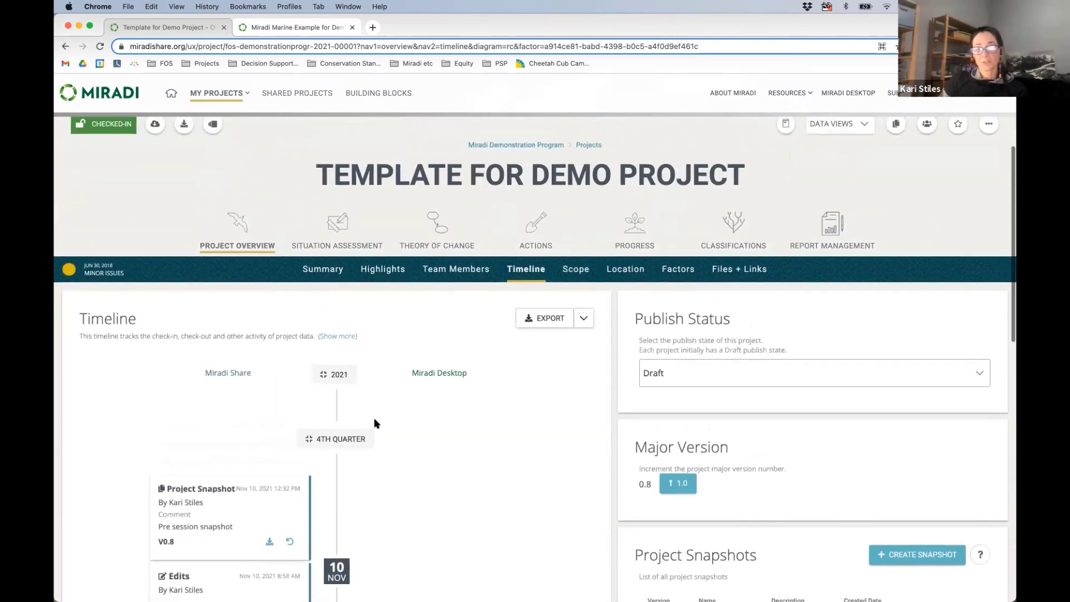
pyautogui.scroll(-1, 375, 423)
pyautogui.scroll(-2, 375, 423)
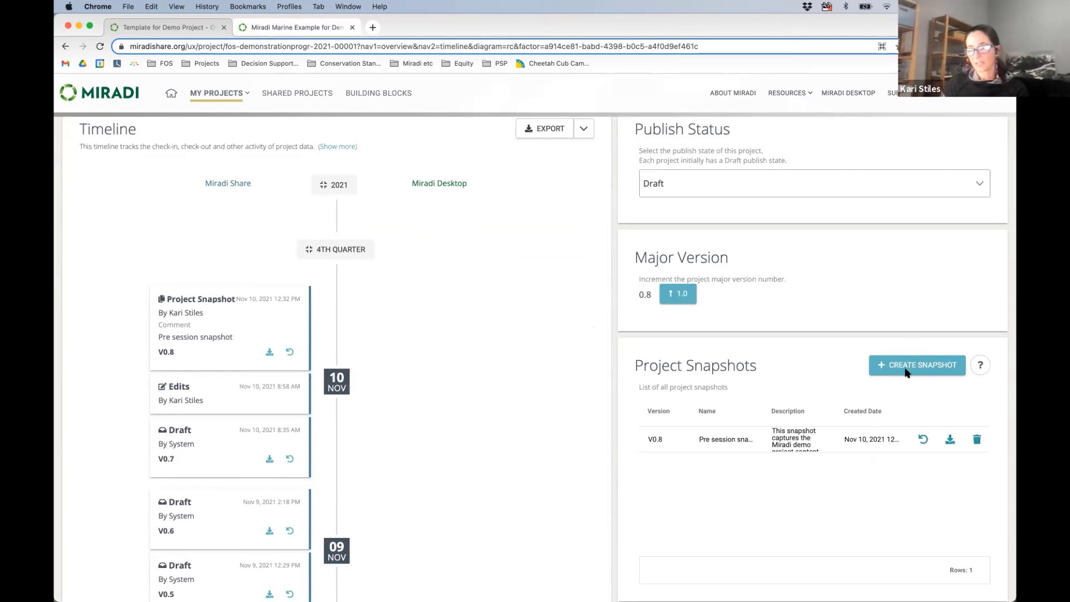
# View the most recent project snapshot from the project header, and inspect the V0.8 snapshot's full description in the snapshots table without changing it.
pyautogui.scroll(5, 418, 377)
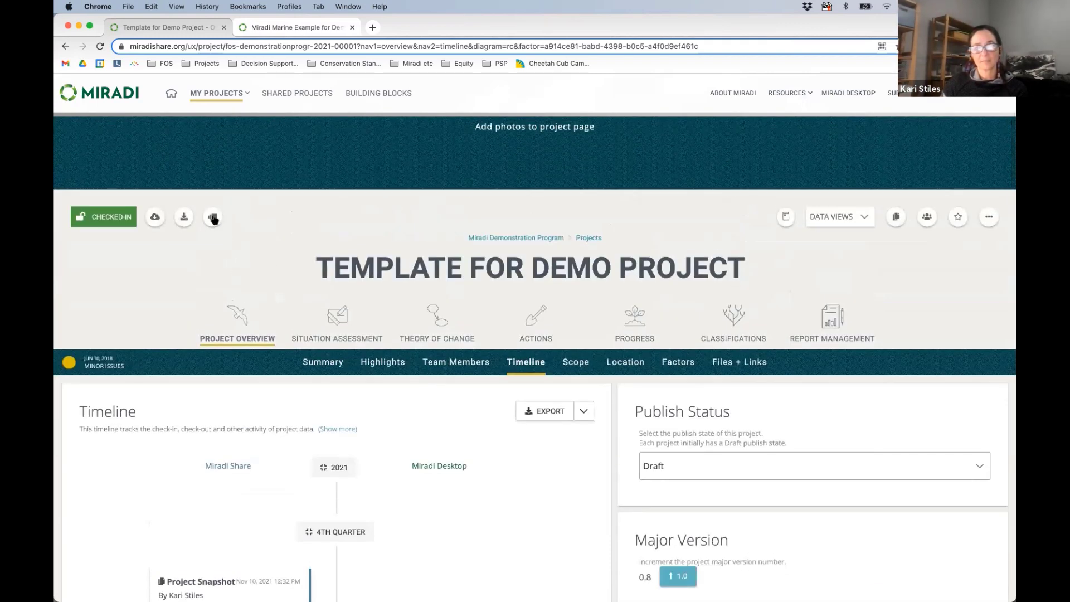
pyautogui.click(213, 218)
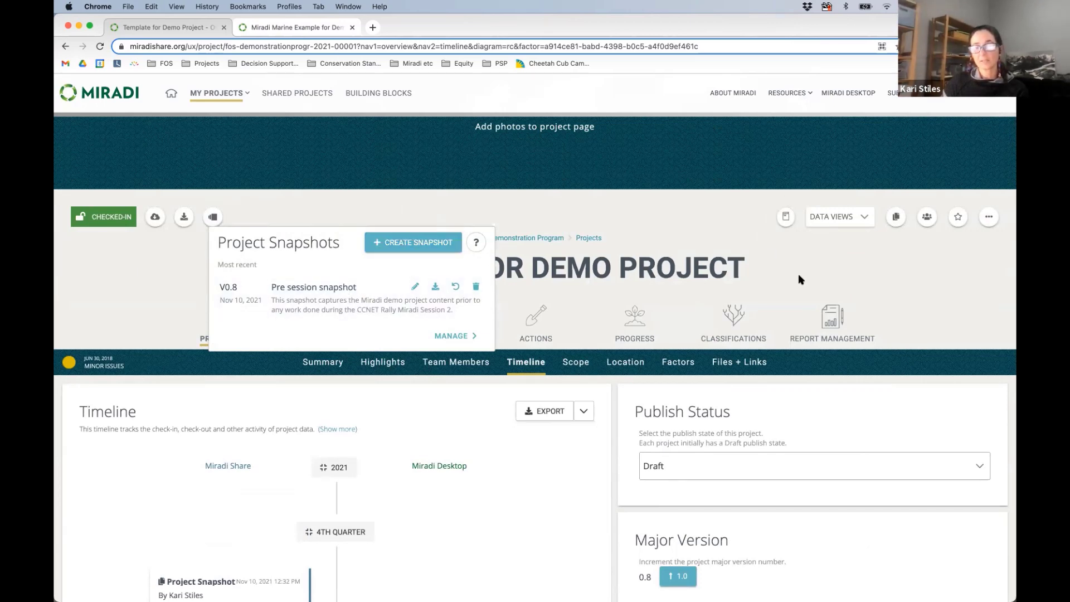
pyautogui.scroll(-3, 898, 296)
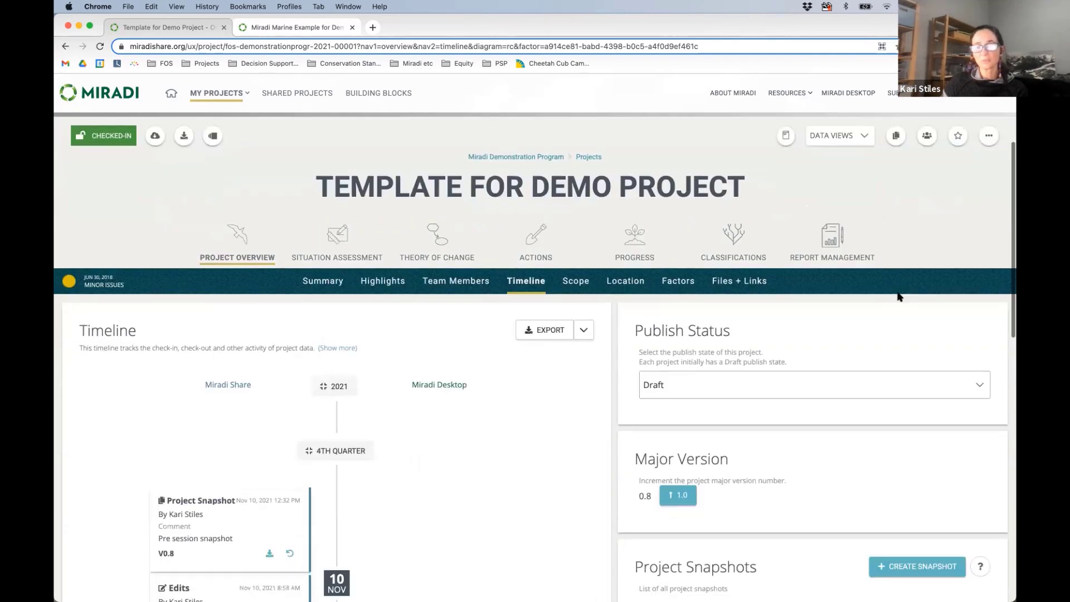
pyautogui.scroll(-3, 898, 296)
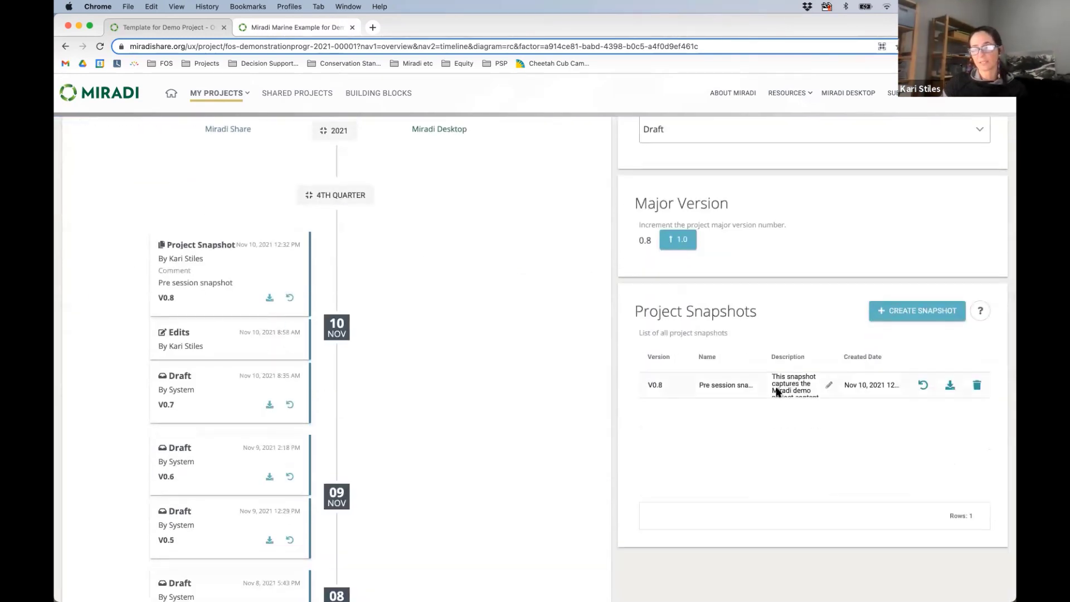
pyautogui.click(805, 386)
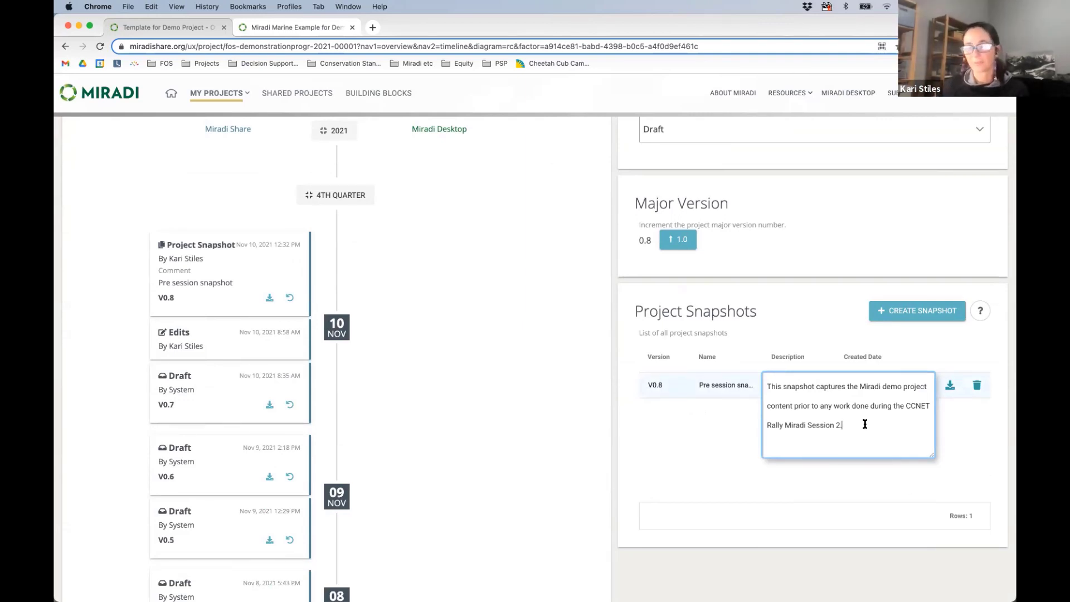
pyautogui.click(752, 447)
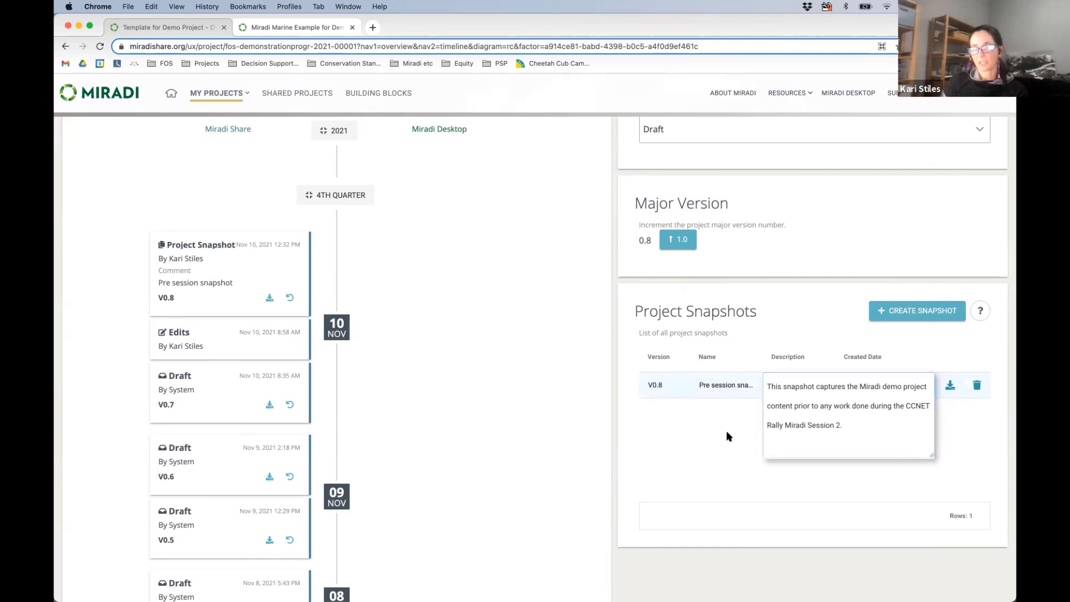
pyautogui.click(699, 335)
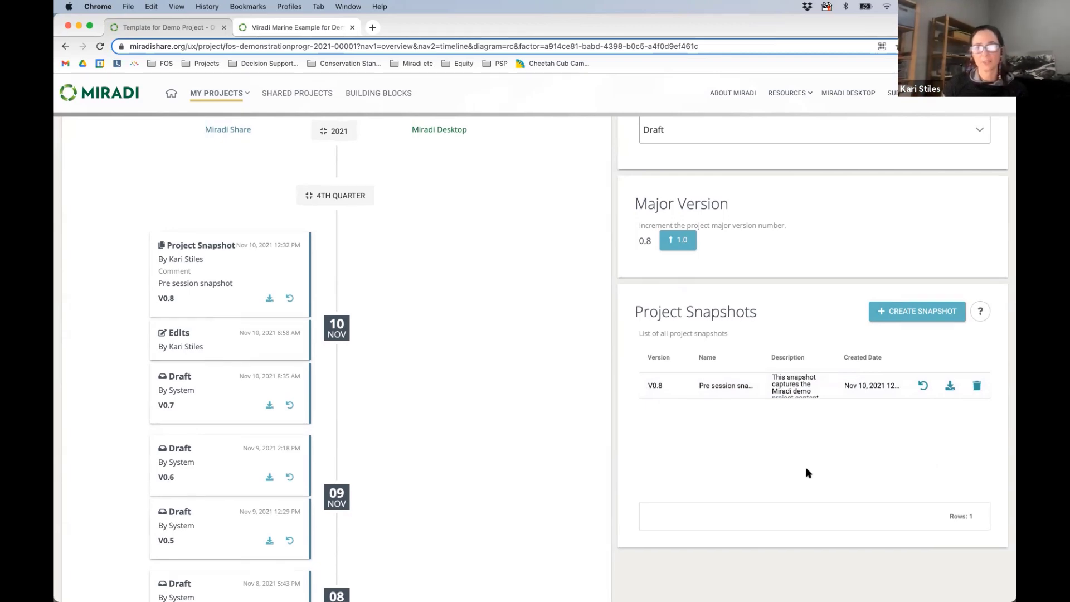
# Open the project's Theory of Change results chains and show the Miradi Challenge Course diagram full screen, zoomed to fit.
pyautogui.scroll(5, 809, 472)
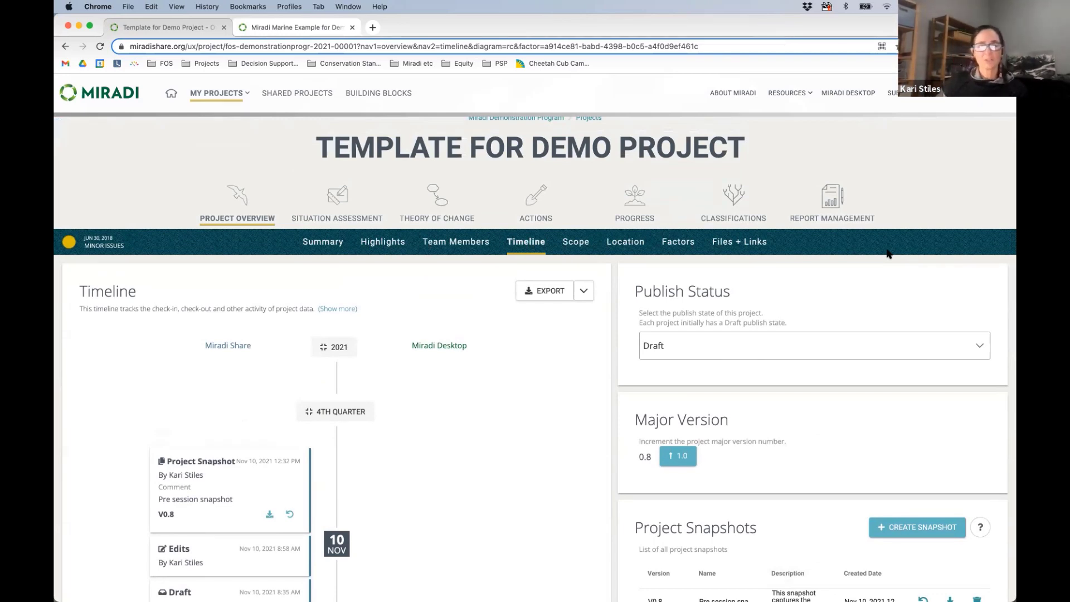
pyautogui.scroll(2, 903, 256)
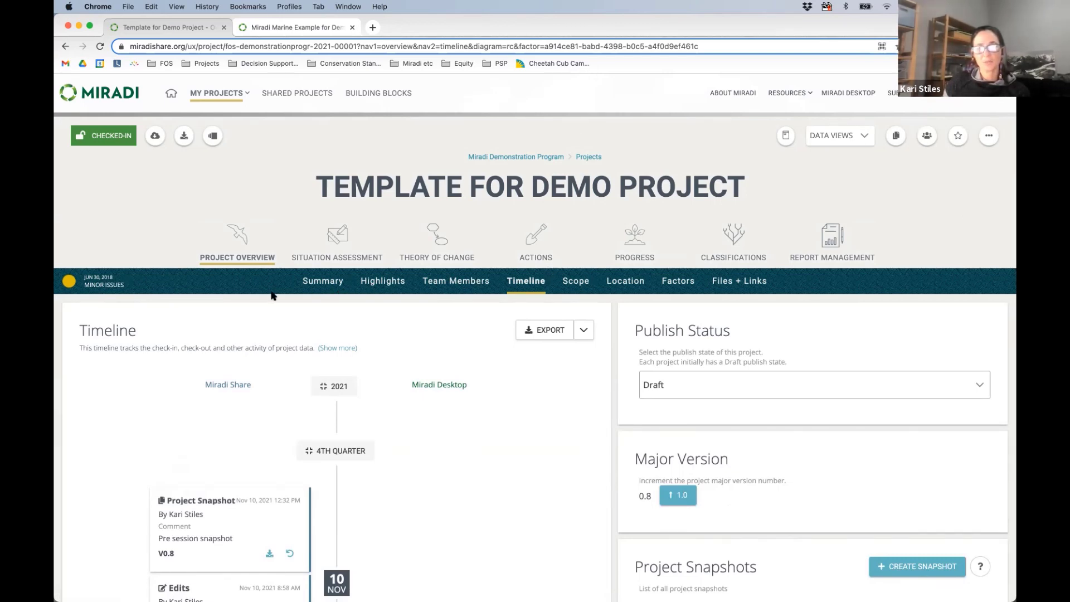
pyautogui.scroll(1, 312, 287)
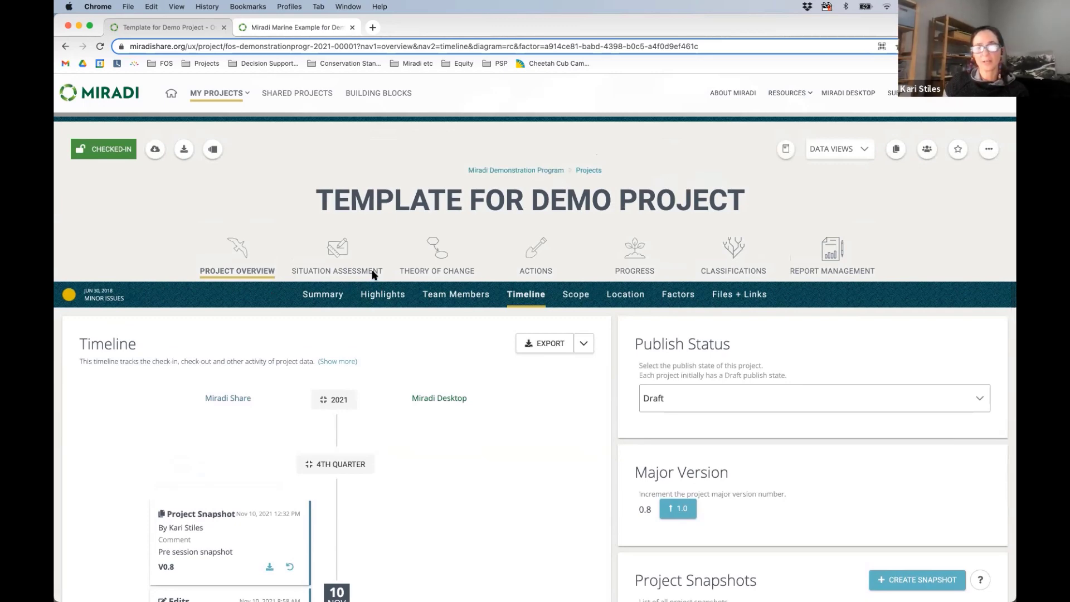
pyautogui.click(428, 251)
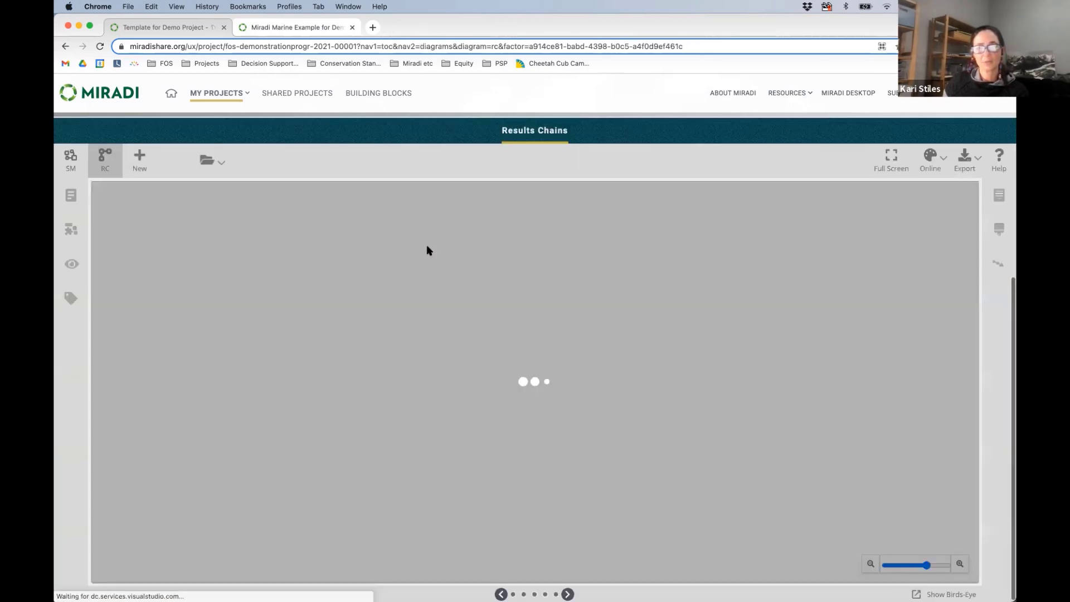
pyautogui.scroll(2, 428, 250)
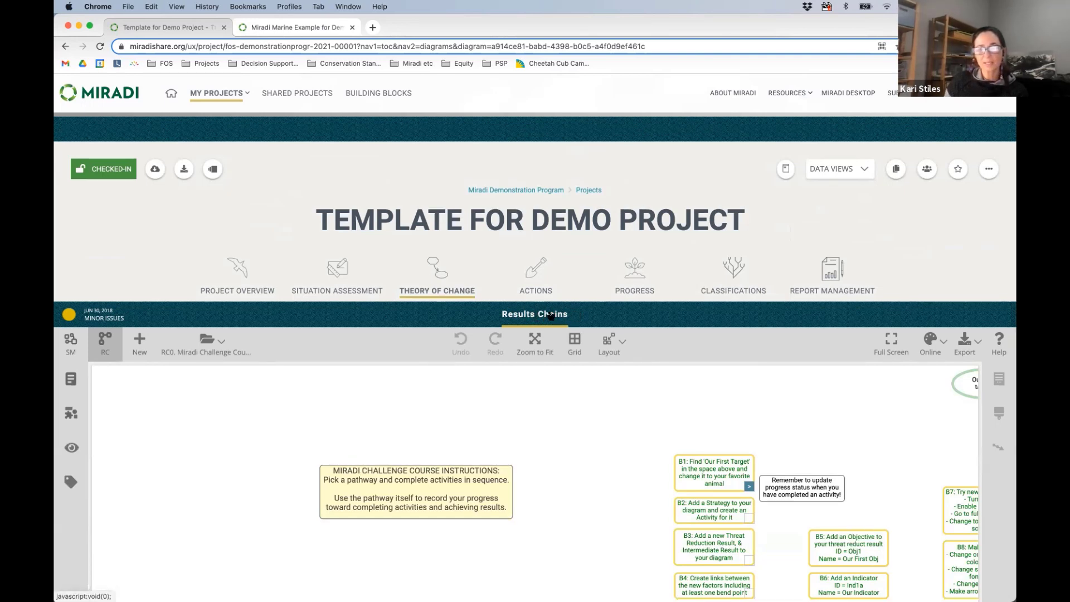
pyautogui.scroll(-3, 551, 316)
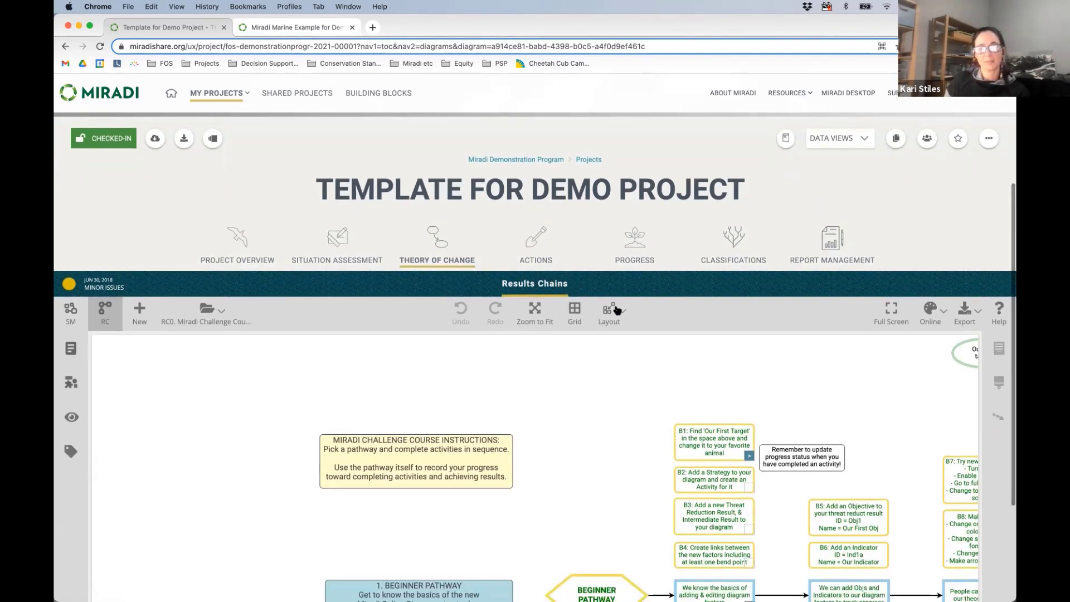
pyautogui.scroll(-1, 660, 307)
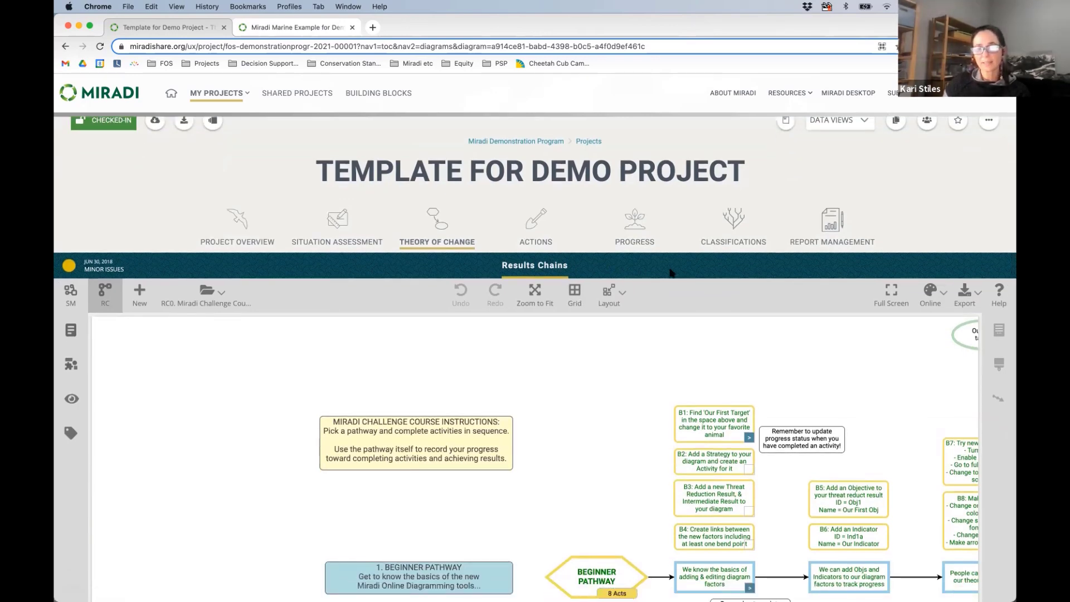
pyautogui.scroll(-3, 523, 212)
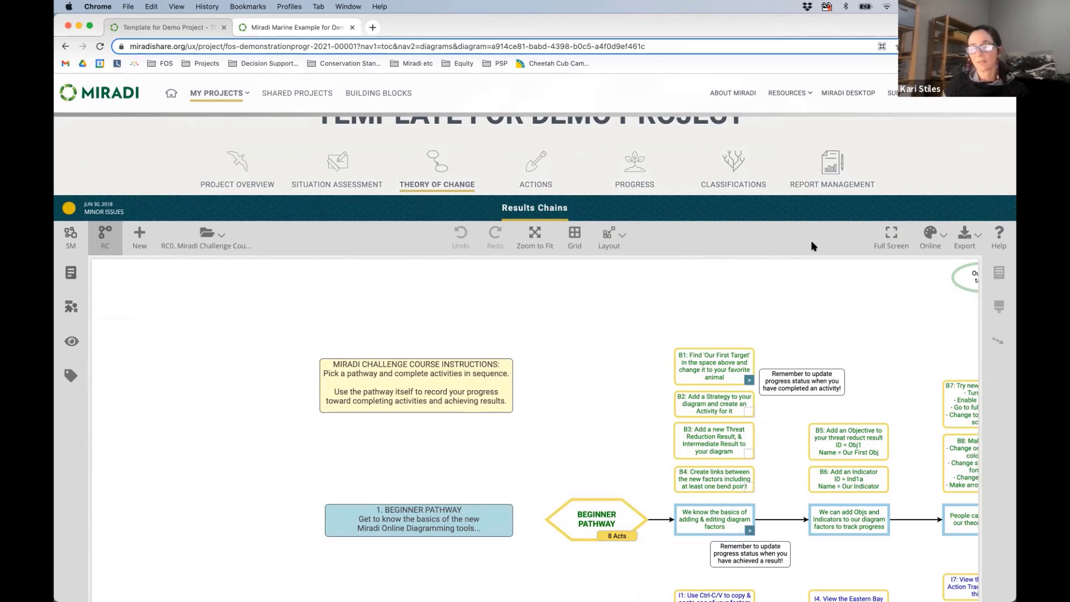
pyautogui.click(892, 236)
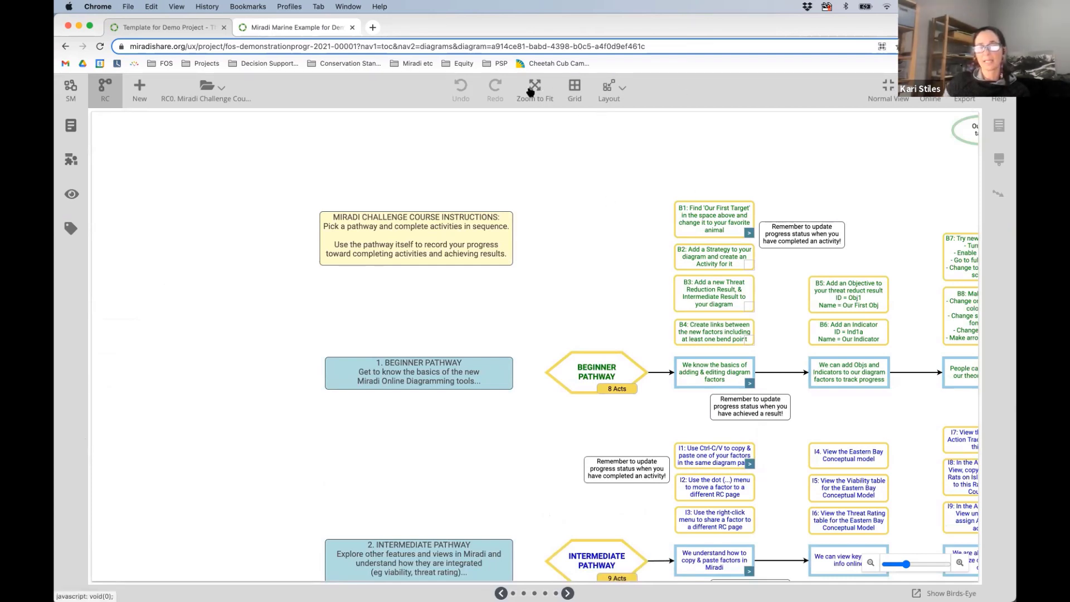
pyautogui.click(524, 93)
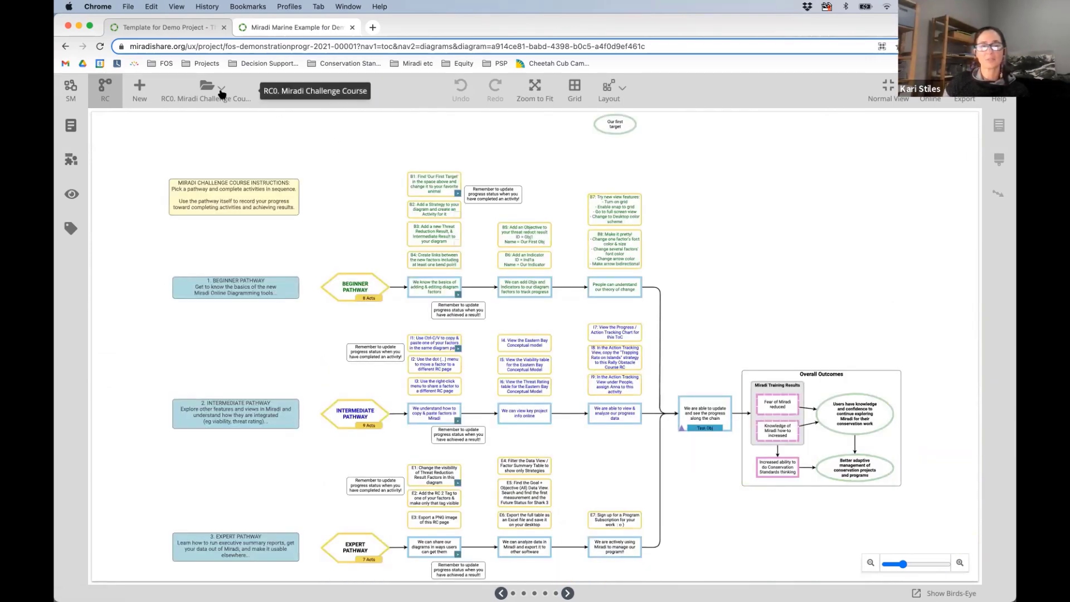
# Switch to the "RC1. Rat Elimination" results chain and zoom the diagram to fit.
pyautogui.click(221, 92)
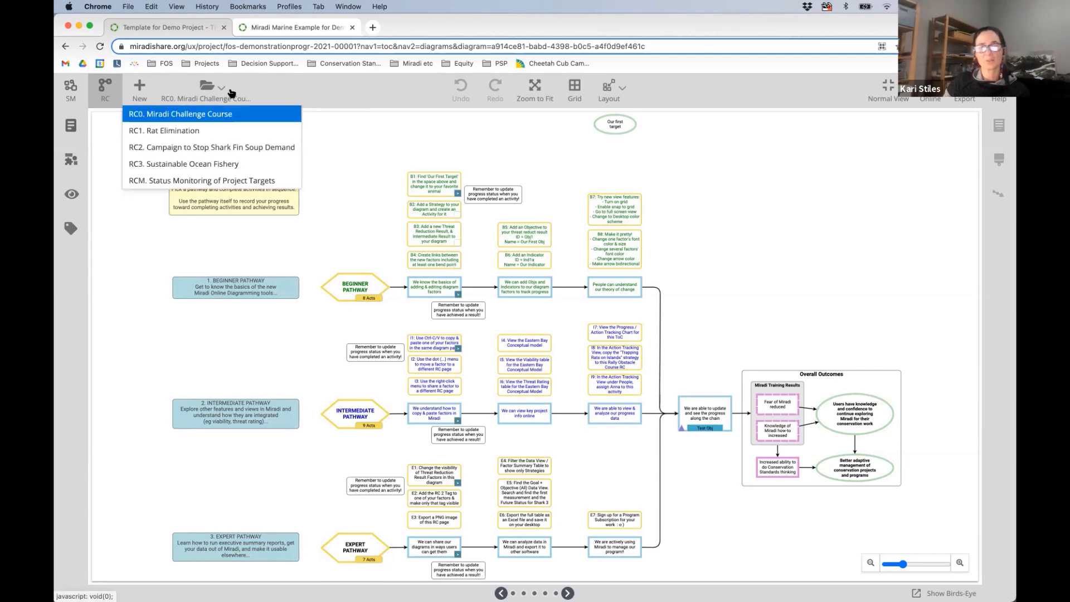
pyautogui.click(183, 133)
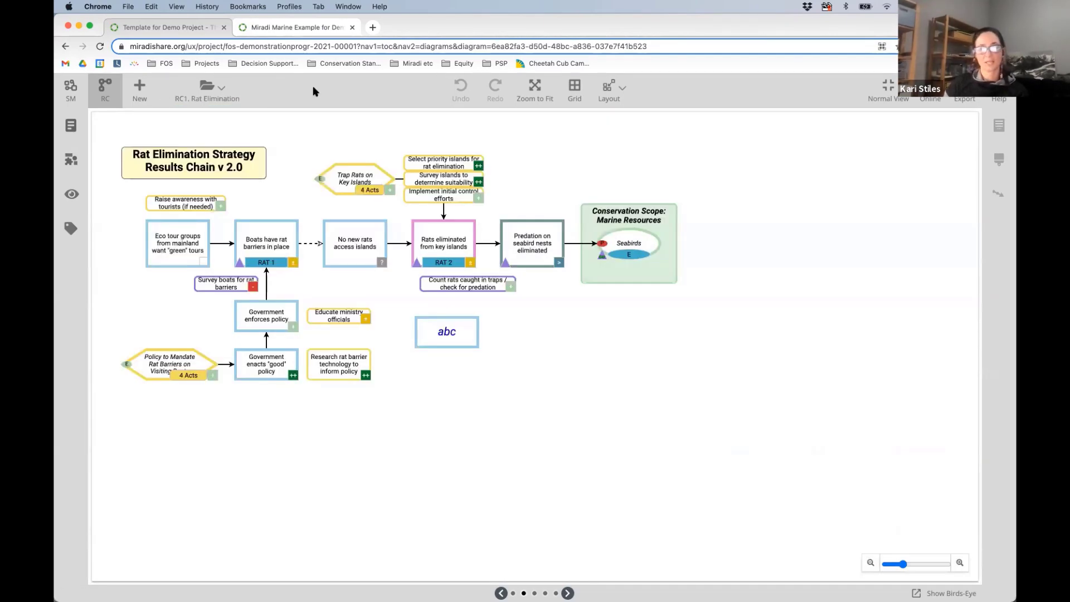
pyautogui.click(536, 91)
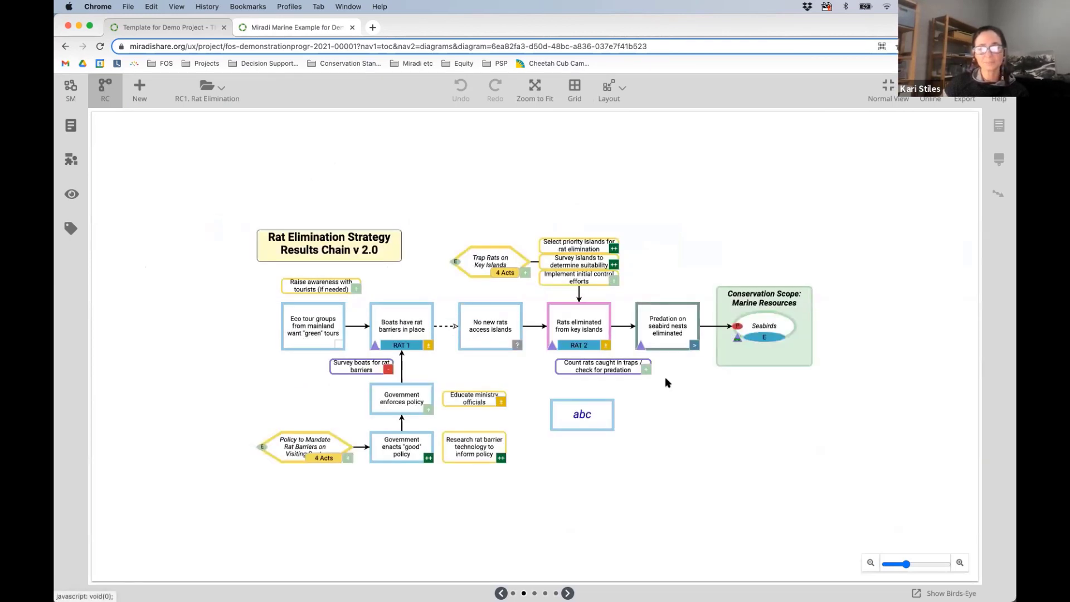
# Delete the stray "abc" box from the Rat Elimination diagram, and view the list of available results chains without switching diagrams.
pyautogui.click(609, 427)
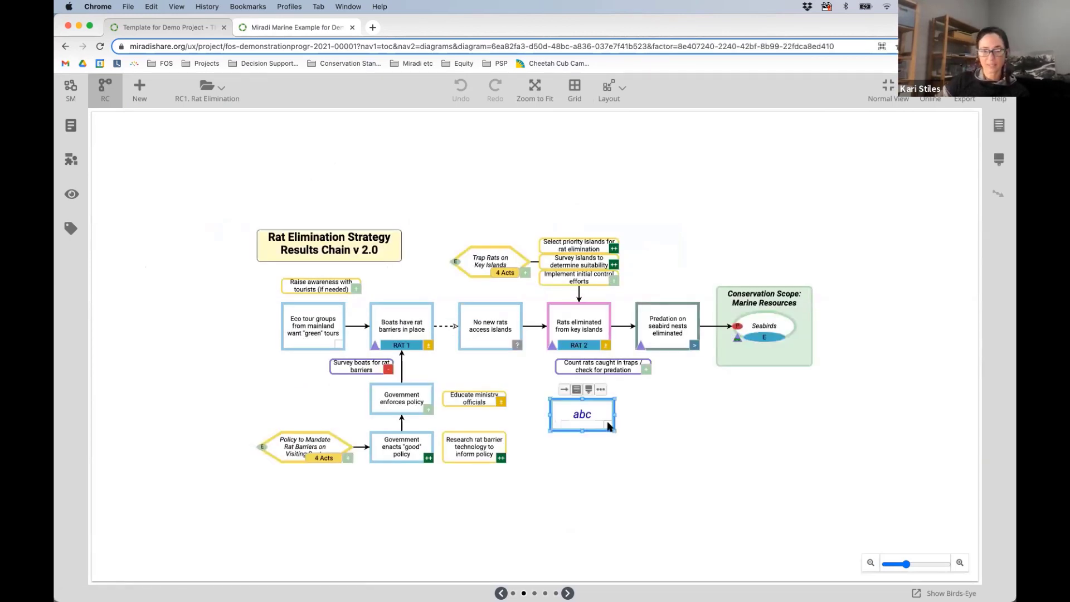
pyautogui.press('Delete')
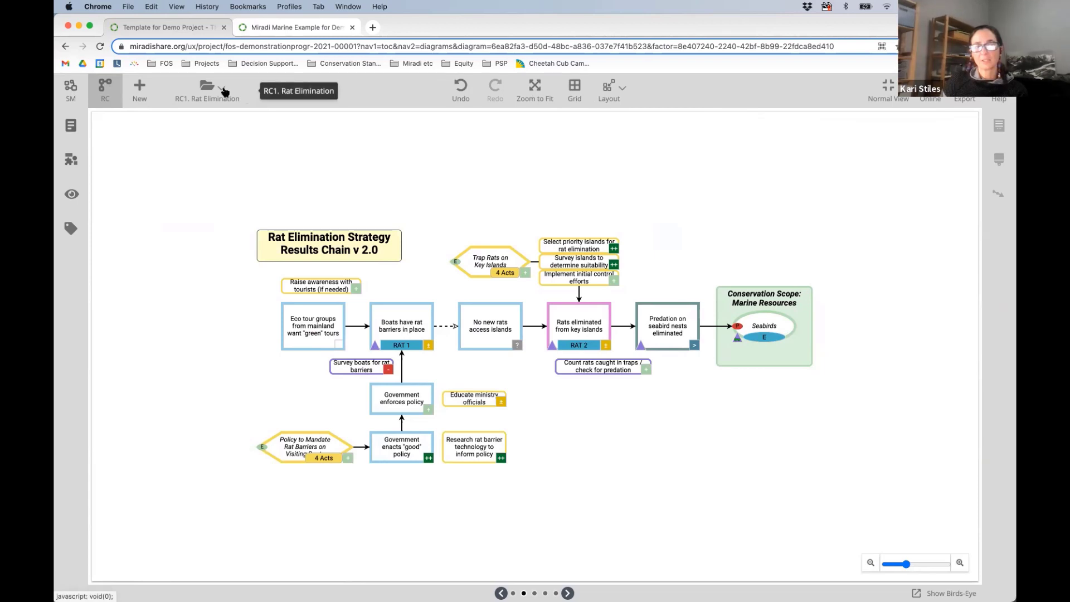
pyautogui.click(223, 90)
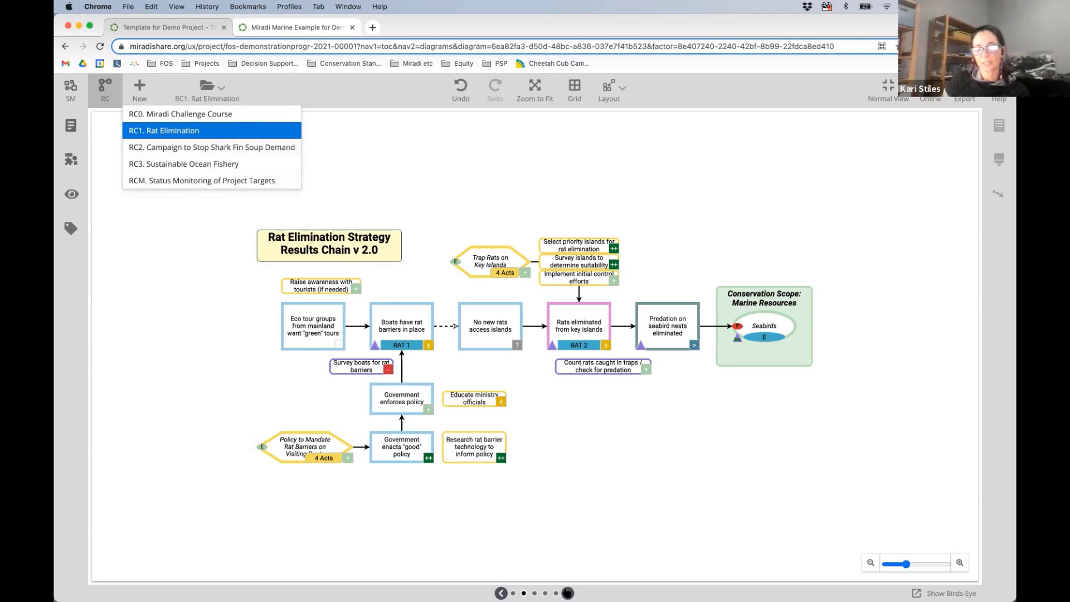
pyautogui.click(397, 104)
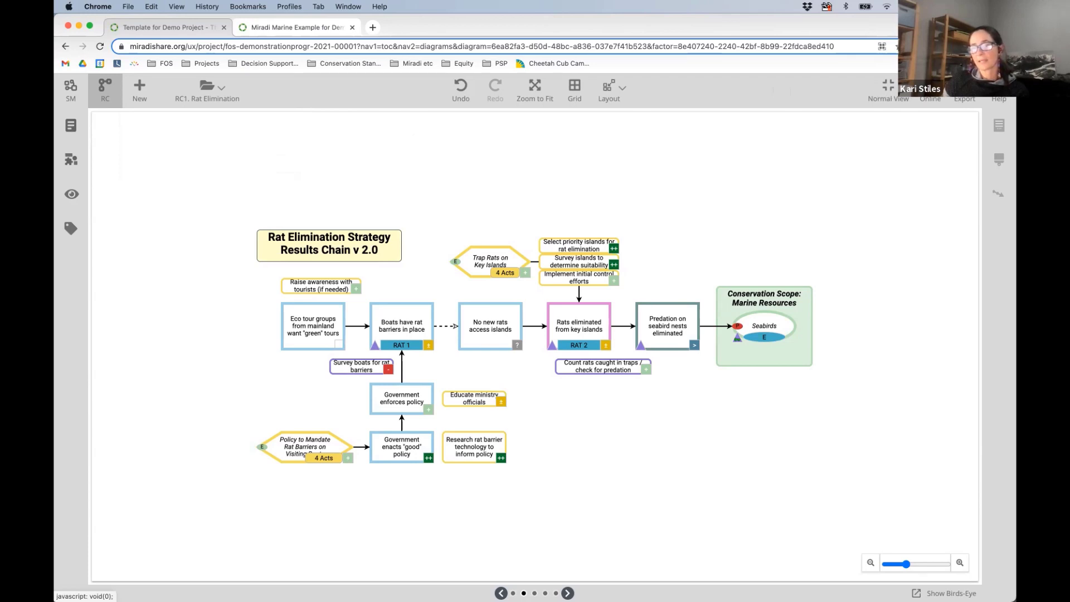
# Preview the Rat Elimination diagram in the Desktop color scheme, and return it to the Online colors.
pyautogui.click(930, 89)
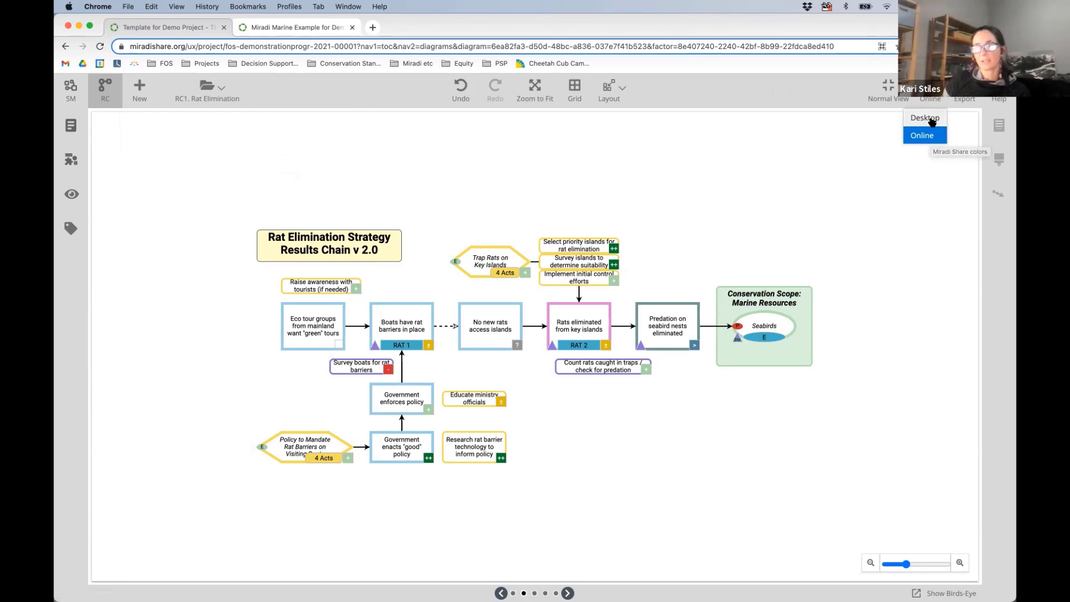
pyautogui.click(929, 118)
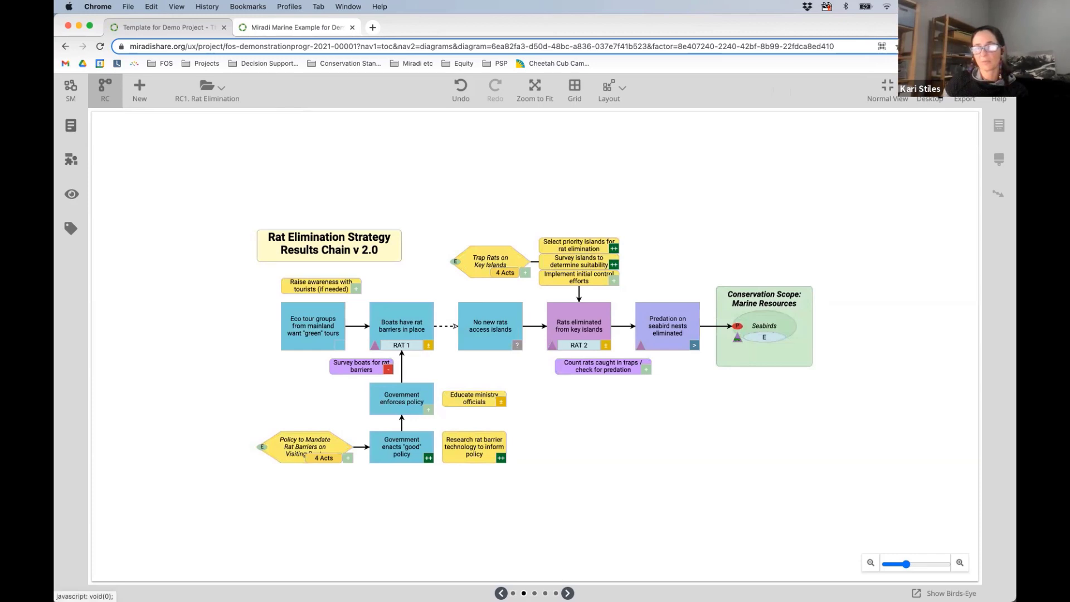
pyautogui.click(929, 99)
pyautogui.click(936, 136)
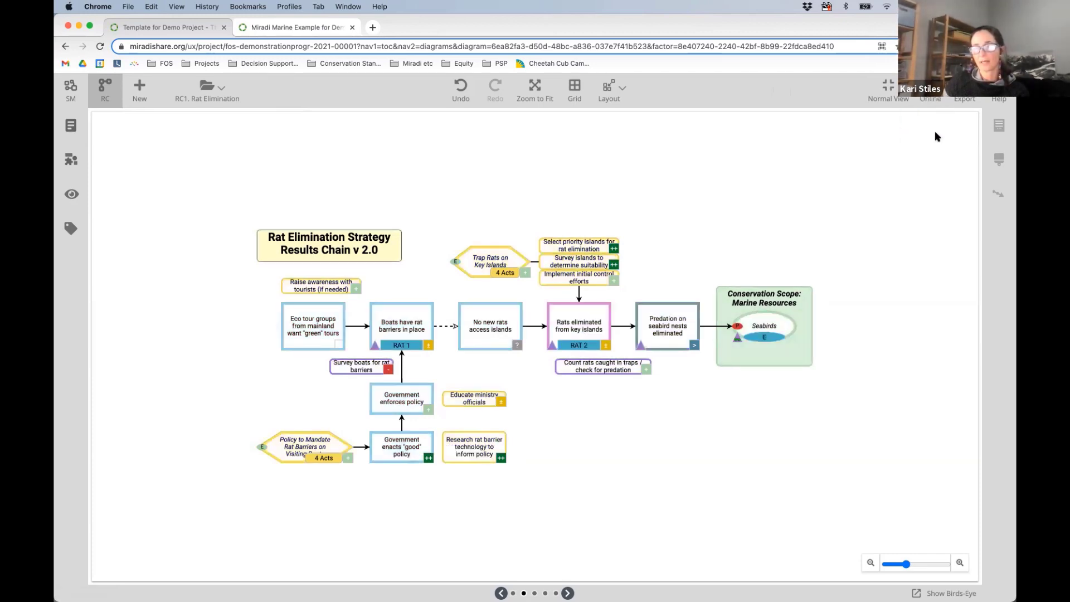
# Review the export formats offered for the current diagram view without exporting, and enlarge the diagram on the canvas.
pyautogui.click(965, 94)
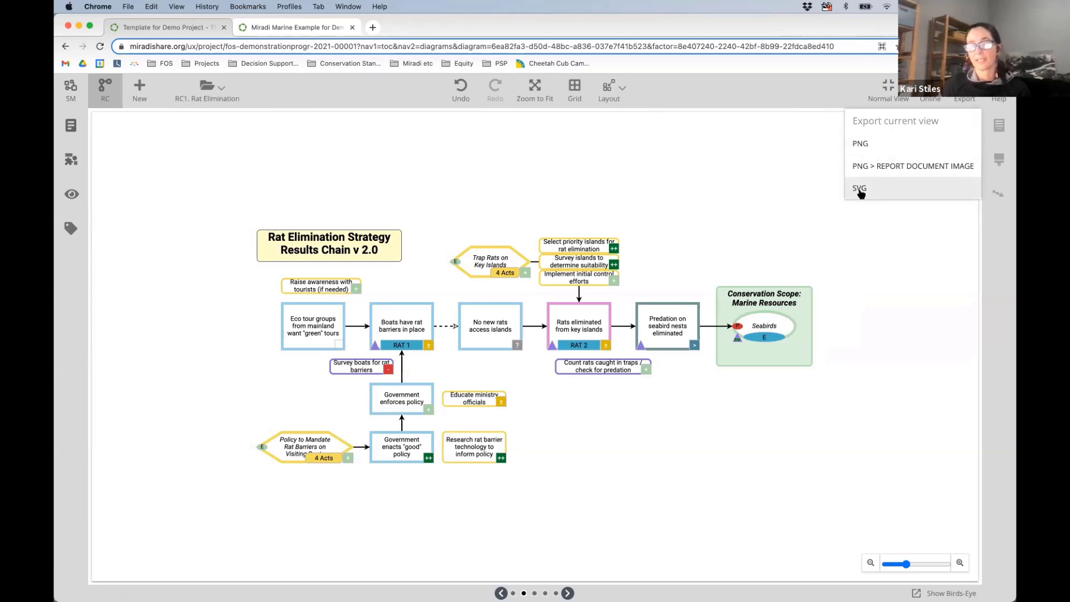
pyautogui.click(828, 114)
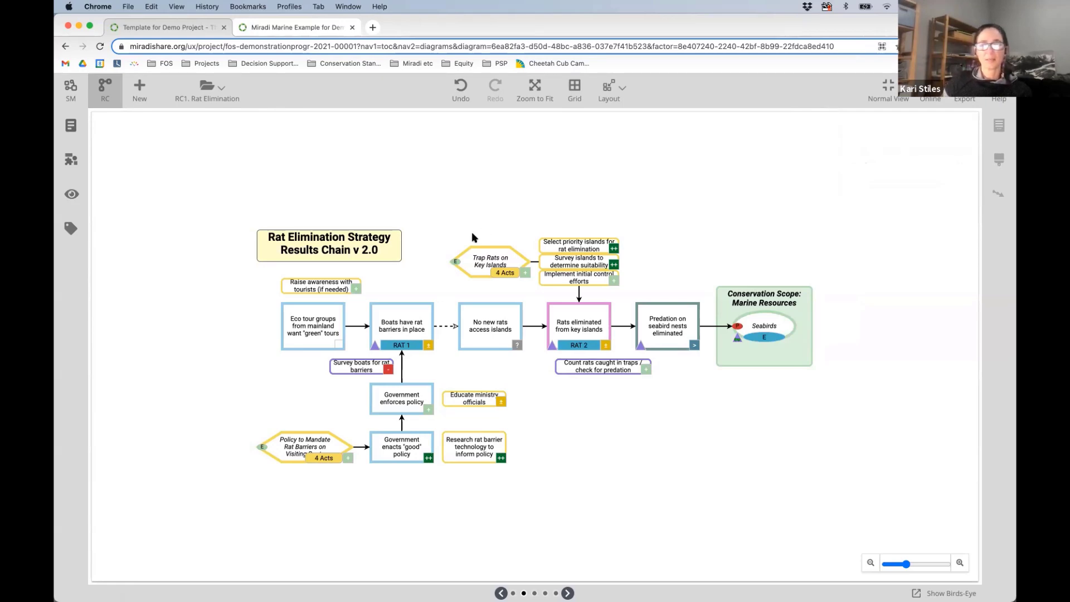
pyautogui.scroll(5, 473, 237)
pyautogui.scroll(-4, 472, 237)
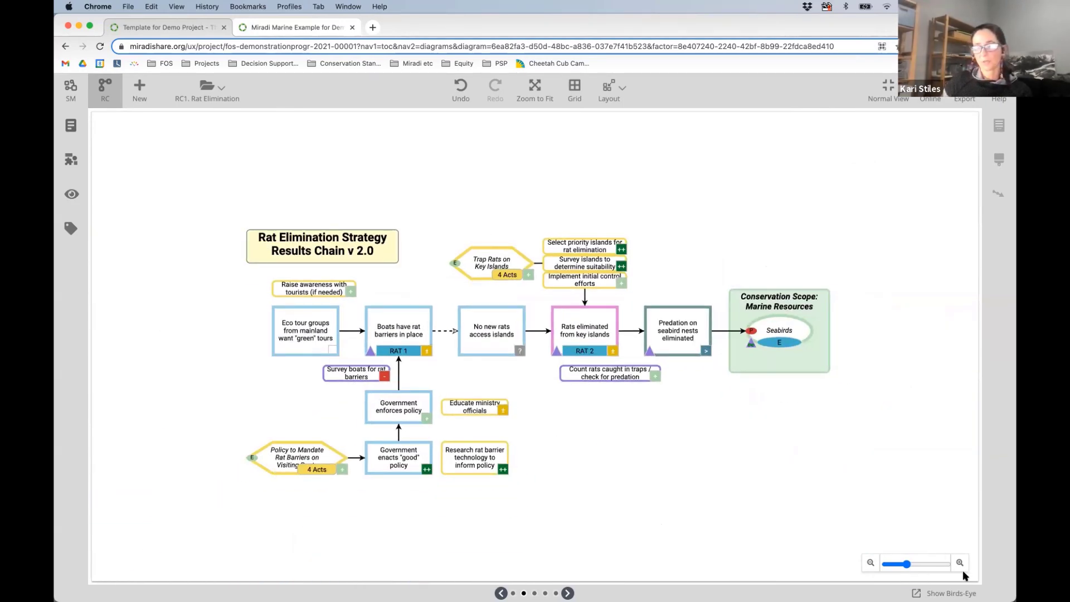
pyautogui.click(960, 564)
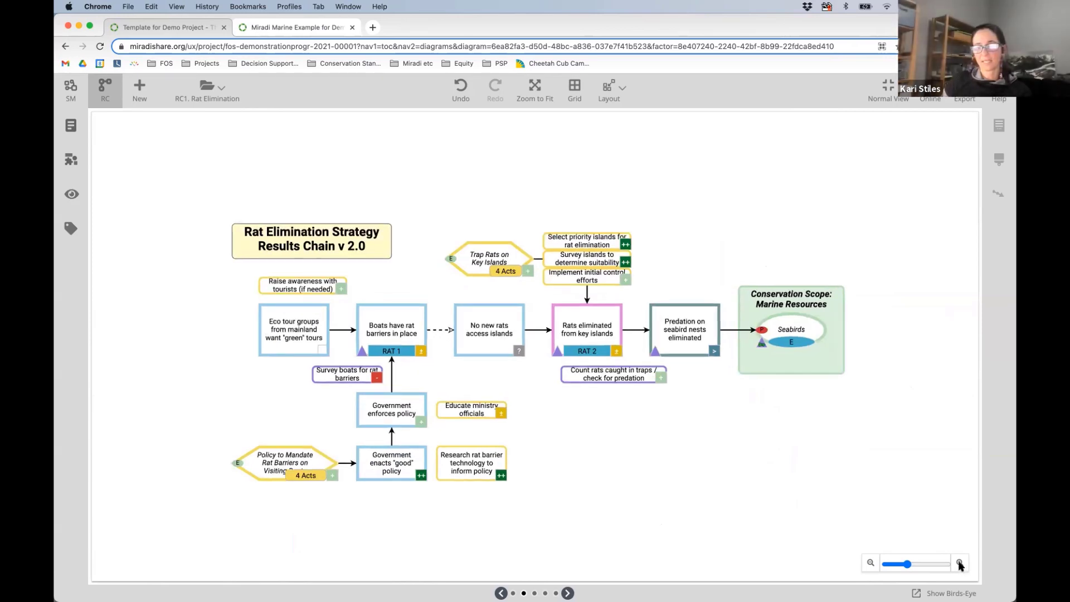
pyautogui.click(960, 564)
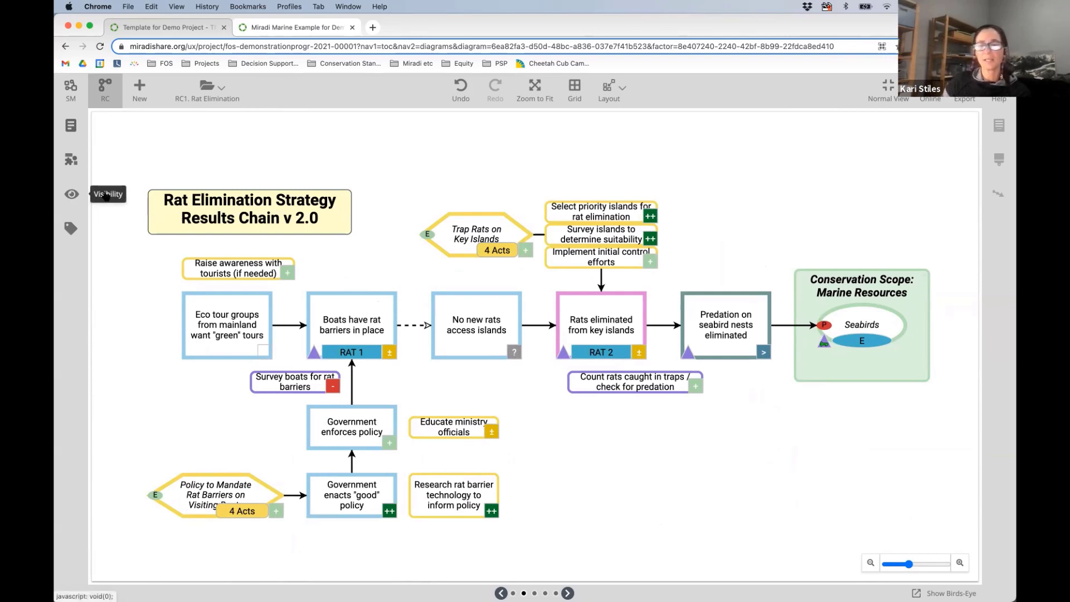
pyautogui.click(964, 92)
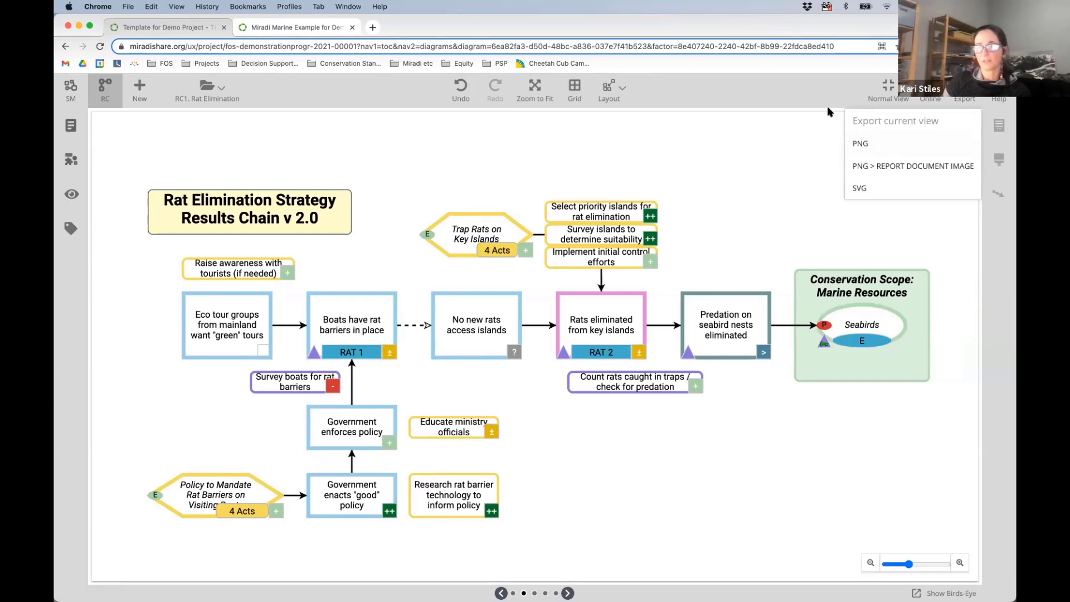
pyautogui.click(805, 135)
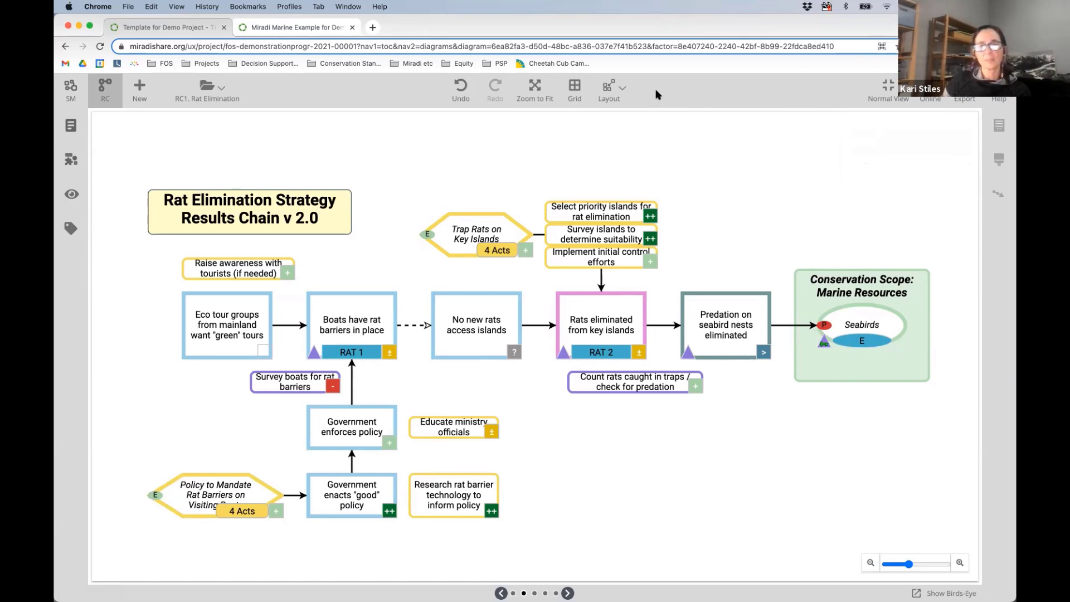
# Show the grid, set the layout aid to Snap to Grid, and nudge the "Trap Rats on Key Islands" strategy.
pyautogui.click(575, 86)
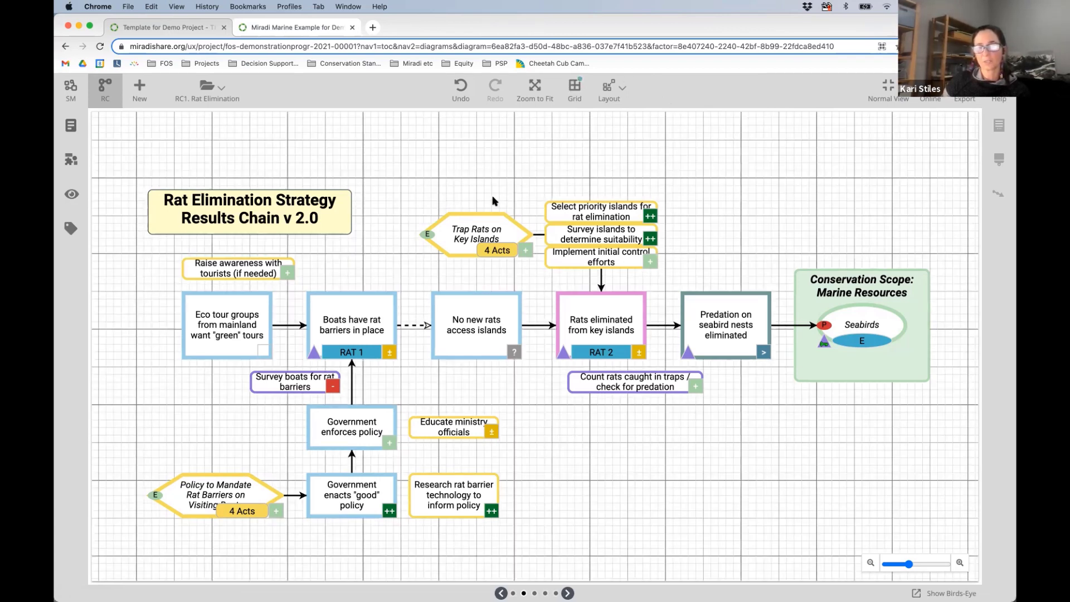
pyautogui.click(620, 92)
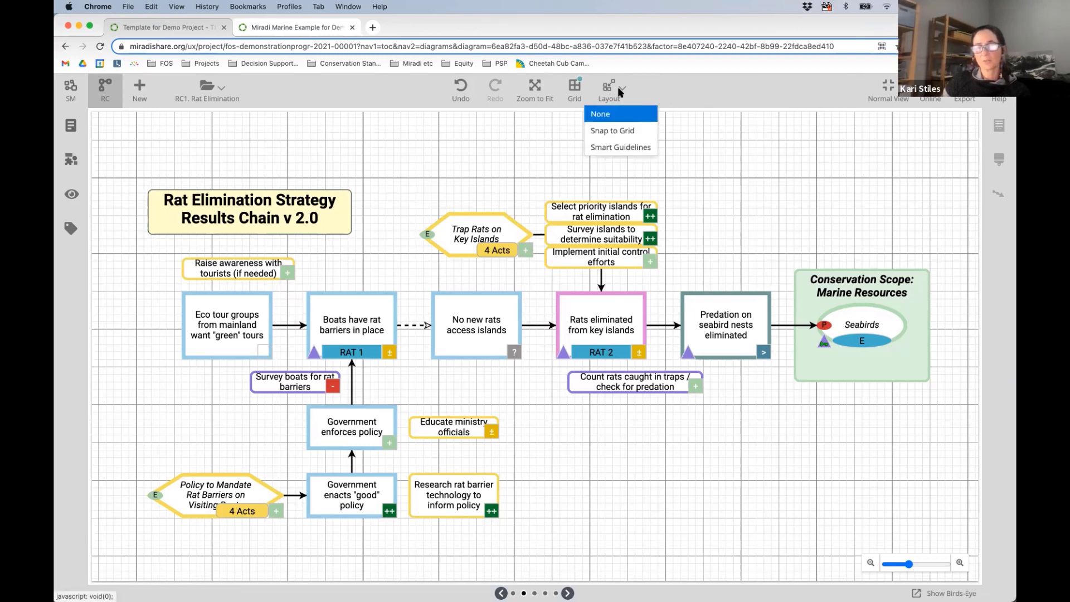
pyautogui.click(629, 131)
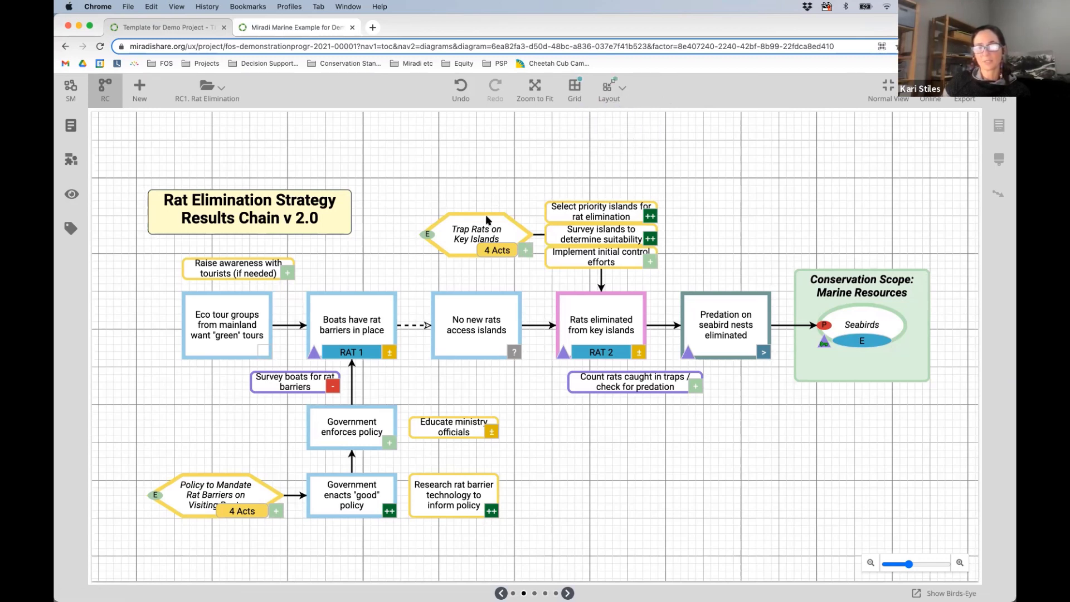
pyautogui.moveTo(466, 222)
pyautogui.mouseDown()
pyautogui.moveTo(475, 214)
pyautogui.moveTo(475, 227)
pyautogui.mouseUp()
# Set the layout aid to Smart Guidelines and reposition the "Trap Rats on Key Islands" strategy beside its activities.
pyautogui.click(615, 92)
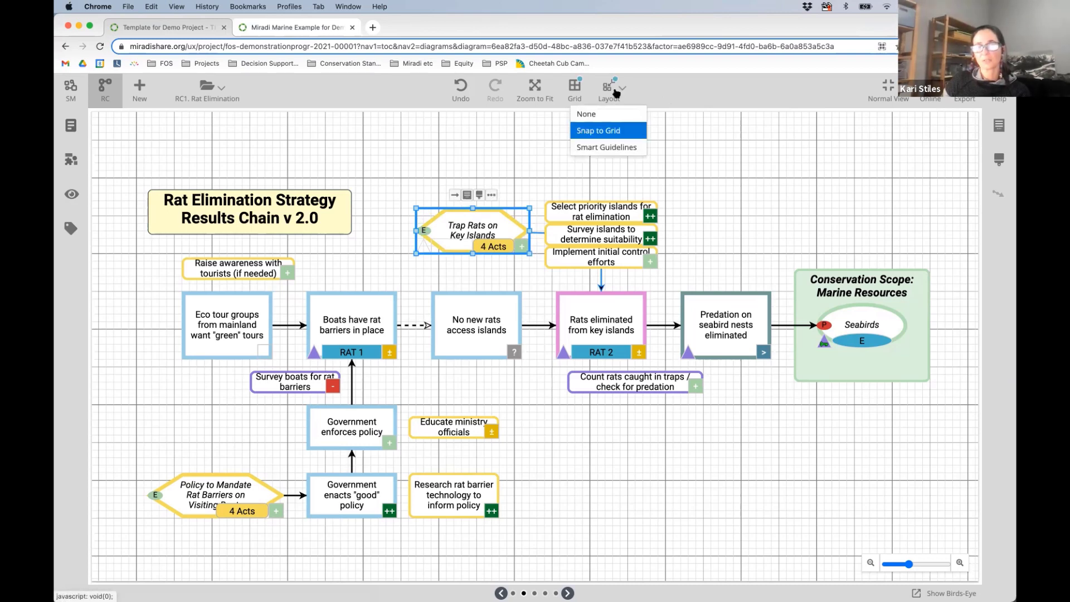
pyautogui.click(607, 147)
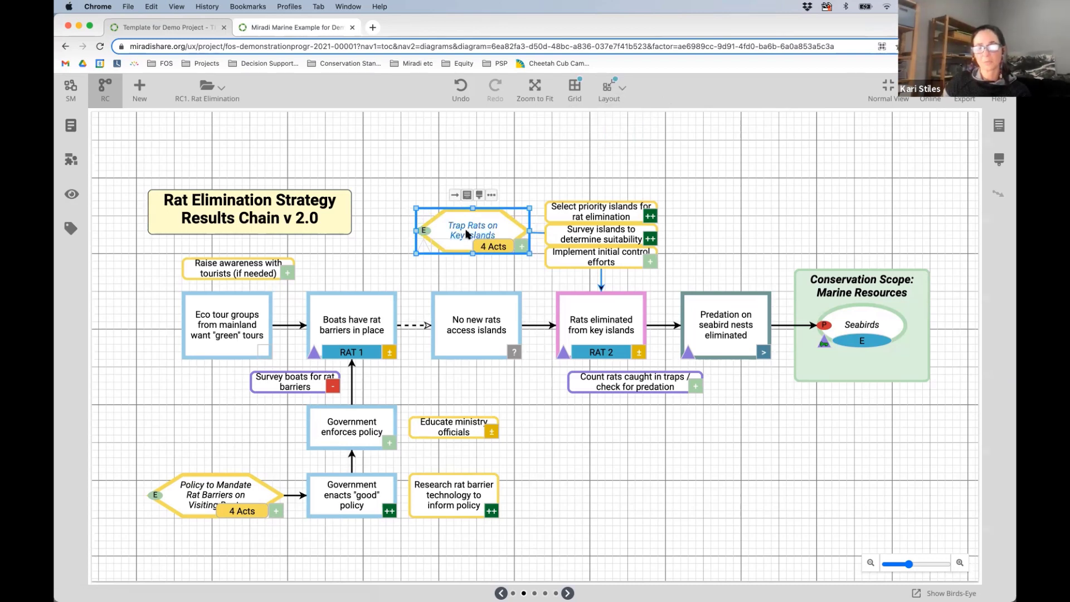
pyautogui.moveTo(467, 235)
pyautogui.mouseDown()
pyautogui.moveTo(490, 239)
pyautogui.moveTo(471, 240)
pyautogui.mouseUp()
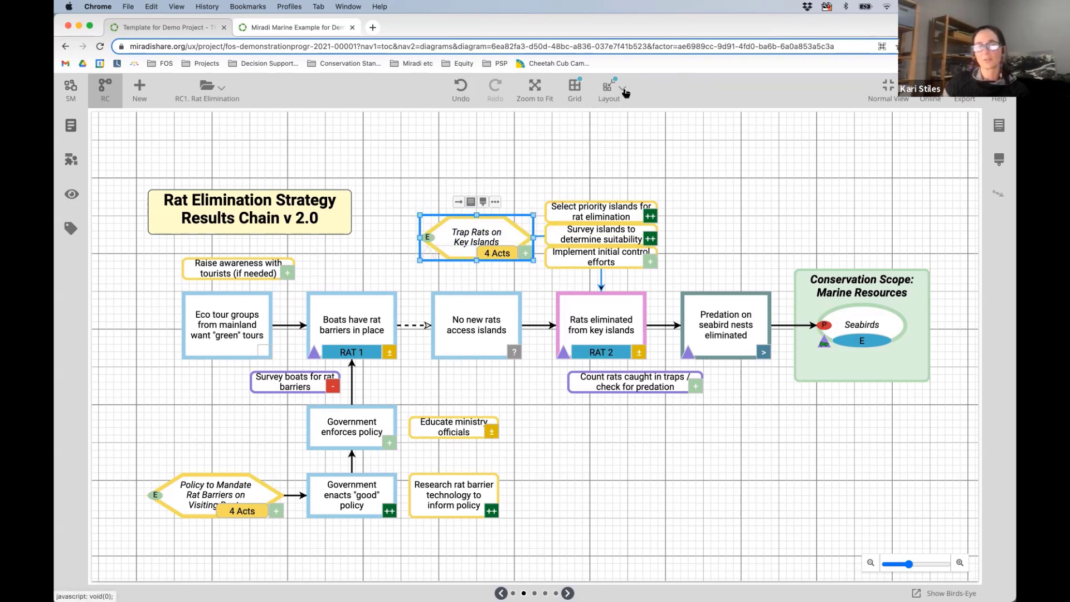
# Set the layout aid back to None, hide the grid, and deselect the strategy.
pyautogui.click(616, 93)
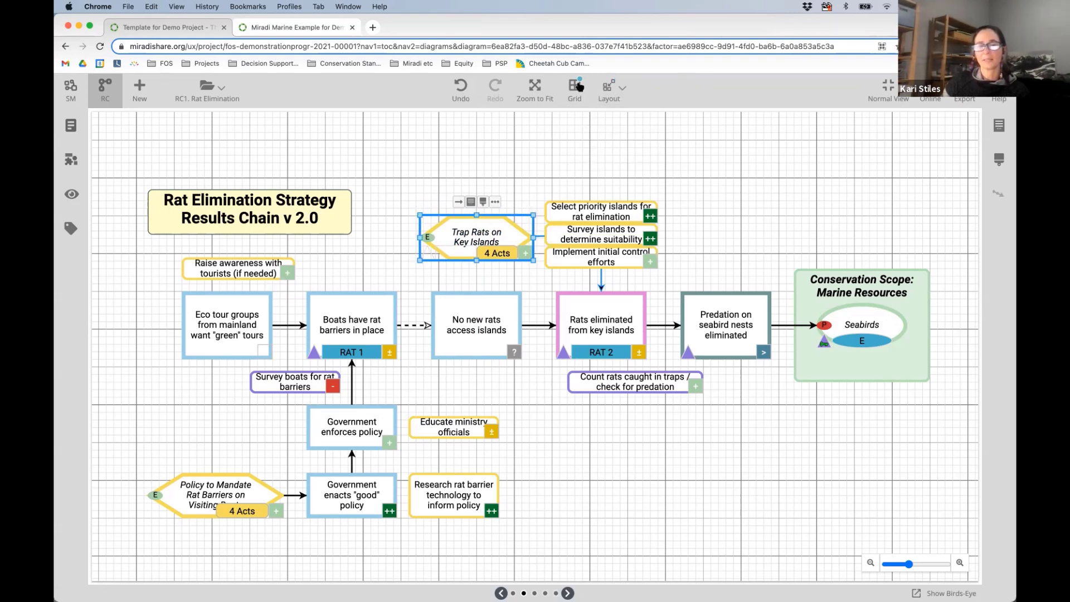
pyautogui.click(578, 86)
pyautogui.click(717, 193)
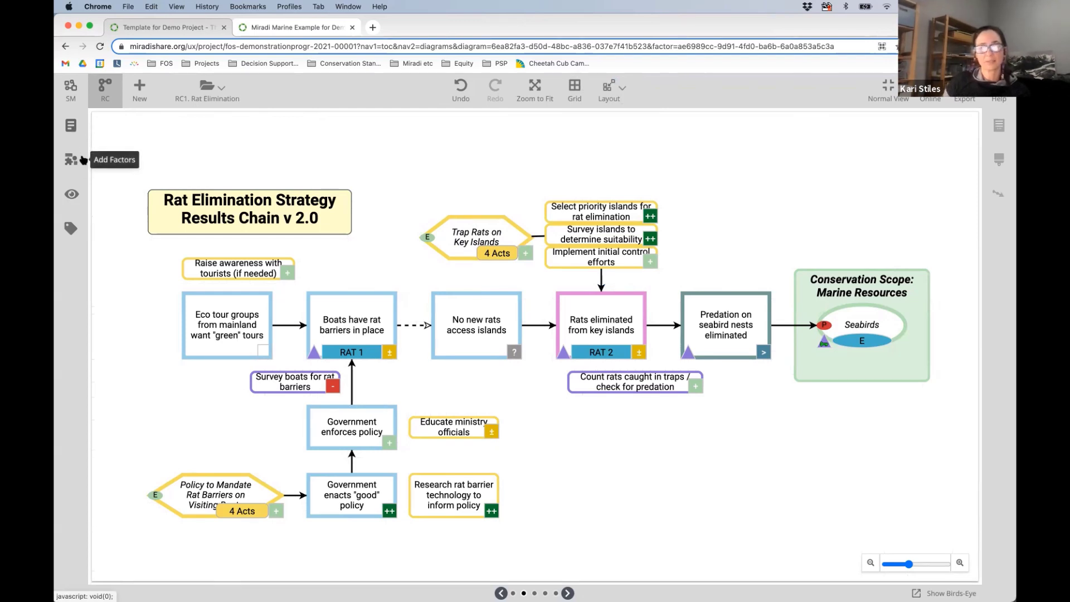
# Examine the Summary section in the Rat Elimination diagram's properties without editing or deleting anything.
pyautogui.click(71, 128)
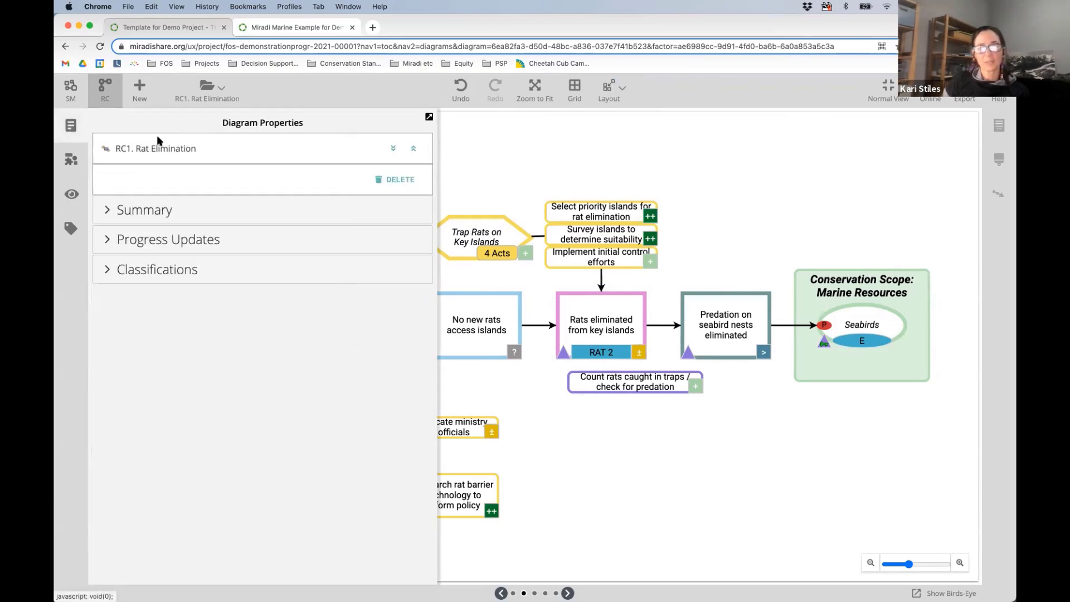
pyautogui.click(108, 212)
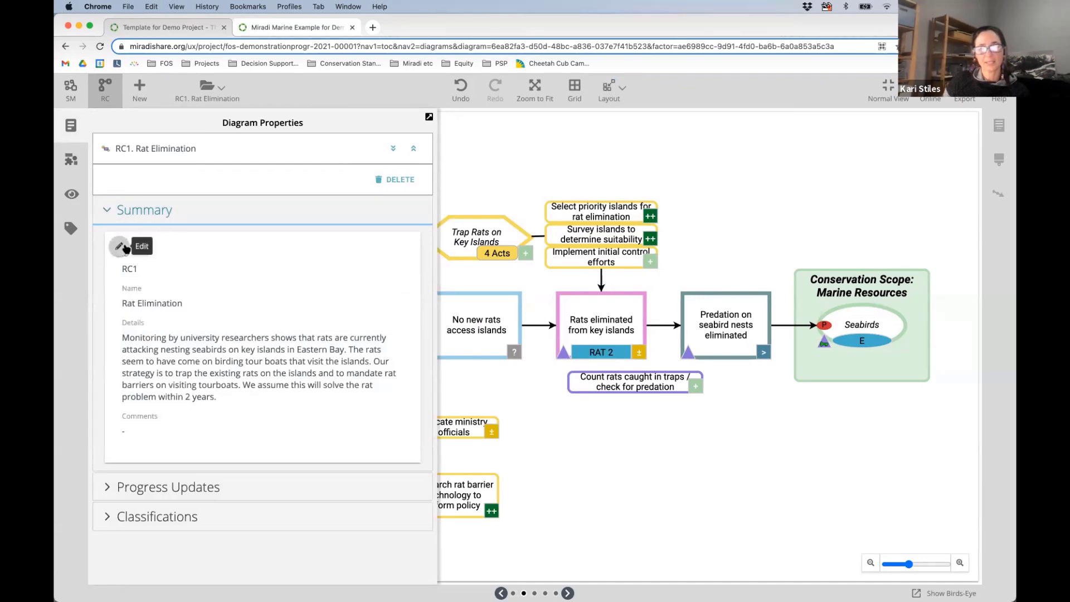
pyautogui.click(108, 213)
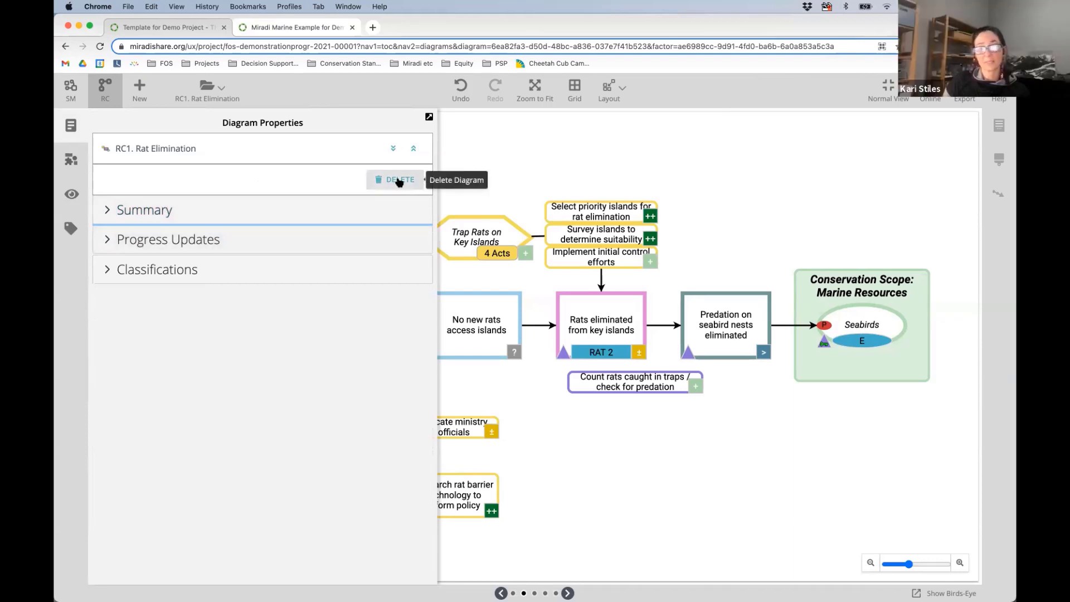
pyautogui.click(70, 125)
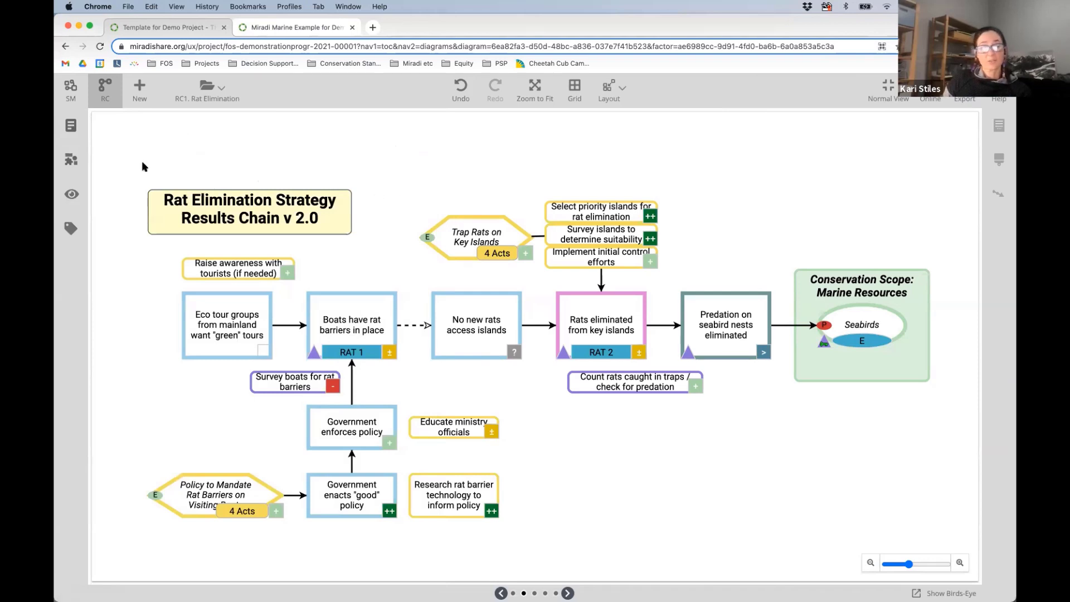
# Add an Intermediate Result factor labeled "Test content" and place it below the "Count rats caught in traps / check for predation" box.
pyautogui.click(98, 161)
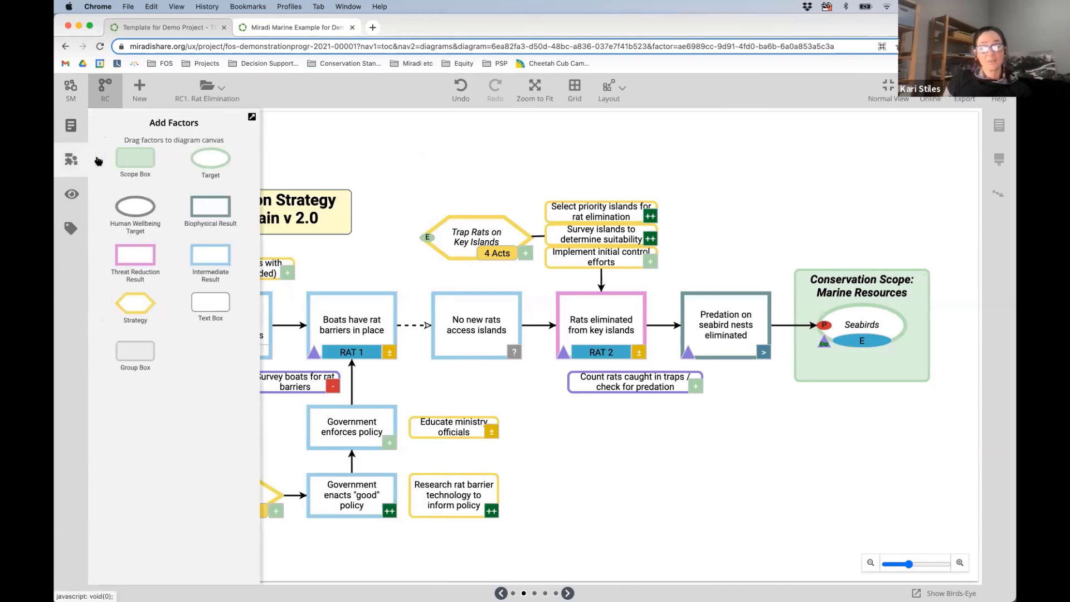
pyautogui.moveTo(204, 253); pyautogui.dragTo(657, 419)
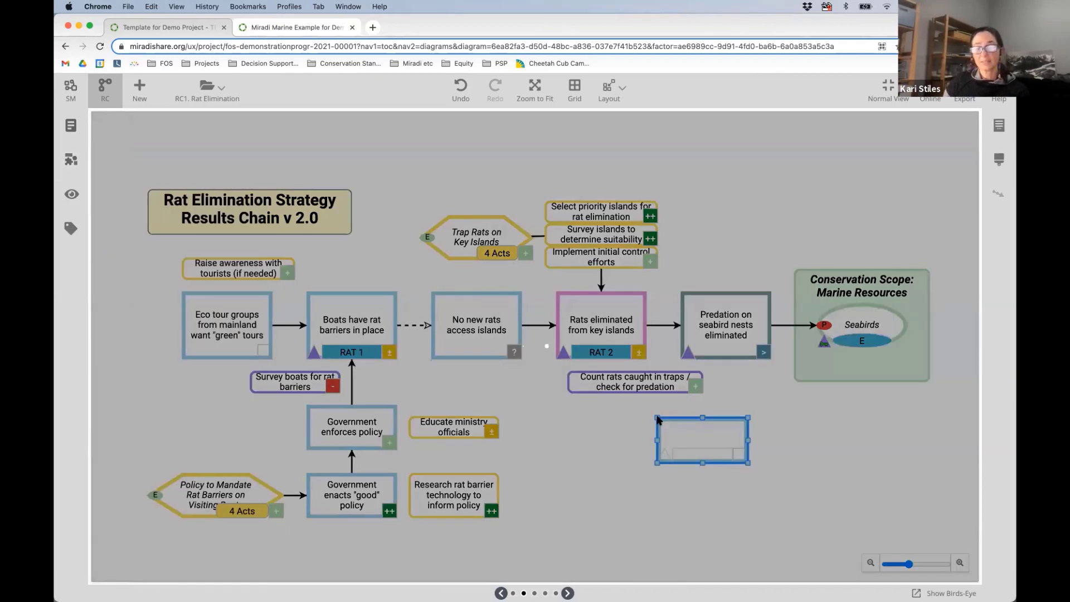
pyautogui.doubleClick(714, 433)
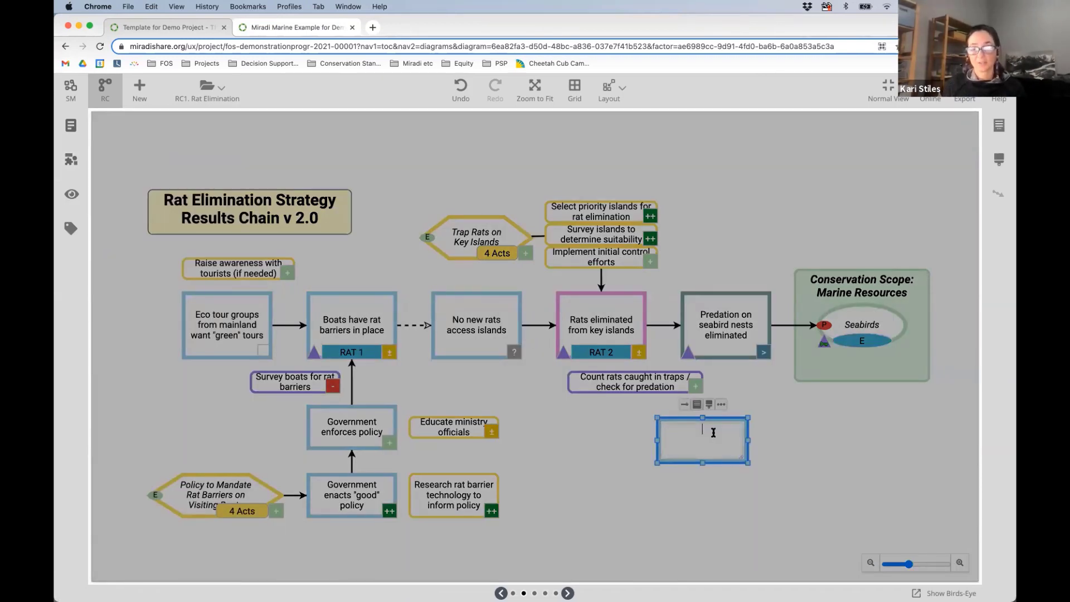
pyautogui.write('Test content')
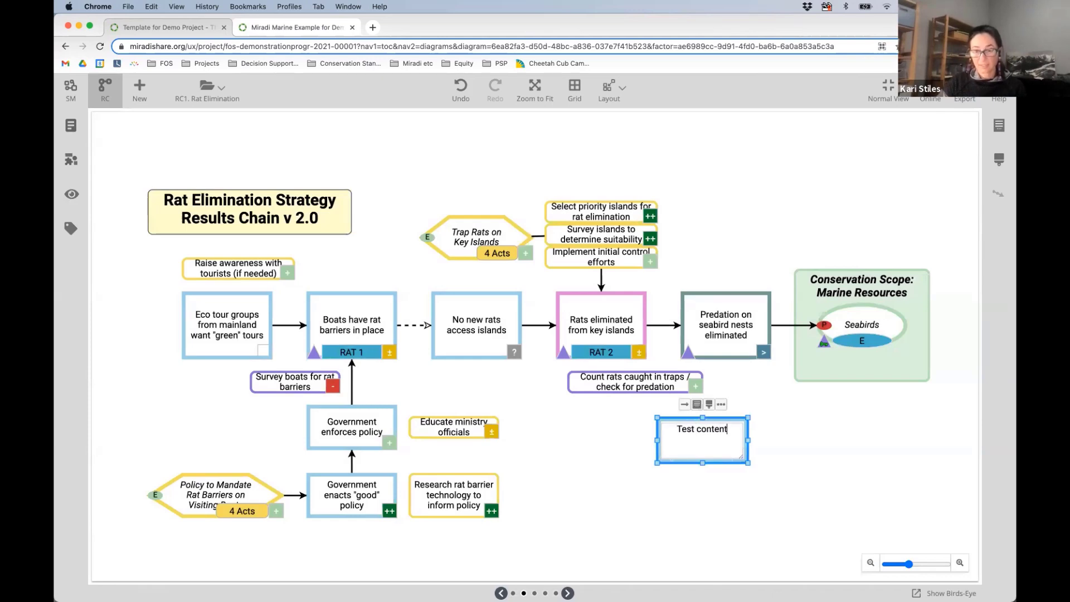
pyautogui.click(823, 467)
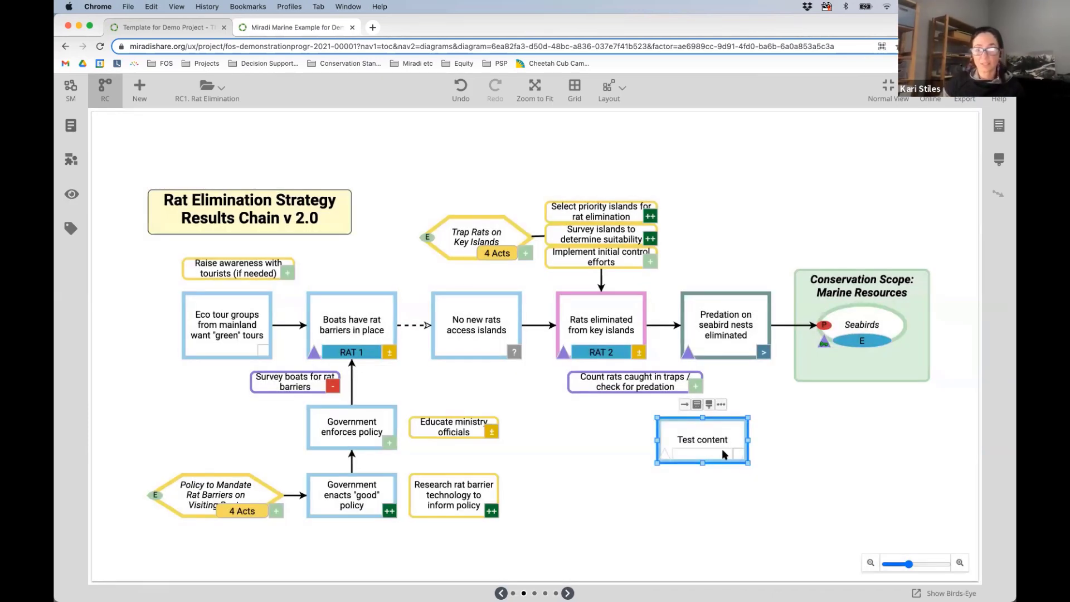
pyautogui.moveTo(695, 442); pyautogui.dragTo(664, 428)
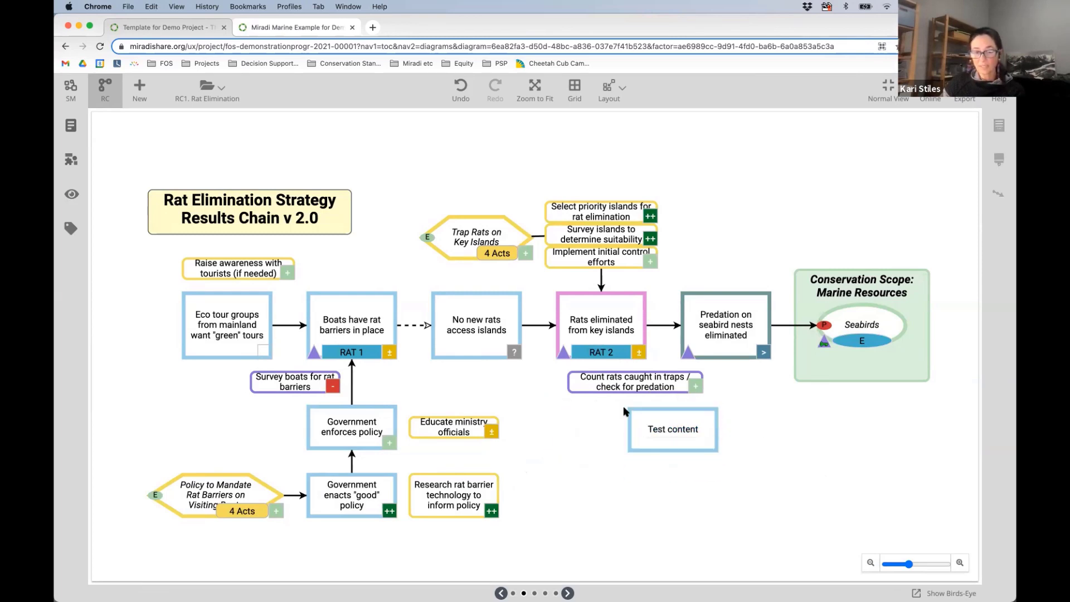
# Review the factor types available for adding to the diagram without placing one.
pyautogui.click(70, 160)
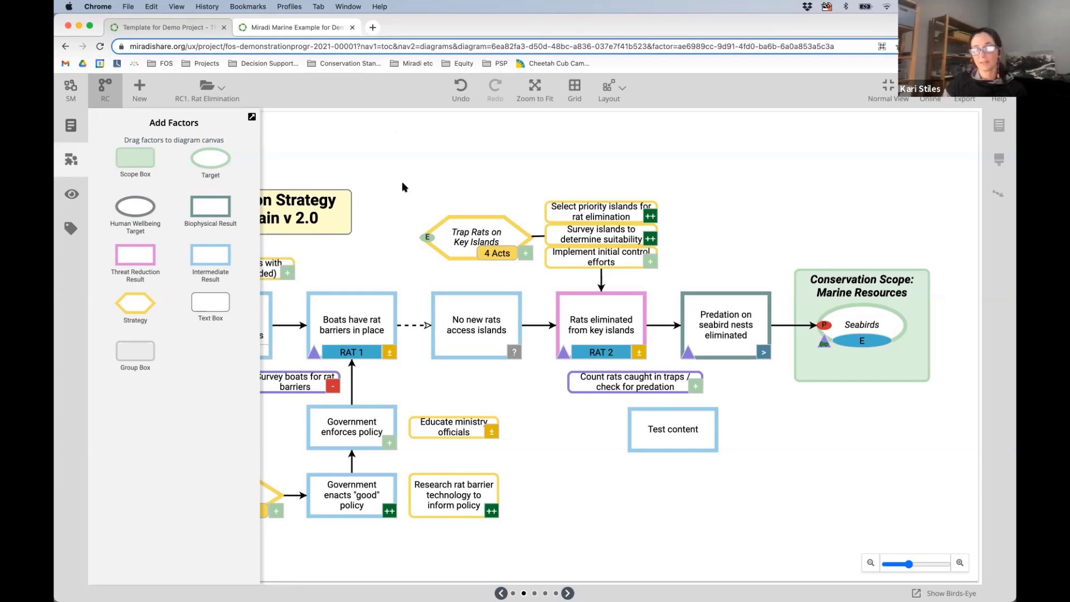
pyautogui.click(79, 160)
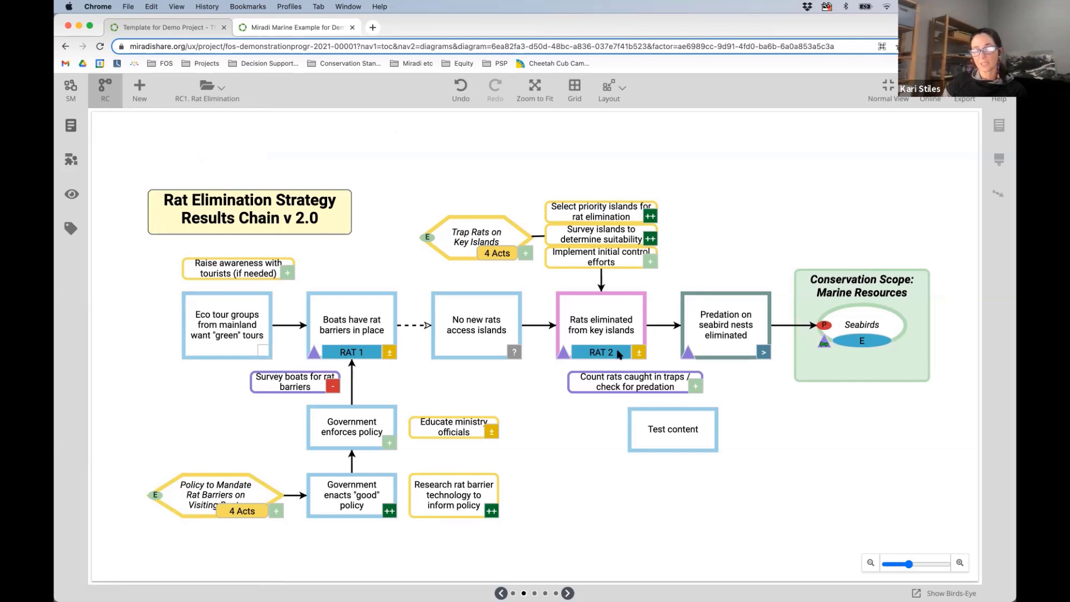
# View the activities of the "Trap Rats on Key Islands" strategy and the objectives of the "Rats eliminated from key islands" result.
pyautogui.moveTo(564, 360)
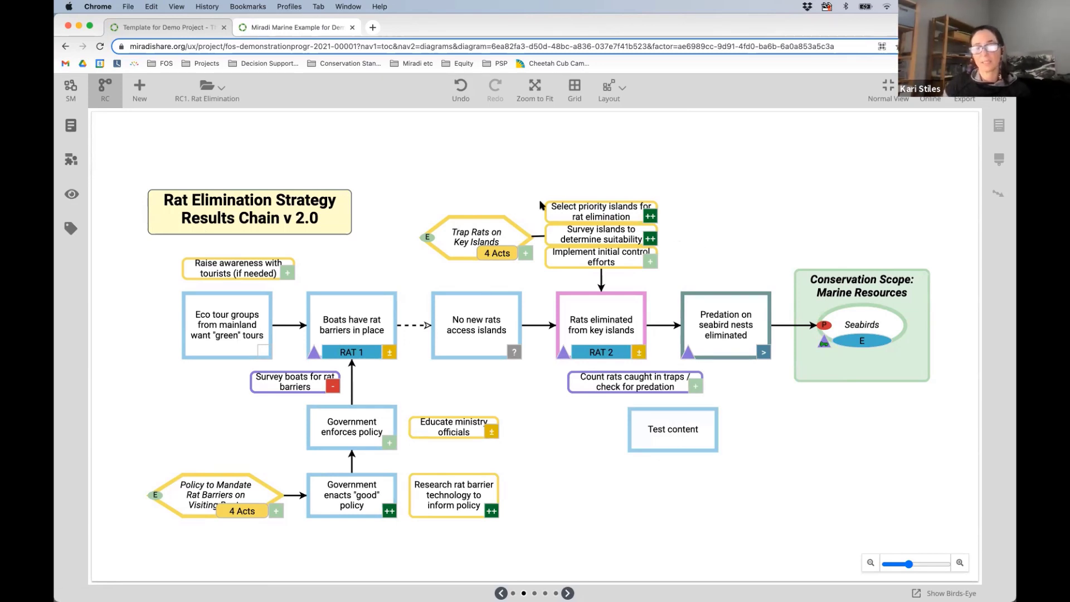
pyautogui.click(460, 239)
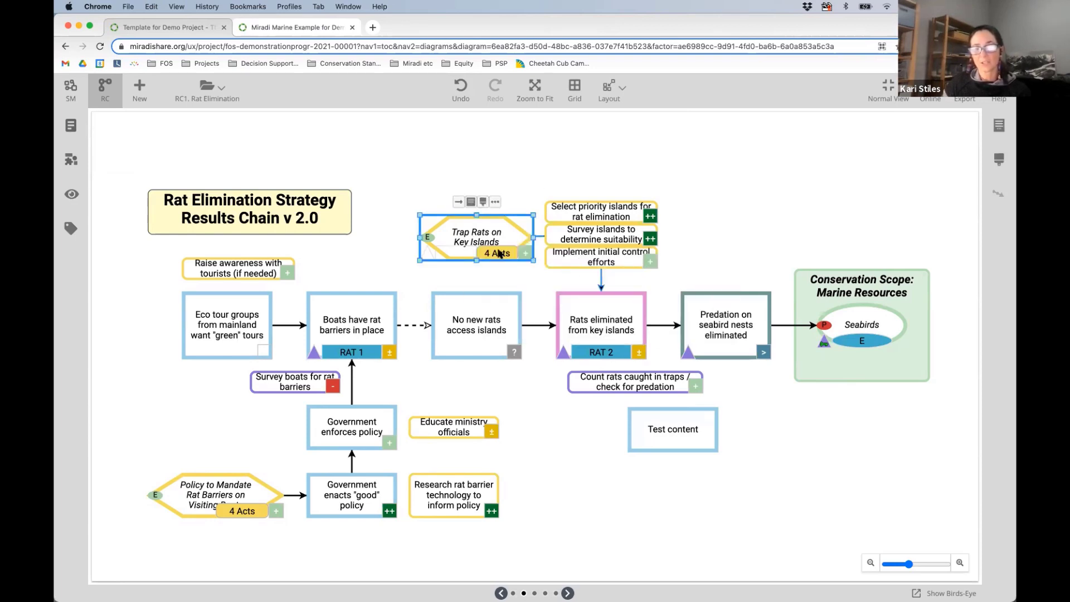
pyautogui.click(499, 253)
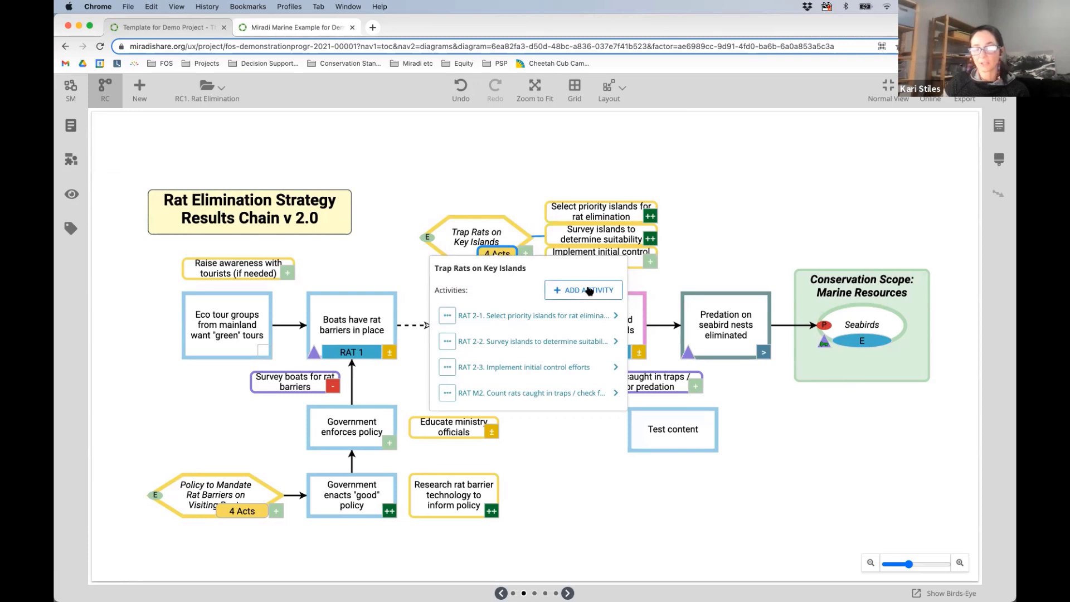
pyautogui.click(661, 256)
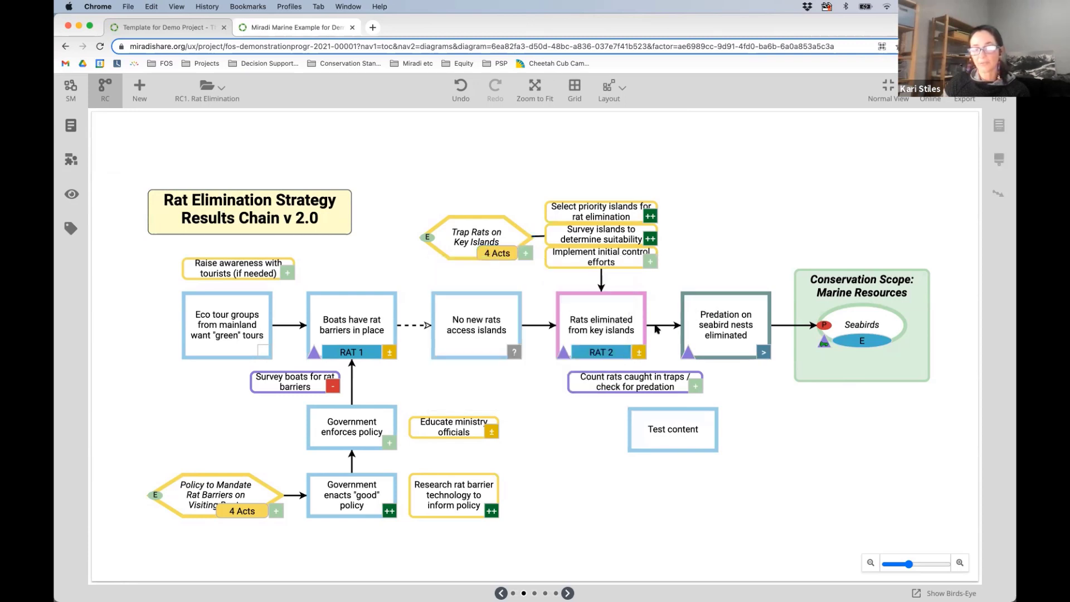
pyautogui.click(611, 351)
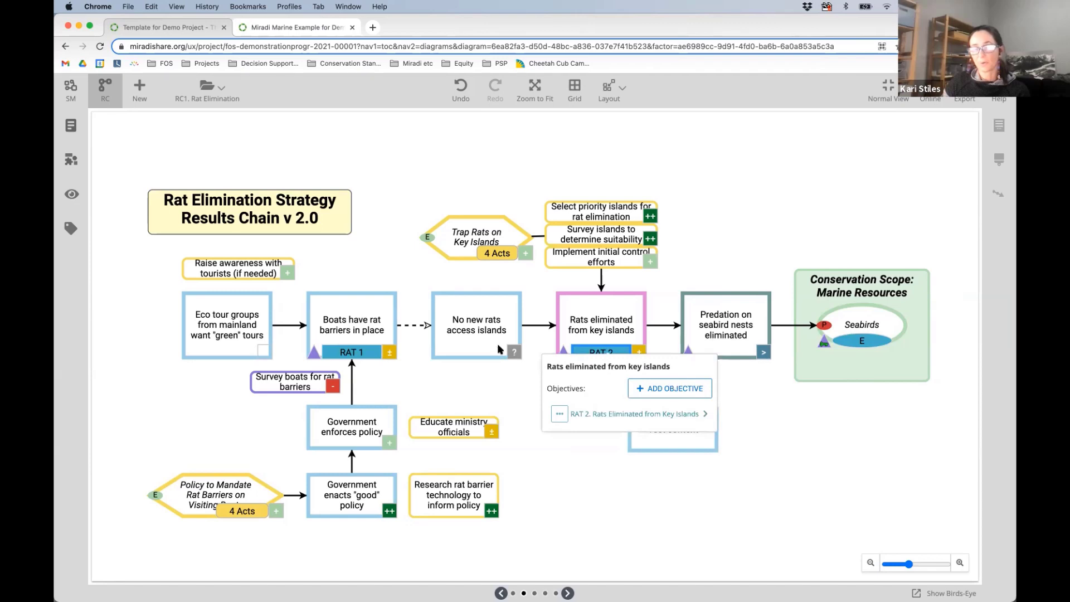
# View the objectives and indicators attached to the "No new rats access islands" result.
pyautogui.click(478, 323)
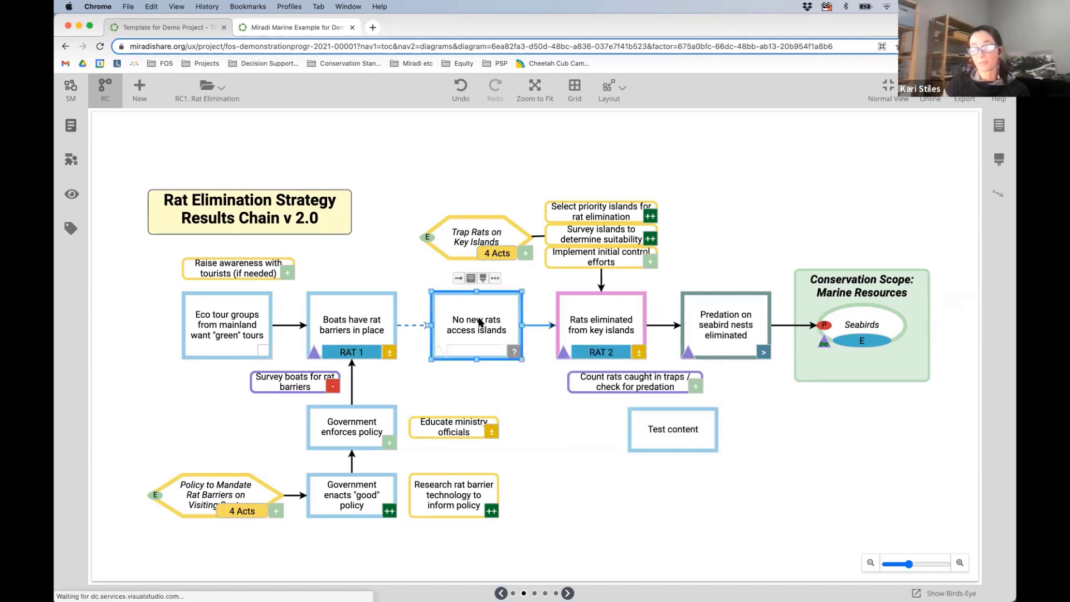
pyautogui.click(471, 352)
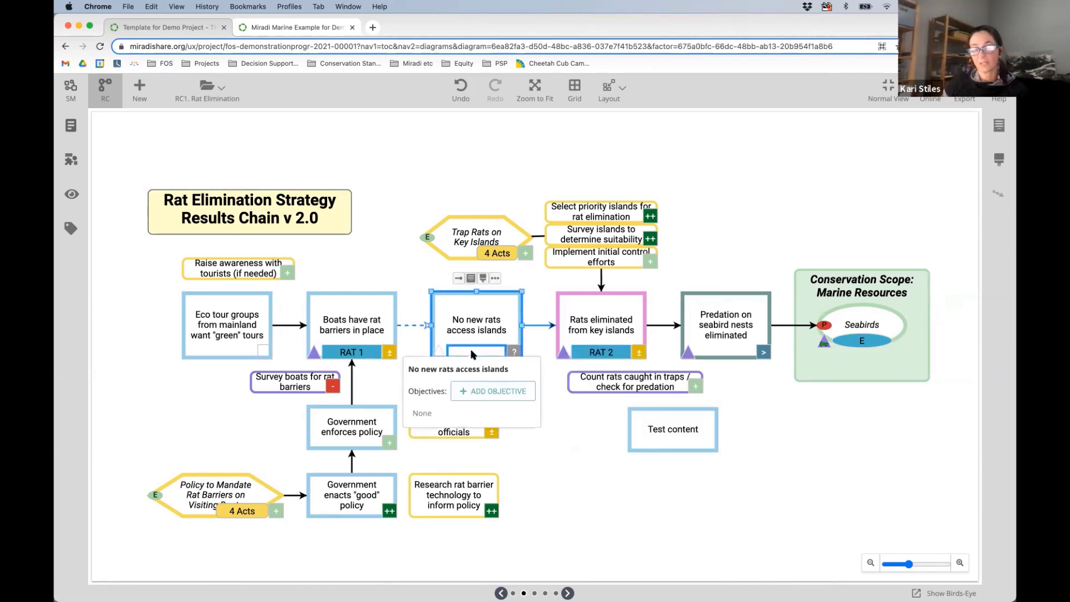
pyautogui.click(439, 354)
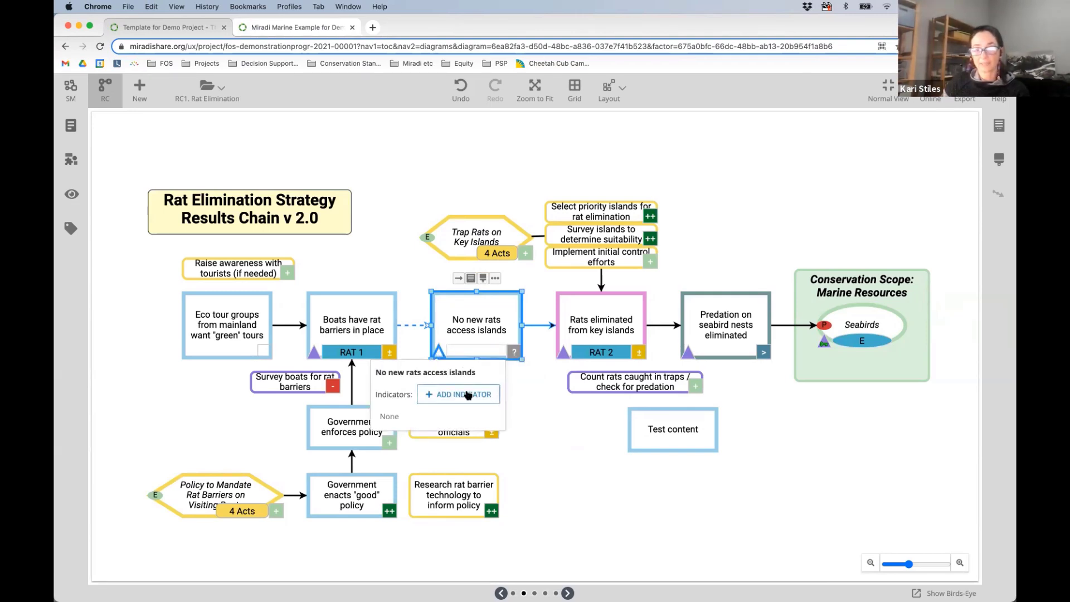
pyautogui.click(733, 239)
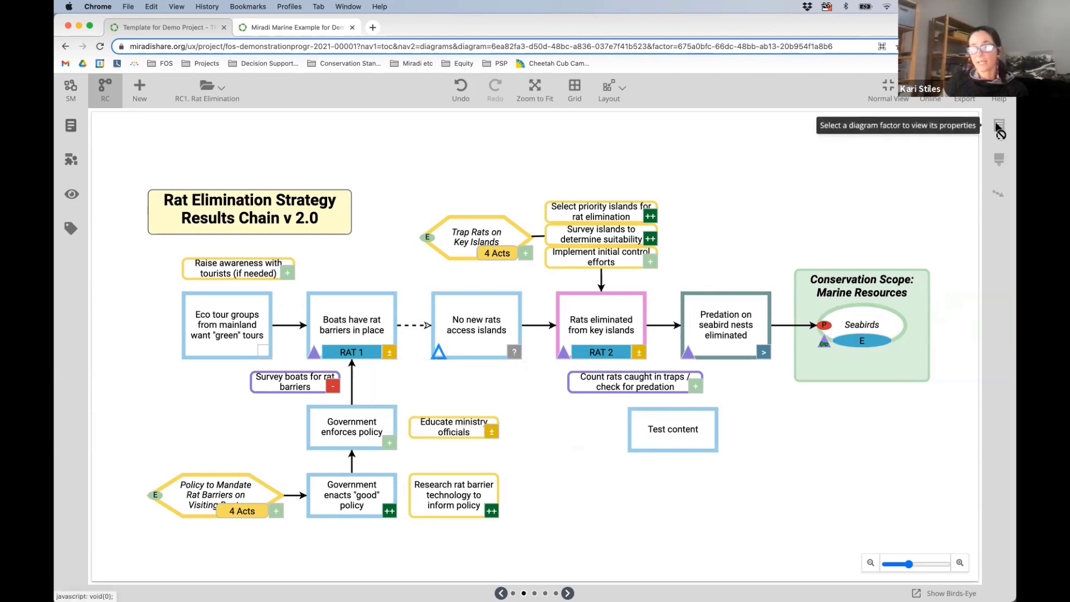
# Open the factor properties of "Predation on seabird nests eliminated" and view its objectives and indicators.
pyautogui.click(735, 322)
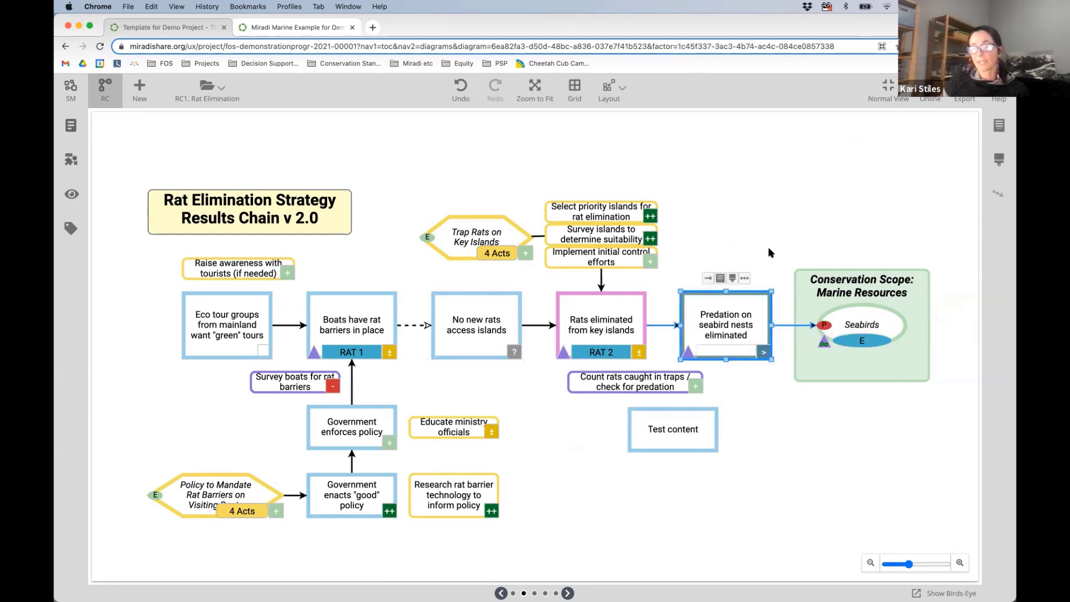
pyautogui.click(720, 280)
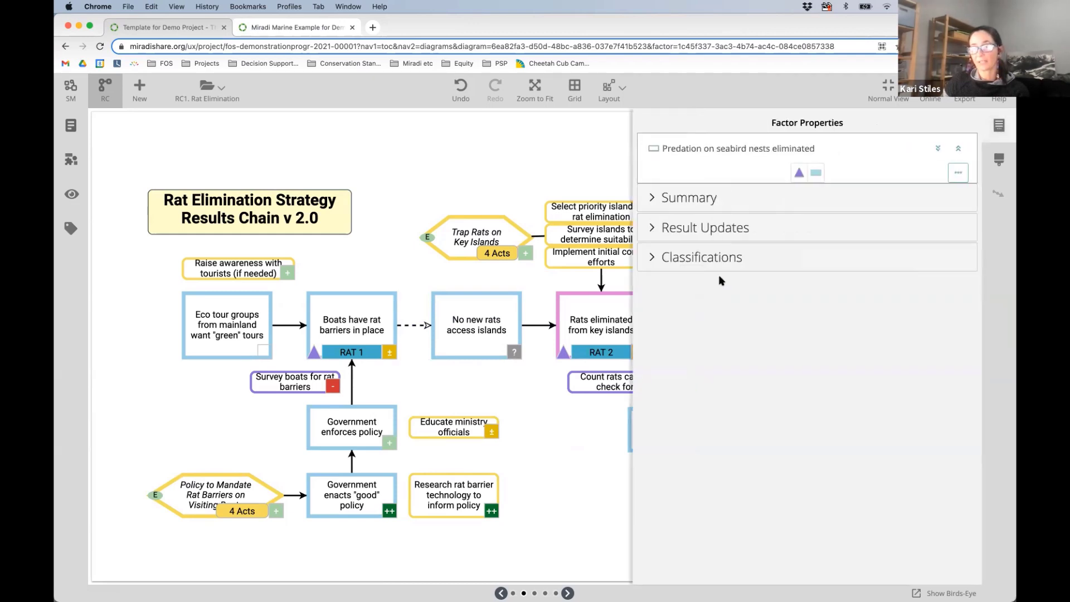
pyautogui.click(823, 173)
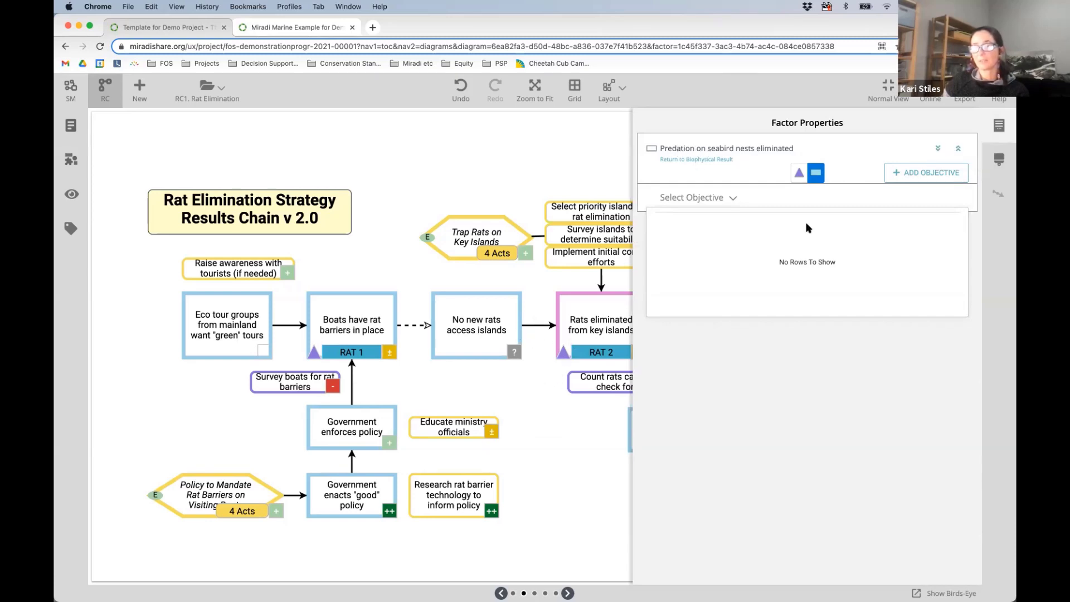
pyautogui.click(799, 173)
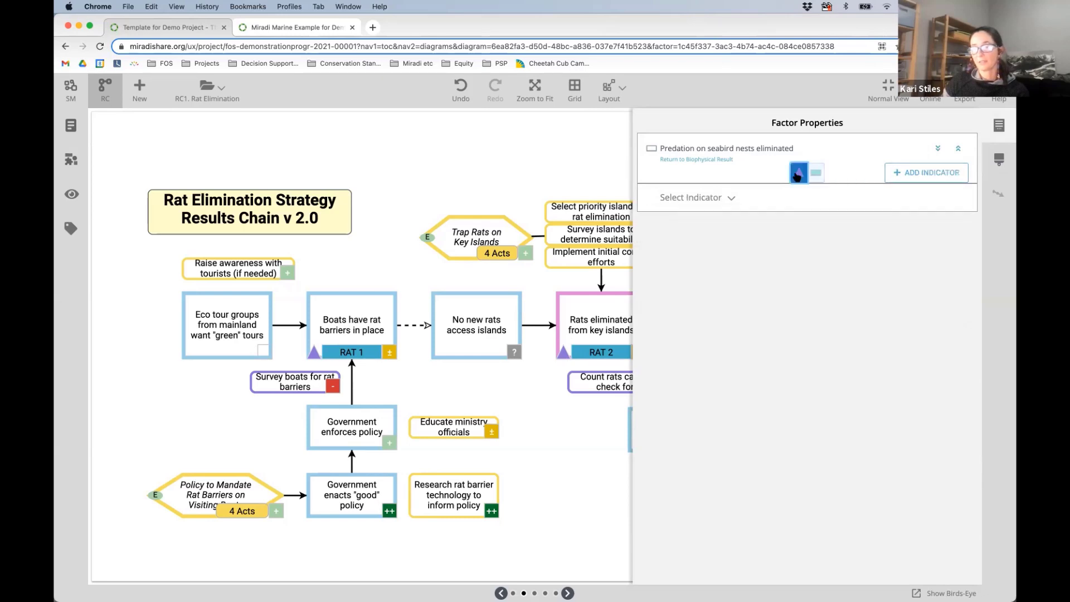
pyautogui.click(903, 173)
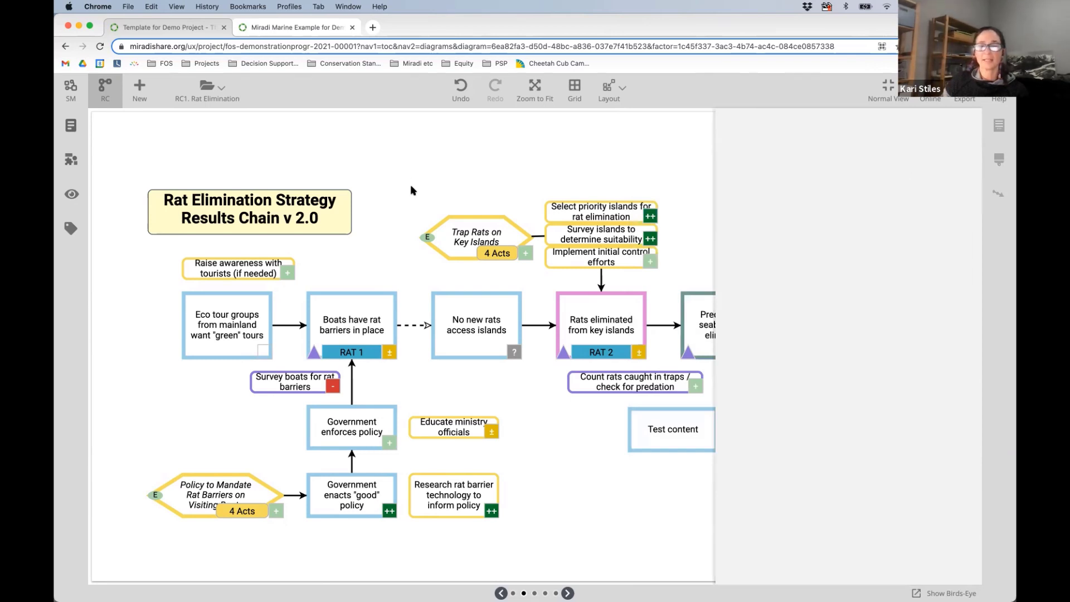
# Reload the Rat Elimination results chain page to clear the blank properties area.
pyautogui.hscroll(3, 411, 190)
pyautogui.hscroll(-3, 410, 191)
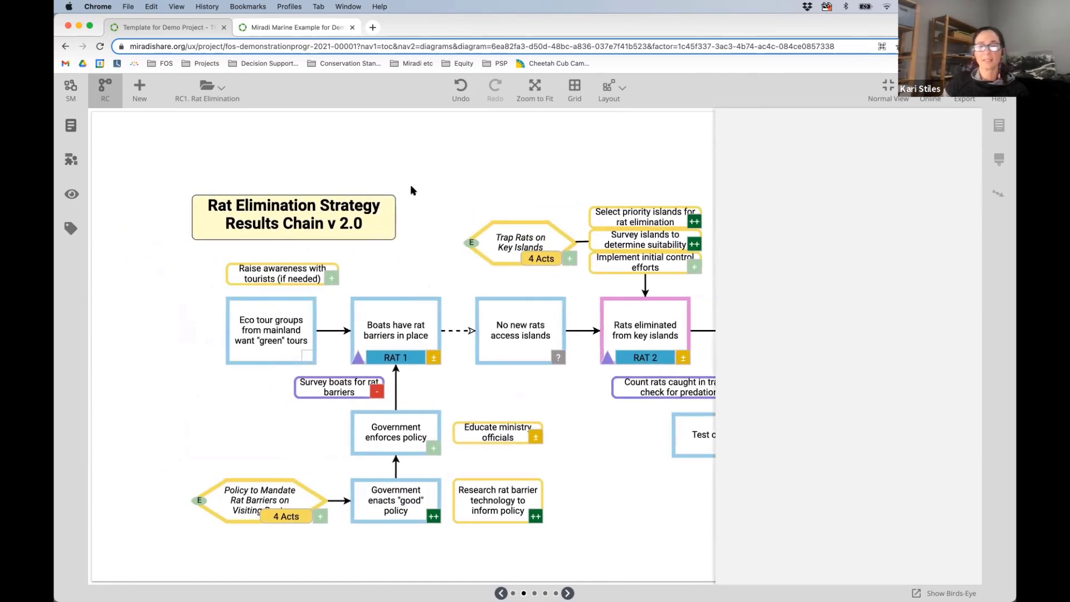
pyautogui.click(100, 46)
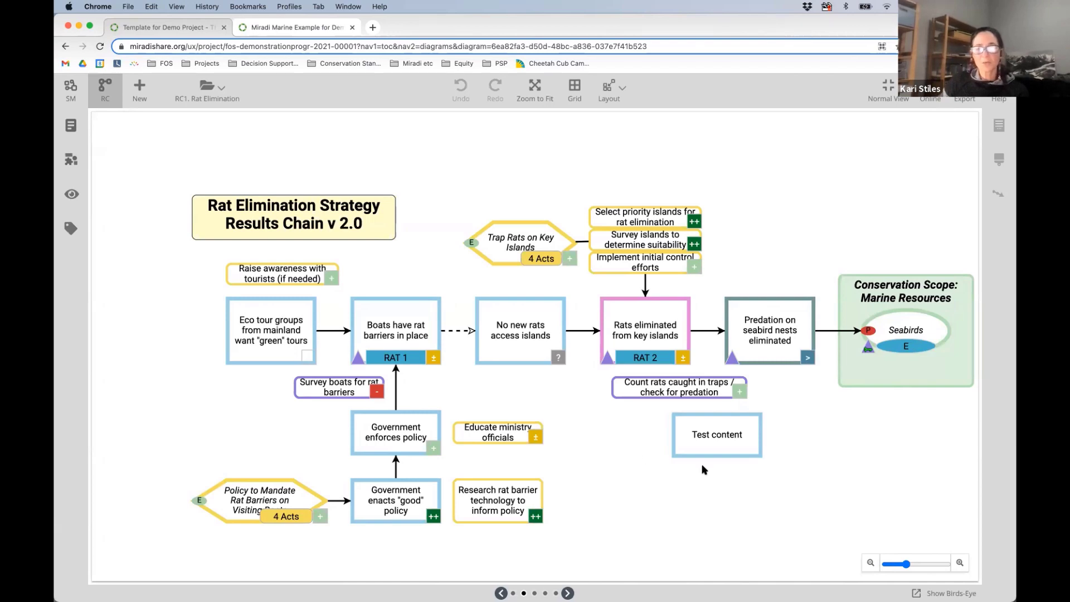
# Draw a link from the "Test content" box to the Seabirds target and reposition the box below "Predation on seabird nests eliminated".
pyautogui.scroll(-1, 808, 435)
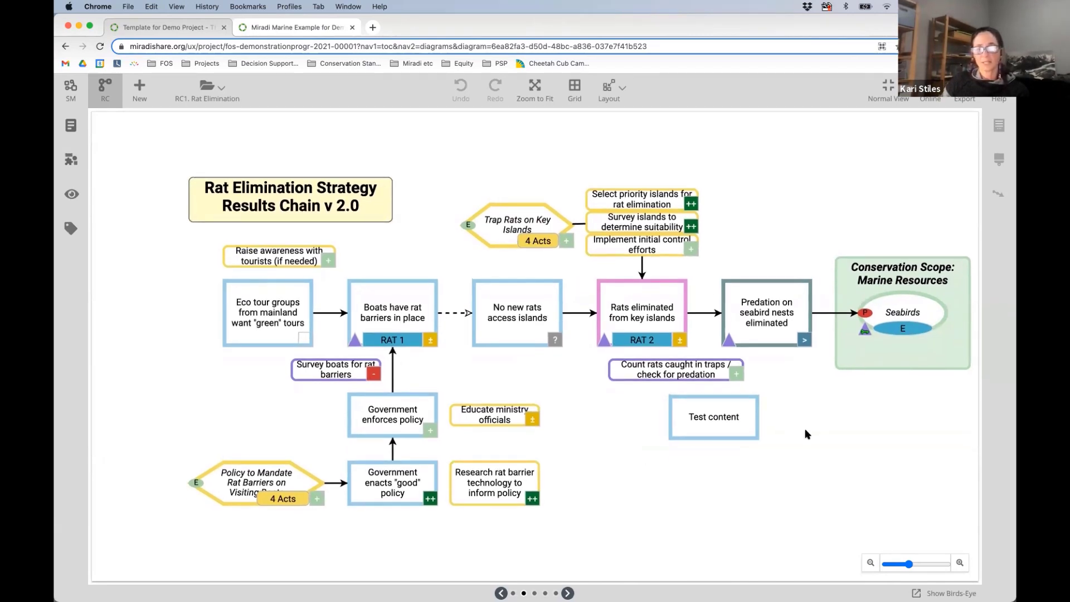
pyautogui.moveTo(705, 425); pyautogui.dragTo(626, 426)
pyautogui.click(714, 440)
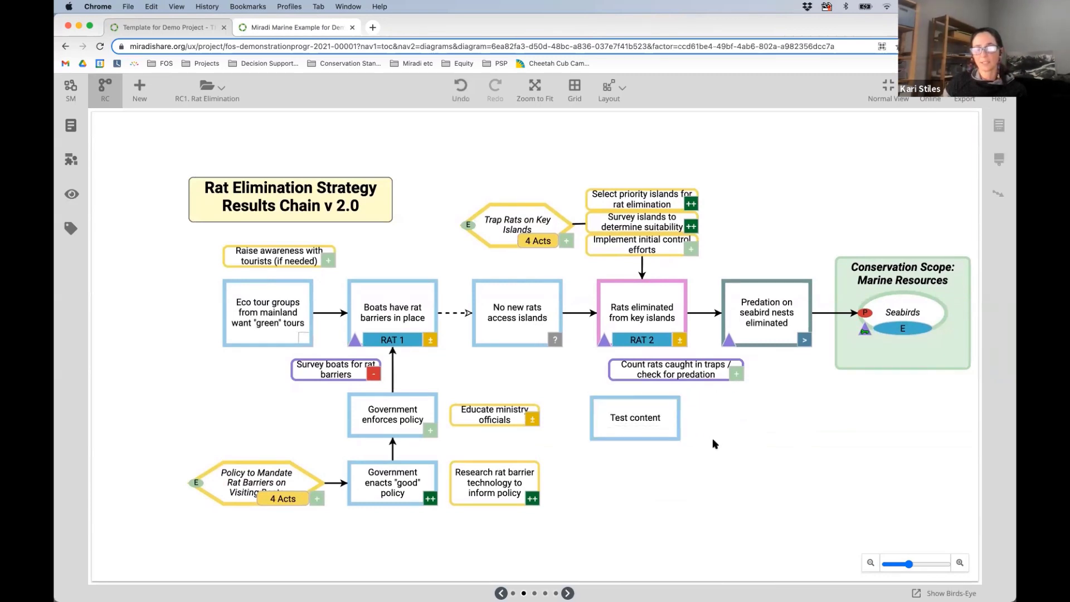
pyautogui.click(623, 405)
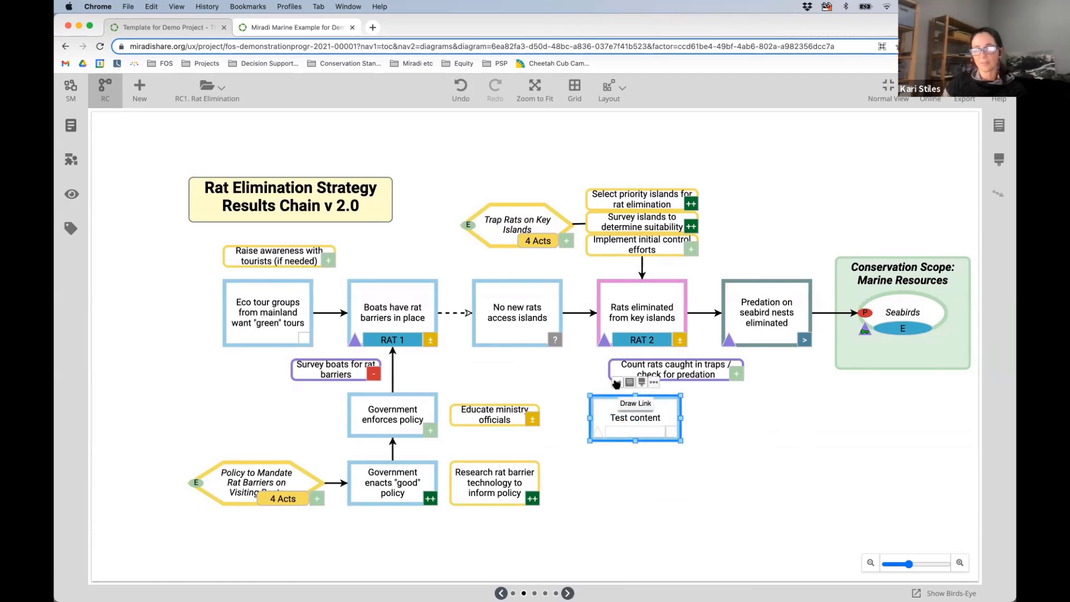
pyautogui.click(616, 383)
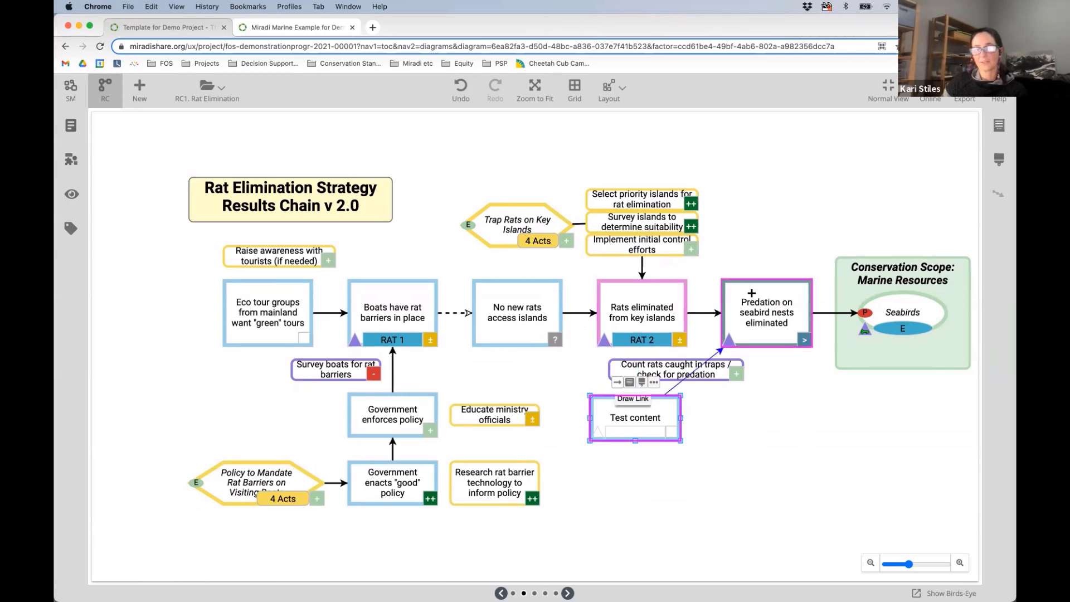
pyautogui.click(868, 332)
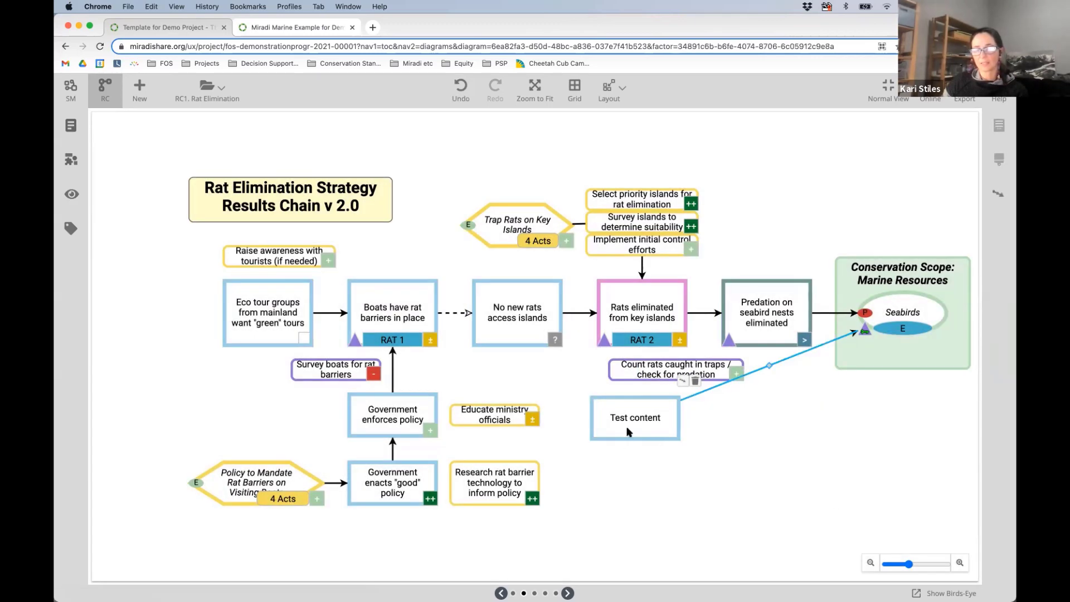
pyautogui.moveTo(627, 428); pyautogui.dragTo(768, 439)
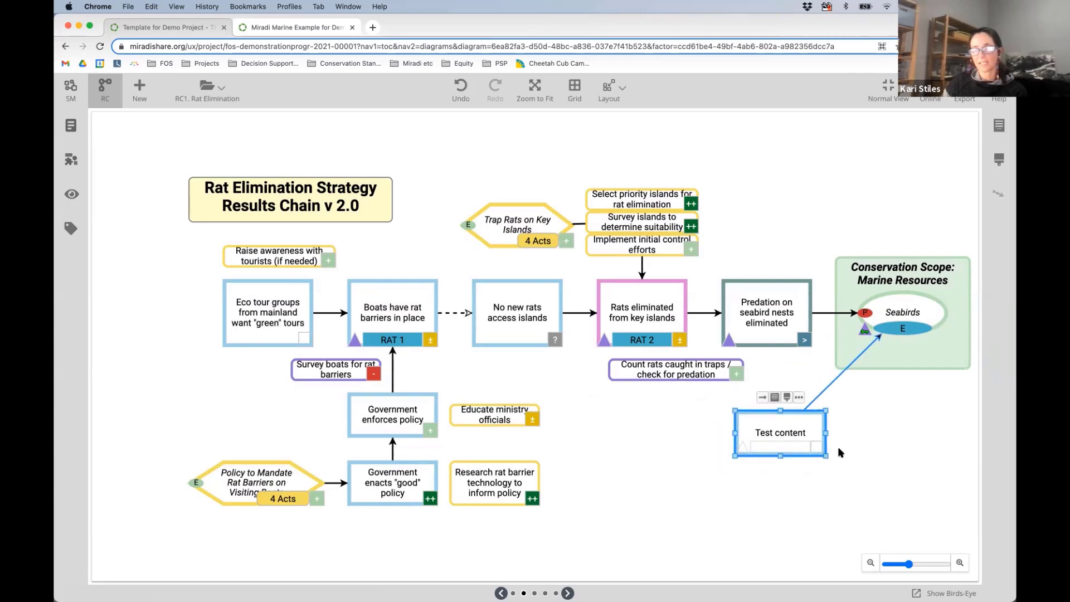
# Bend the link from "Test content" to Seabirds into a right-angled corner directly below the target.
pyautogui.click(834, 380)
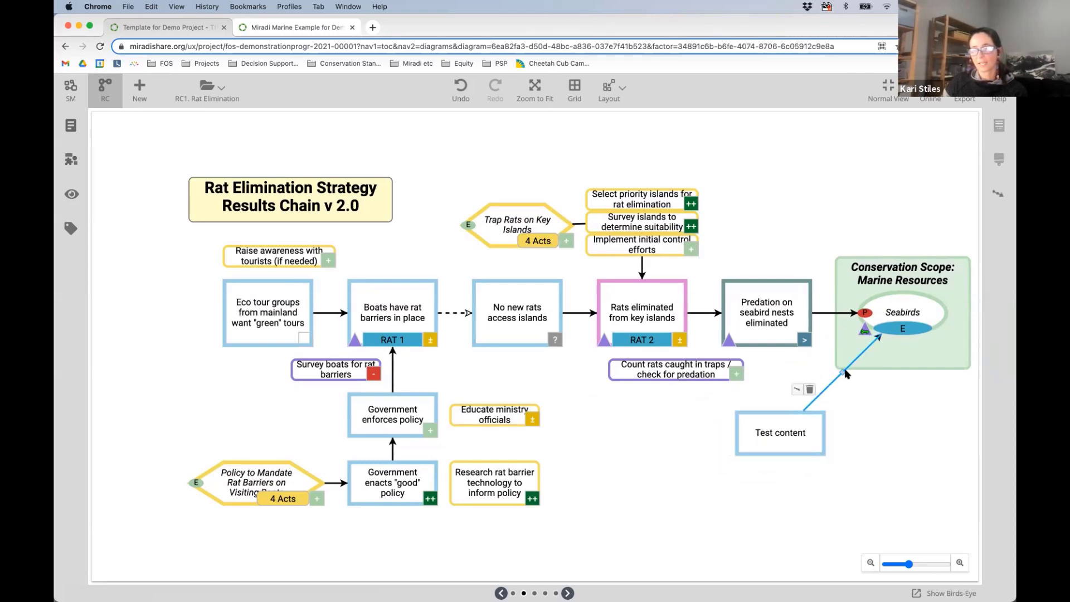
pyautogui.moveTo(843, 370); pyautogui.dragTo(891, 421)
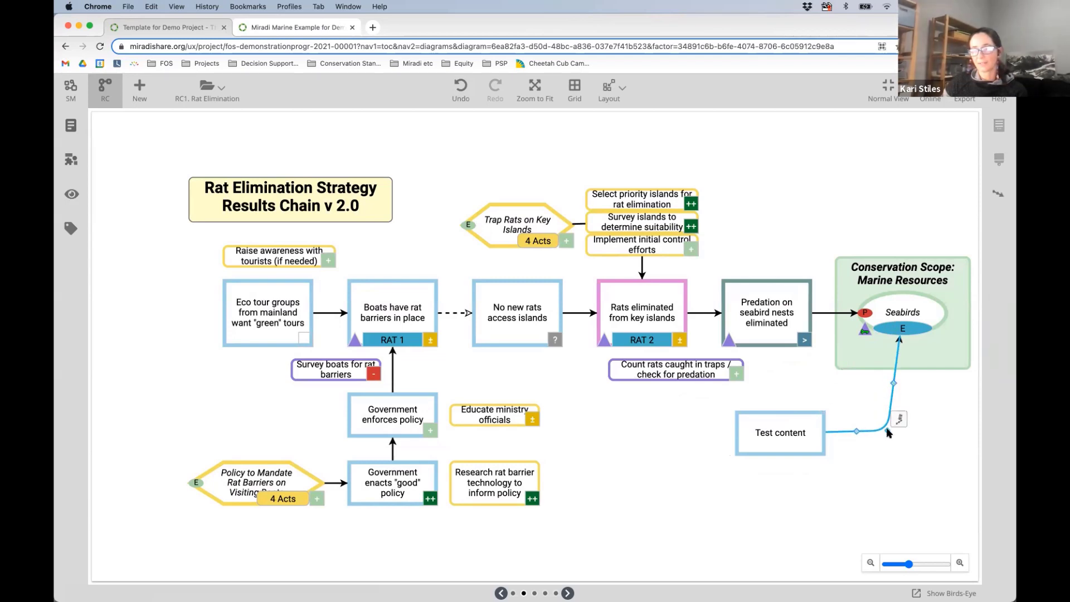
pyautogui.moveTo(889, 430); pyautogui.dragTo(899, 432)
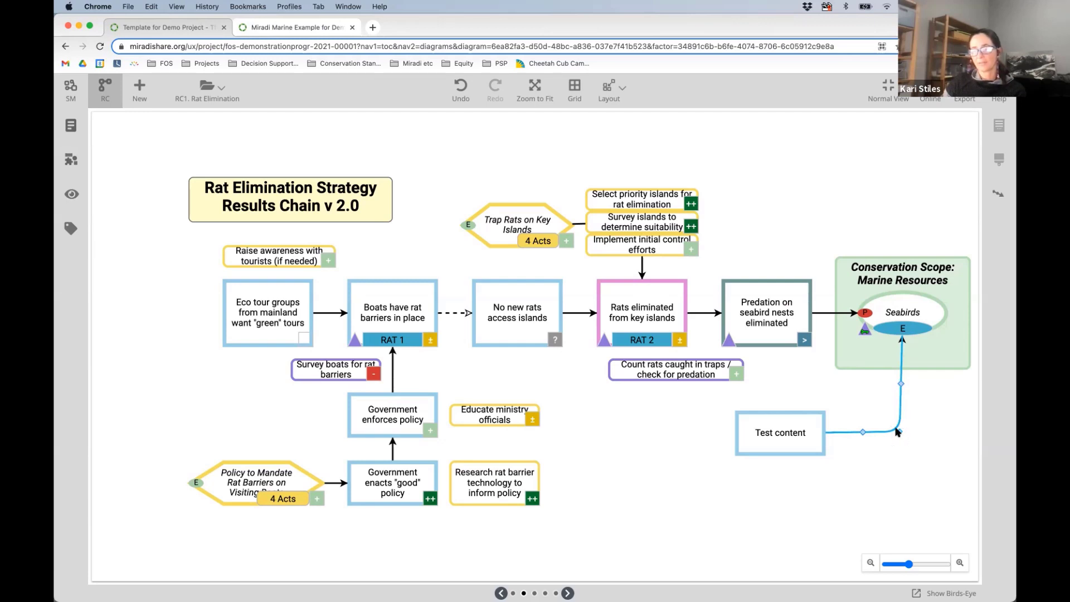
# Remove the bend from the "Test content" to Seabirds link so that it runs straight.
pyautogui.click(785, 437)
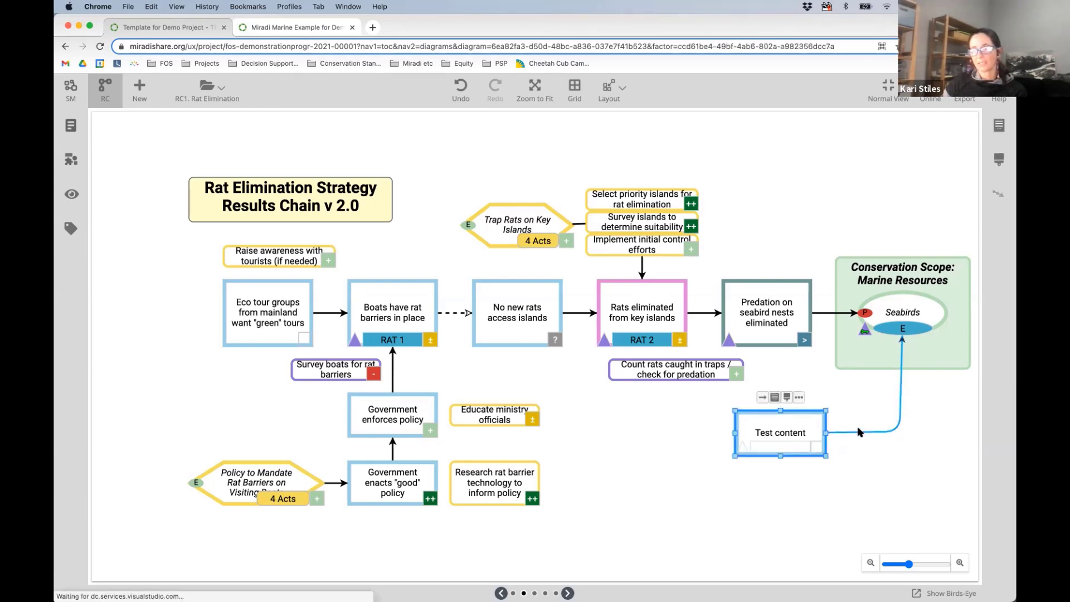
pyautogui.click(861, 431)
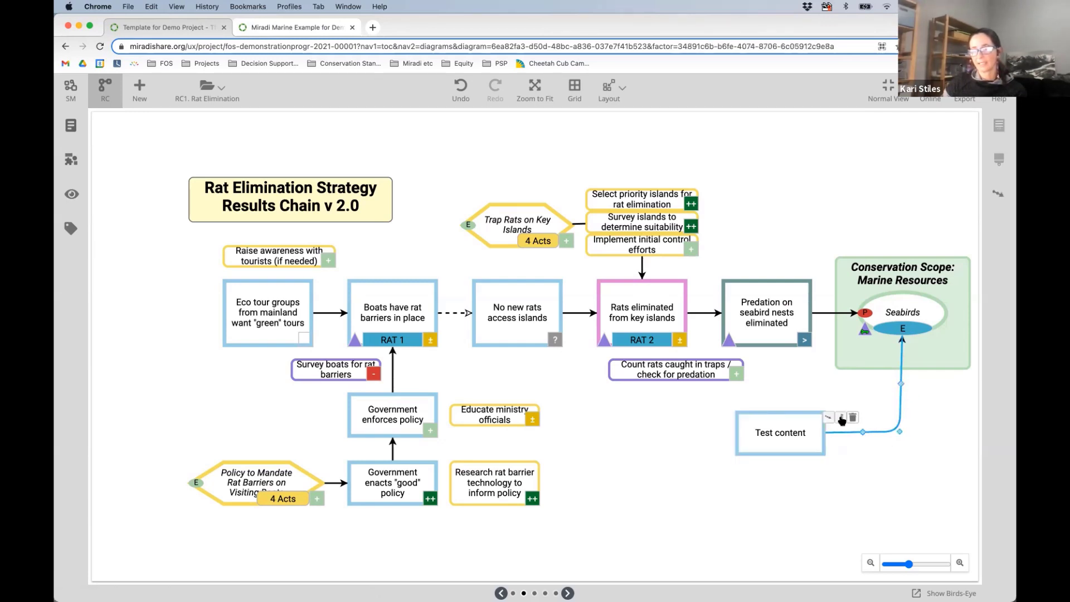
pyautogui.click(841, 418)
pyautogui.click(841, 421)
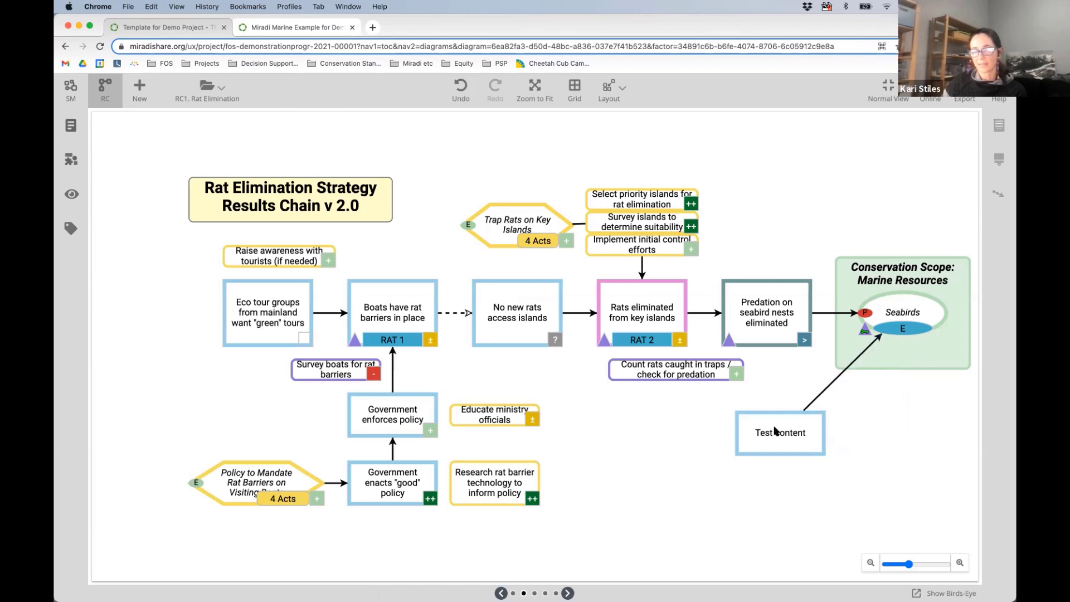
# Nudge the "Test content" box slightly away from the scope box and link it to "Predation on seabird nests eliminated".
pyautogui.moveTo(774, 428); pyautogui.dragTo(759, 432)
pyautogui.click(831, 431)
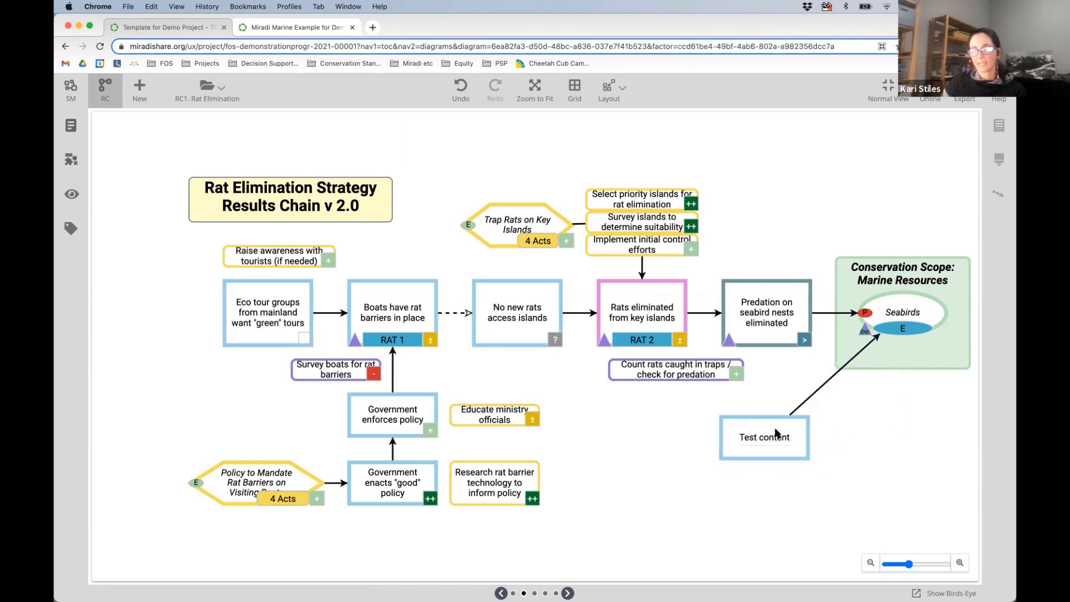
pyautogui.click(767, 429)
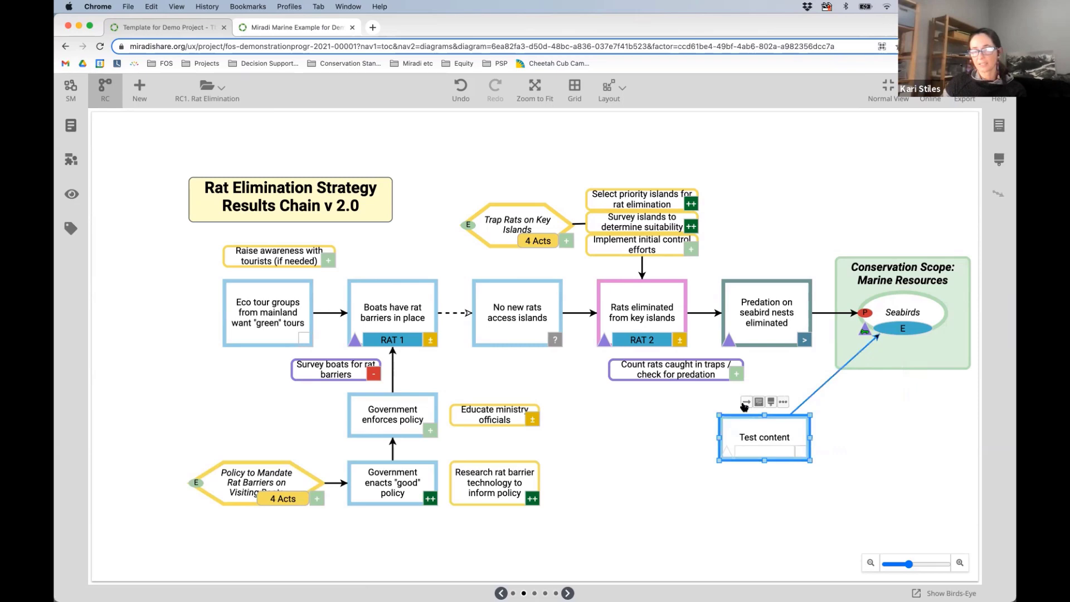
pyautogui.click(744, 403)
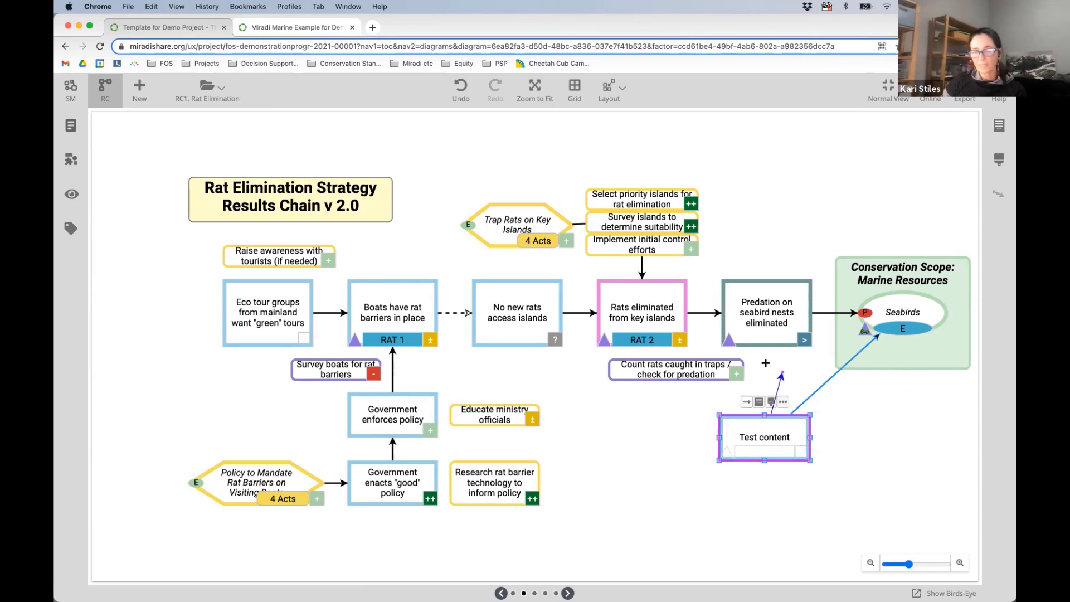
pyautogui.click(767, 340)
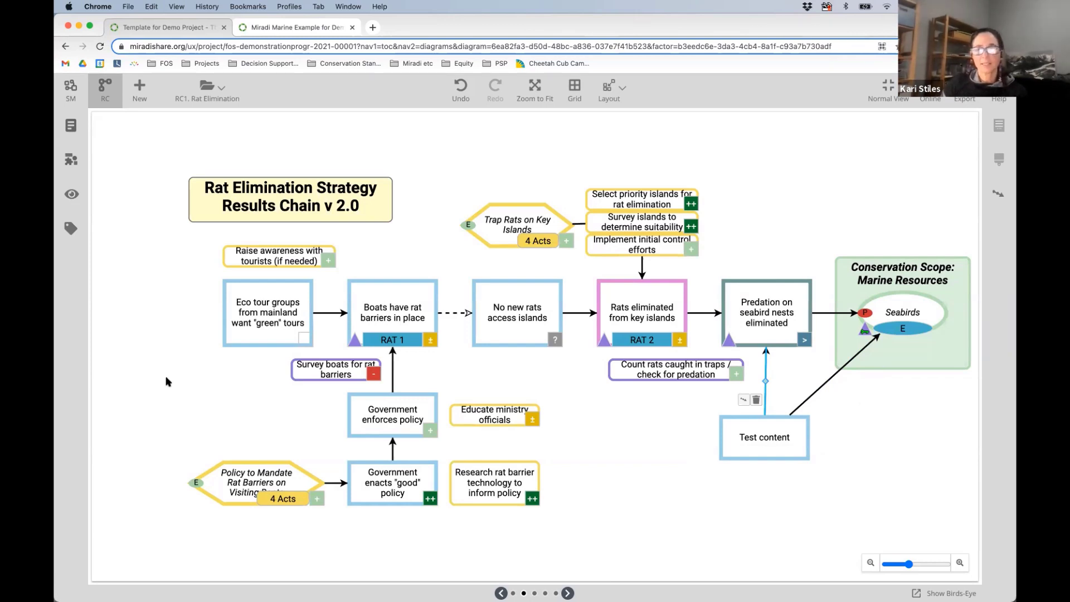
# Show the diagram's visibility settings with only the Factors section expanded.
pyautogui.click(72, 195)
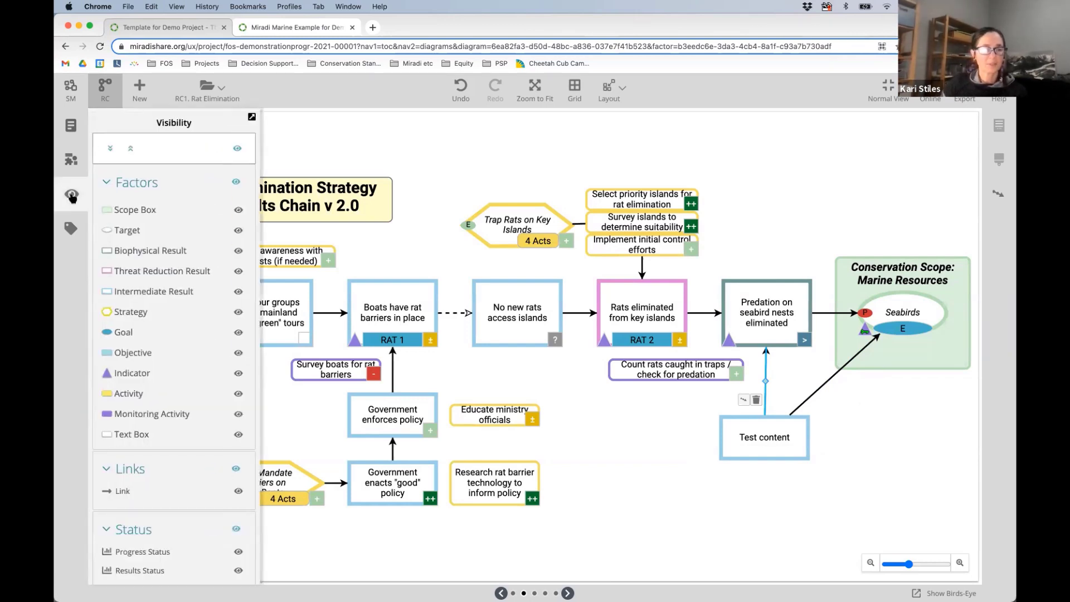
pyautogui.click(130, 148)
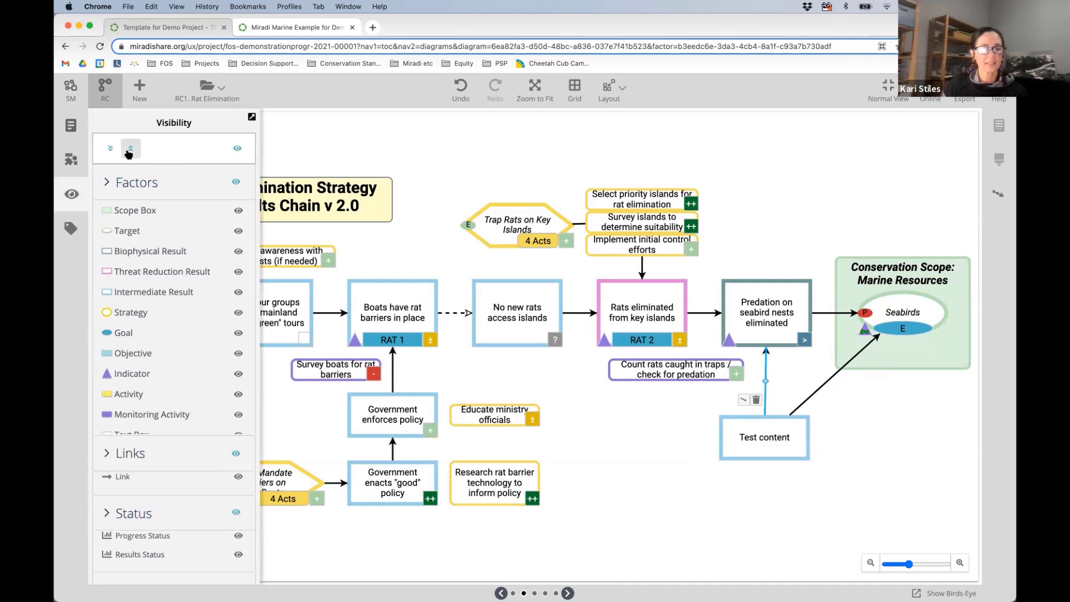
pyautogui.click(108, 184)
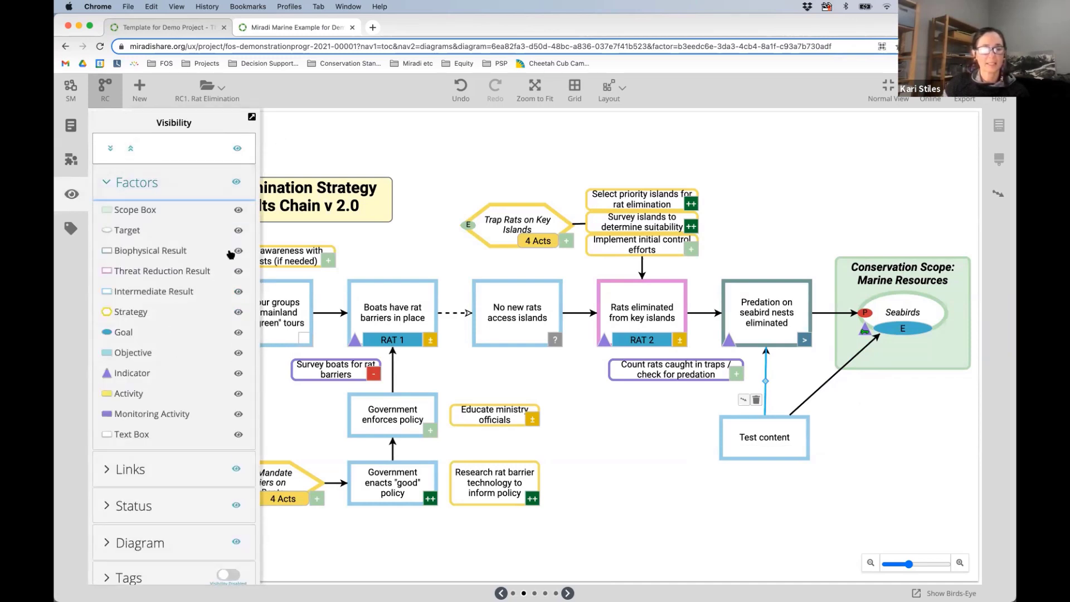
# Hide and restore the Scope Box, Target, Threat Reduction Result and Biophysical Result factors, and collapse the Factors section.
pyautogui.click(238, 211)
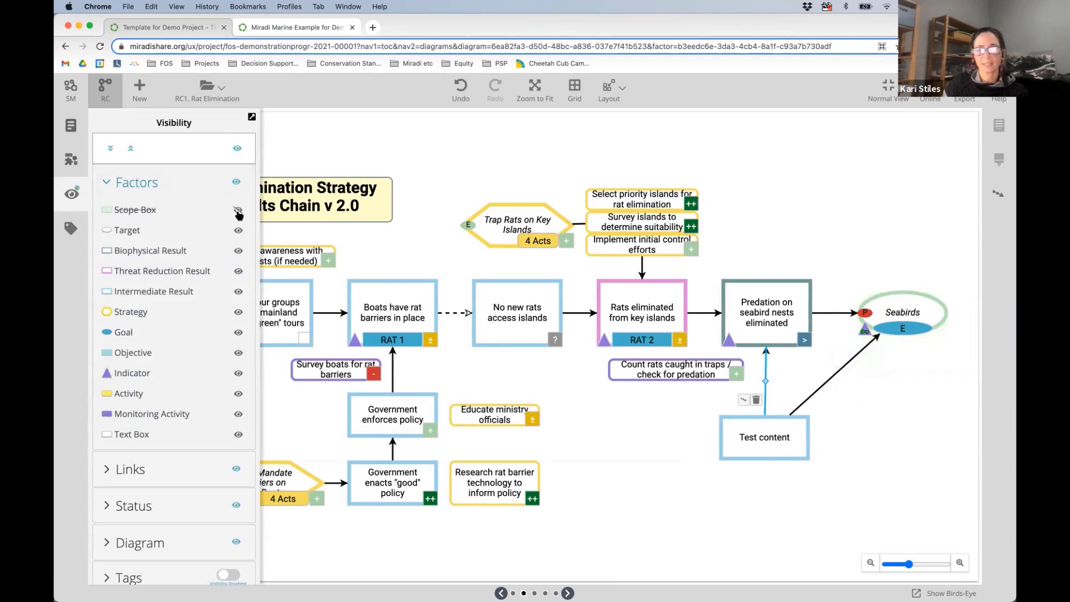
pyautogui.click(238, 212)
pyautogui.click(238, 231)
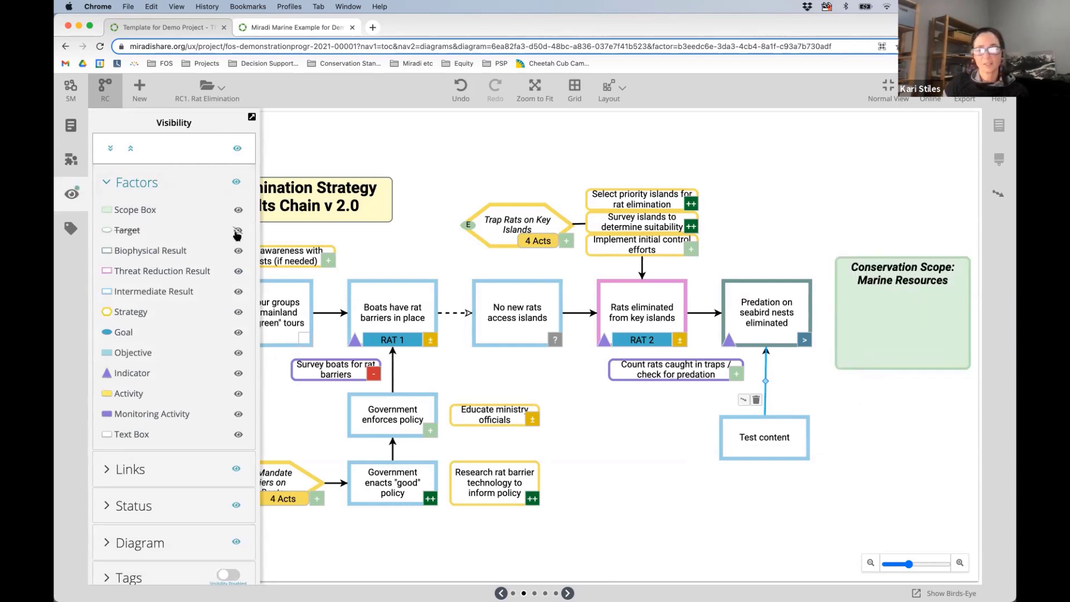
pyautogui.click(238, 232)
pyautogui.click(238, 271)
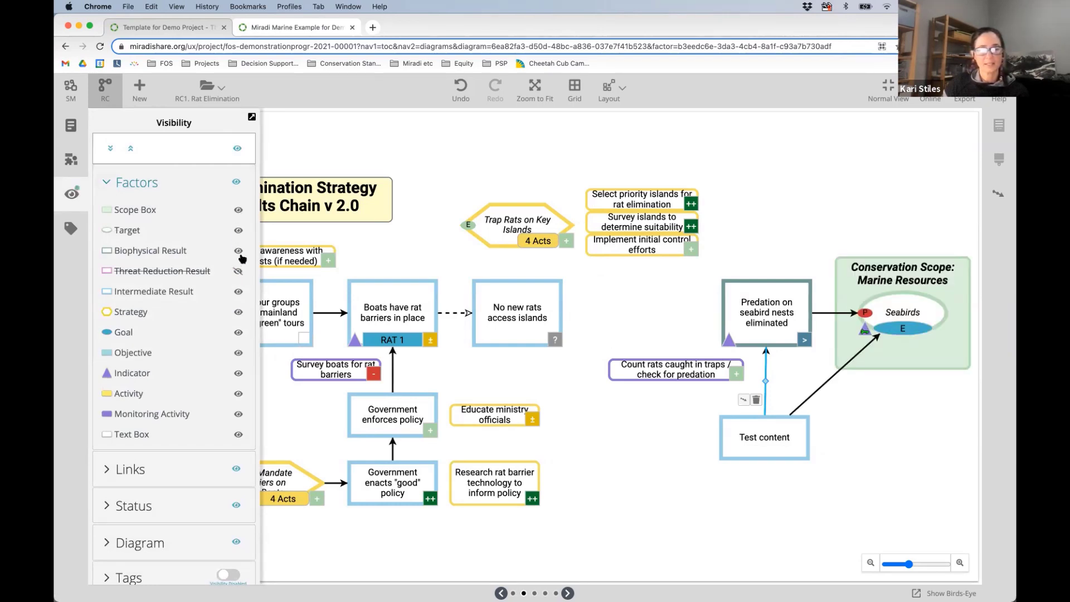
pyautogui.click(239, 252)
pyautogui.click(239, 252)
pyautogui.click(239, 272)
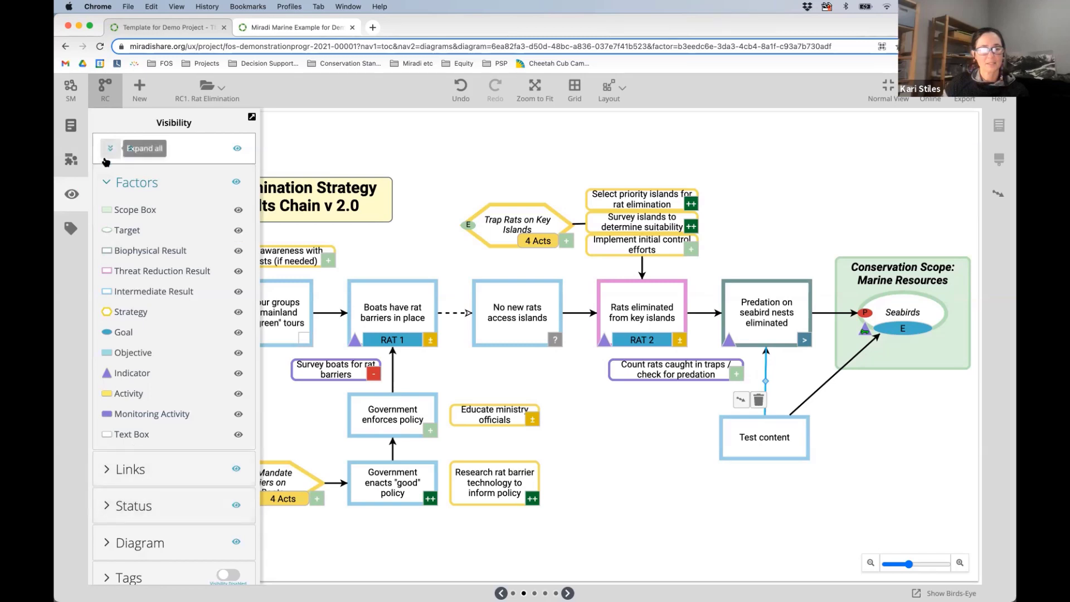
pyautogui.click(107, 179)
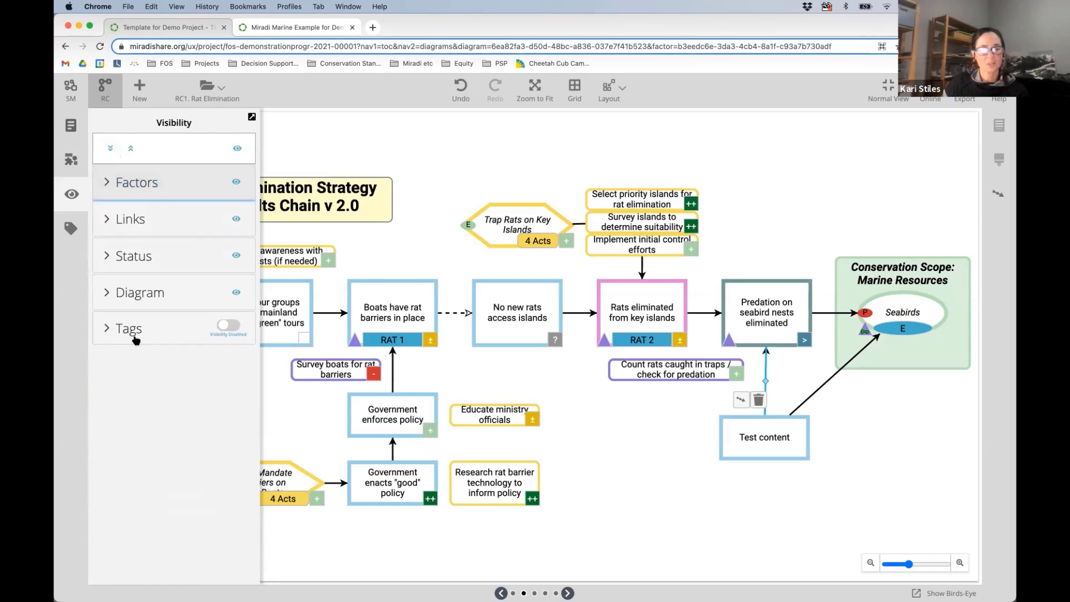
# Hide and restore the Progress Status and Results Status markers on the diagram, and collapse the Status section.
pyautogui.click(111, 258)
pyautogui.click(238, 278)
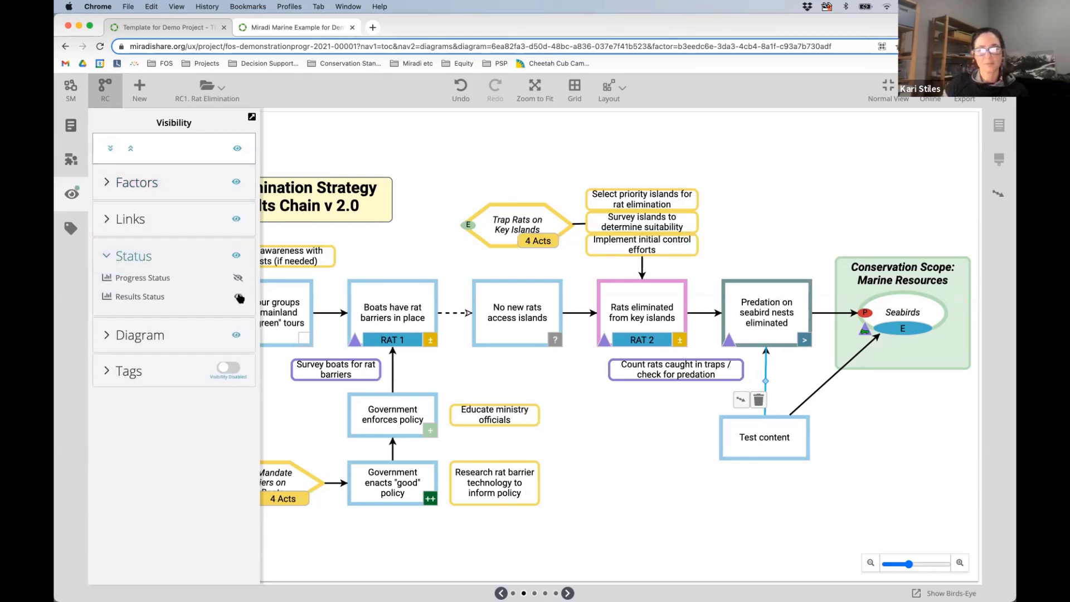
pyautogui.click(238, 297)
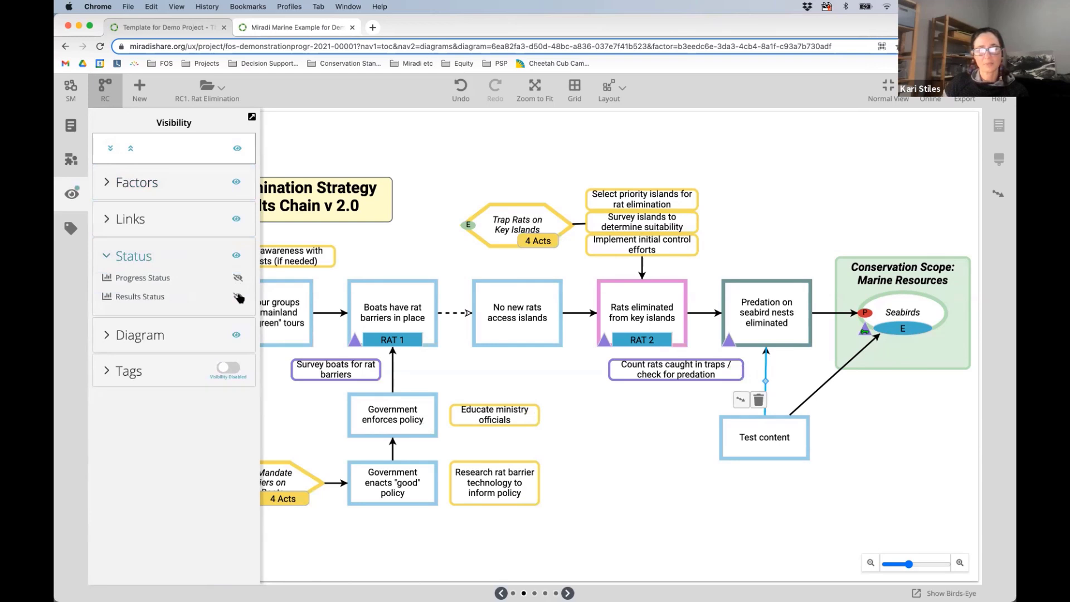
pyautogui.click(238, 297)
pyautogui.click(238, 277)
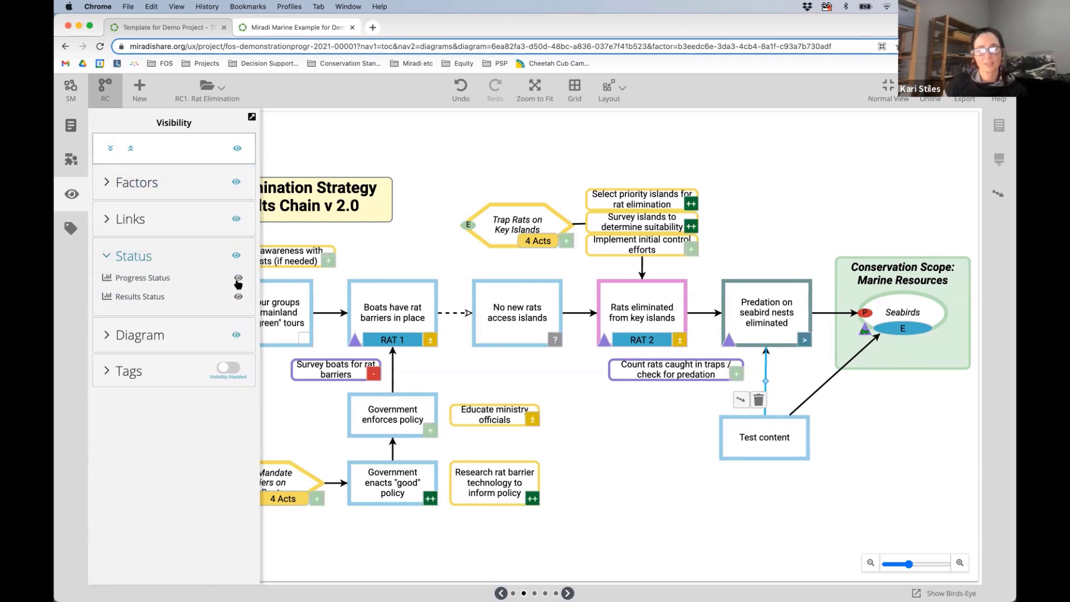
pyautogui.click(106, 258)
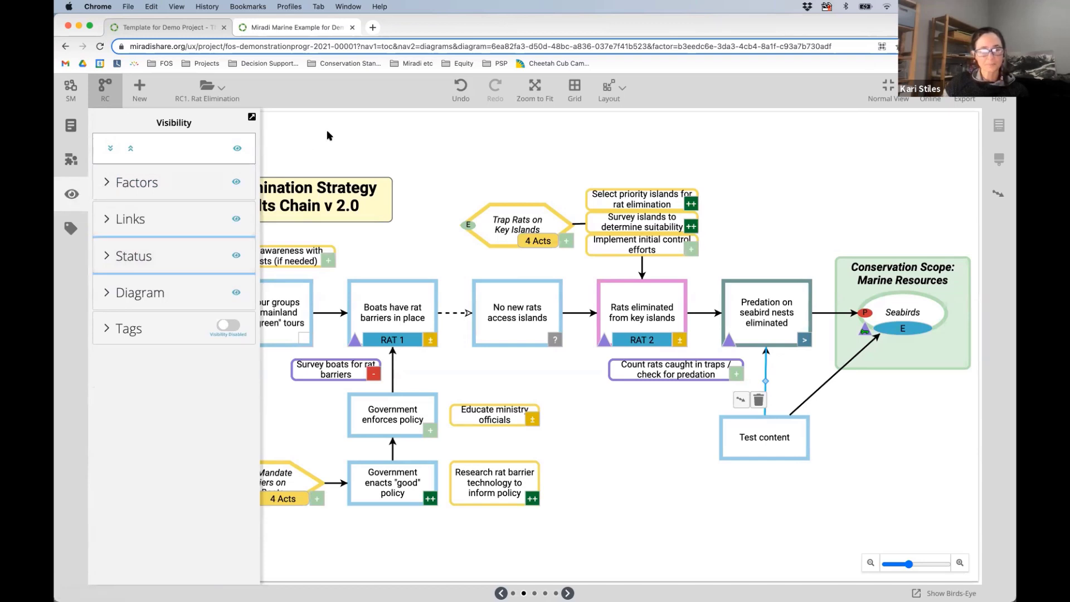
# Close the visibility settings and view the export formats offered for the current diagram view.
pyautogui.click(72, 196)
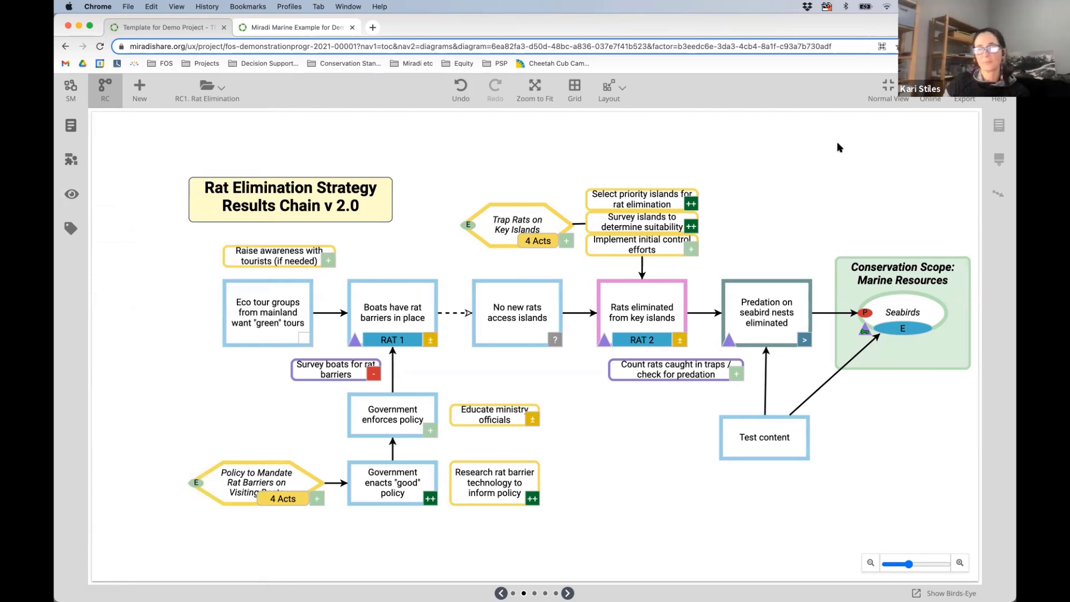
pyautogui.click(965, 99)
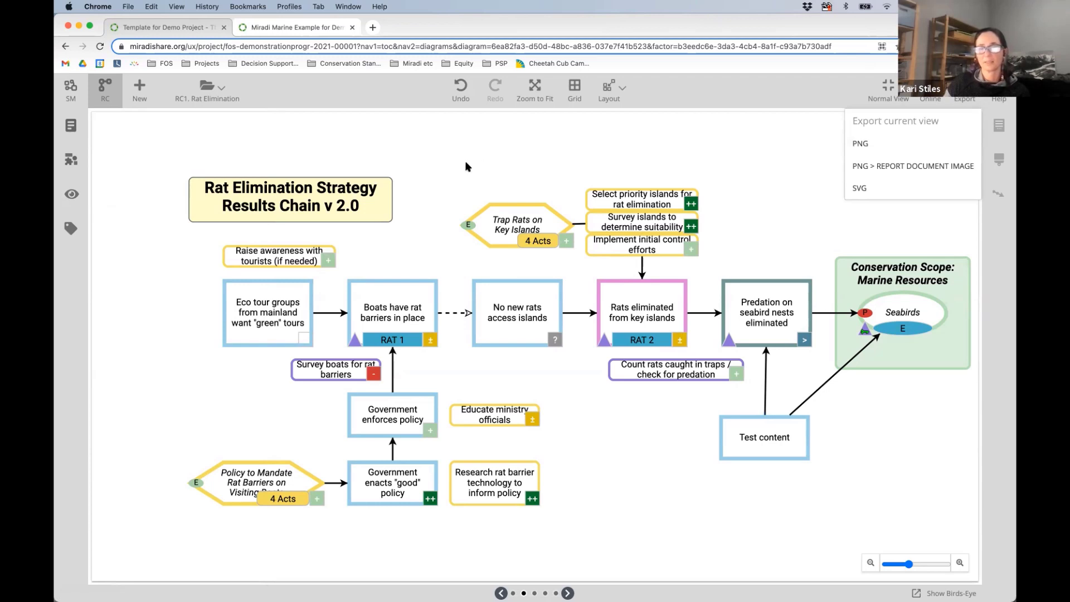
pyautogui.click(127, 134)
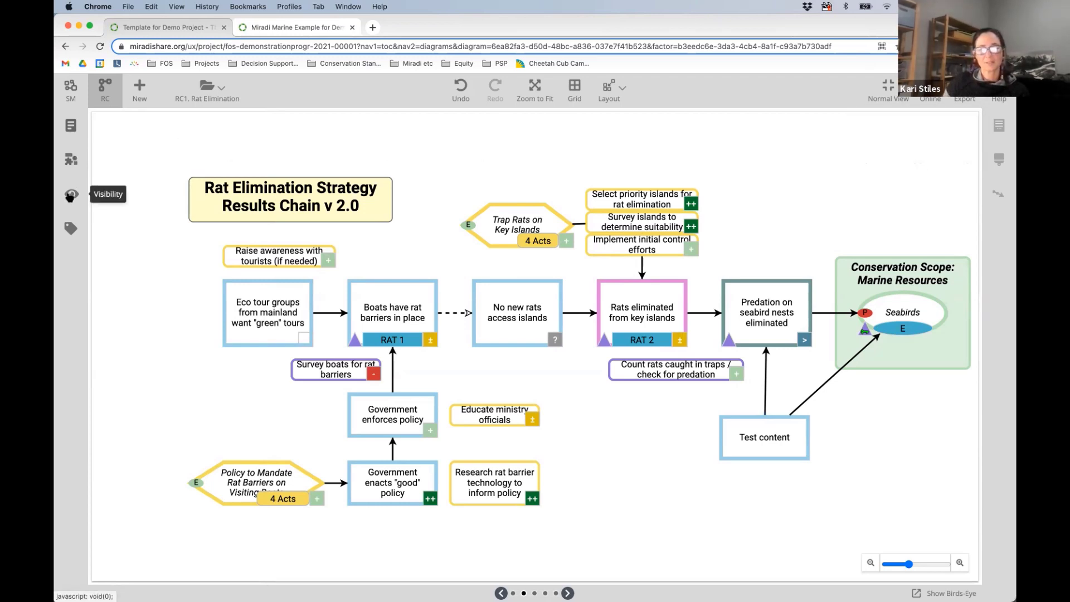
# Detach the Add Factors palette as a floating window, and collapse and re-expand it.
pyautogui.click(71, 164)
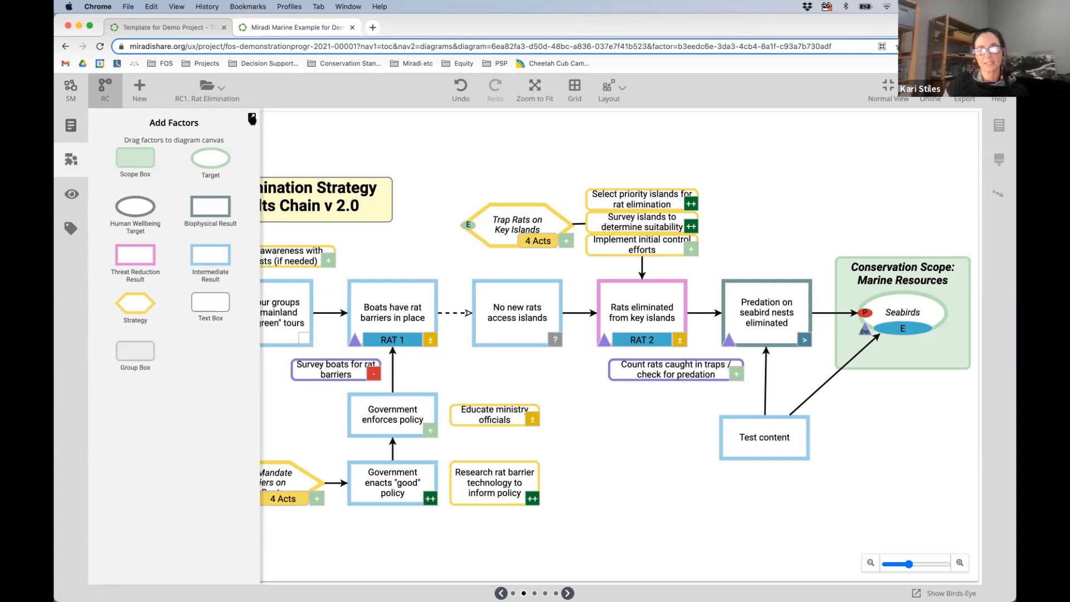
pyautogui.click(251, 119)
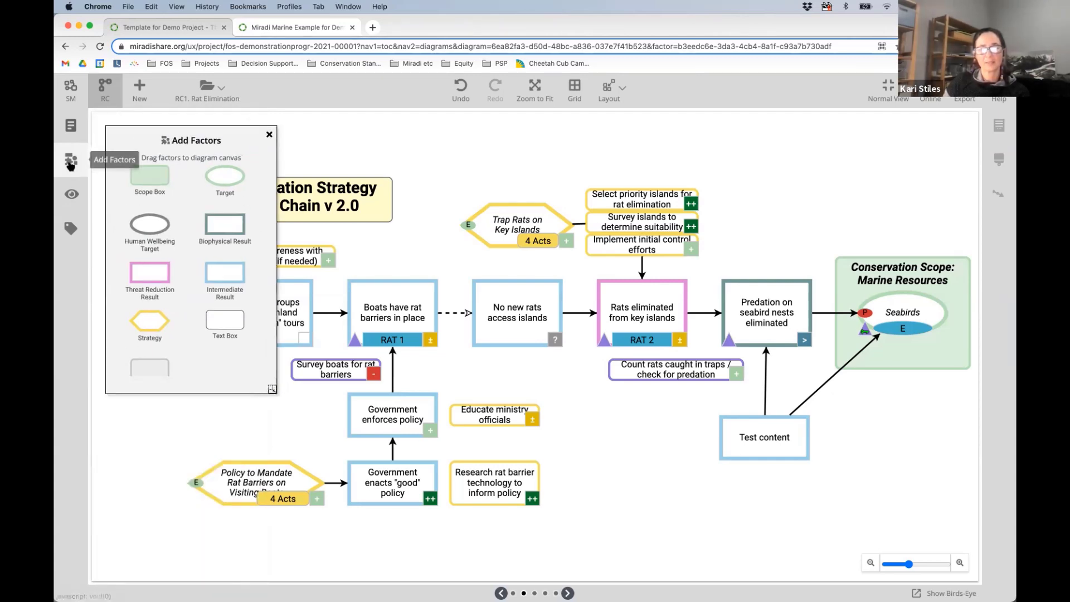
pyautogui.click(239, 136)
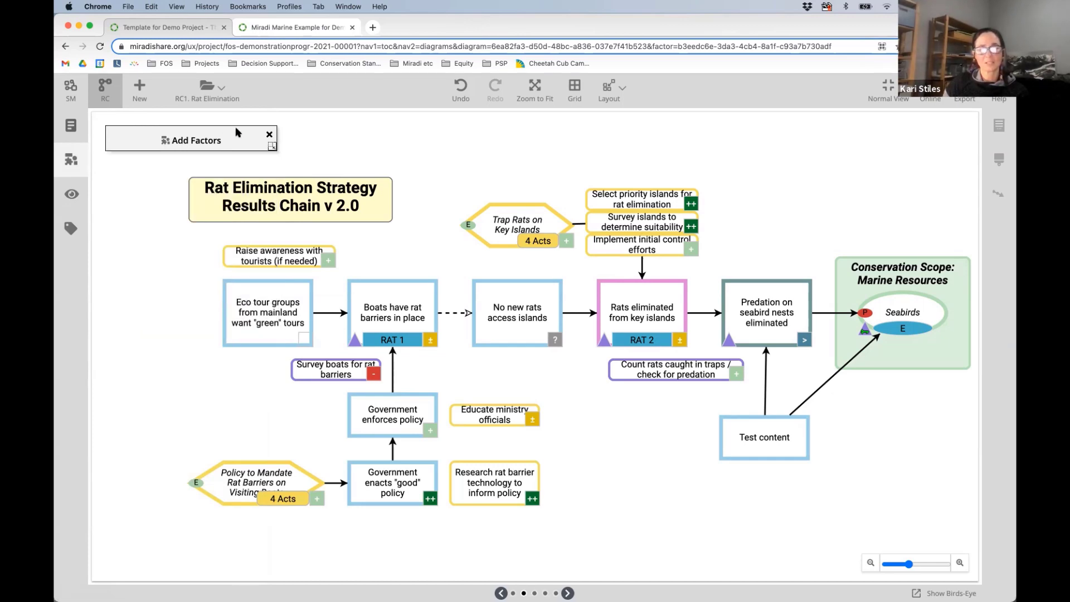
pyautogui.click(239, 133)
pyautogui.click(239, 134)
pyautogui.moveTo(239, 134); pyautogui.dragTo(224, 117)
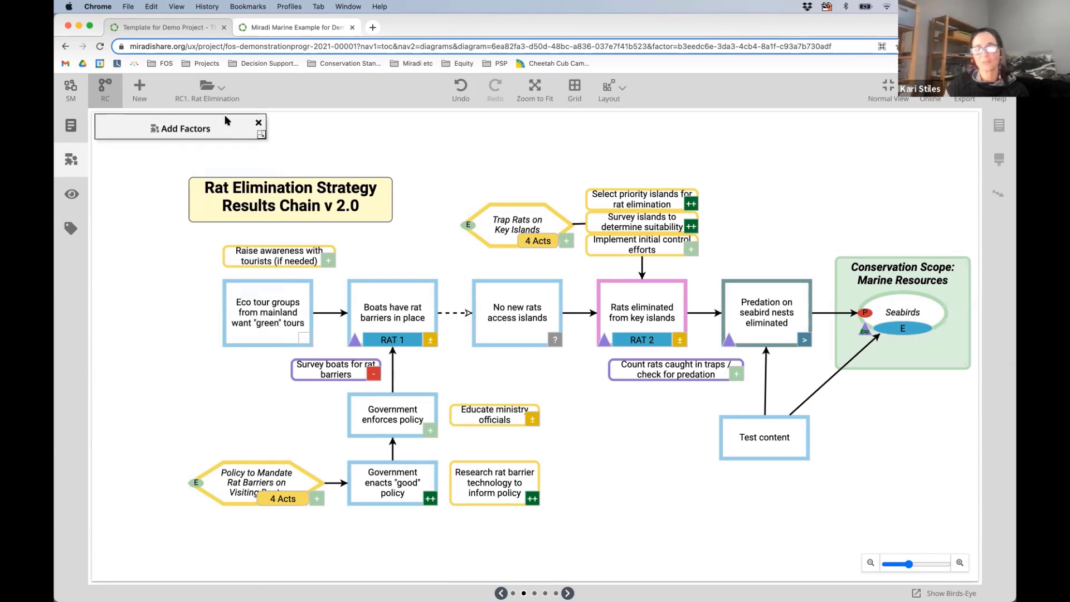
pyautogui.click(229, 127)
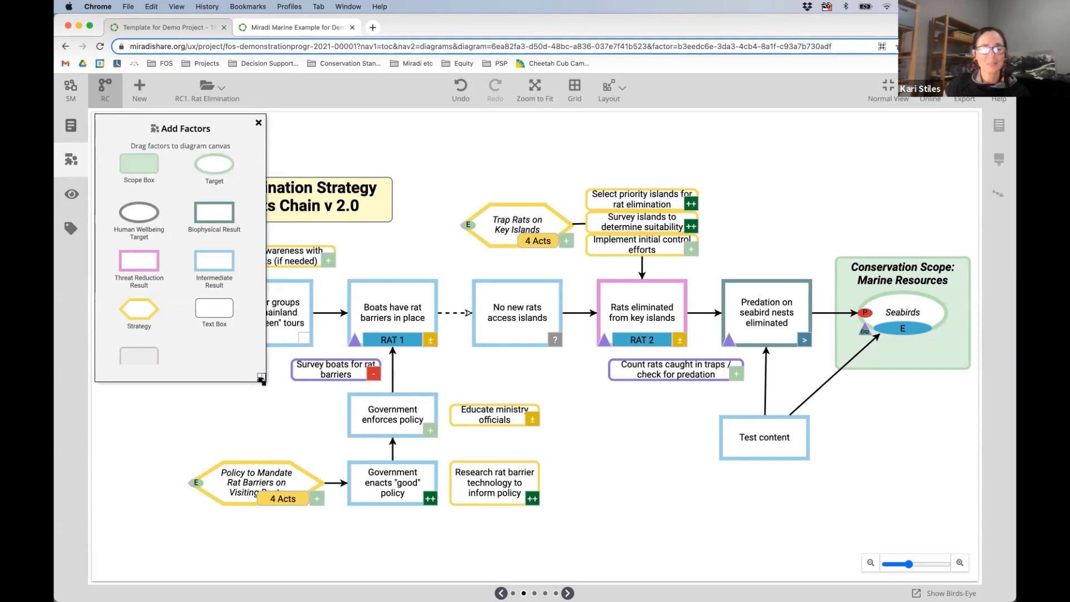
# Shorten the floating Add Factors palette to about two rows of factors, and close it after repositioning it.
pyautogui.moveTo(261, 380); pyautogui.dragTo(261, 252)
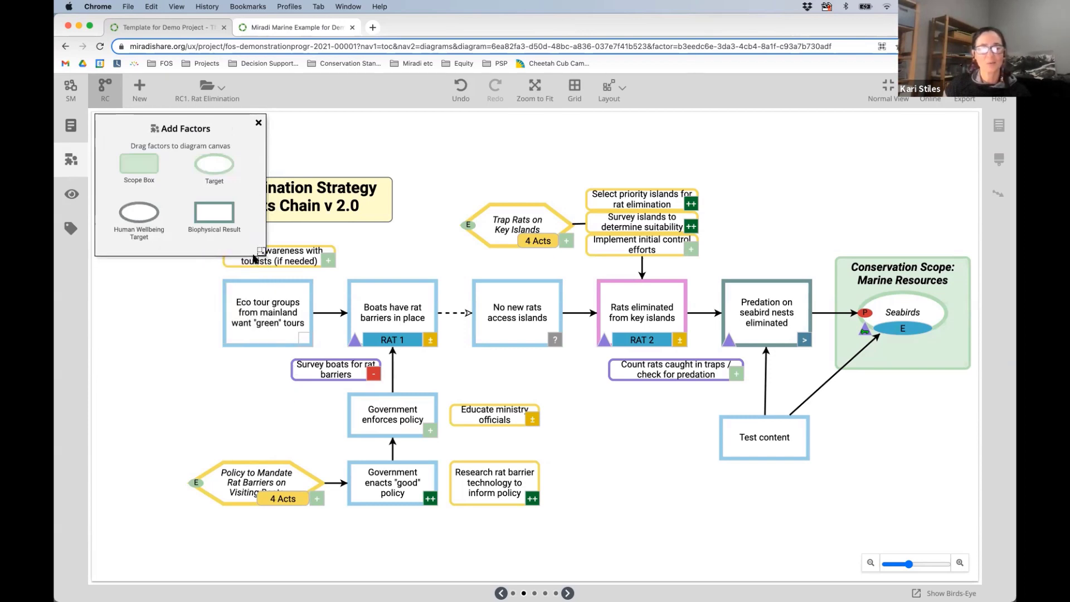
pyautogui.moveTo(220, 115); pyautogui.dragTo(242, 119)
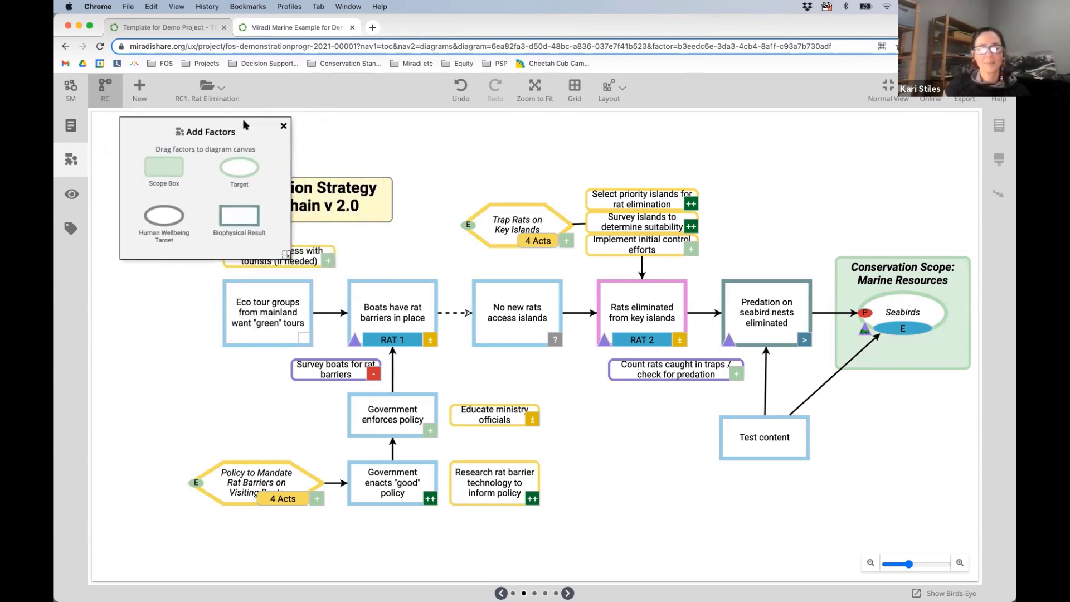
pyautogui.scroll(-2, 234, 212)
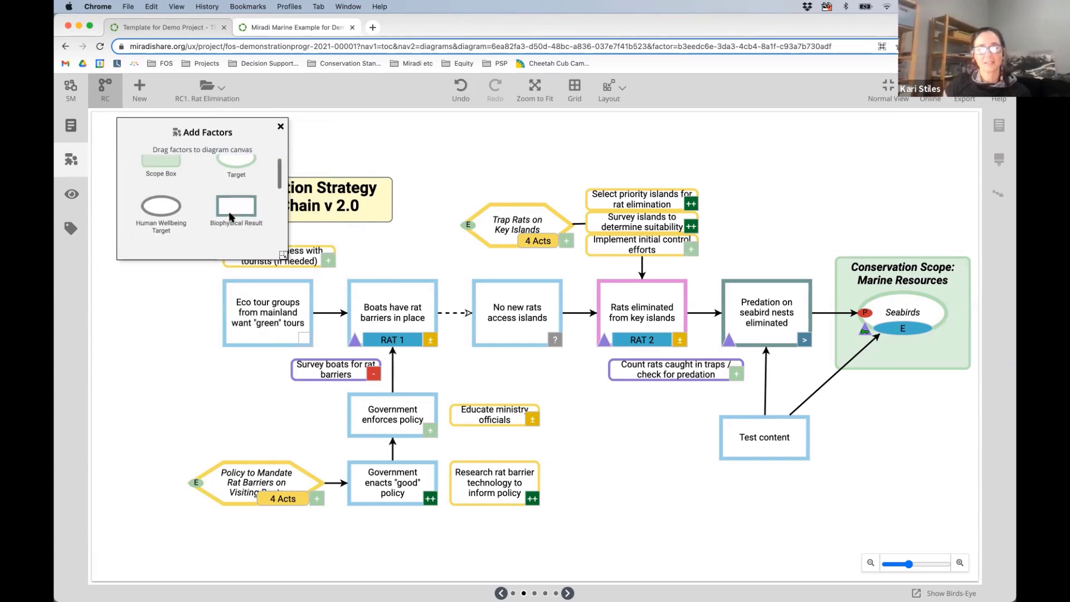
pyautogui.moveTo(155, 129)
pyautogui.mouseDown()
pyautogui.moveTo(491, 119)
pyautogui.moveTo(240, 142)
pyautogui.moveTo(144, 69)
pyautogui.moveTo(154, 140)
pyautogui.mouseUp()
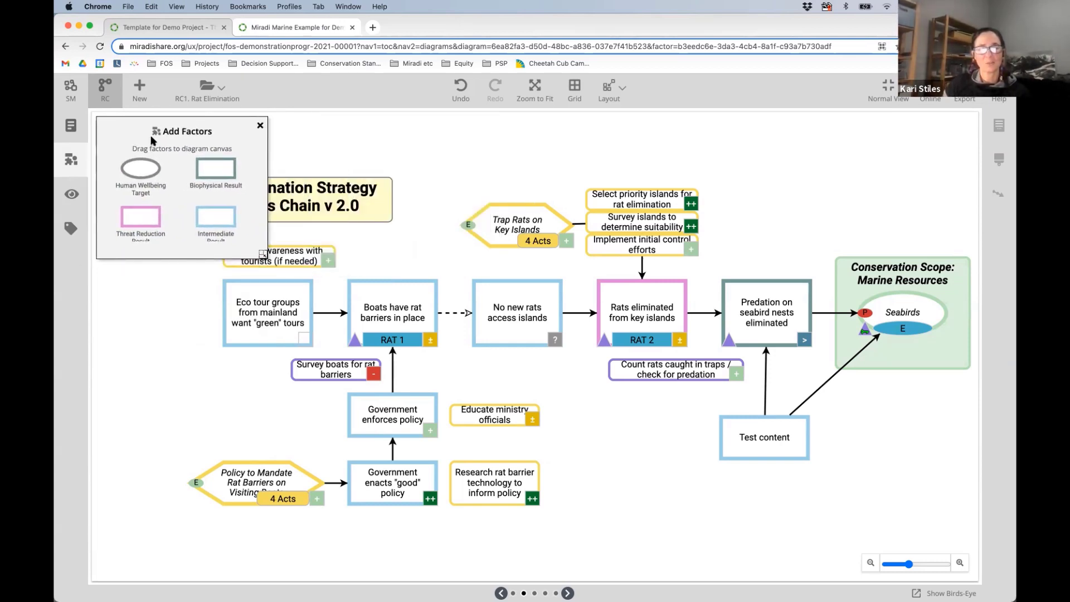
pyautogui.click(259, 129)
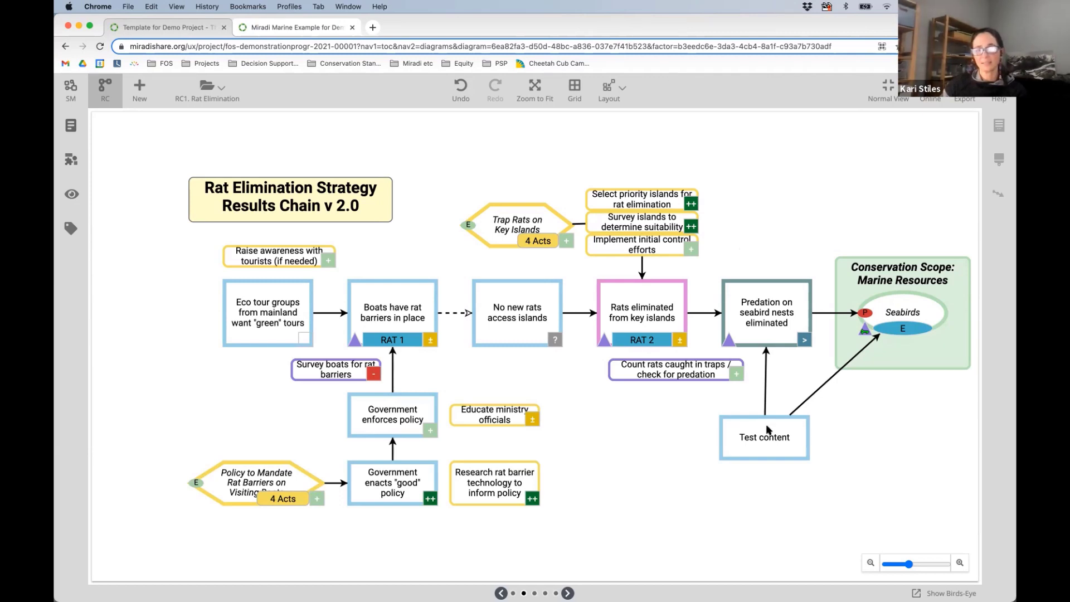
# Rename the "No new rats access islands" factor to "Simple editor tool" directly on the diagram.
pyautogui.click(495, 303)
pyautogui.doubleClick(538, 298)
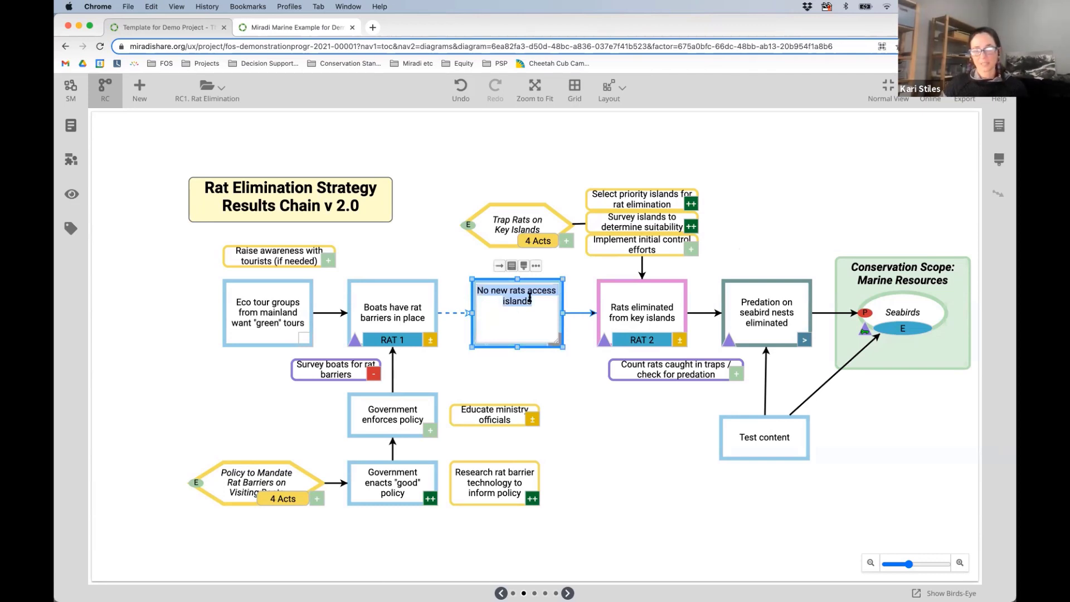
pyautogui.write('Simple editor tool')
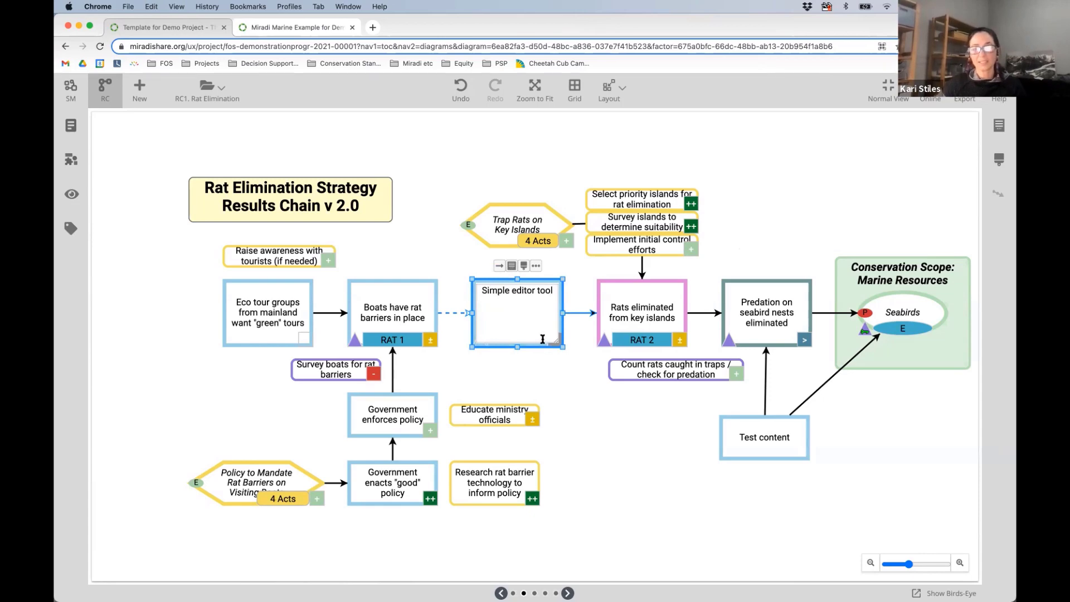
pyautogui.click(575, 375)
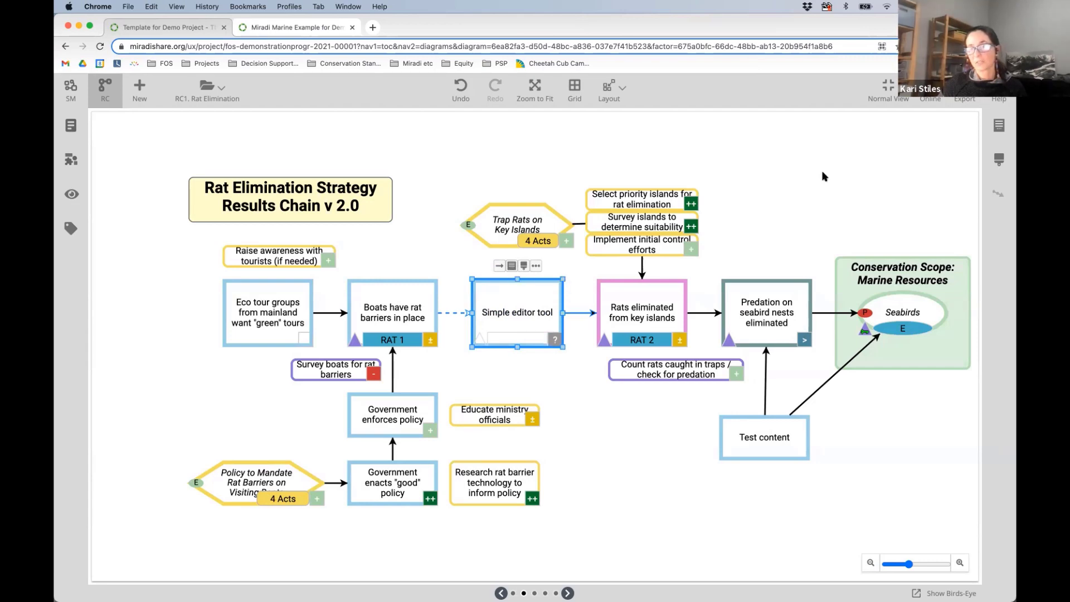
# View the editable Summary fields in the "Simple editor tool" factor's properties, cancel the edit and collapse the section.
pyautogui.click(998, 127)
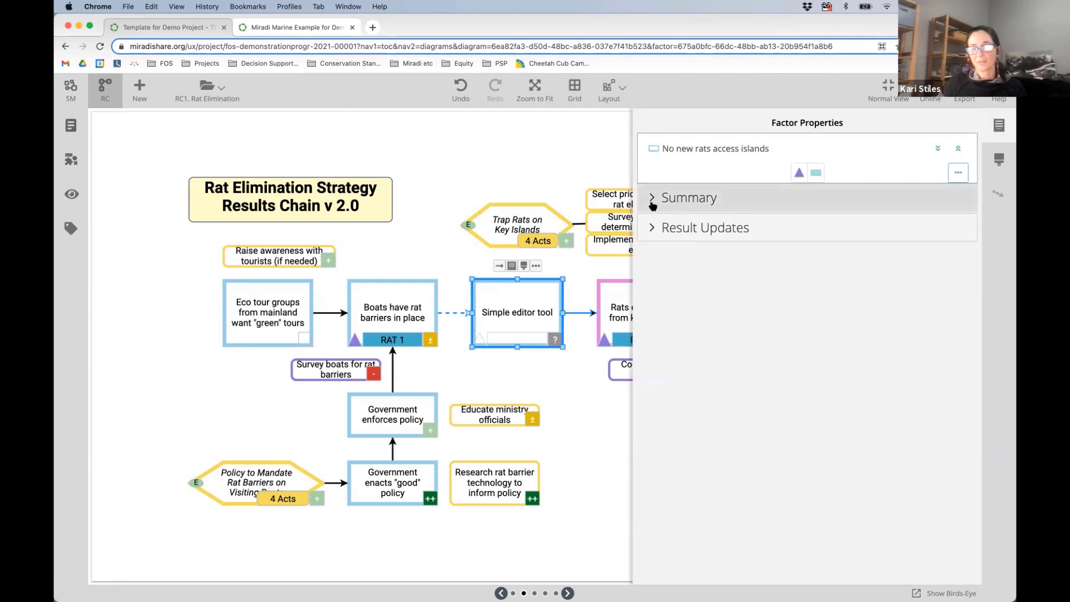
pyautogui.click(653, 203)
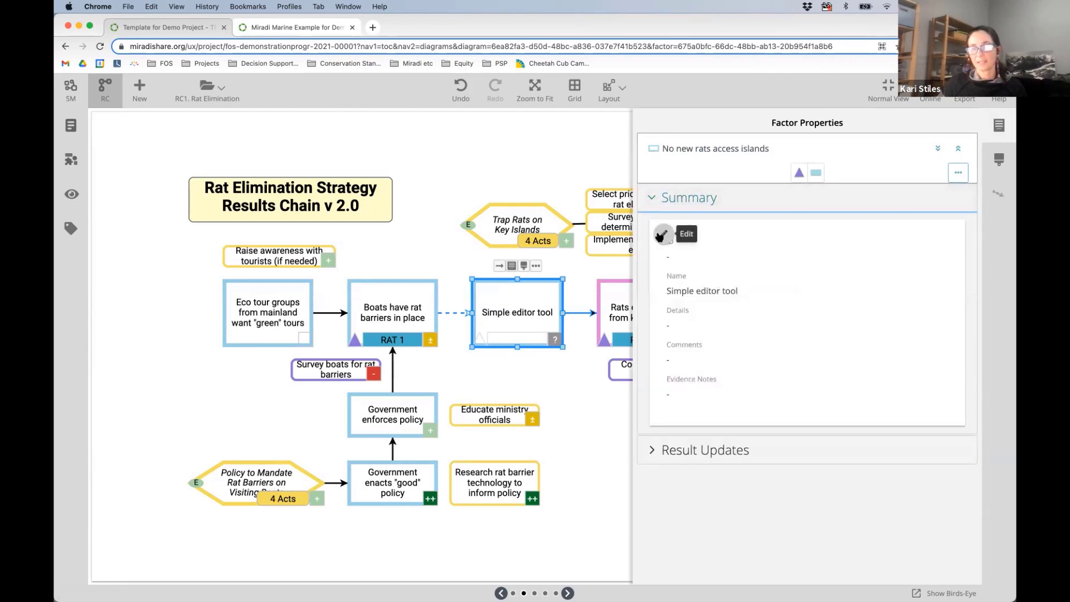
pyautogui.click(661, 235)
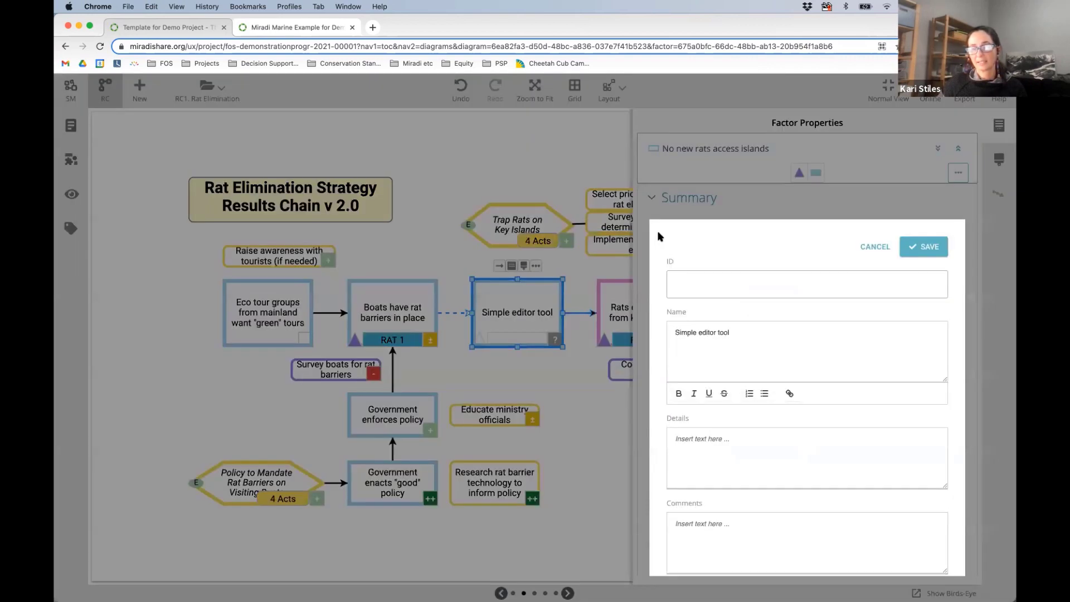
pyautogui.click(876, 246)
pyautogui.click(647, 200)
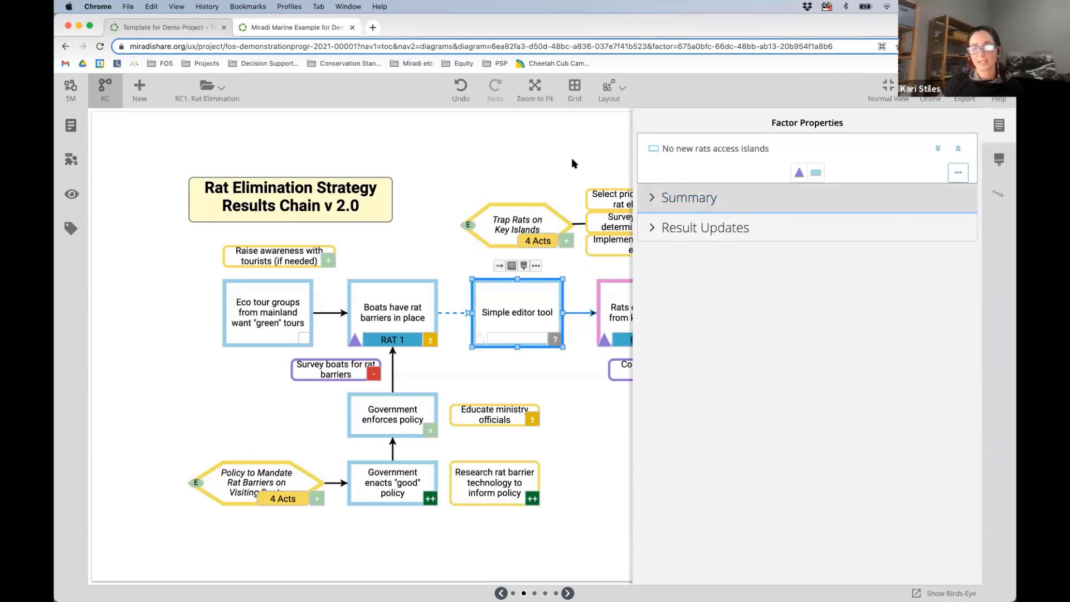
# Examine the Summary and Result Updates in the properties of the "Boats have rat barriers in place" factor.
pyautogui.click(373, 306)
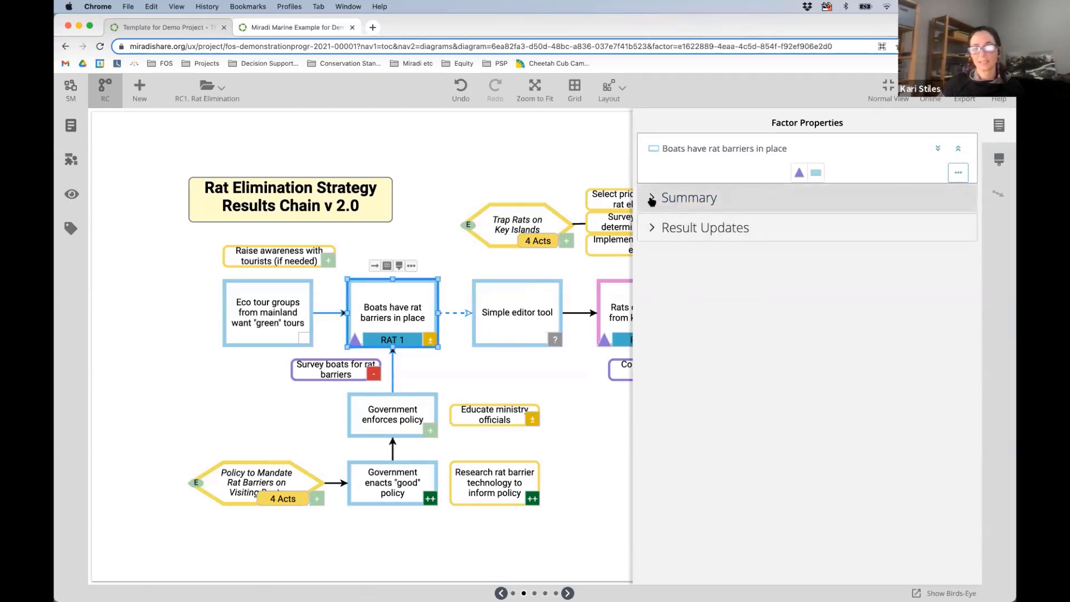
pyautogui.click(650, 200)
pyautogui.click(651, 199)
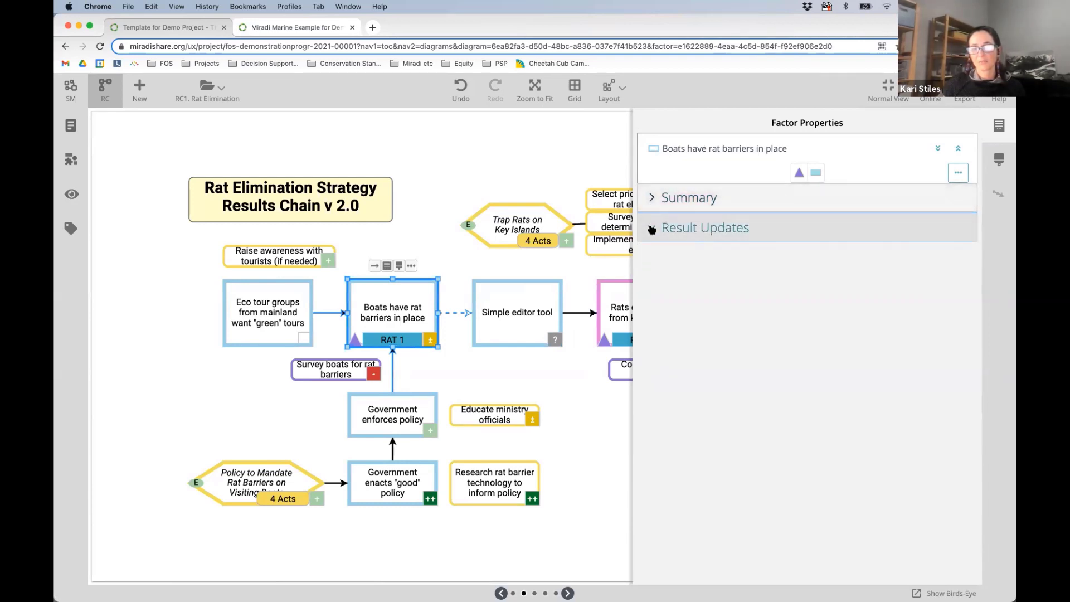
pyautogui.click(652, 229)
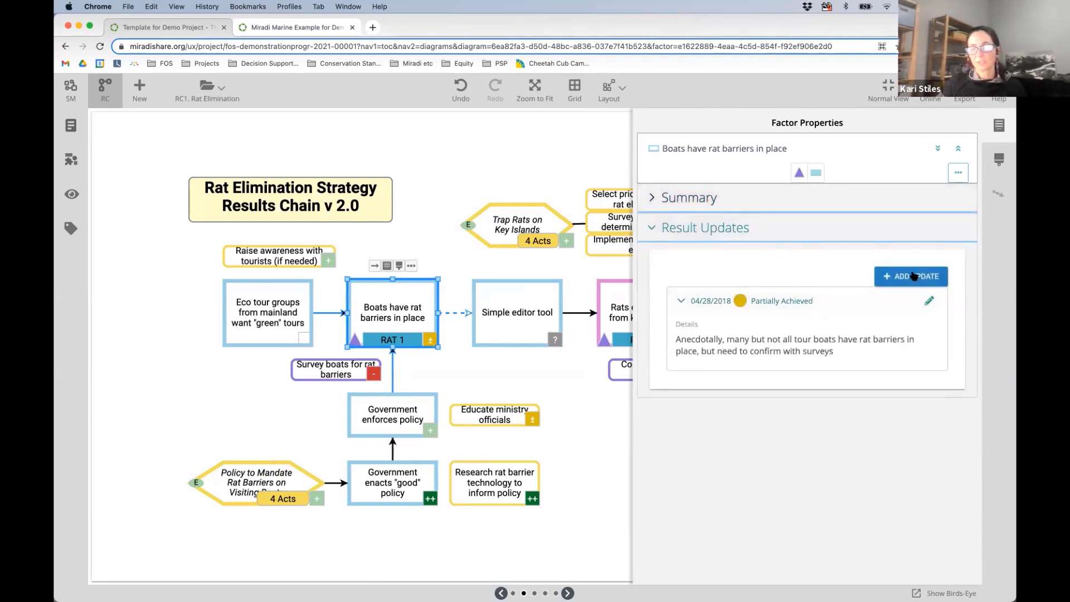
pyautogui.click(647, 229)
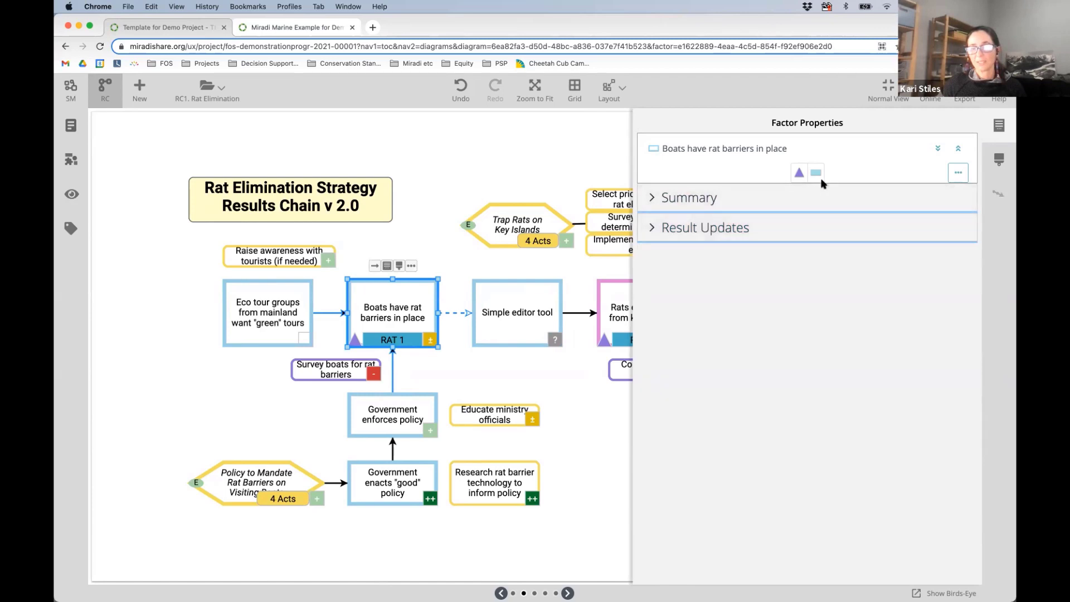
# Examine the Summary of the factor's objective "RAT 1. Boats Have Rat Barriers in Place".
pyautogui.click(816, 174)
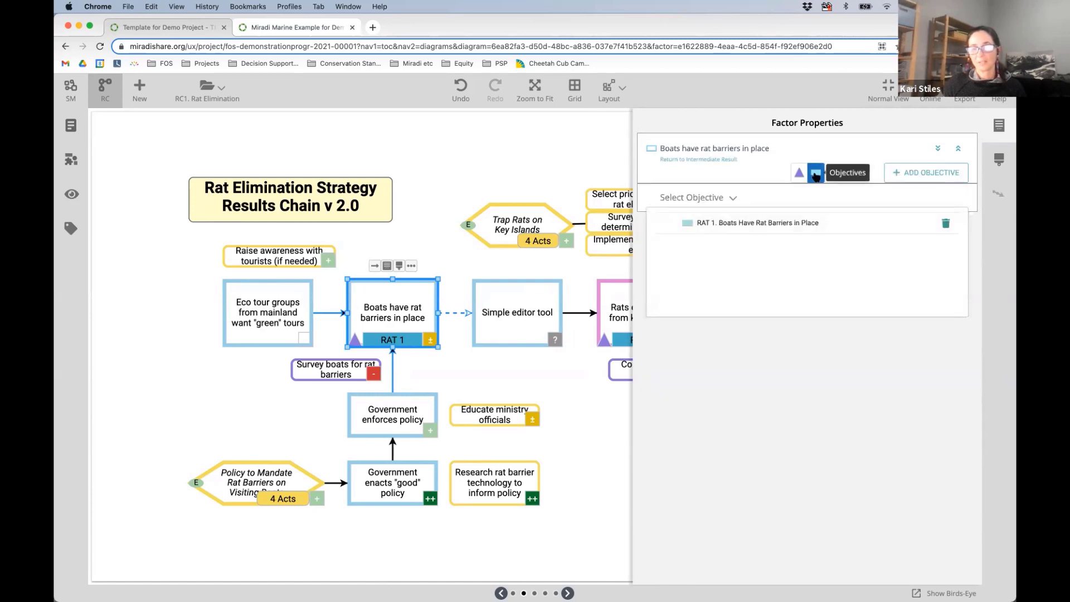
pyautogui.click(787, 229)
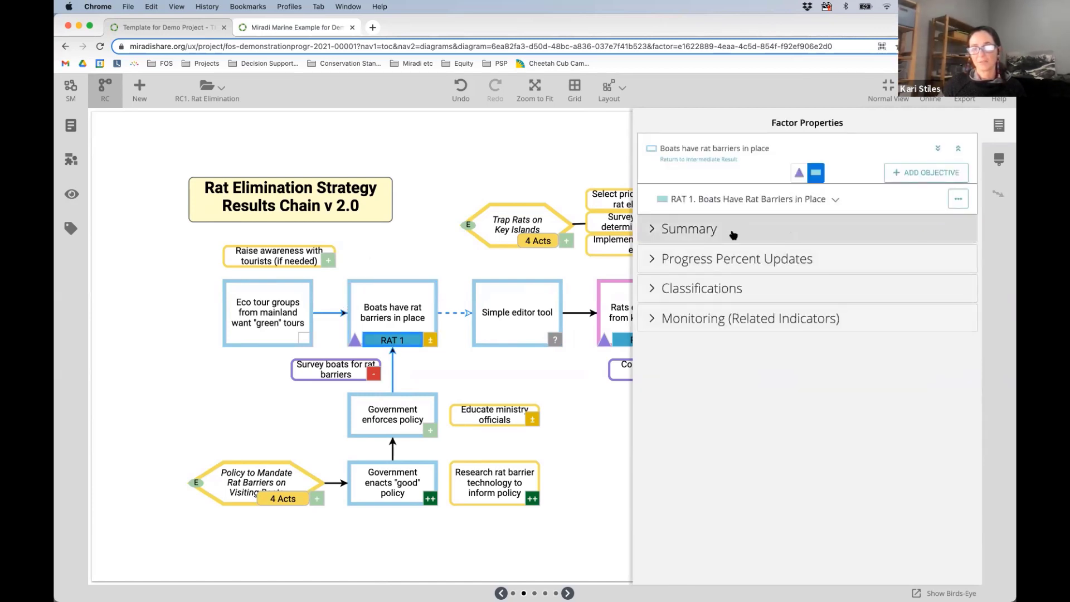
pyautogui.click(652, 232)
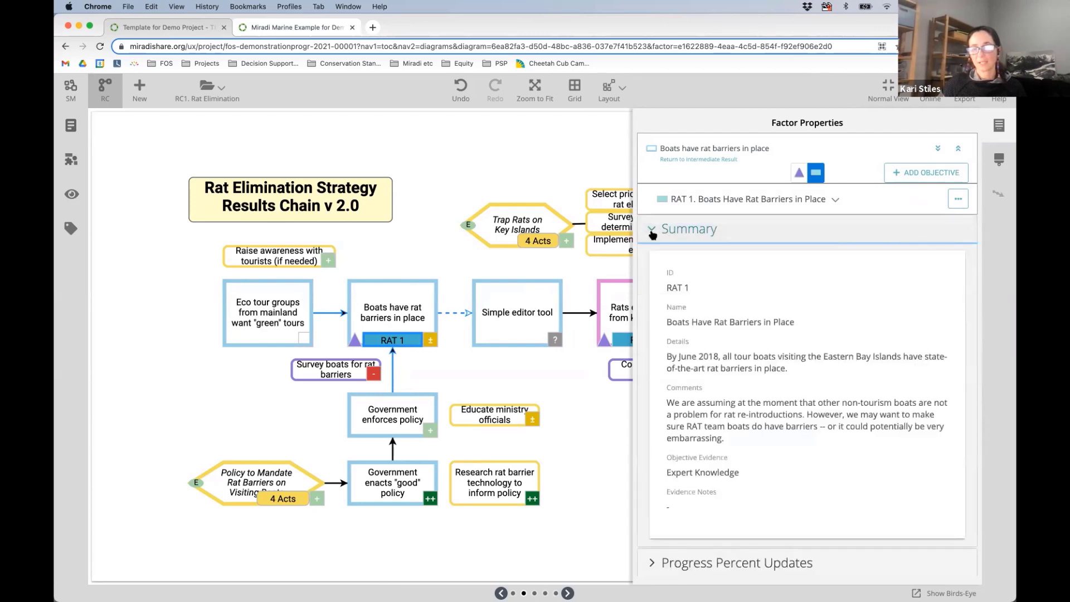
pyautogui.click(652, 232)
# View the editable Summary of the indicator "RAT 1. Percent of tour boats with barriers", cancel the edit and collapse the section.
pyautogui.click(799, 173)
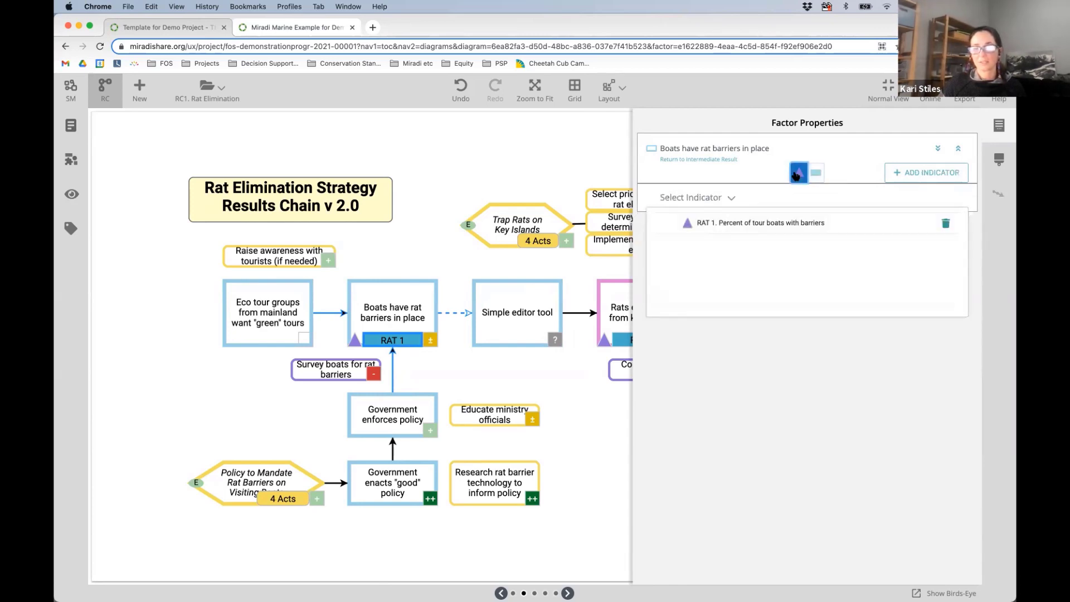
pyautogui.click(707, 222)
pyautogui.click(649, 231)
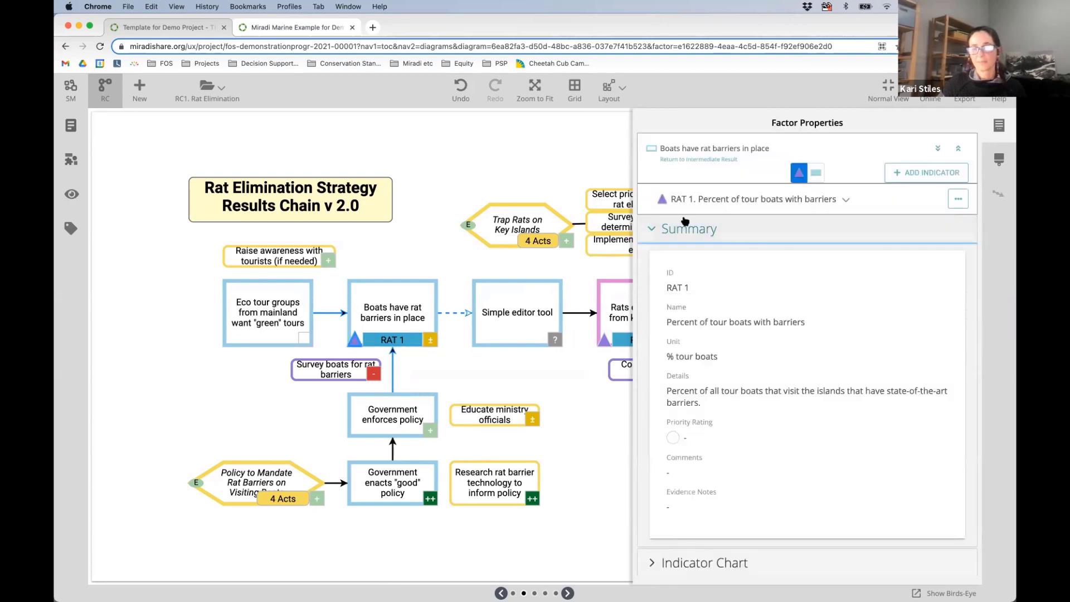
pyautogui.click(665, 266)
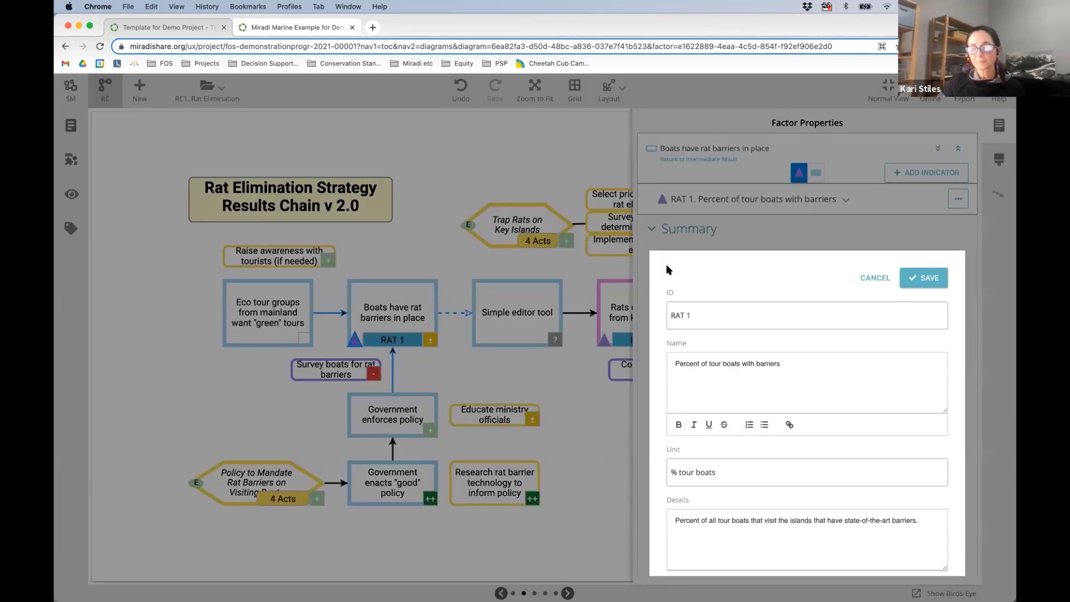
pyautogui.click(874, 278)
pyautogui.click(651, 230)
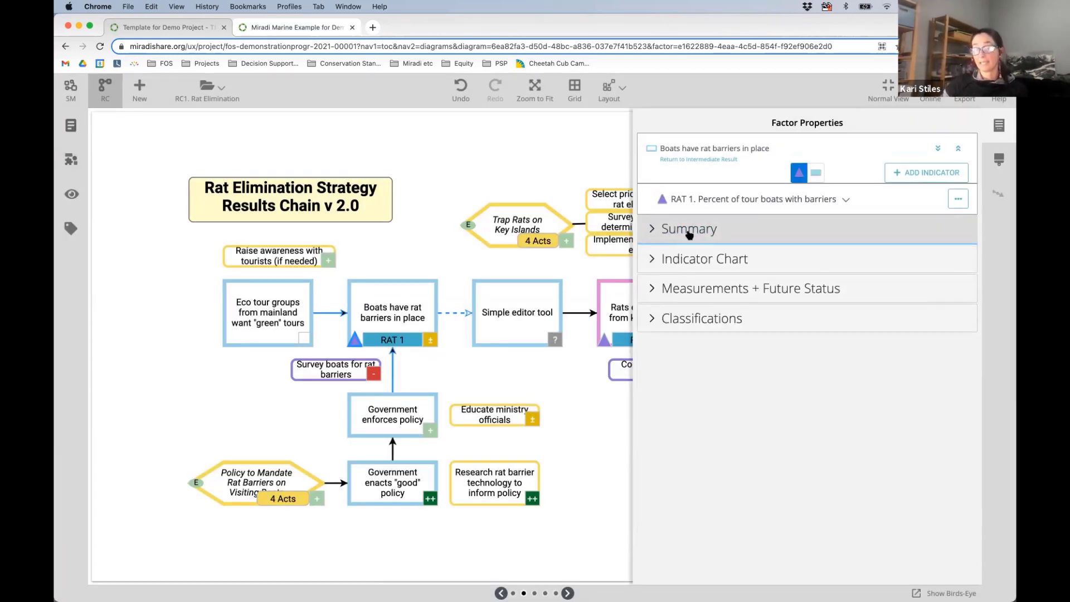
# Close the indicator properties and view the additional options offered for the "Boats have rat barriers in place" factor.
pyautogui.click(511, 186)
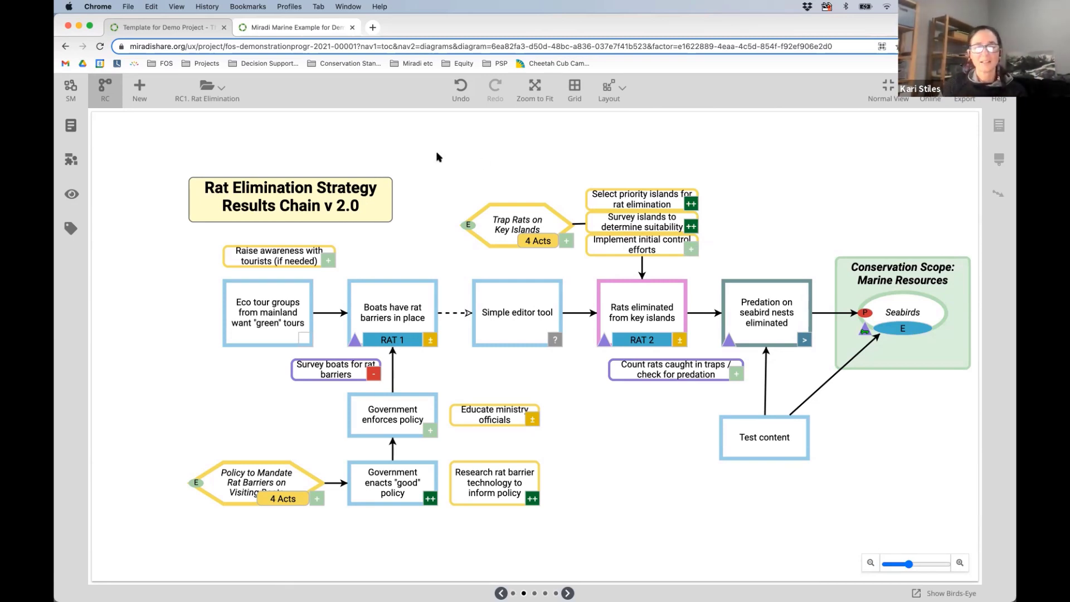
pyautogui.click(395, 299)
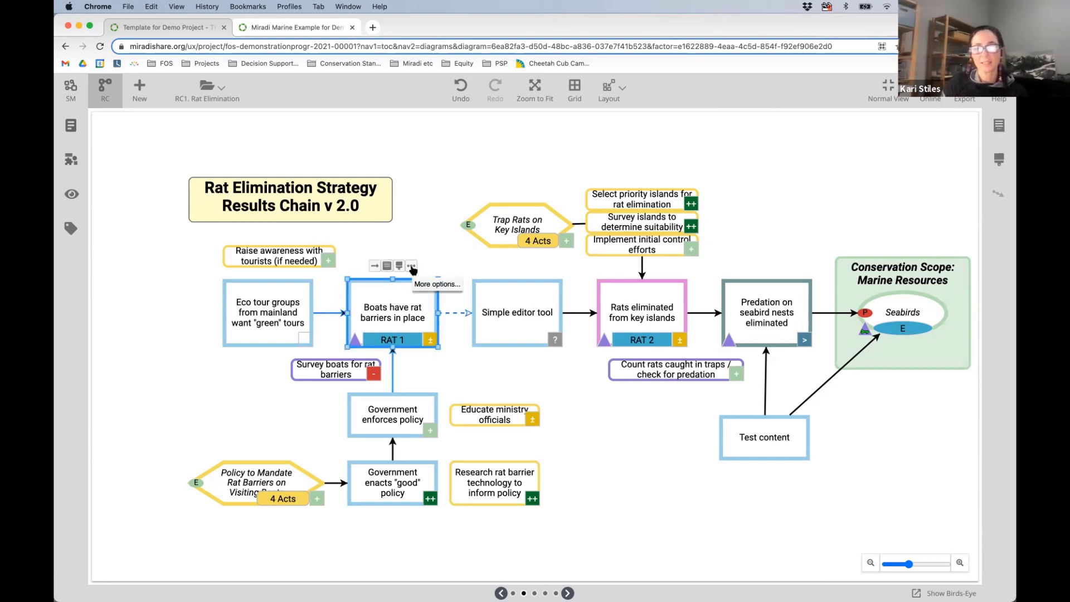
pyautogui.click(411, 266)
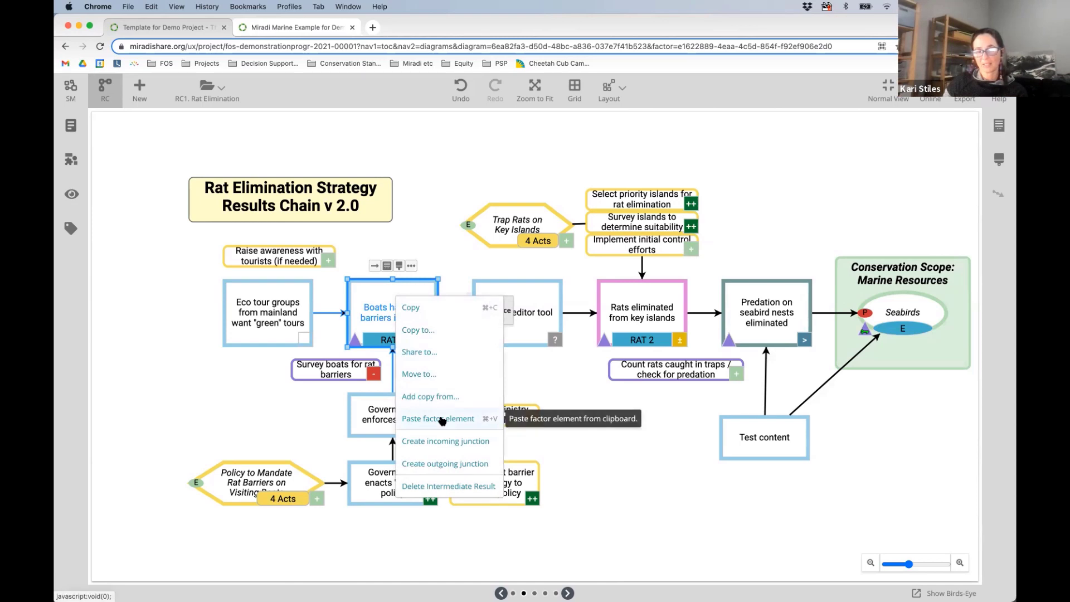
pyautogui.click(416, 228)
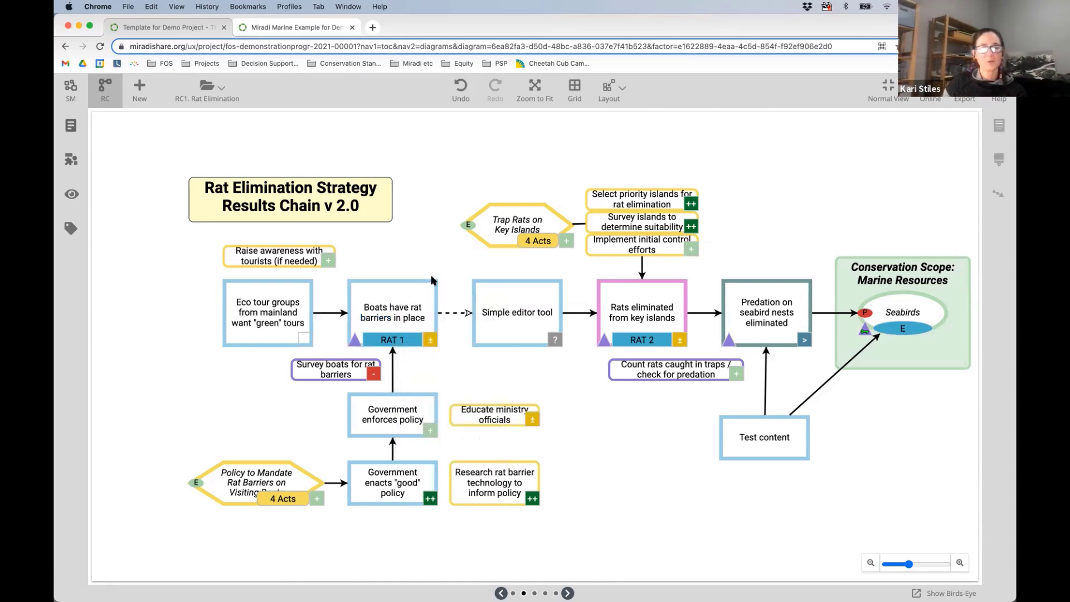
# Duplicate the "Boats have rat barriers in place" factor as a Copy without indicators or objectives, and place it below and left of "Test content".
pyautogui.click(421, 294)
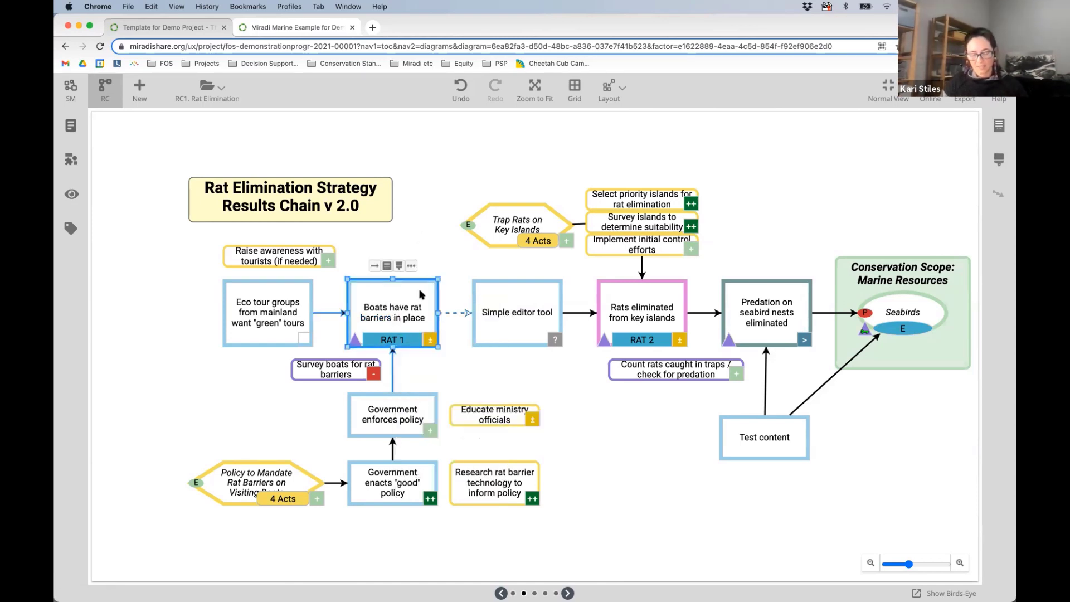
pyautogui.press('super+c')
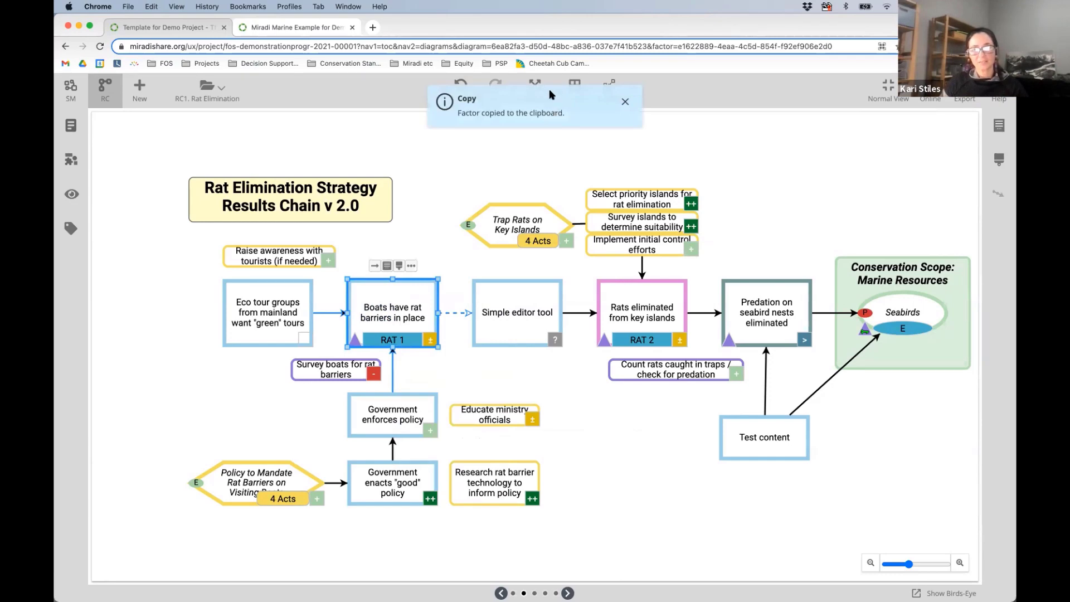
pyautogui.click(658, 467)
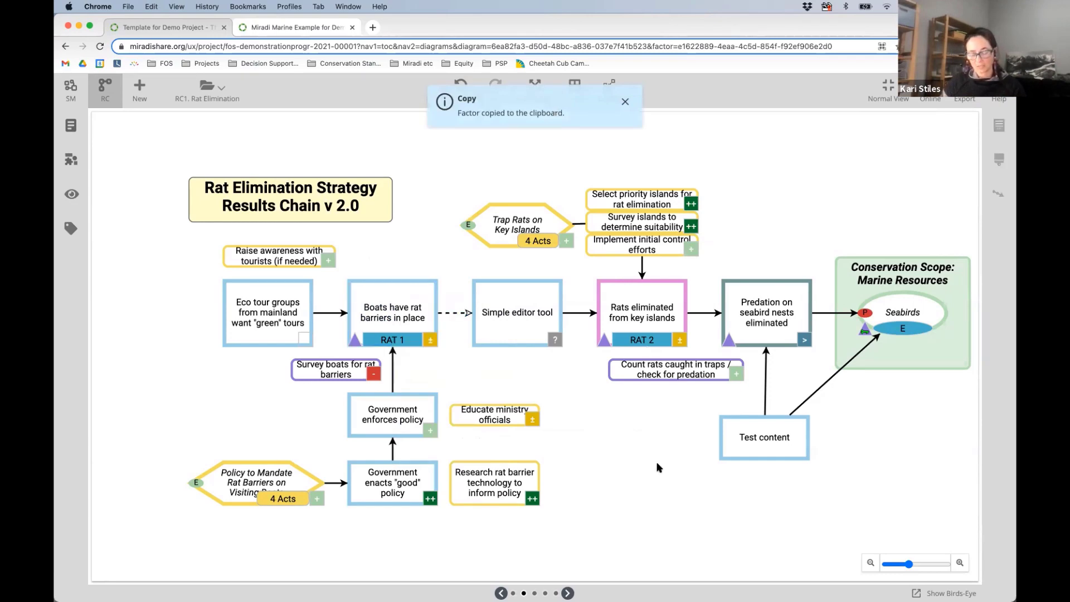
pyautogui.press('super+v')
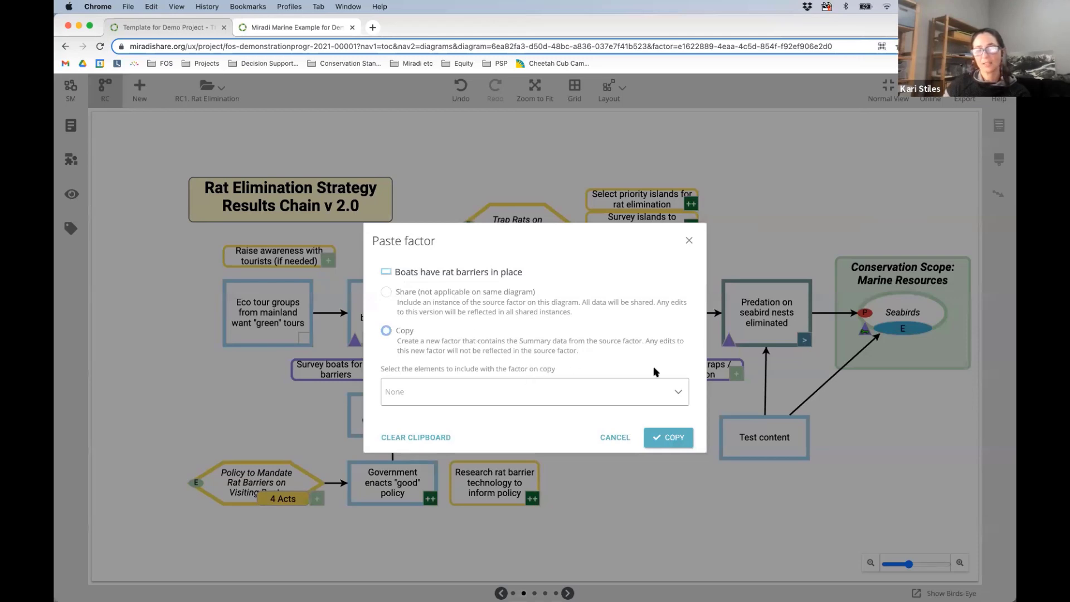
pyautogui.click(674, 389)
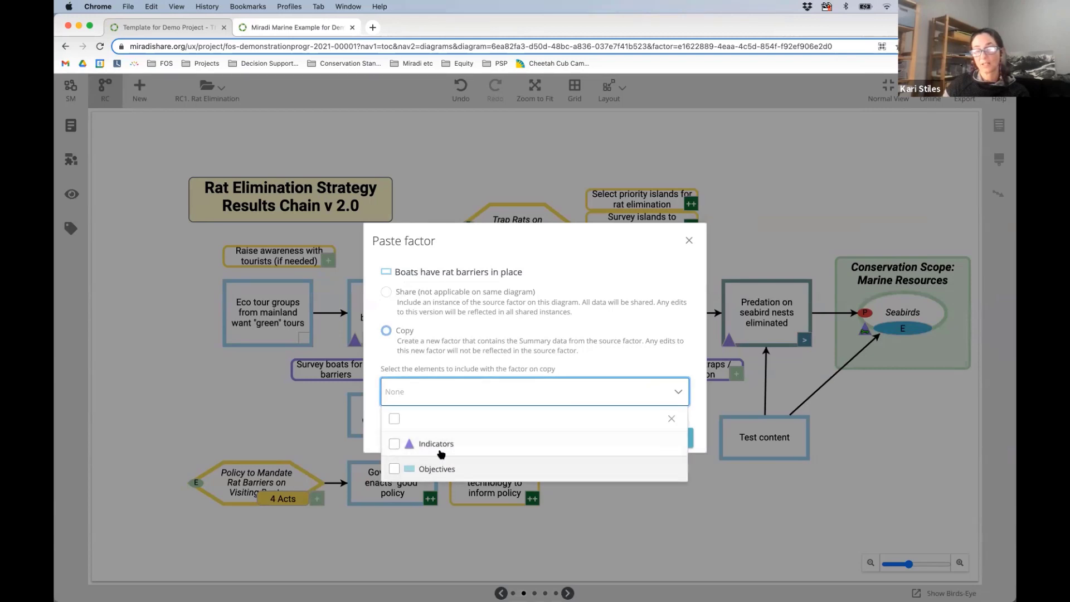
pyautogui.click(418, 388)
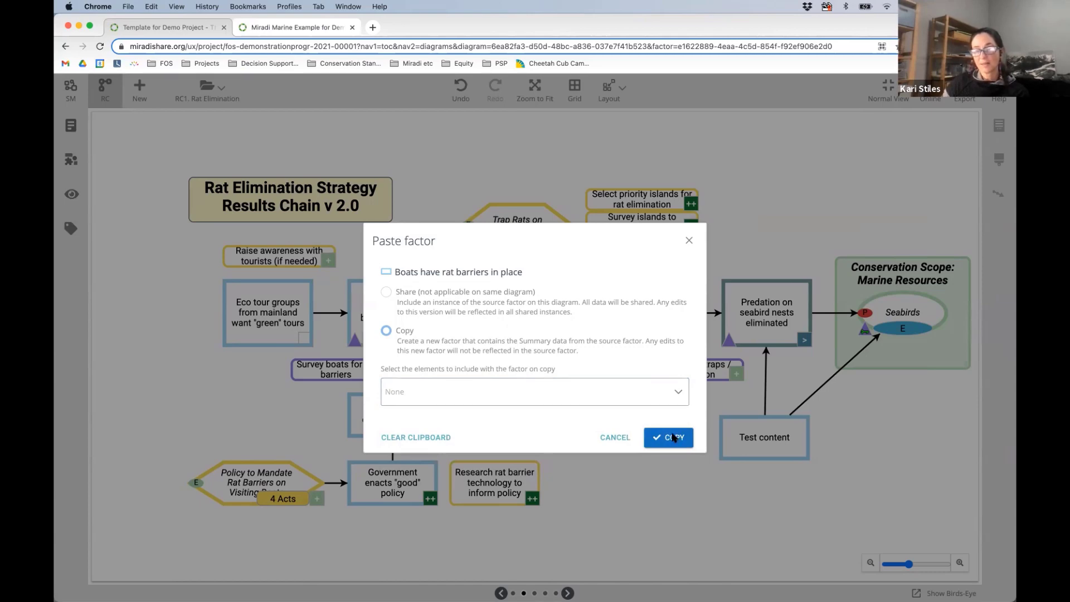
pyautogui.click(673, 438)
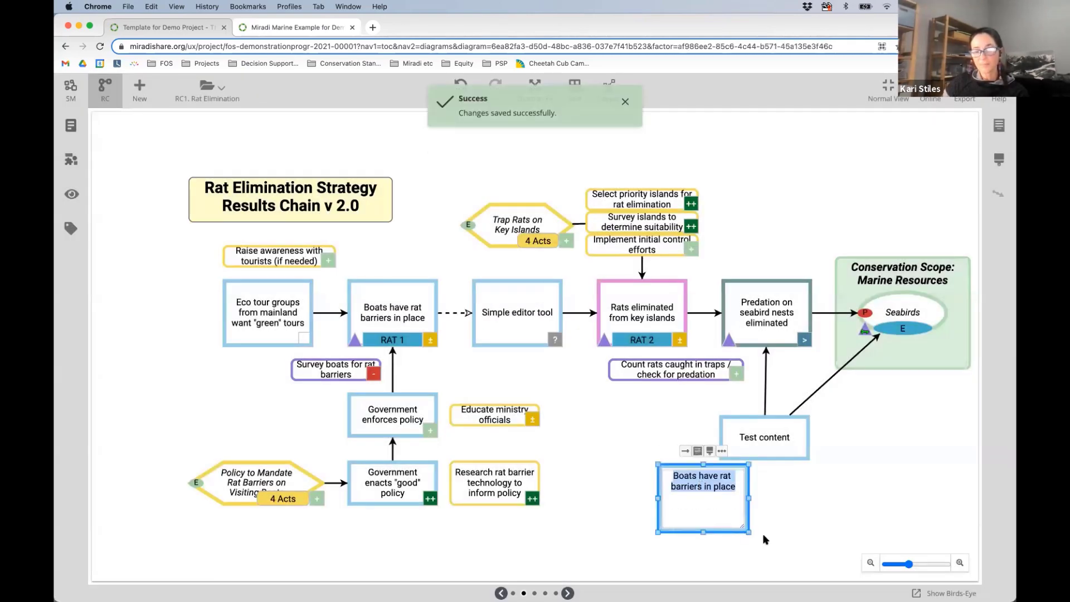
pyautogui.moveTo(734, 480); pyautogui.dragTo(664, 484)
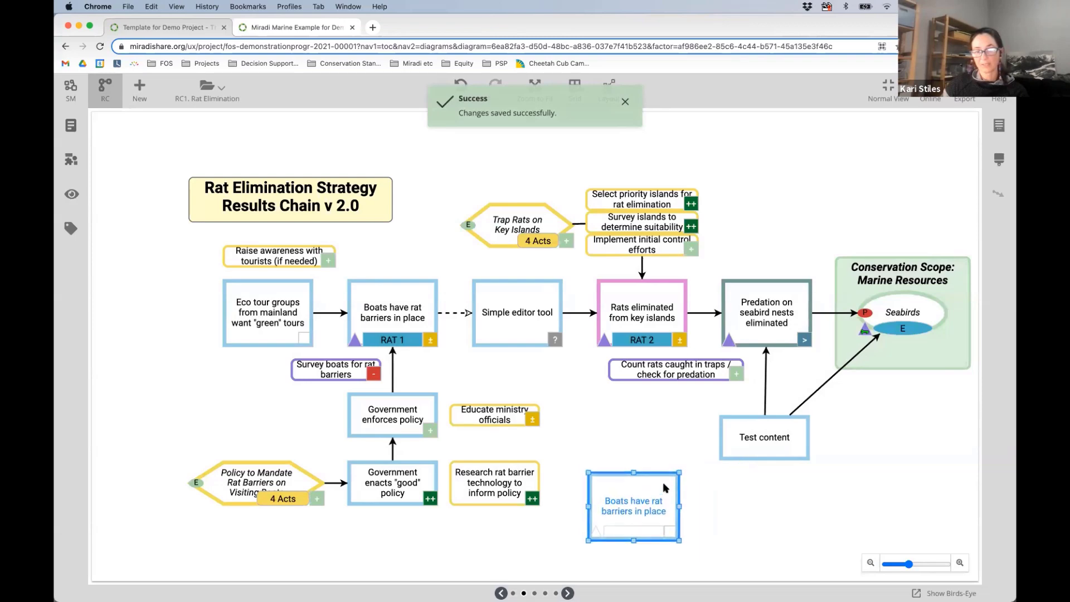
# Paste a second copy of the factor without additional elements and position it just right of the first copy.
pyautogui.click(754, 523)
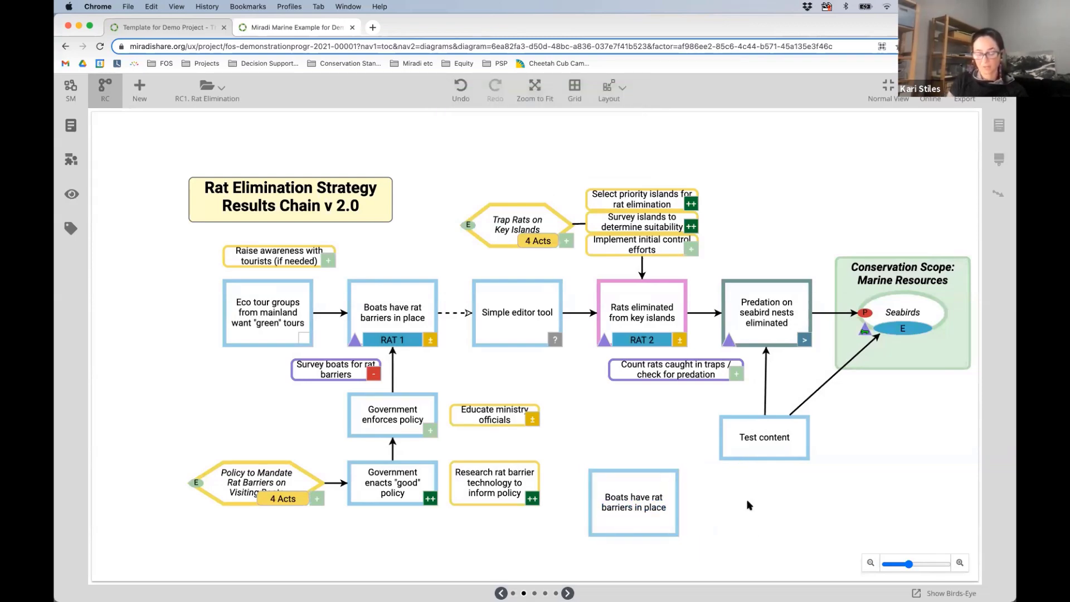
pyautogui.press('super+v')
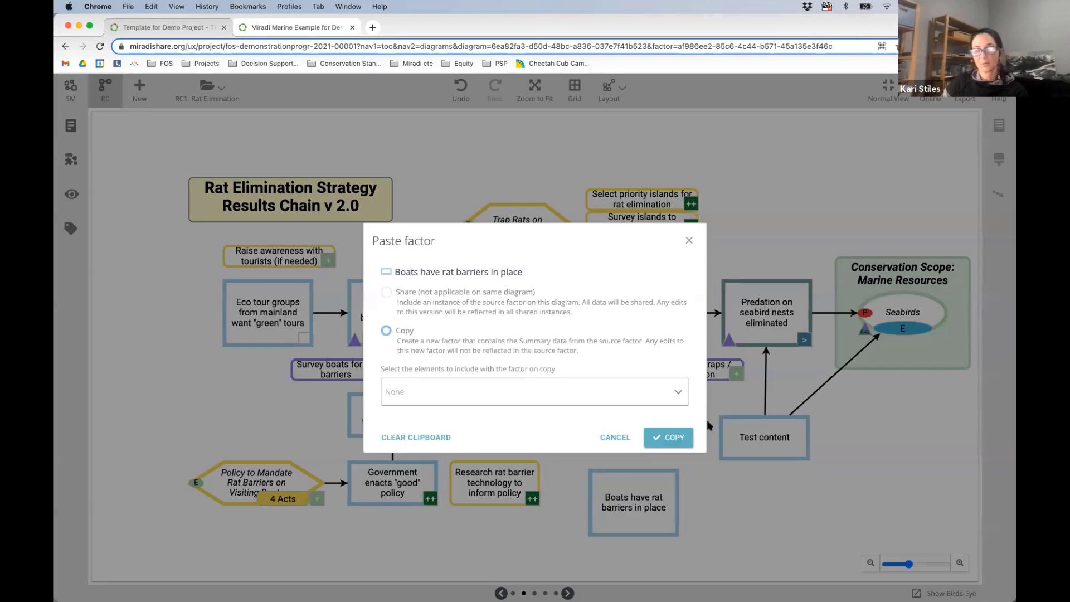
pyautogui.click(667, 438)
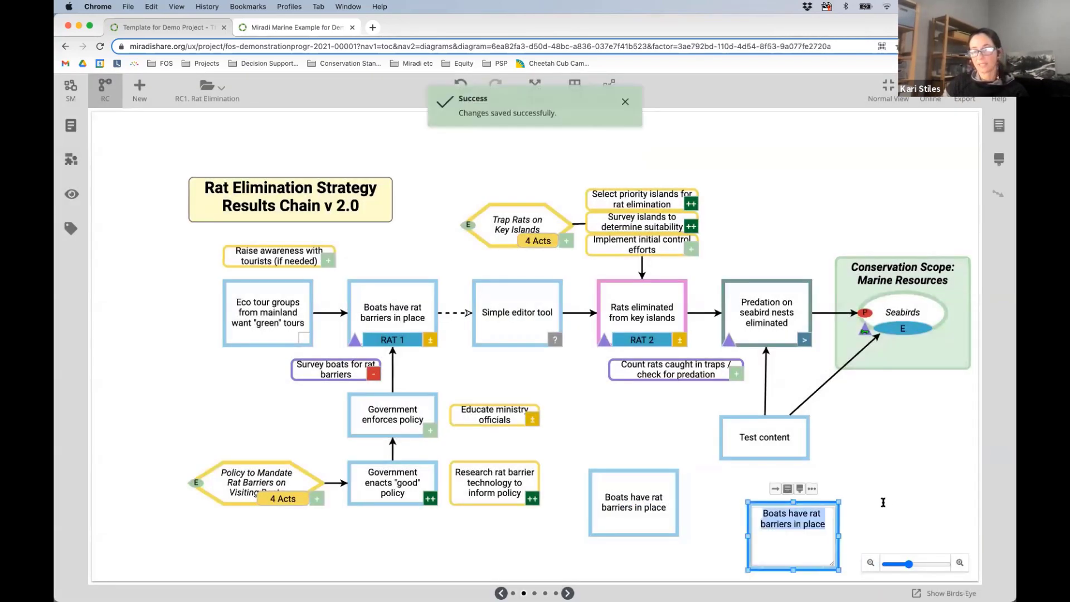
pyautogui.click(809, 541)
pyautogui.moveTo(809, 541); pyautogui.dragTo(752, 532)
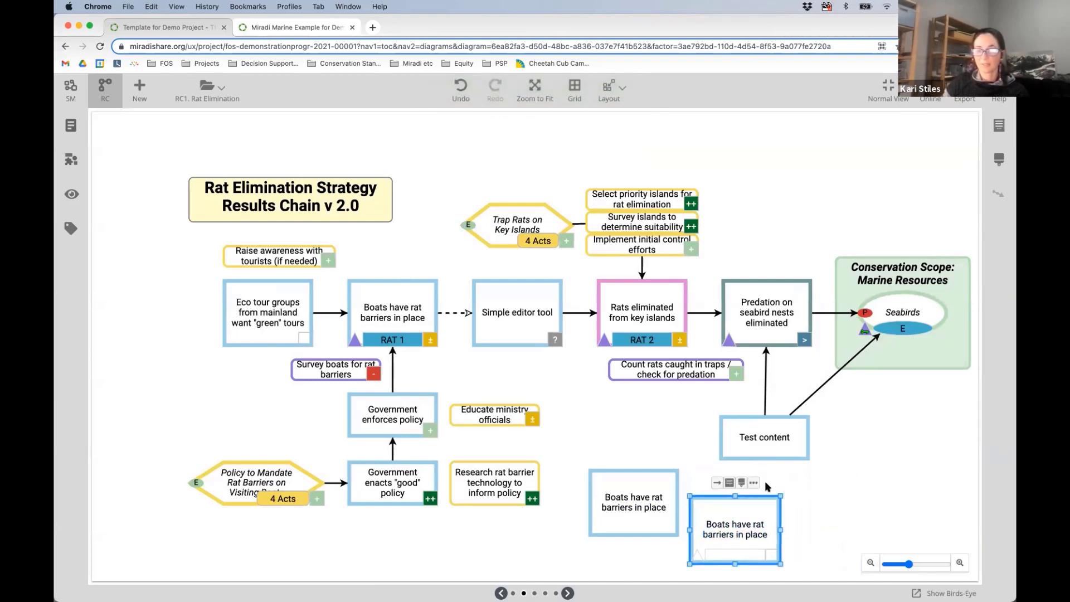
# Delete both pasted "Boats have rat barriers in place" copies and the "Test content" factor from the diagram.
pyautogui.press('Delete')
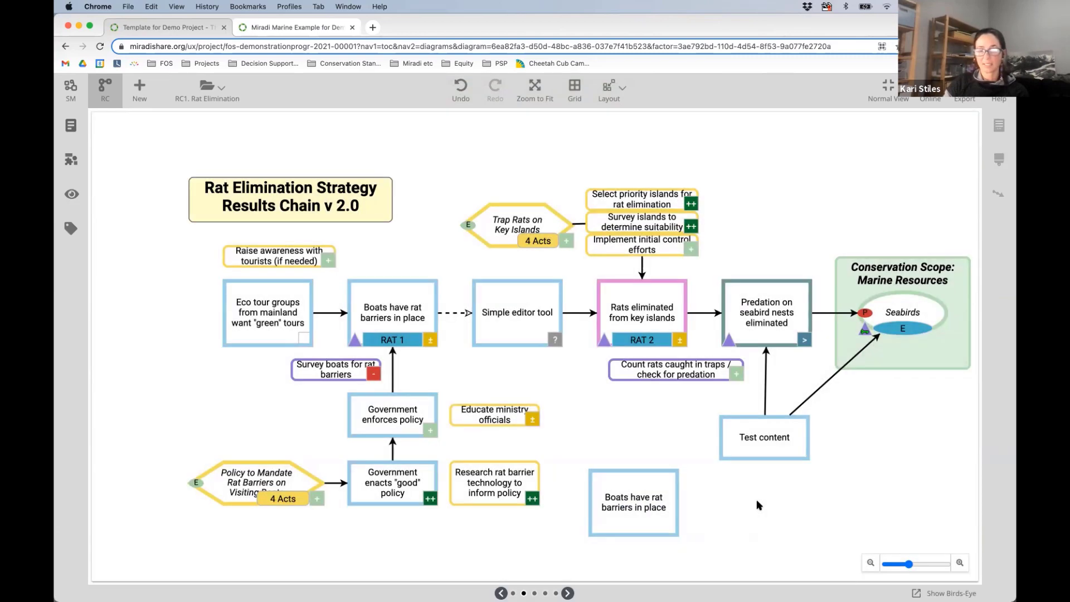
pyautogui.click(643, 488)
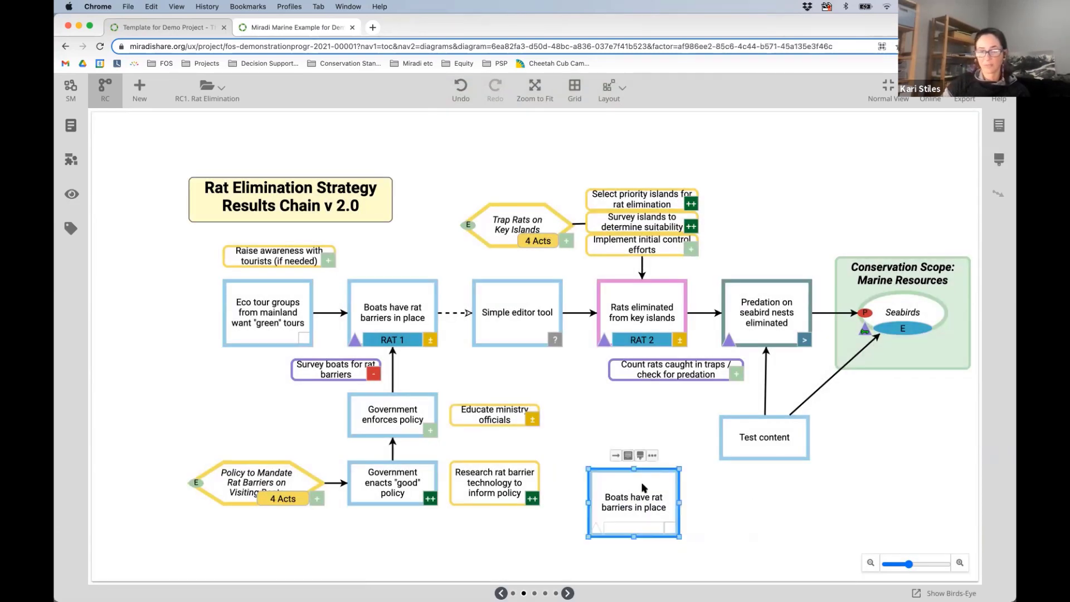
pyautogui.press('Delete')
pyautogui.click(749, 427)
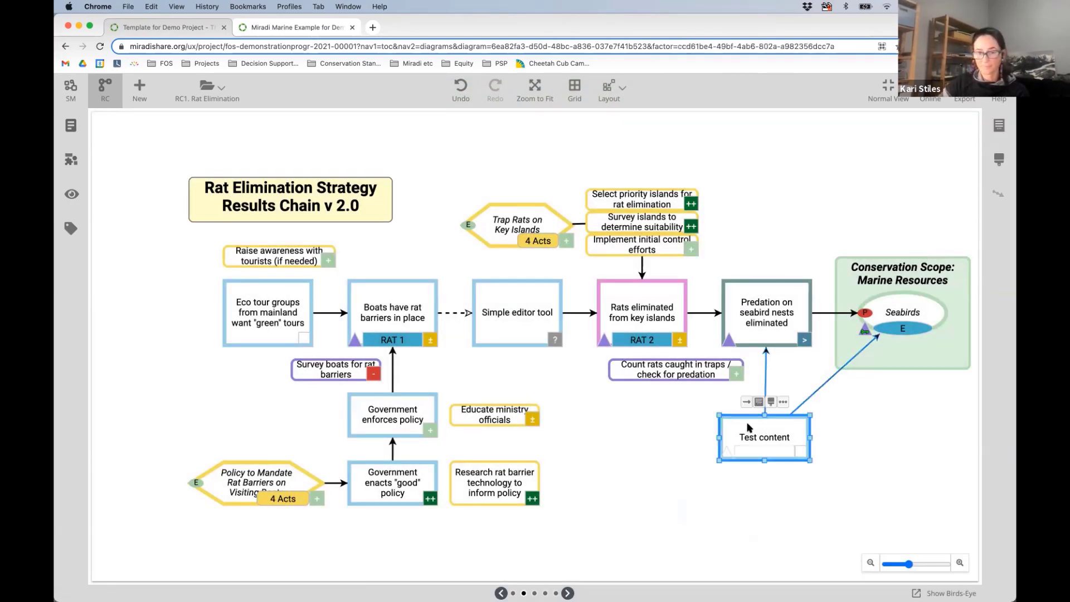
pyautogui.press('Delete')
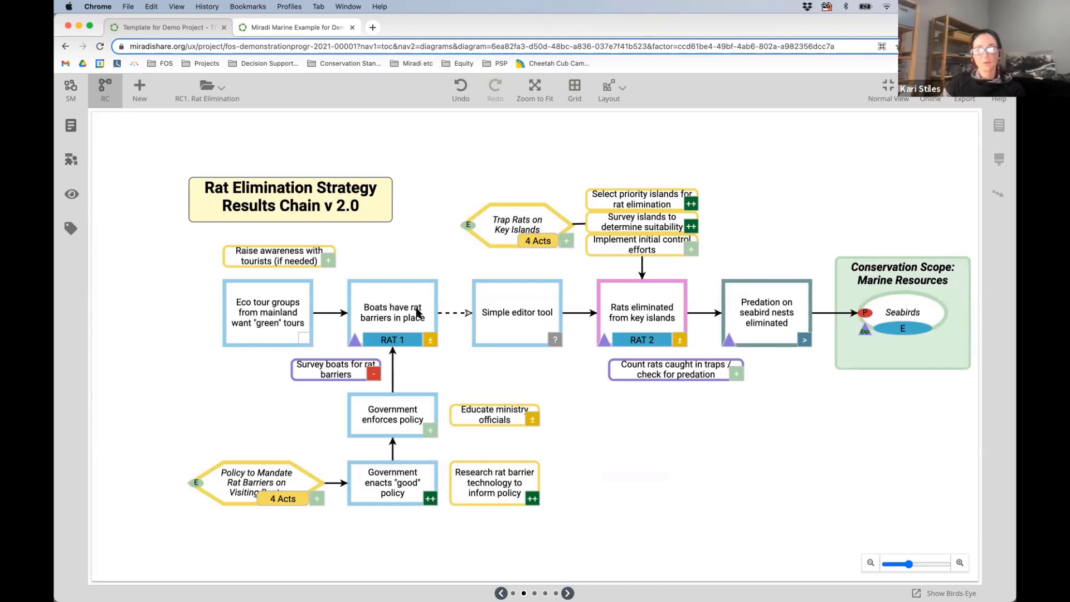
# View the options available for the objective and the indicator attached to the "Boats have rat barriers in place" factor.
pyautogui.click(399, 346)
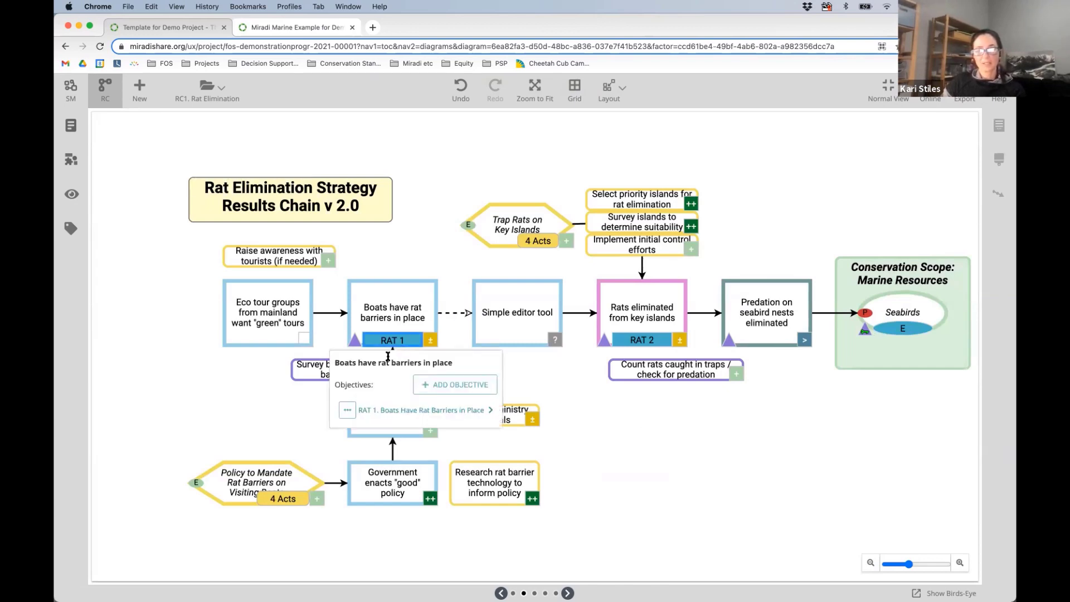
pyautogui.click(347, 412)
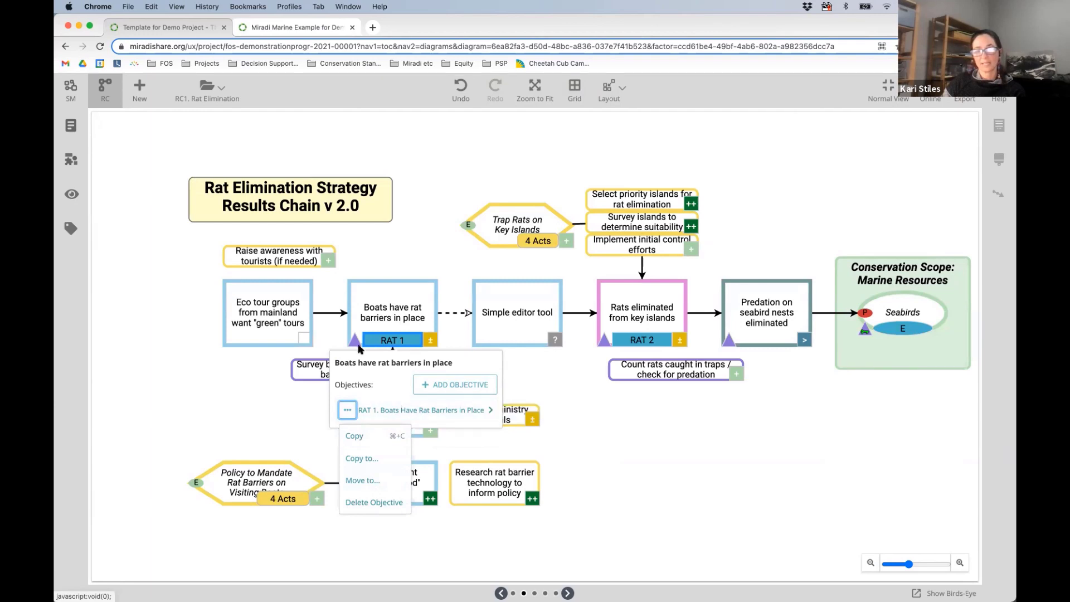
pyautogui.moveTo(351, 344)
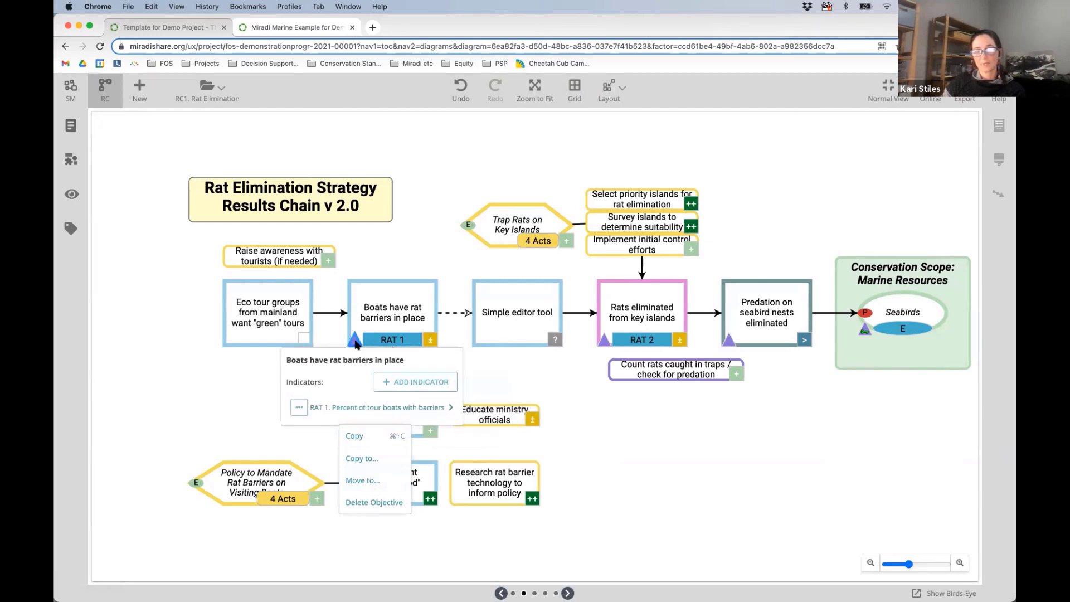
pyautogui.click(299, 410)
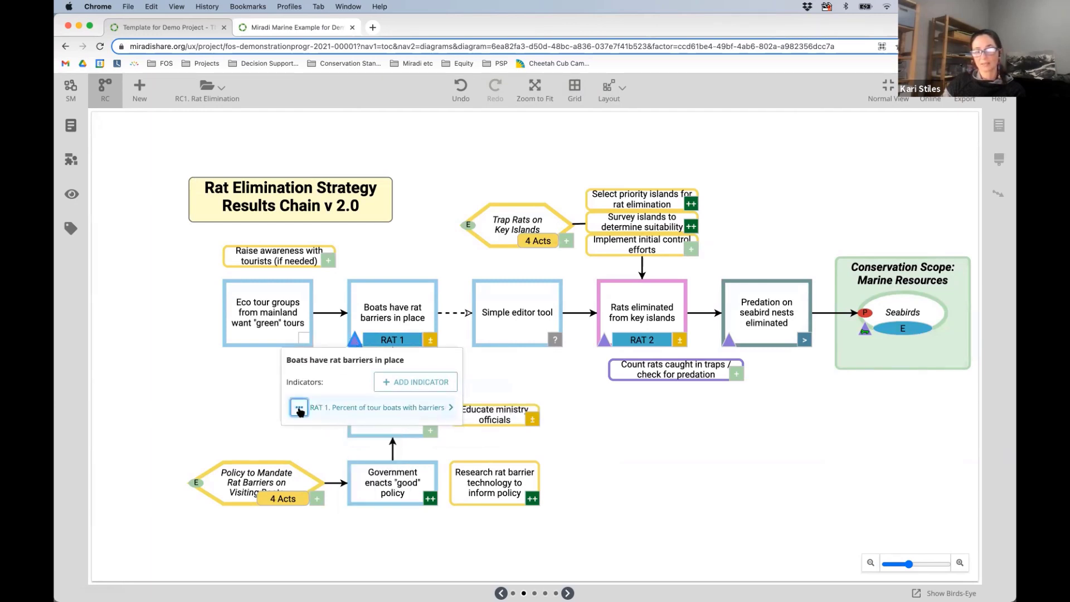
pyautogui.click(299, 409)
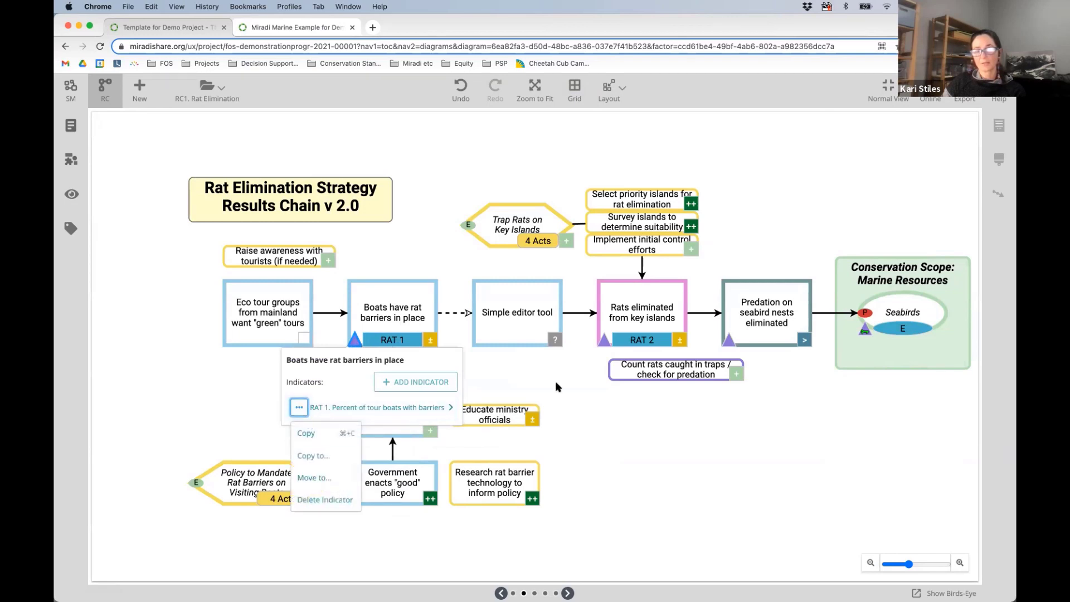
pyautogui.click(615, 428)
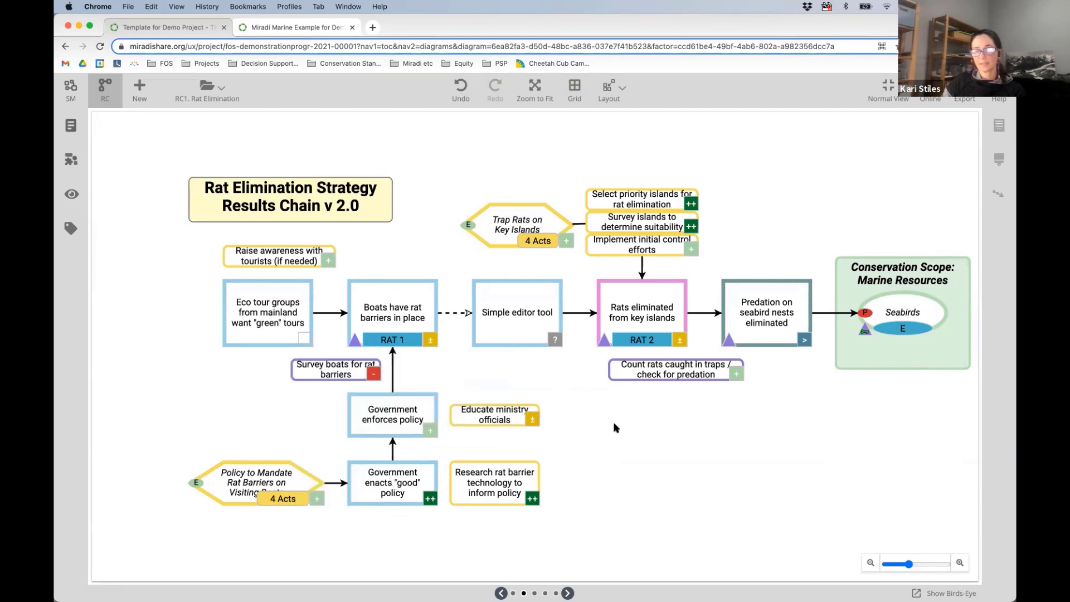
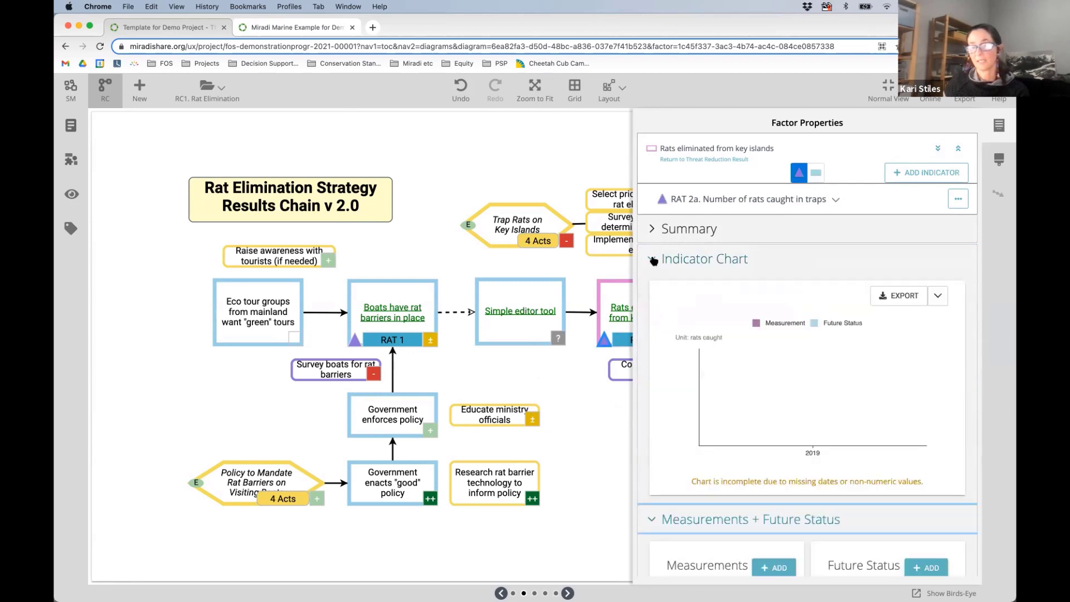
# Collapse the Indicator Chart and the expanded measurement and future status entries of indicator RAT 2a, and close the factor properties.
pyautogui.click(653, 260)
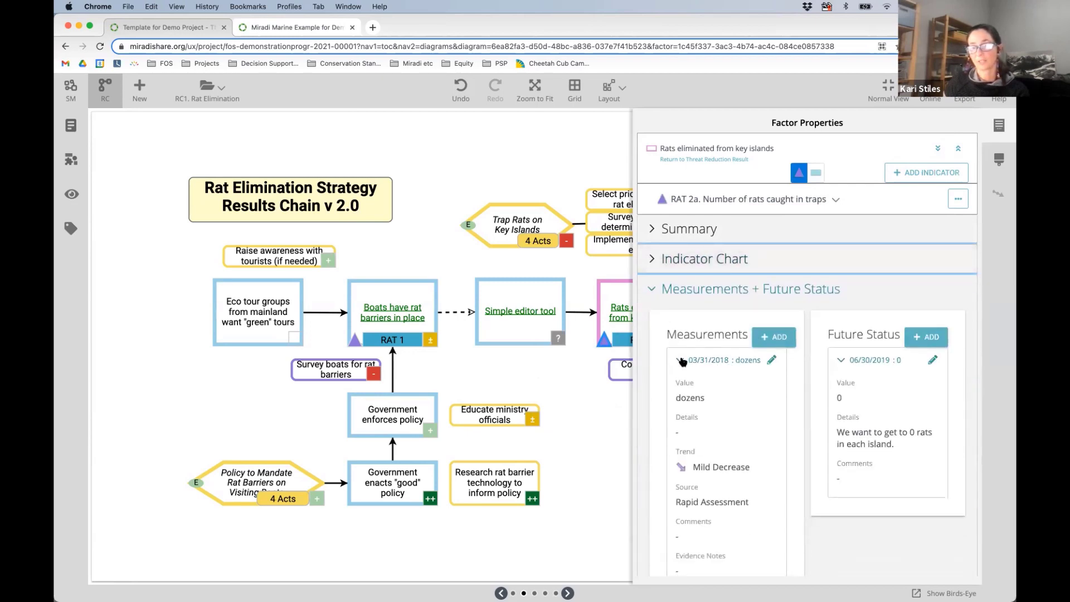
pyautogui.click(681, 361)
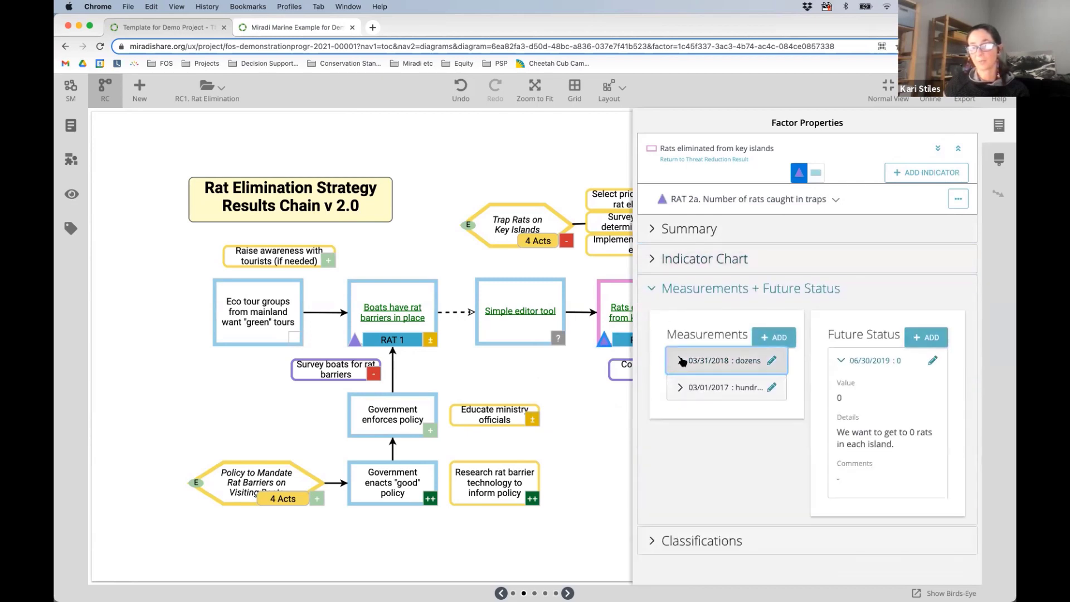
pyautogui.click(839, 360)
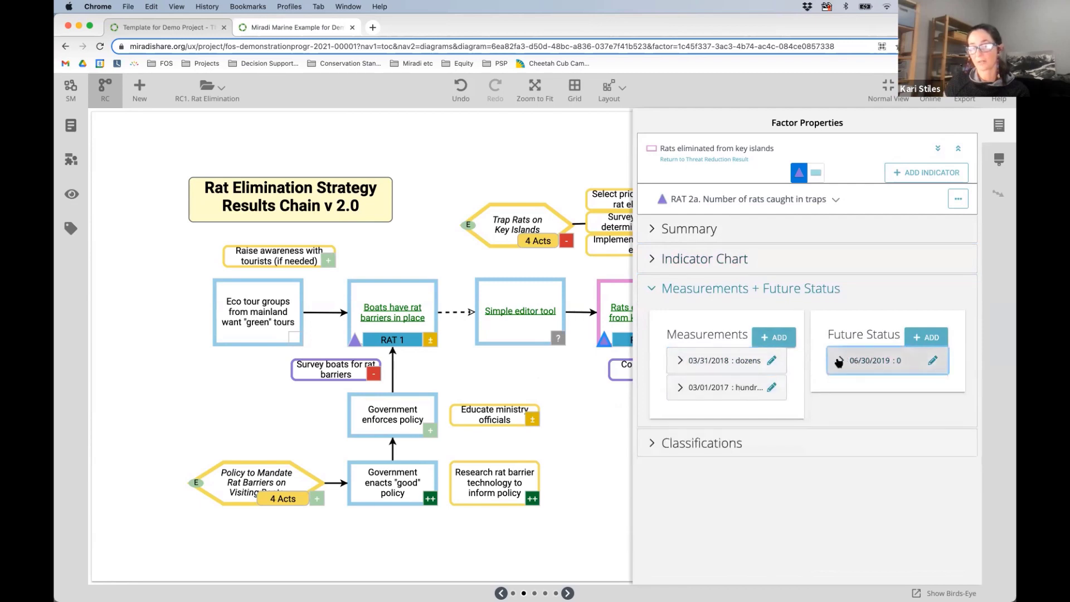
pyautogui.click(549, 174)
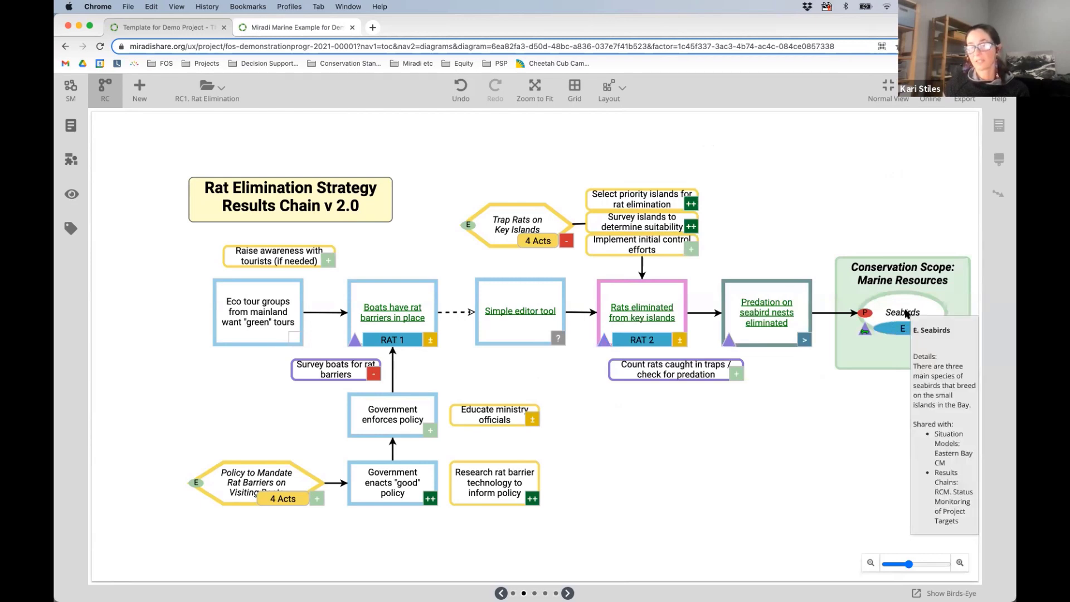
# View the Viability Status of the Seabirds target, including its justification fields in edit mode, and close the factor properties without changes.
pyautogui.click(905, 314)
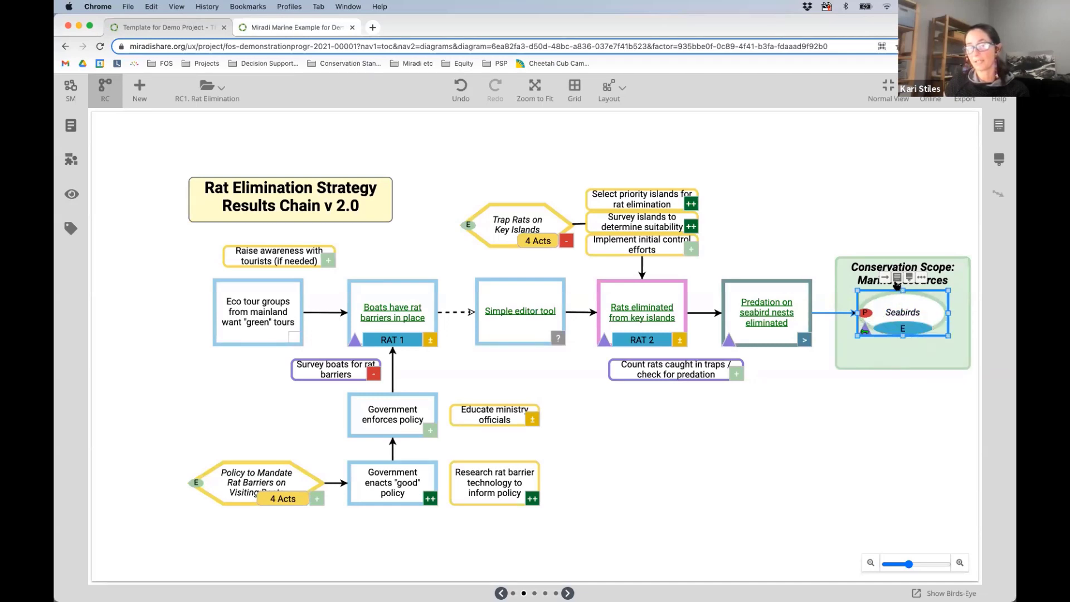
pyautogui.click(896, 283)
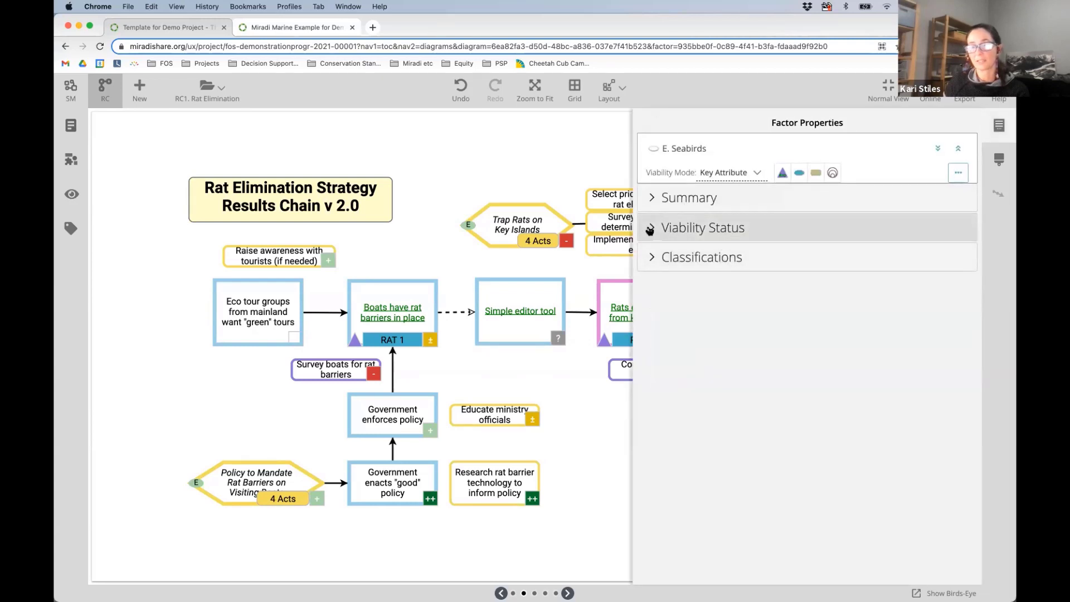
pyautogui.click(650, 229)
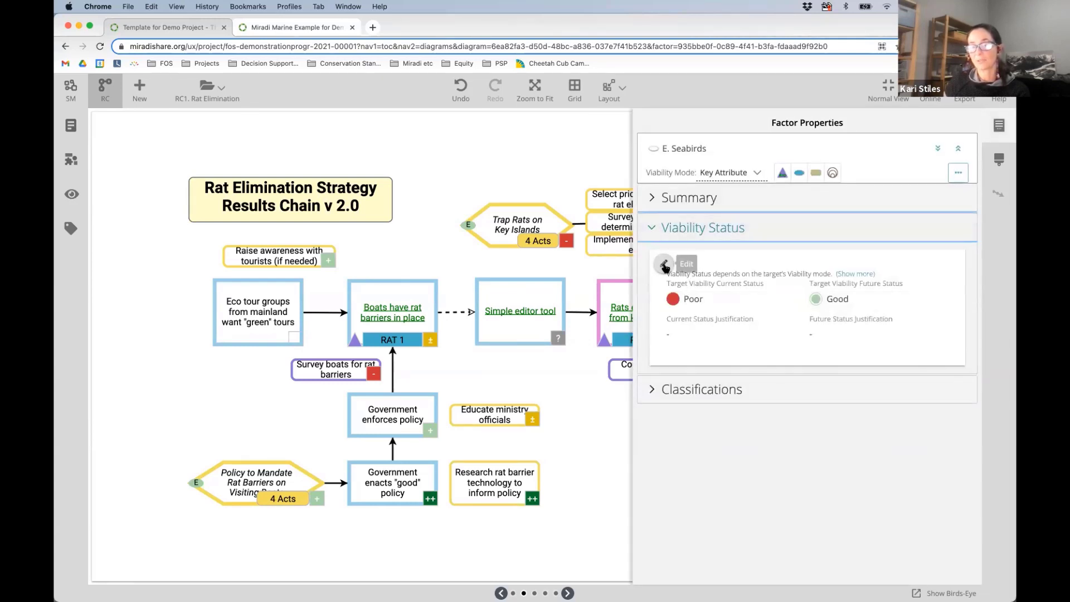
pyautogui.click(663, 266)
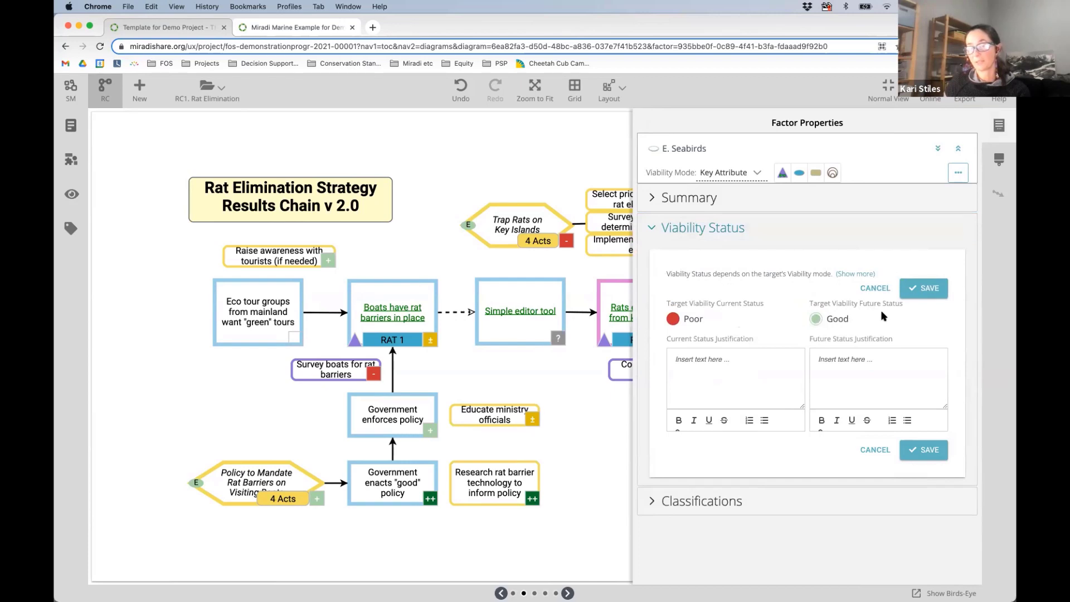
pyautogui.click(652, 229)
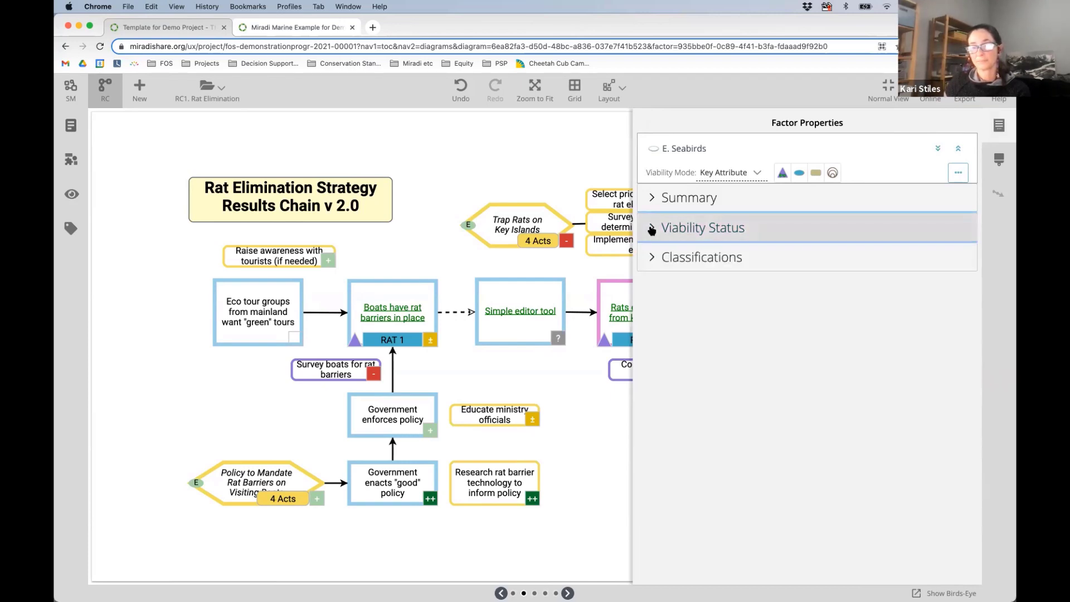
pyautogui.click(538, 147)
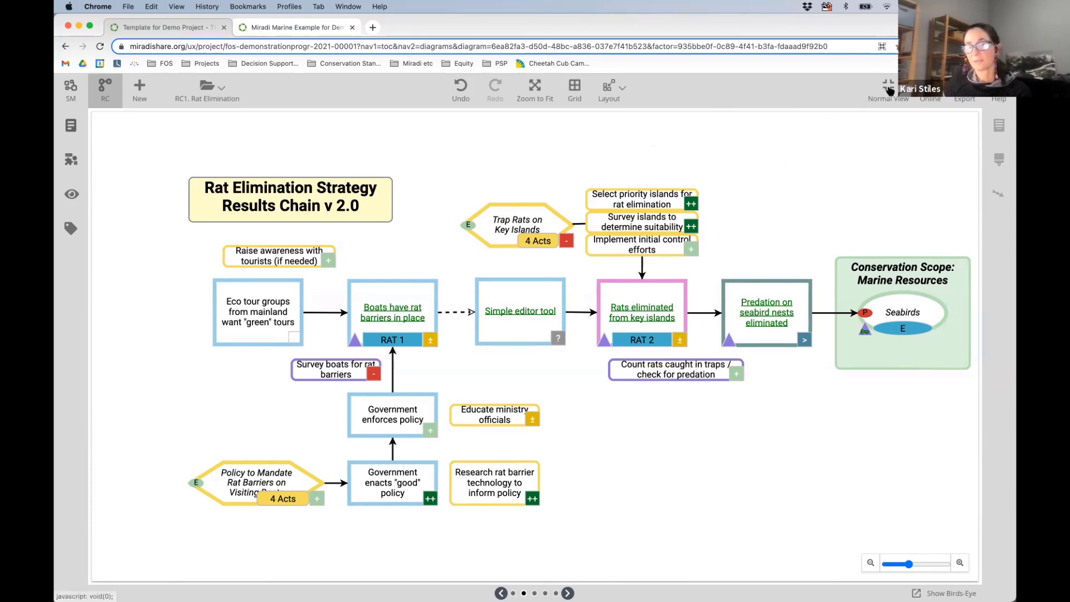
# Leave the diagram's full-screen view and open Action Tracking in the project's progress section.
pyautogui.click(889, 91)
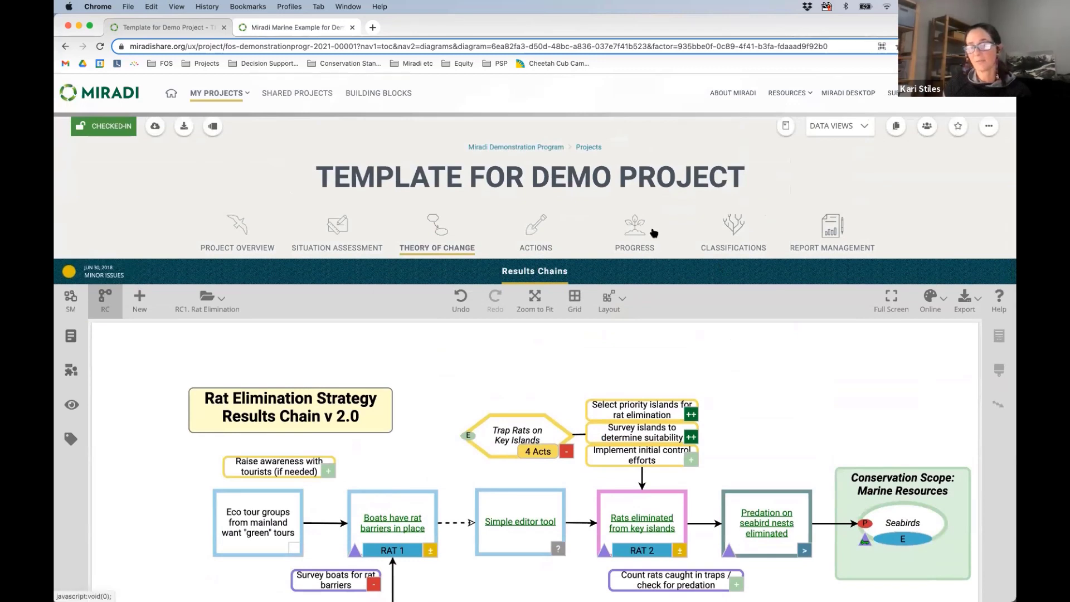
pyautogui.click(639, 238)
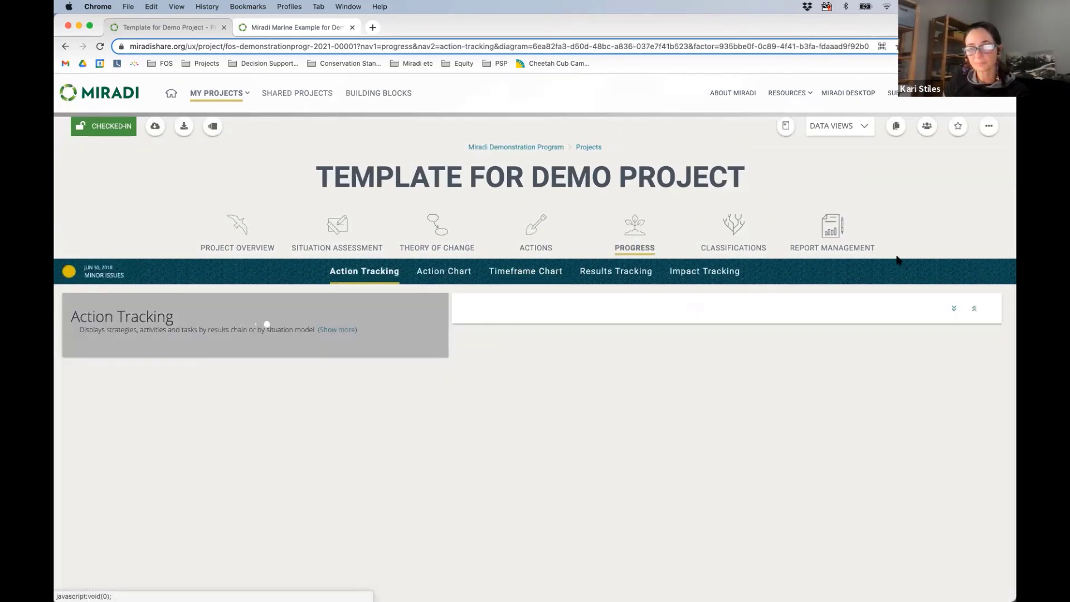
pyautogui.scroll(-1, 899, 261)
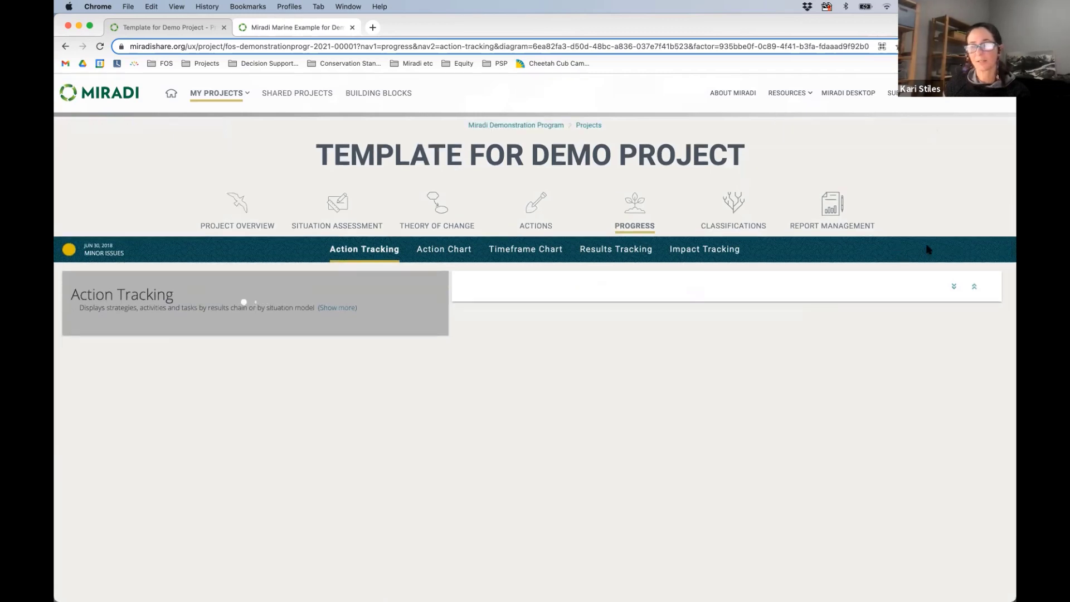
pyautogui.scroll(-1, 928, 249)
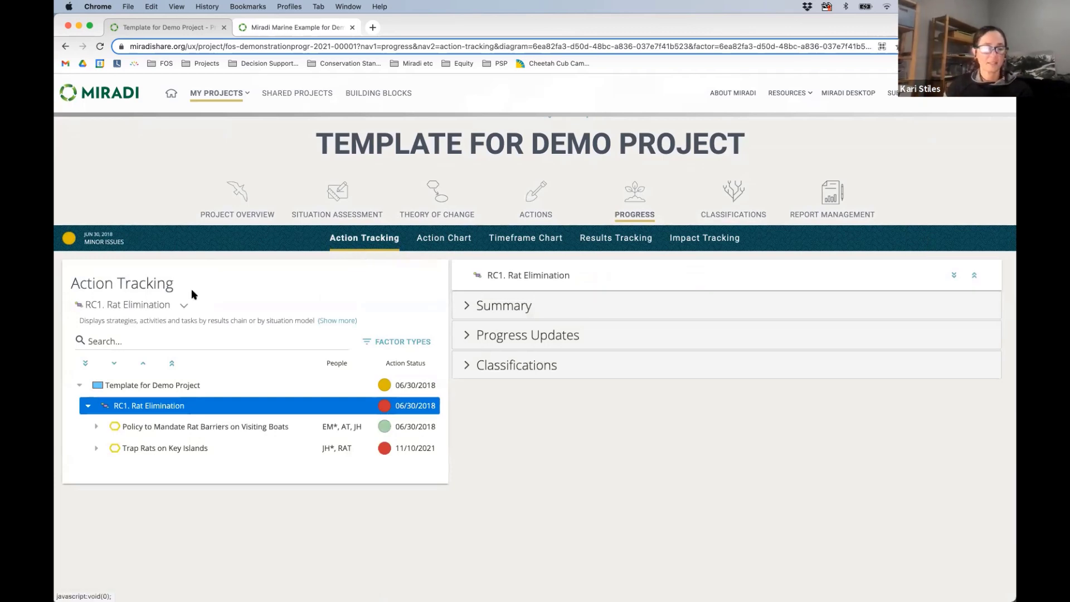
# Show all results chains in Action Tracking and collapse the tree to the results chain level.
pyautogui.click(182, 306)
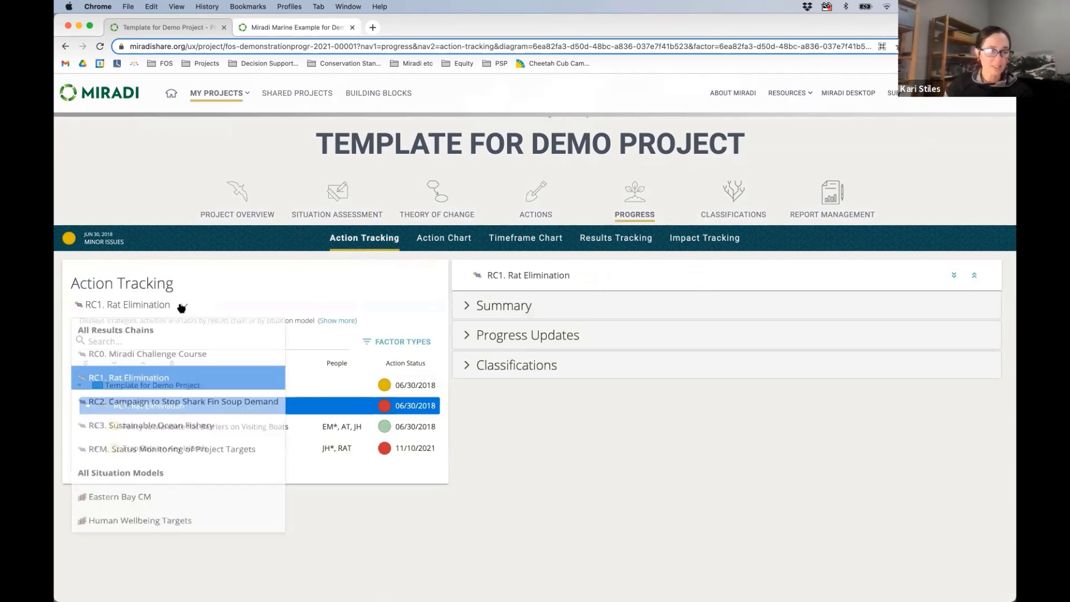
pyautogui.click(124, 333)
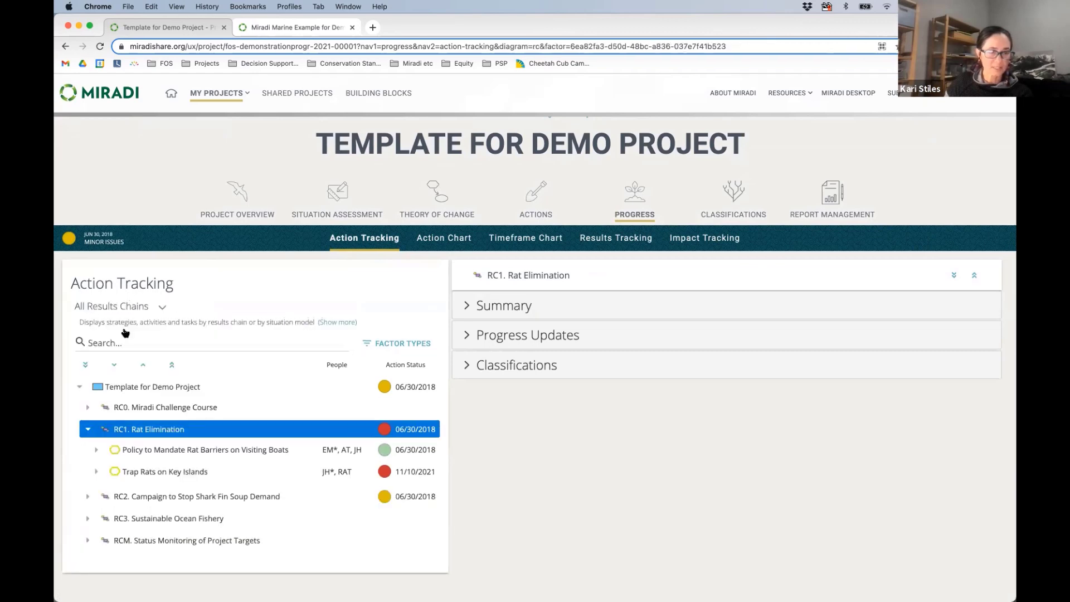
pyautogui.click(173, 365)
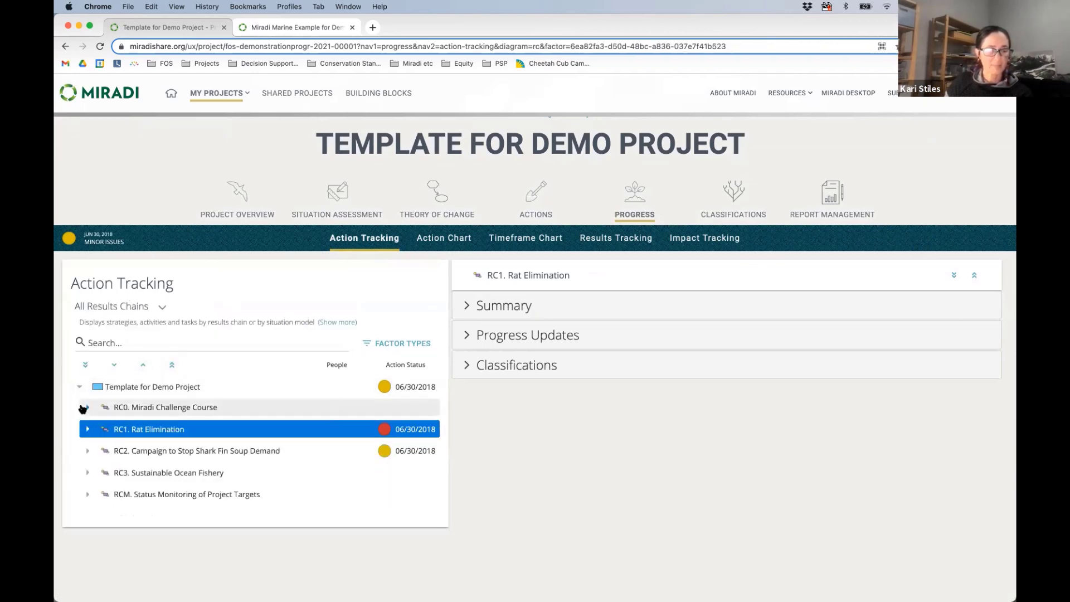
# Look at the strategies under the RC0. Miradi Challenge Course results chain and collapse it again.
pyautogui.click(83, 409)
pyautogui.scroll(-2, 244, 435)
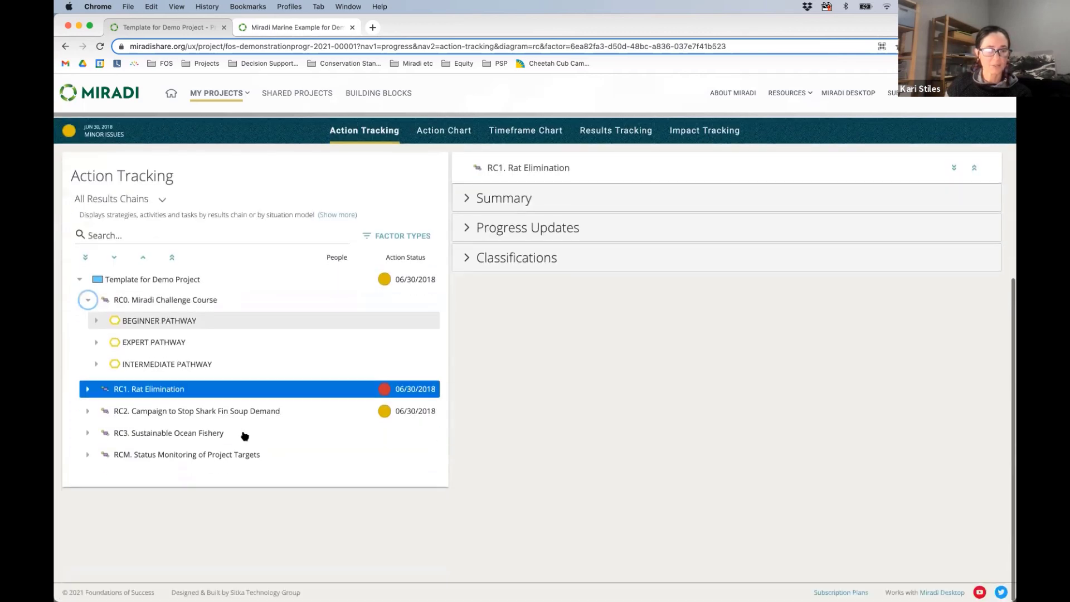
pyautogui.click(87, 300)
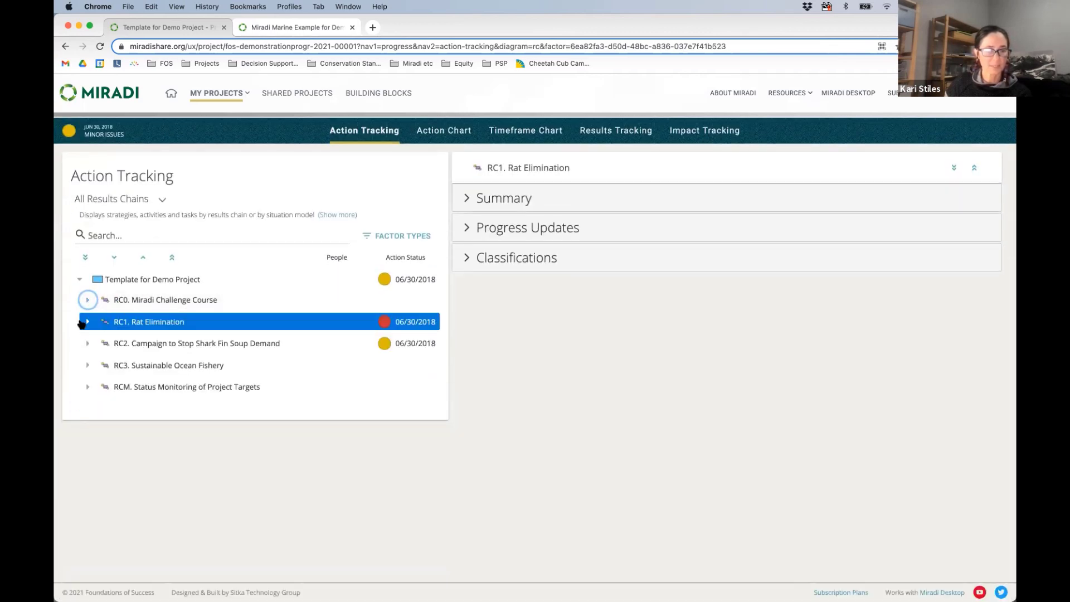
# Expand RC1. Rat Elimination and its two strategies to examine their activities, assigned people and action statuses.
pyautogui.click(86, 322)
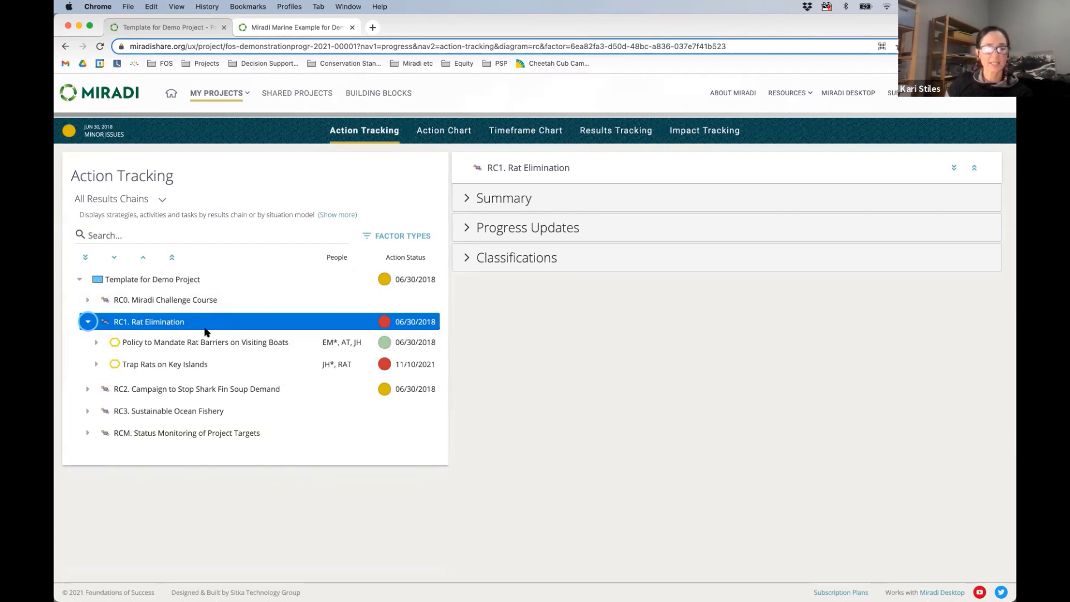
pyautogui.click(95, 342)
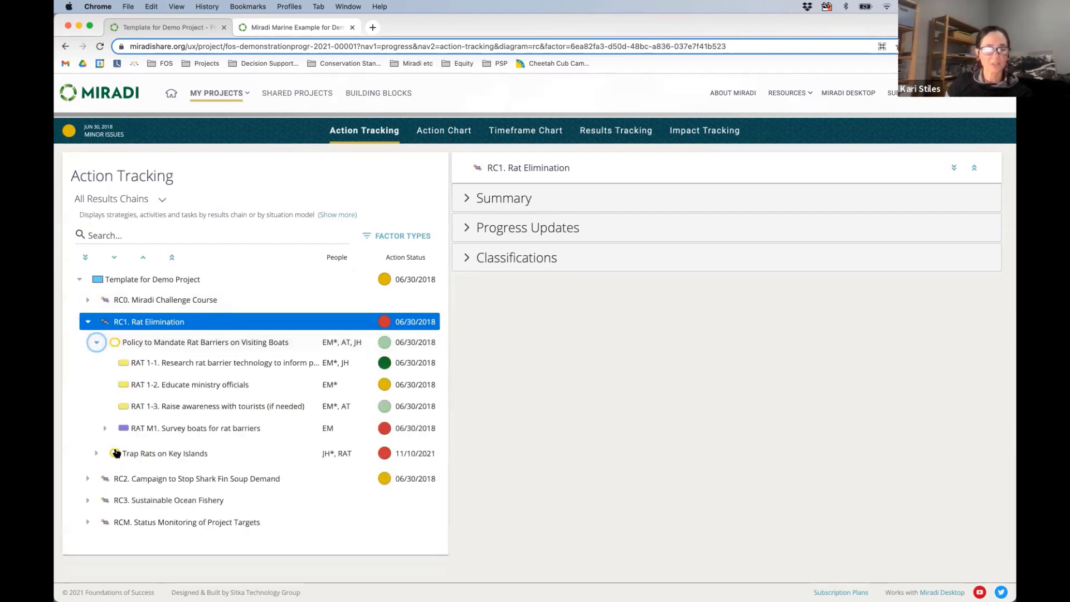
pyautogui.click(96, 453)
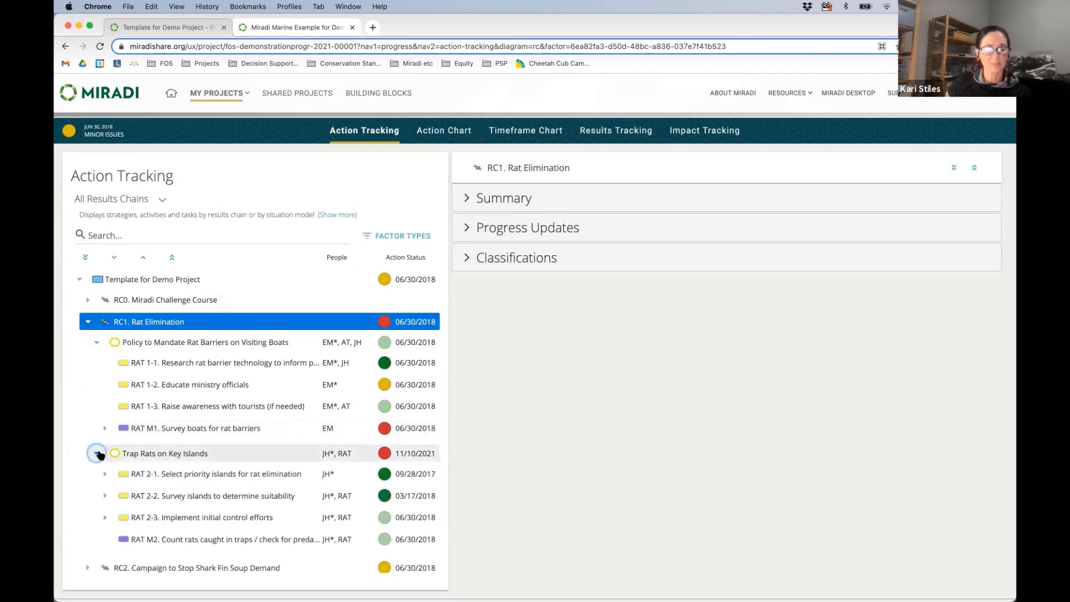
pyautogui.scroll(-2, 178, 370)
pyautogui.scroll(2, 178, 370)
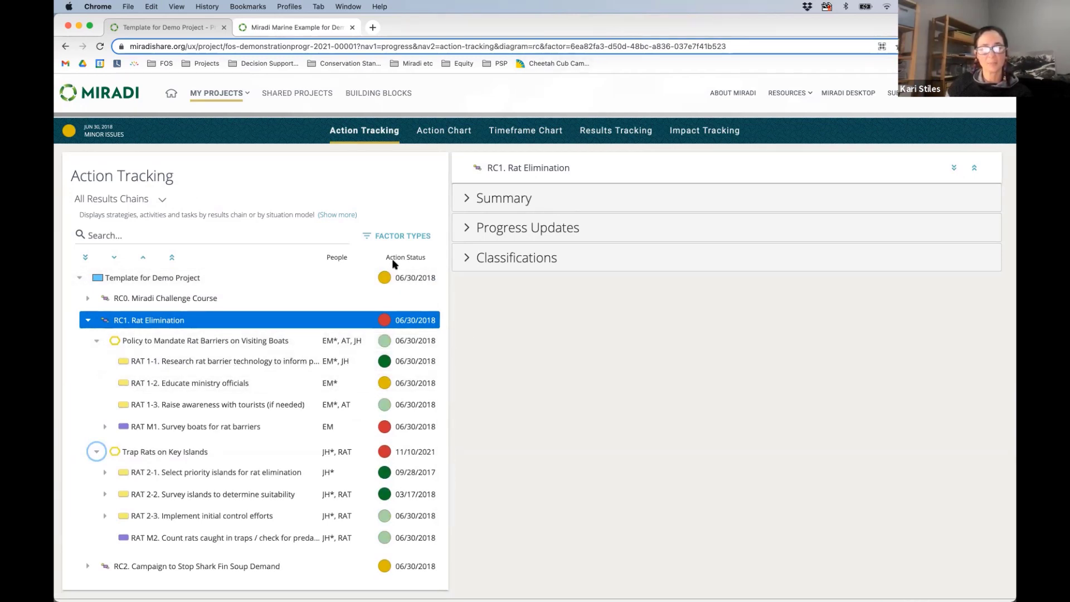
pyautogui.click(405, 323)
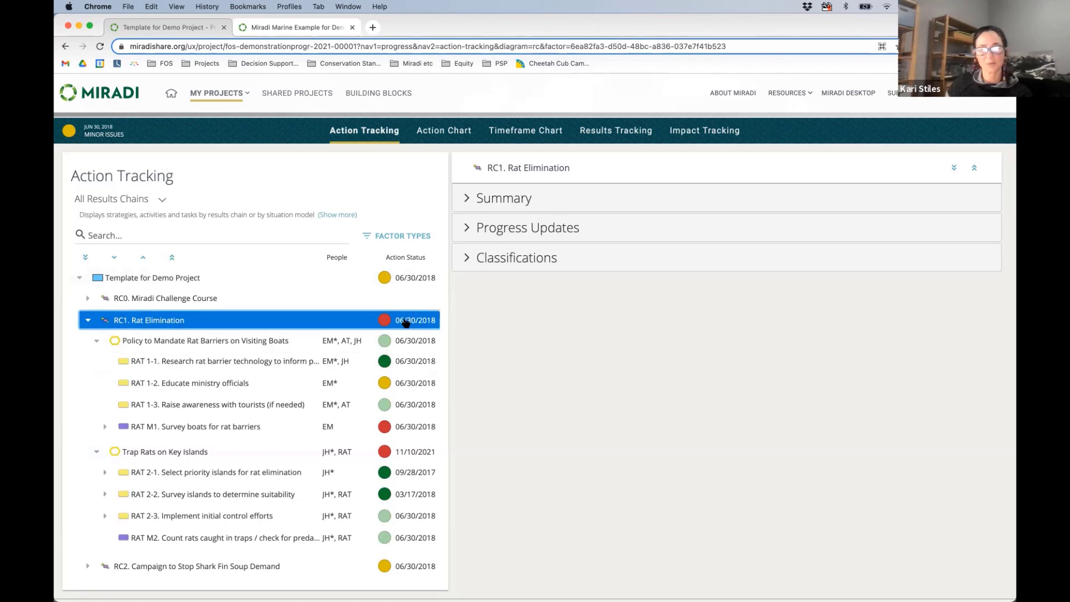
# View the progress updates of the "Policy to Mandate Rat Barriers on Visiting Boats" strategy and collapse the section.
pyautogui.click(199, 345)
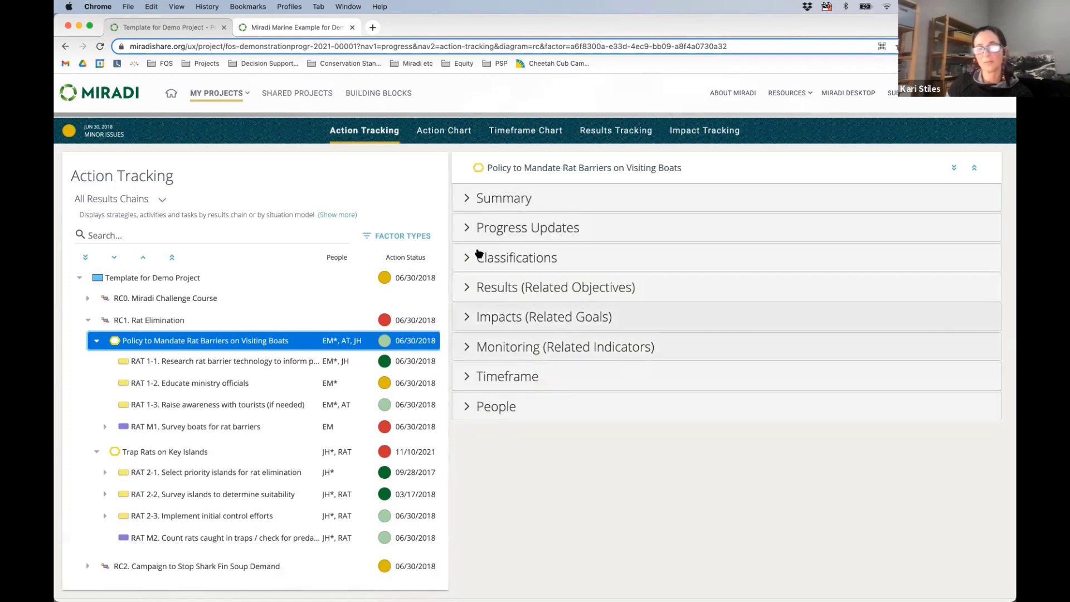
pyautogui.click(469, 228)
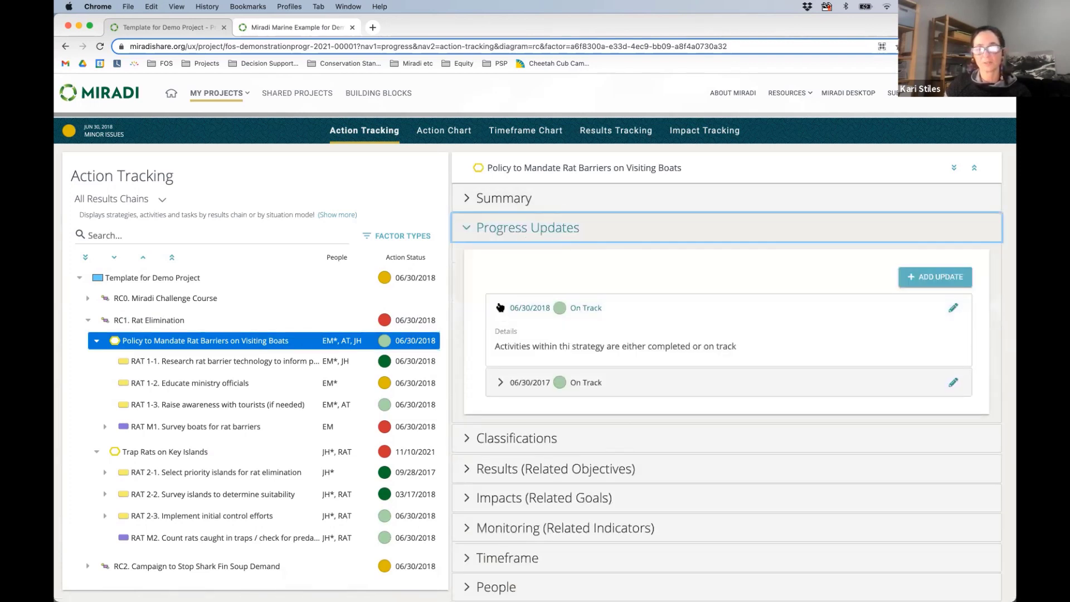
pyautogui.click(553, 309)
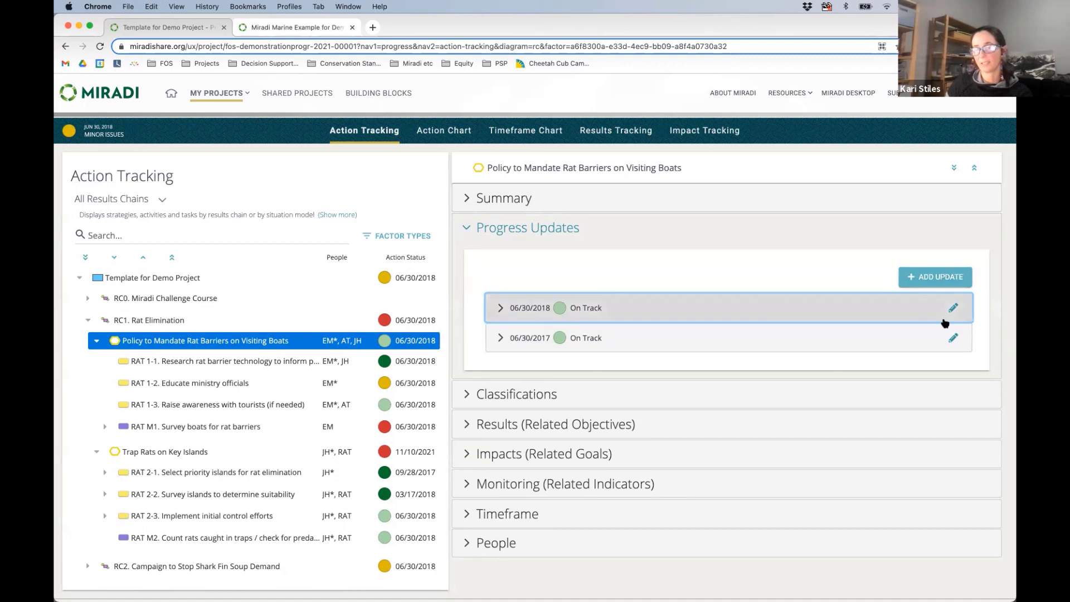
pyautogui.click(471, 229)
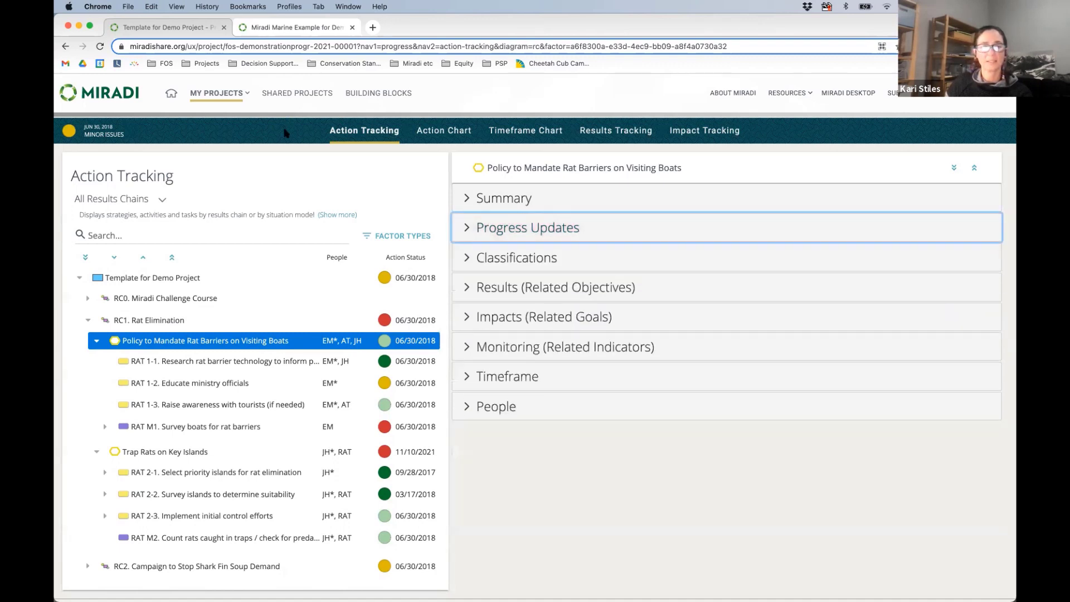
# Open Results Tracking and collapse RC0. Miradi Challenge Course to view the results listed under RC1. Rat Elimination.
pyautogui.scroll(3, 457, 207)
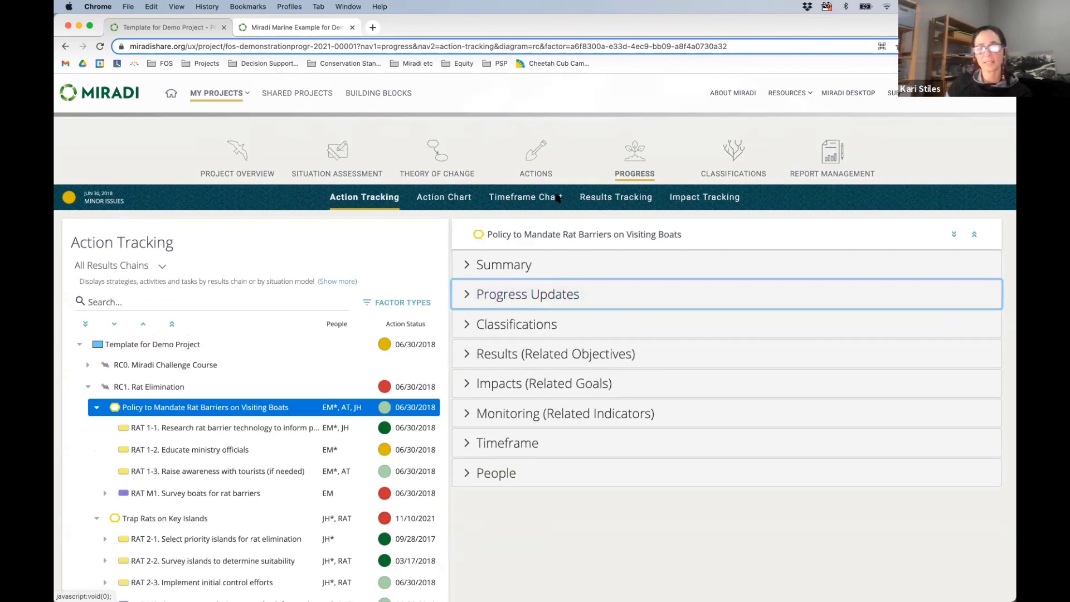
pyautogui.click(623, 196)
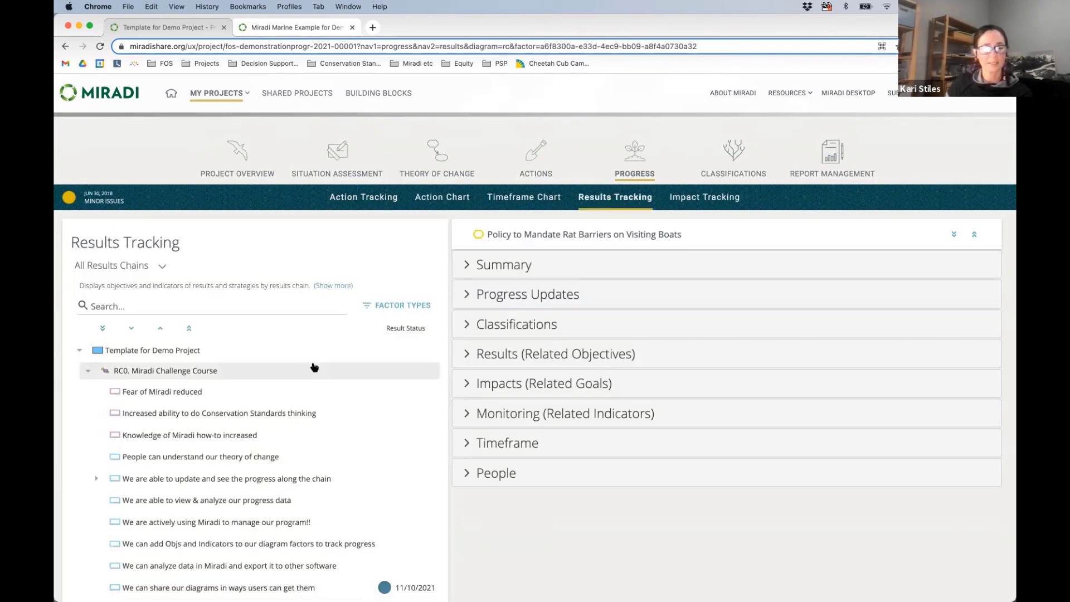
pyautogui.click(90, 371)
pyautogui.scroll(-2, 202, 359)
pyautogui.scroll(1, 201, 359)
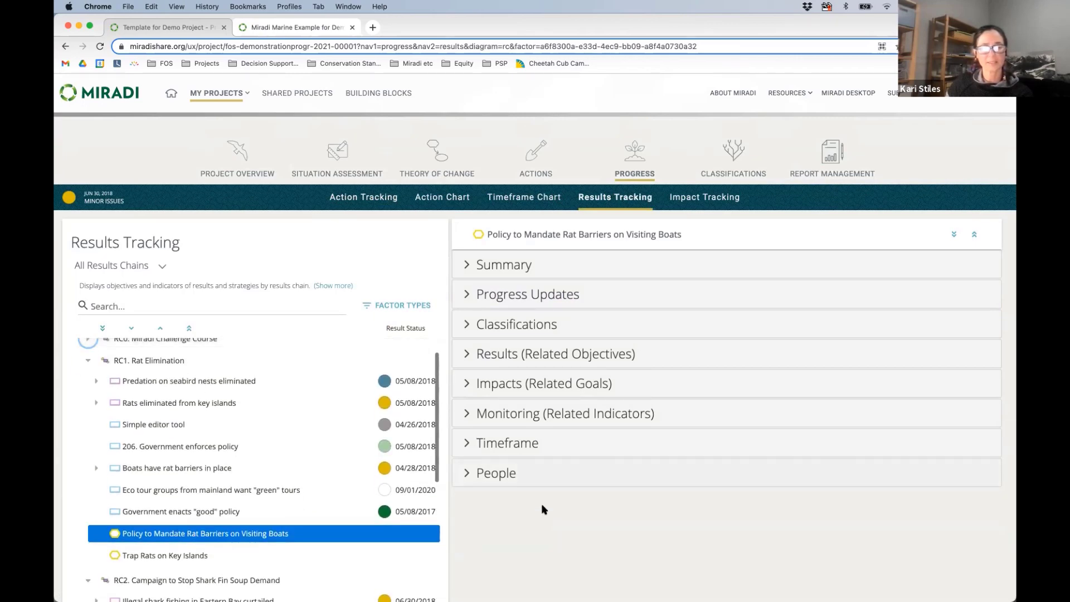
# View the result updates of "Predation on seabird nests eliminated" under RC1. Rat Elimination and collapse the section.
pyautogui.scroll(-2, 543, 509)
pyautogui.click(173, 295)
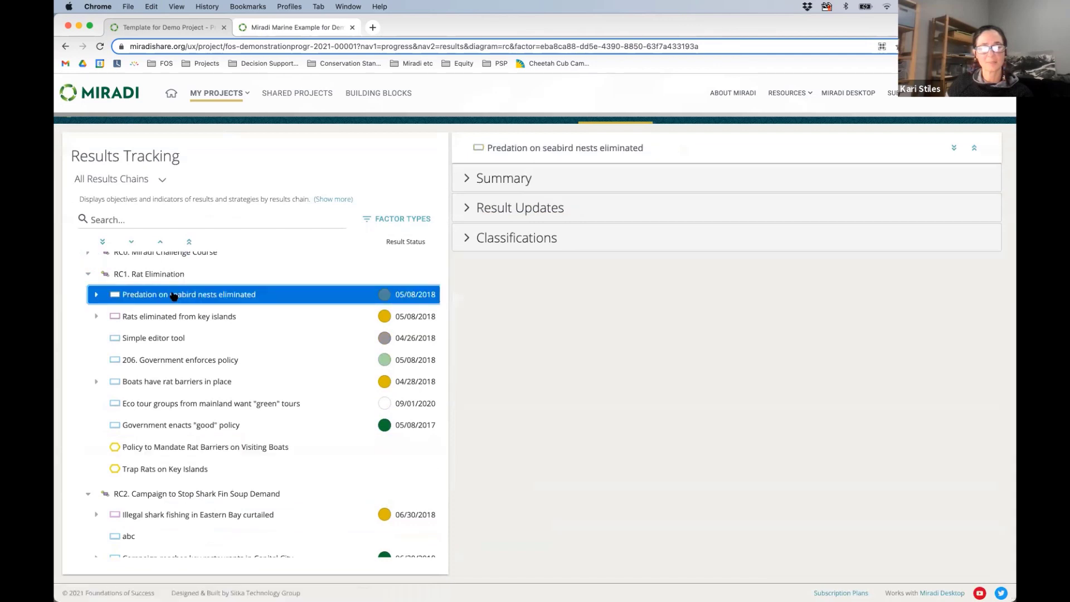
pyautogui.click(464, 209)
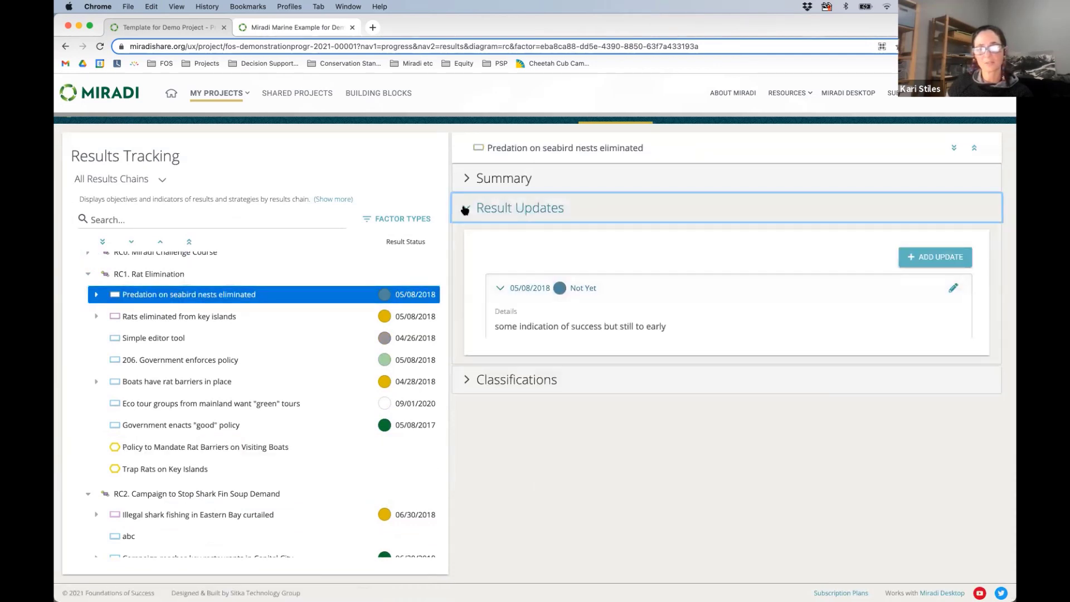
pyautogui.click(464, 209)
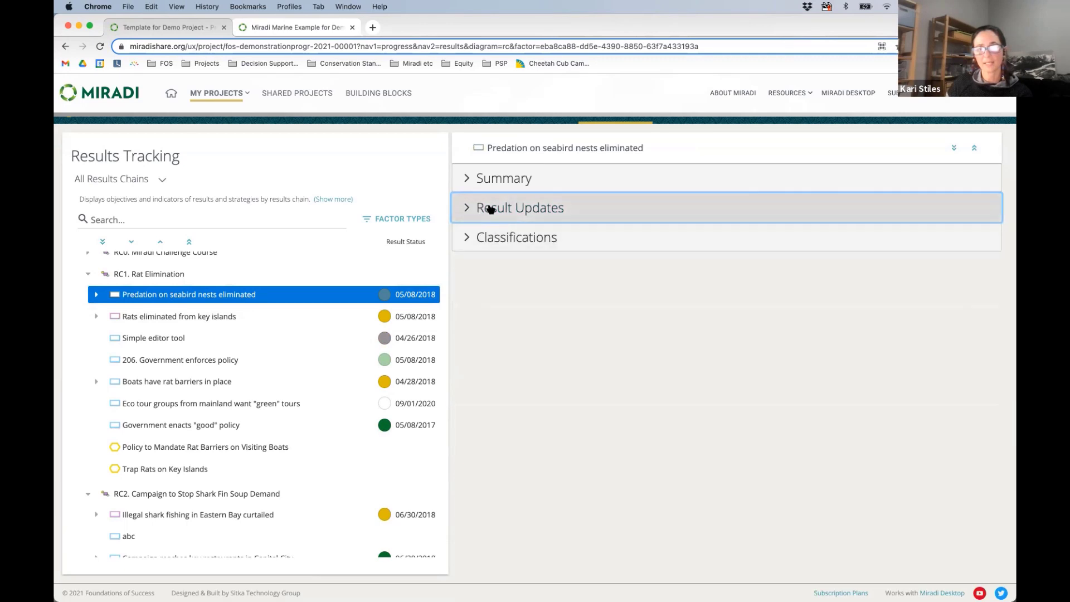
# Open Impact Tracking and view the Viability Status of the A. Coral Reefs target.
pyautogui.scroll(5, 490, 209)
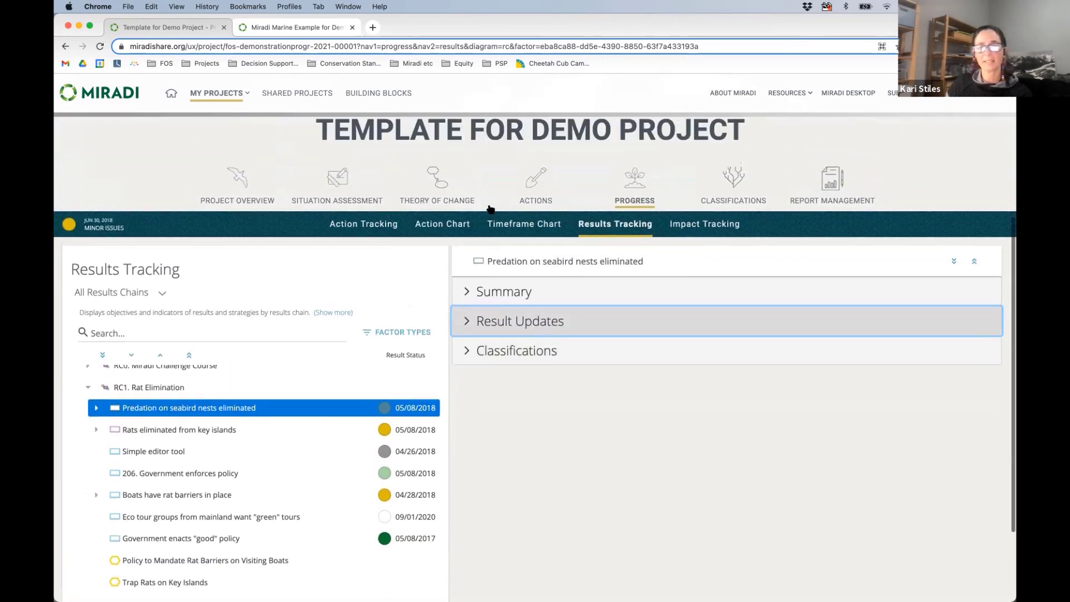
pyautogui.click(701, 241)
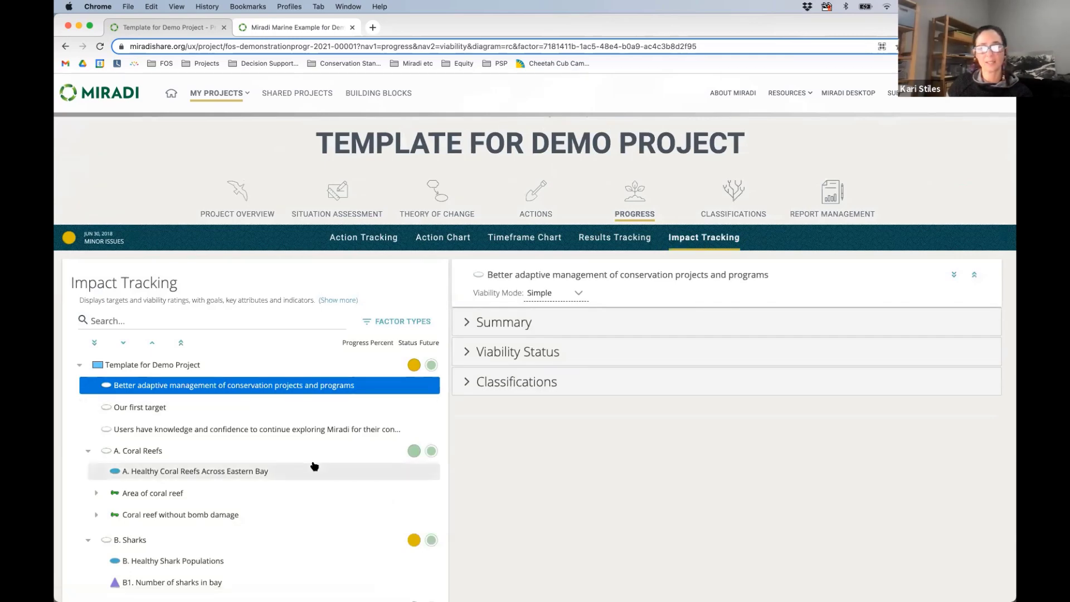
pyautogui.scroll(-1, 310, 466)
pyautogui.scroll(-3, 610, 465)
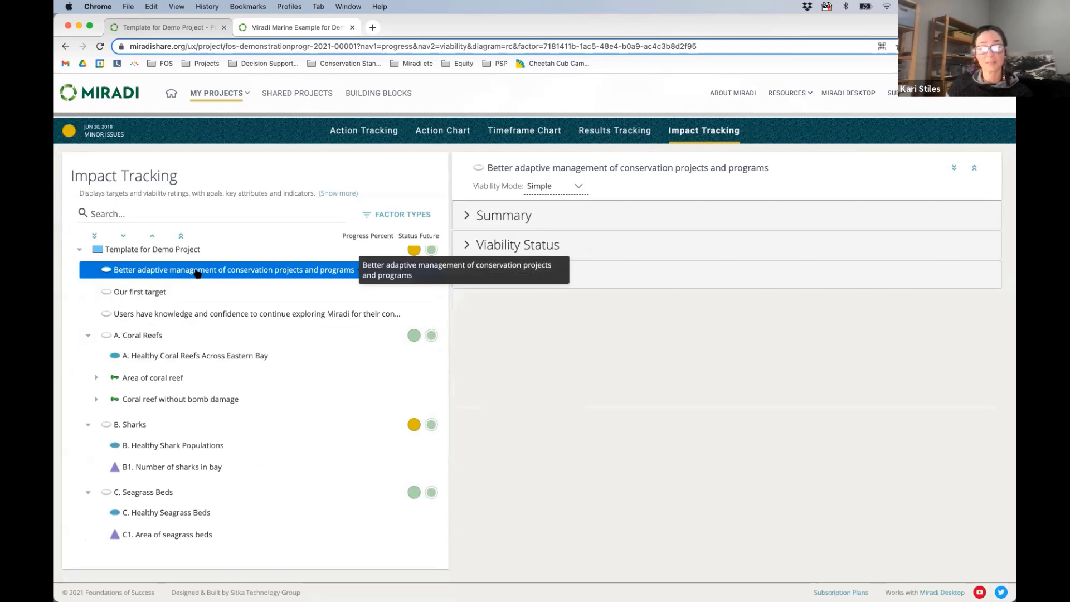
pyautogui.click(161, 337)
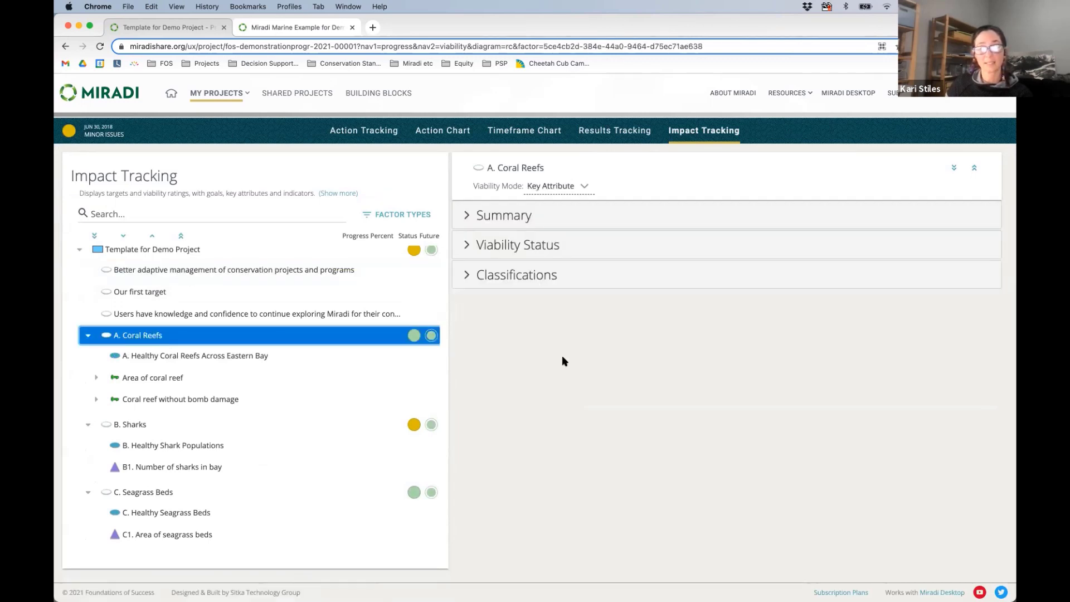
pyautogui.click(461, 245)
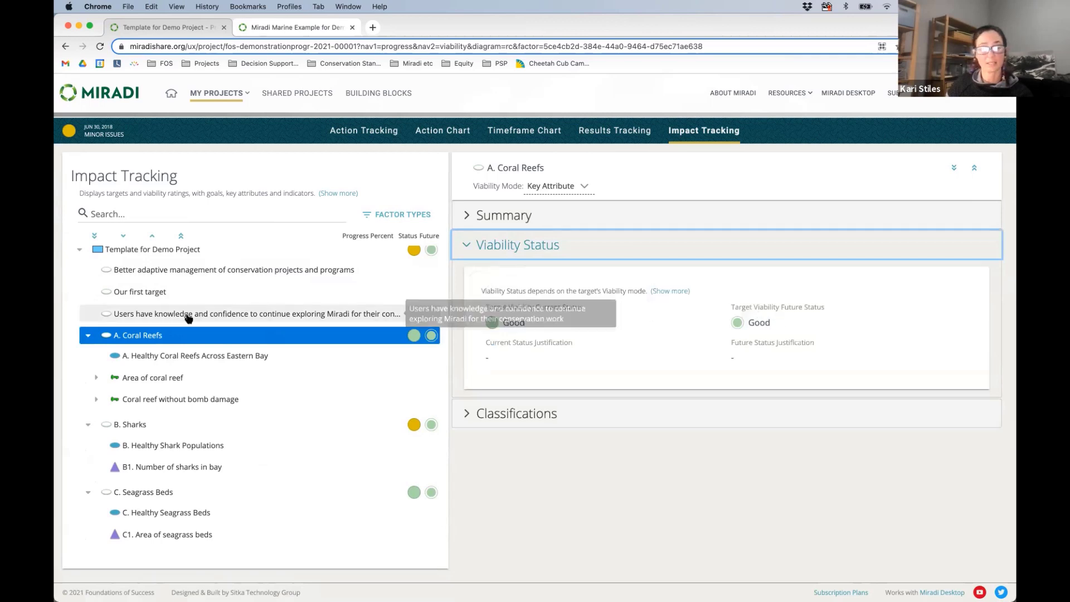
# View the Progress Percent Updates of the goal "A. Healthy Coral Reefs Across Eastern Bay" and collapse the section.
pyautogui.click(173, 357)
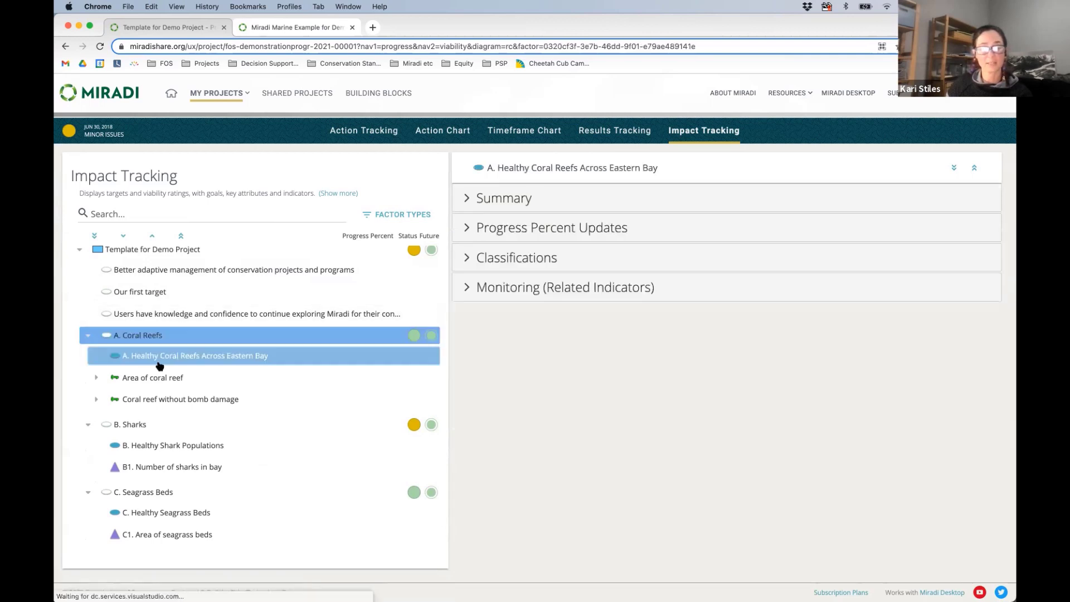
pyautogui.click(467, 228)
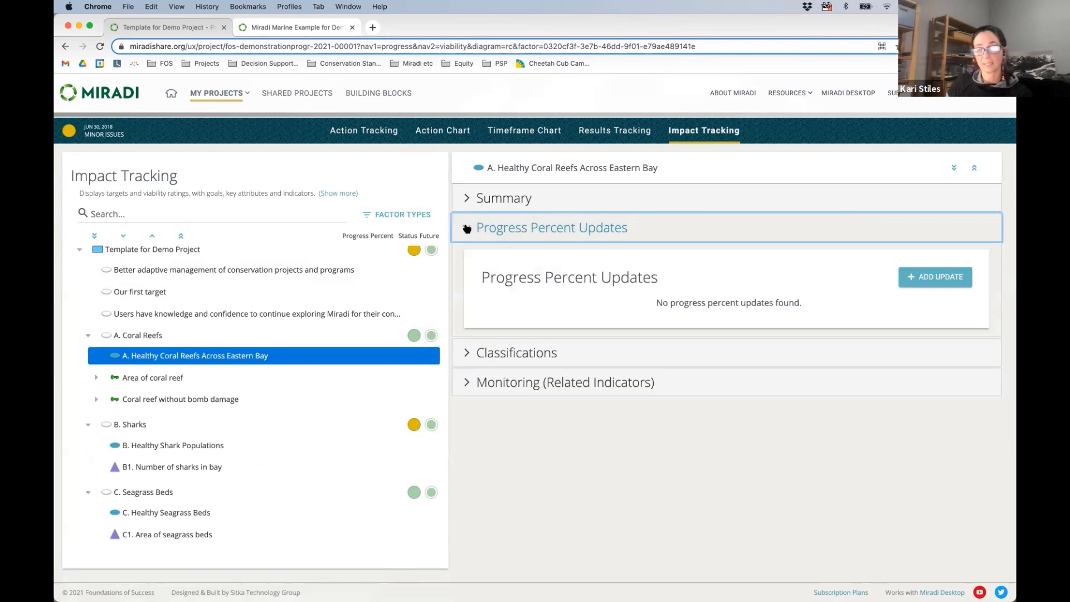
pyautogui.click(467, 229)
# Expand the "Area of coral reef" key attribute and view the Viability Ratings of its indicator A1.
pyautogui.click(98, 382)
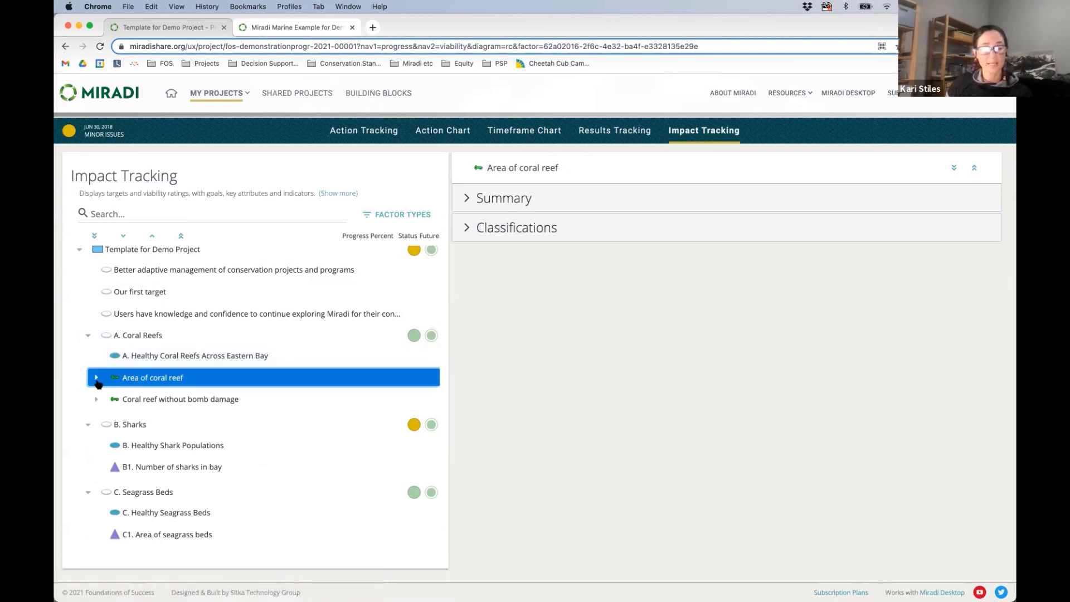
pyautogui.click(97, 379)
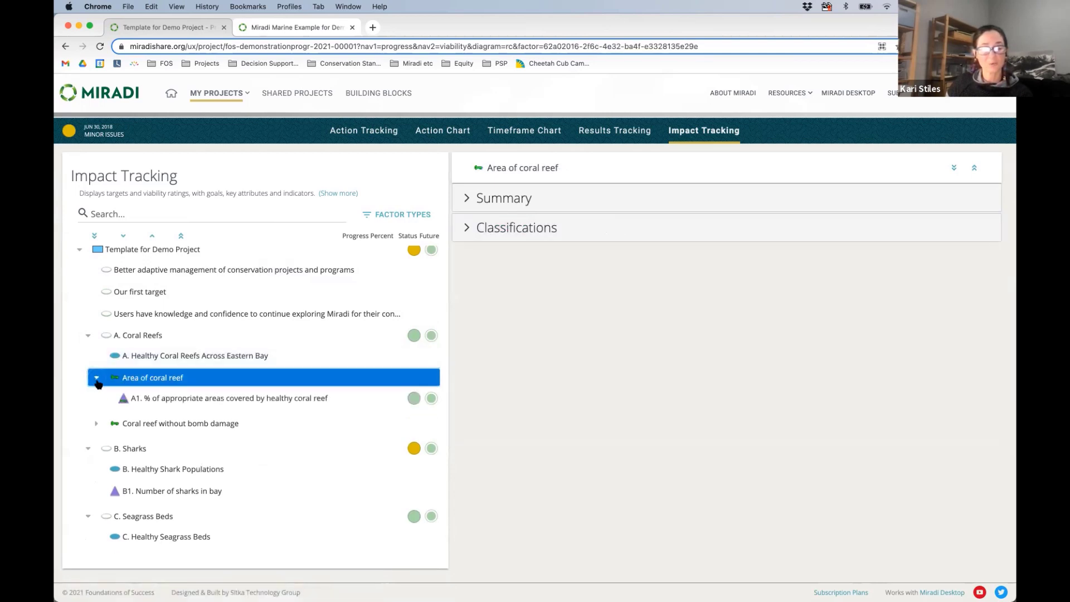
pyautogui.click(144, 399)
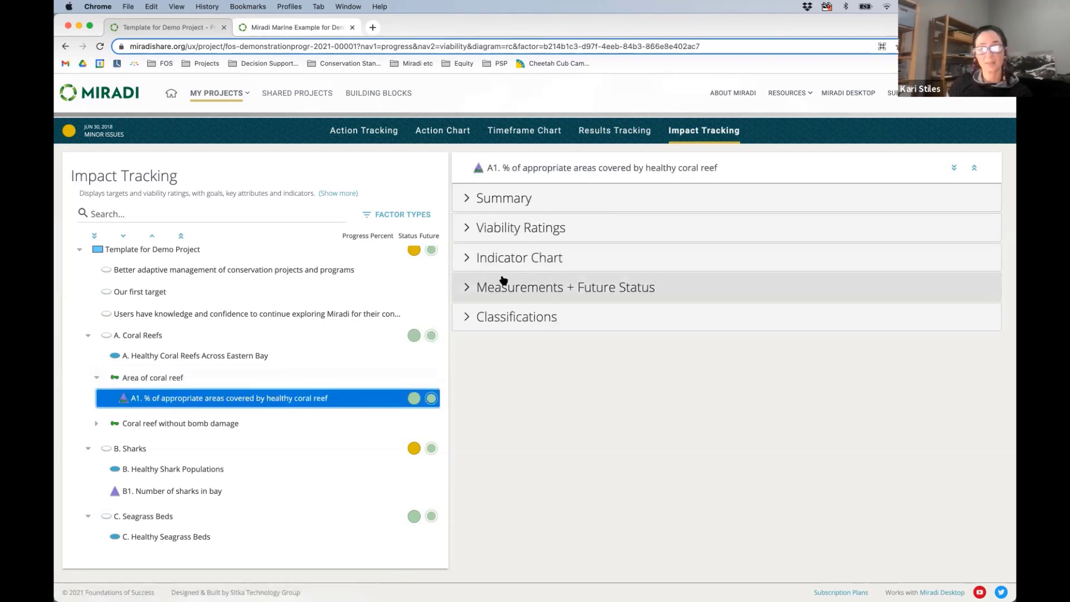
pyautogui.click(466, 228)
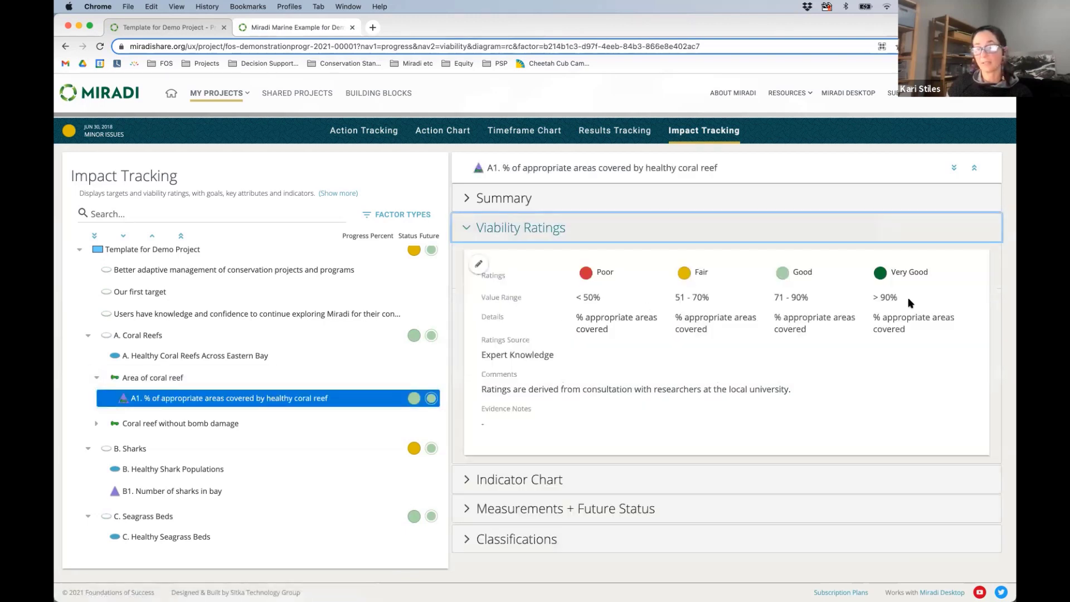
# Open the A1 indicator's viability ratings for editing, examine the value range and details fields, and collapse the section.
pyautogui.click(478, 264)
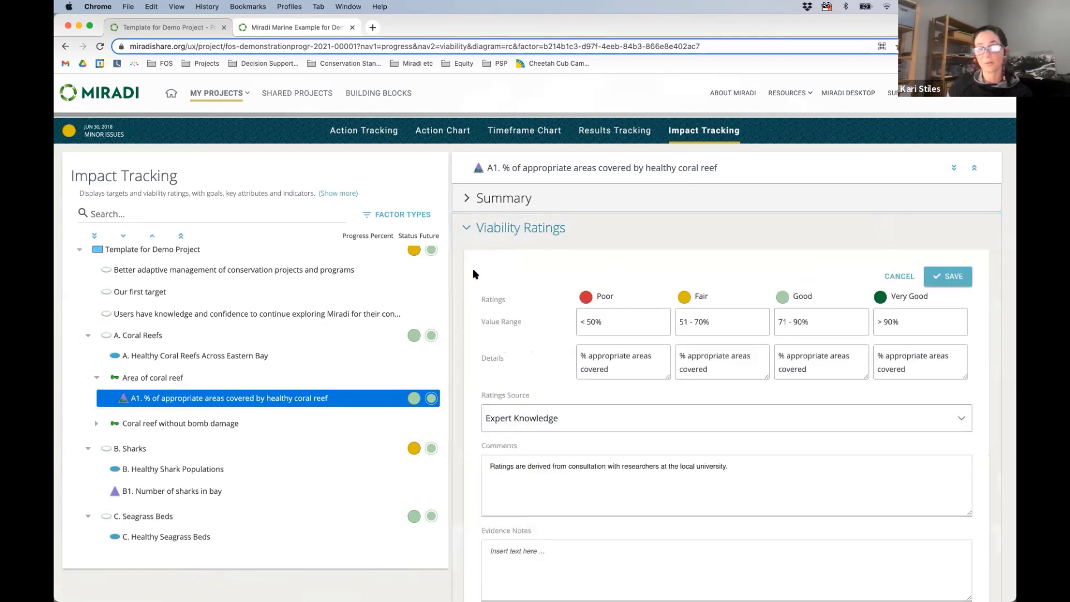
pyautogui.click(603, 321)
pyautogui.click(625, 358)
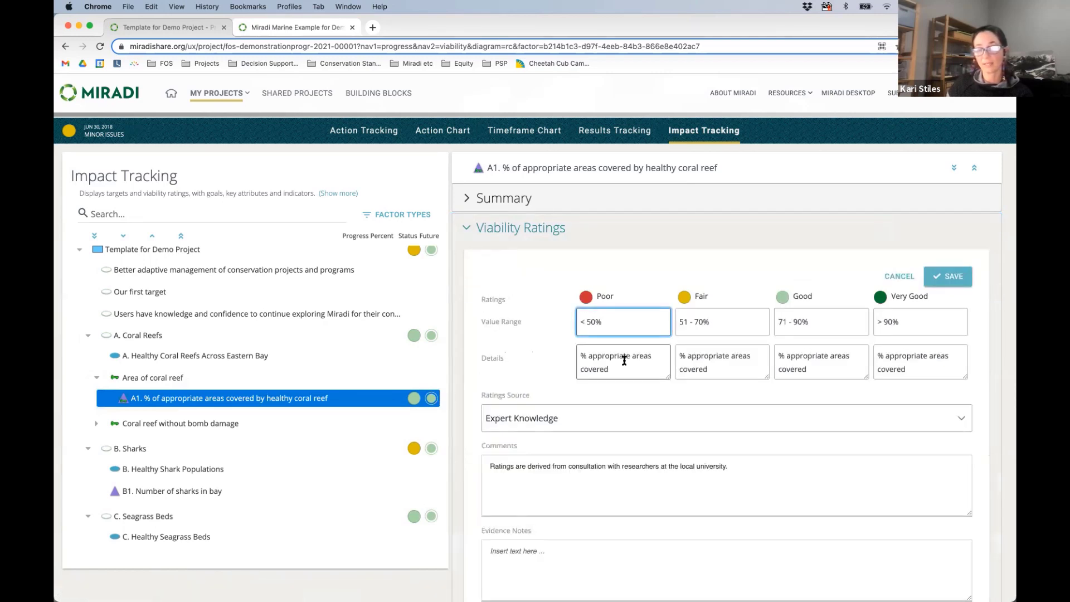
pyautogui.scroll(-1, 554, 356)
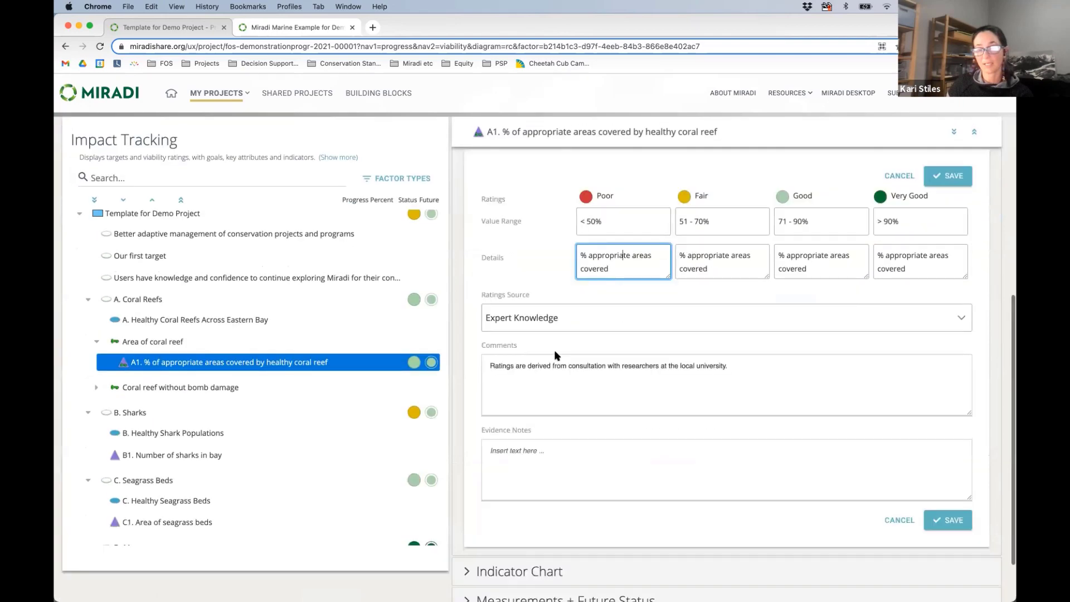
pyautogui.scroll(3, 554, 355)
pyautogui.click(468, 270)
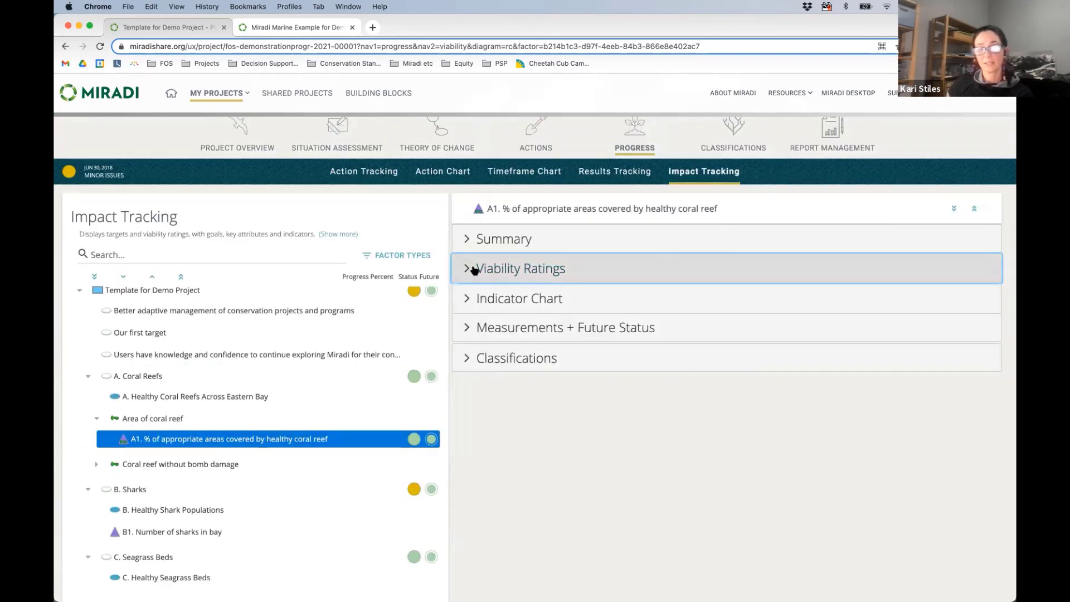
# View the Measurements + Future Status of the A1 indicator, collapse the section, and look over the remaining targets.
pyautogui.click(467, 330)
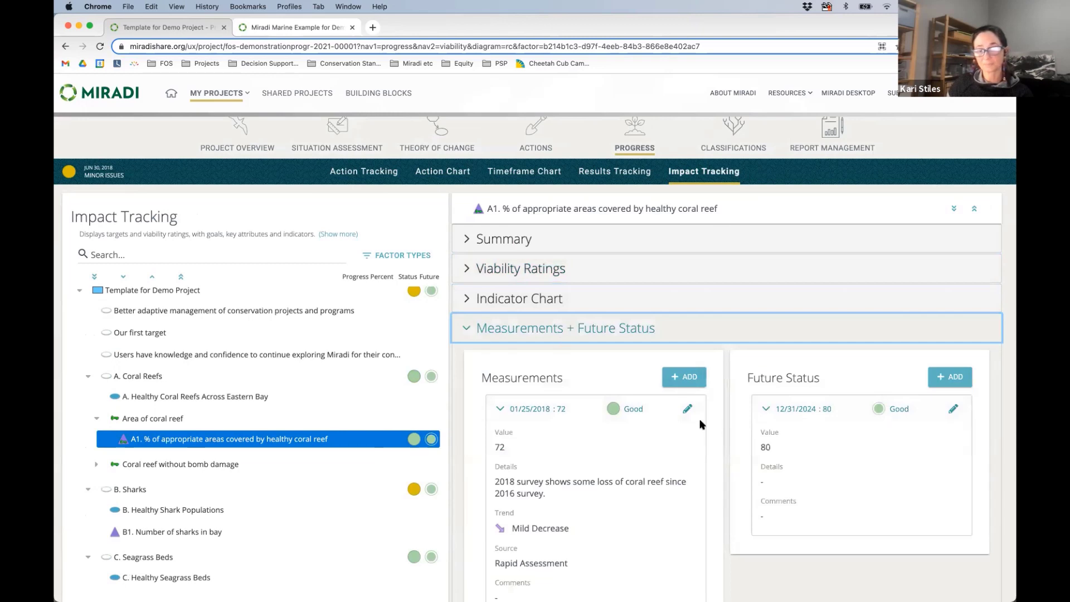
pyautogui.click(473, 327)
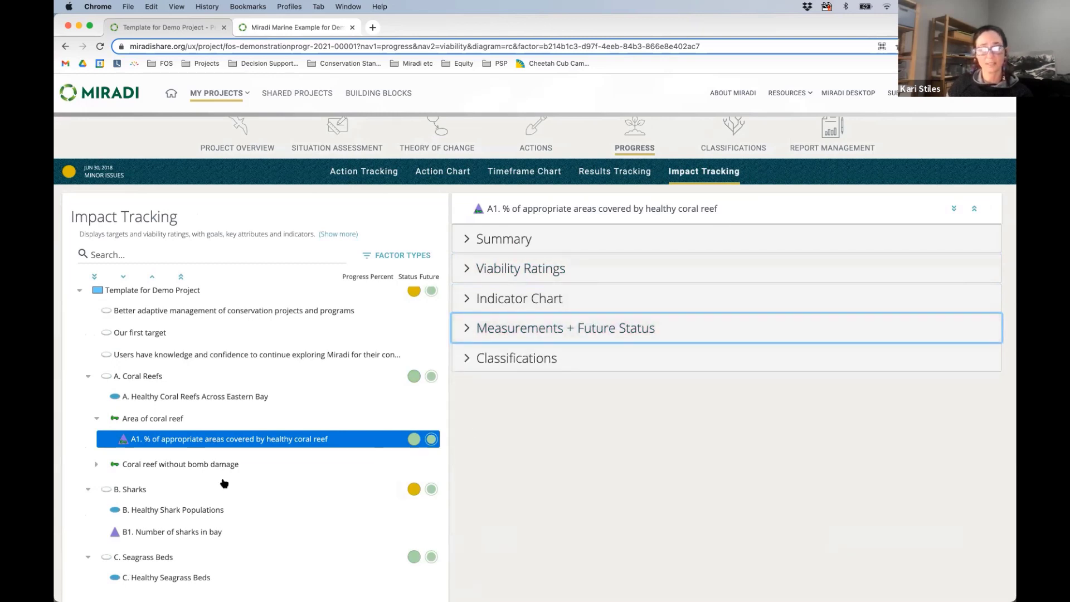
pyautogui.scroll(-3, 224, 482)
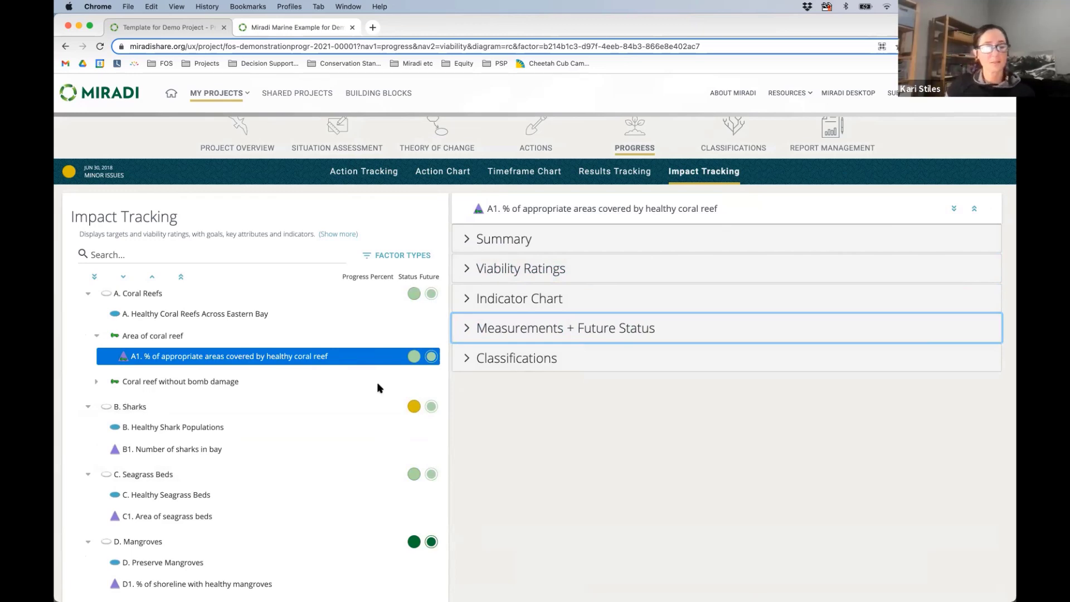
pyautogui.scroll(2, 556, 443)
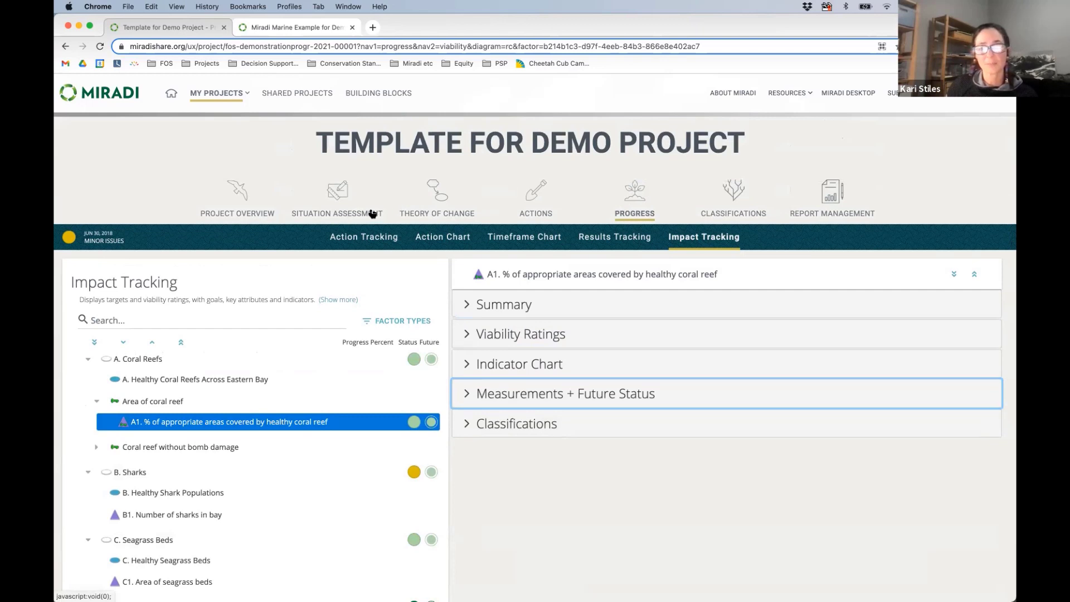
# Open Target Viability under Situation Assessment and expand the "Coral reef without bomb damage" key attribute.
pyautogui.click(323, 203)
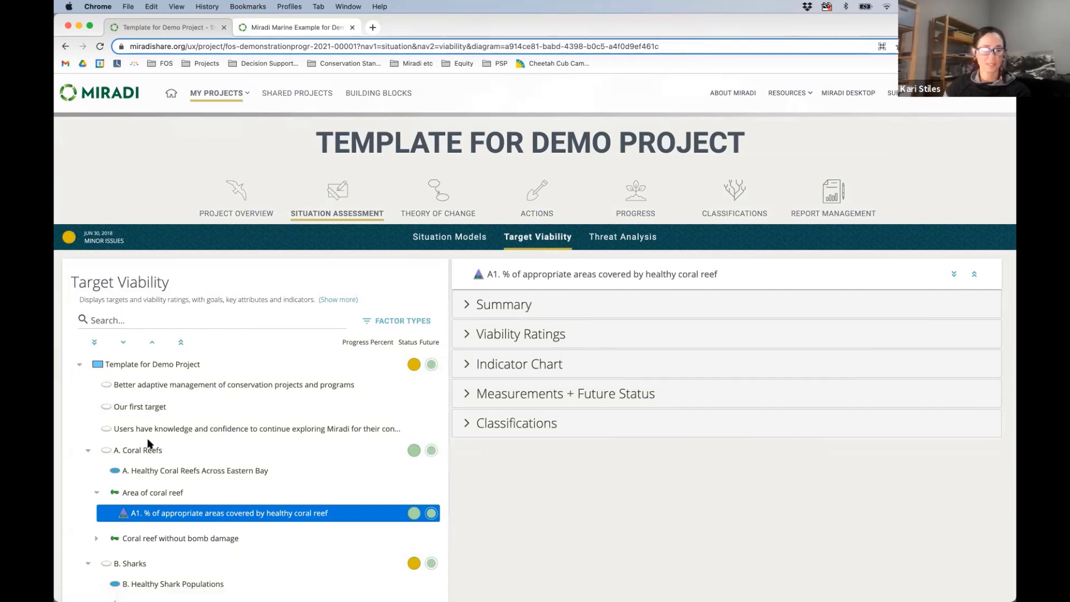
pyautogui.click(78, 365)
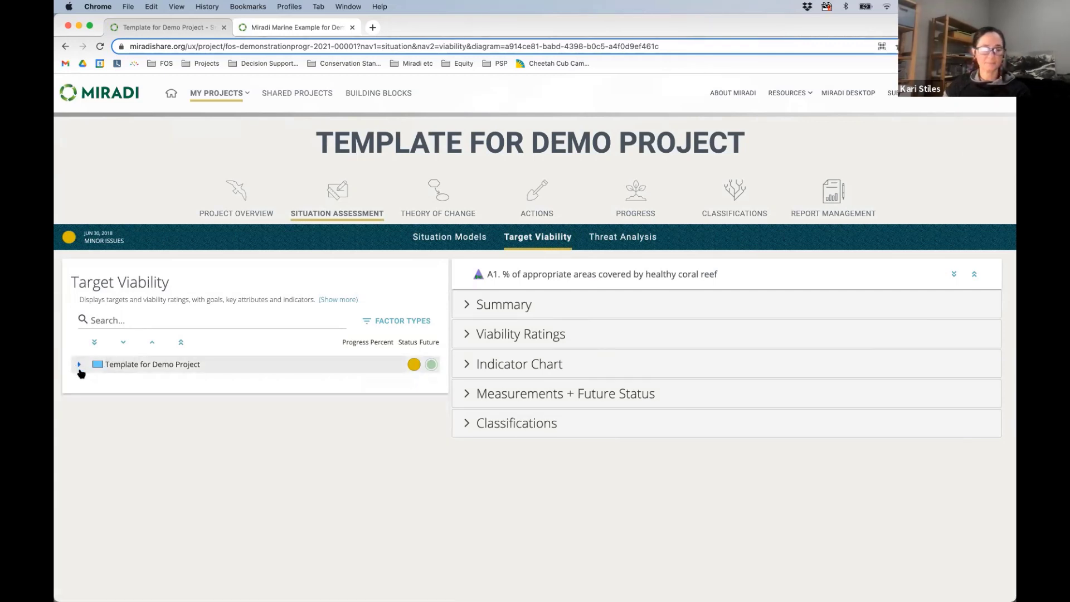
pyautogui.click(79, 366)
pyautogui.scroll(-1, 221, 320)
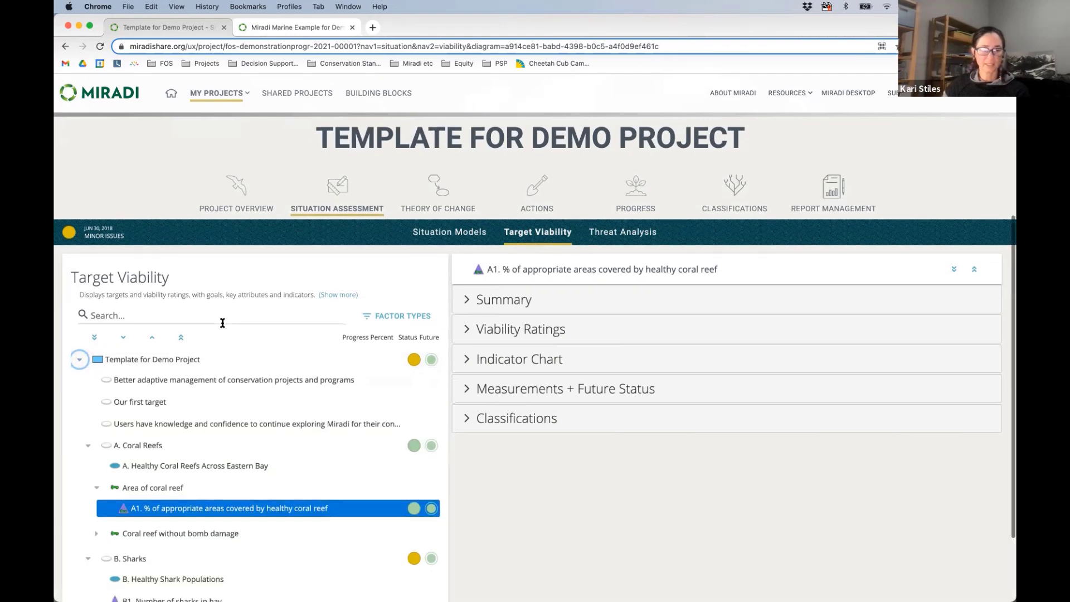
pyautogui.scroll(-3, 256, 409)
pyautogui.scroll(2, 256, 411)
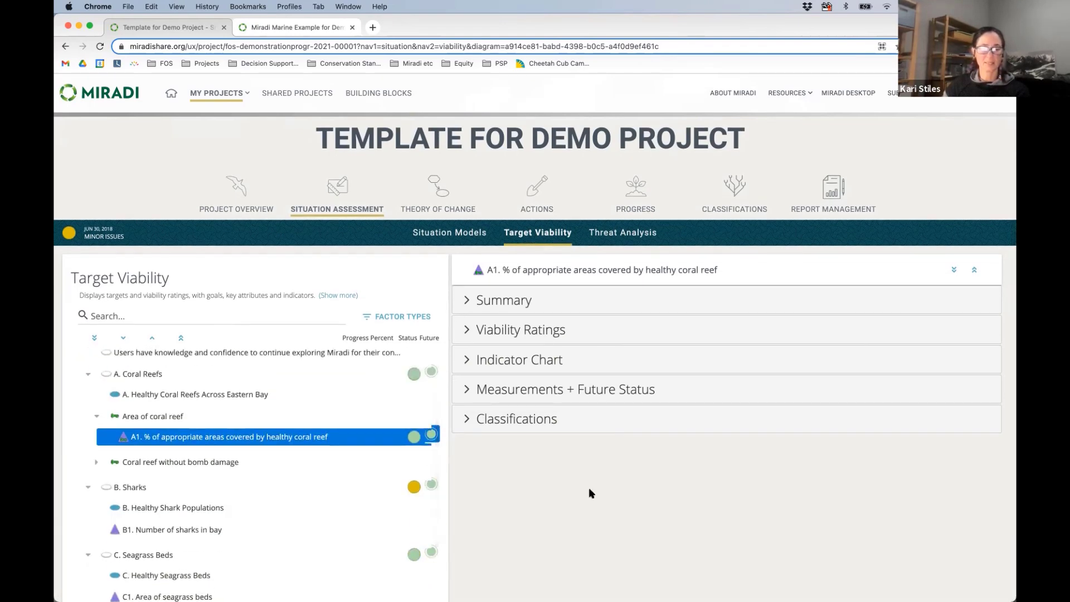
pyautogui.scroll(-3, 587, 492)
pyautogui.click(96, 360)
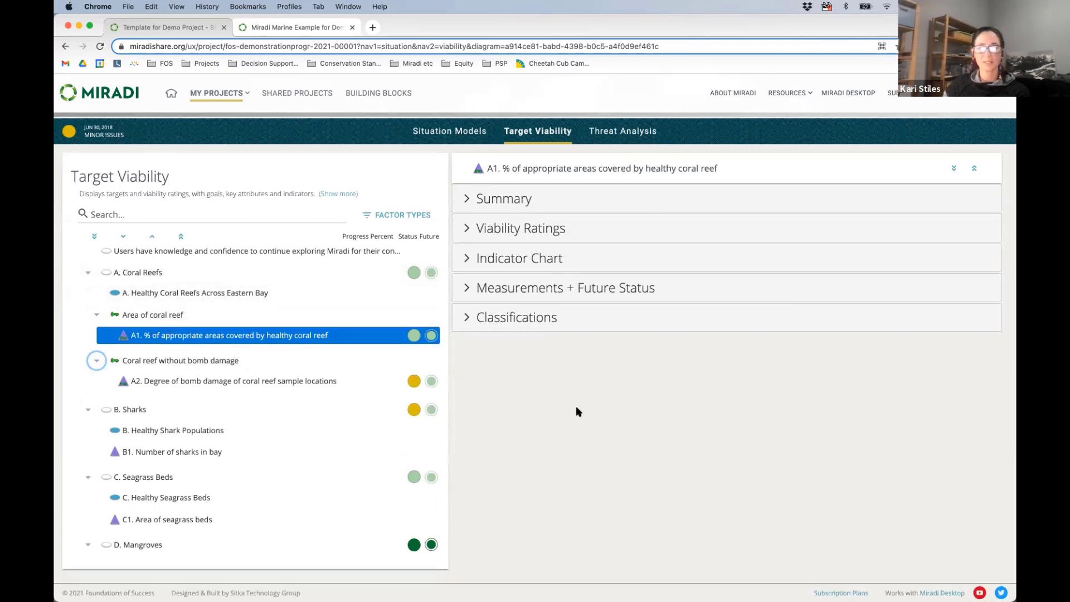
# Open Threat Analysis and examine the matrix of target-threat ratings.
pyautogui.scroll(2, 576, 405)
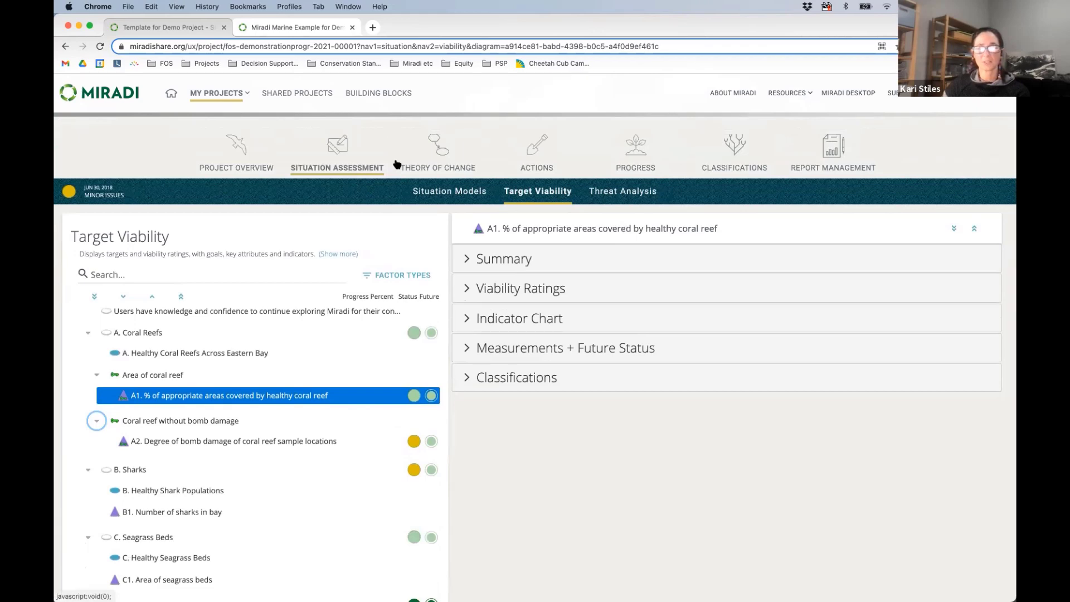
pyautogui.click(621, 192)
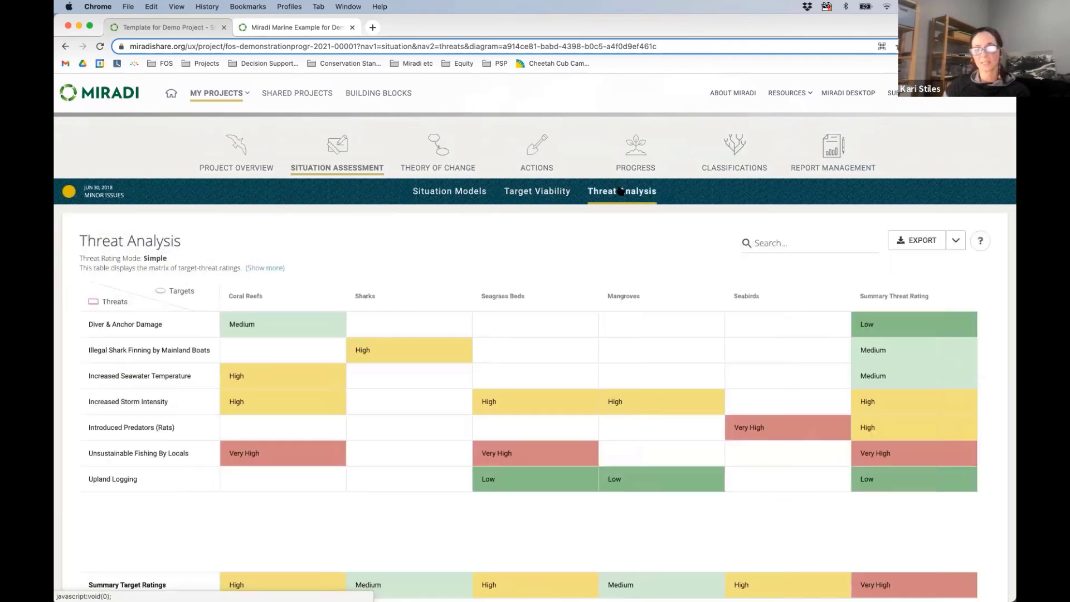
pyautogui.scroll(-1, 676, 221)
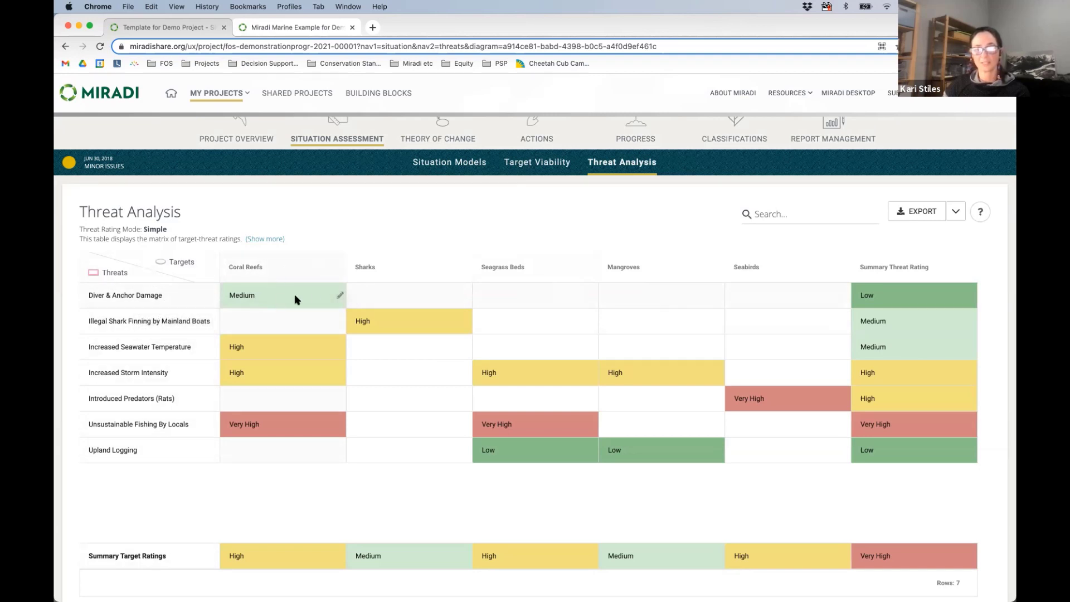
# Rate the Diver & Anchor Damage threat upon Coral Reefs with Scope Very High and Severity High.
pyautogui.click(340, 295)
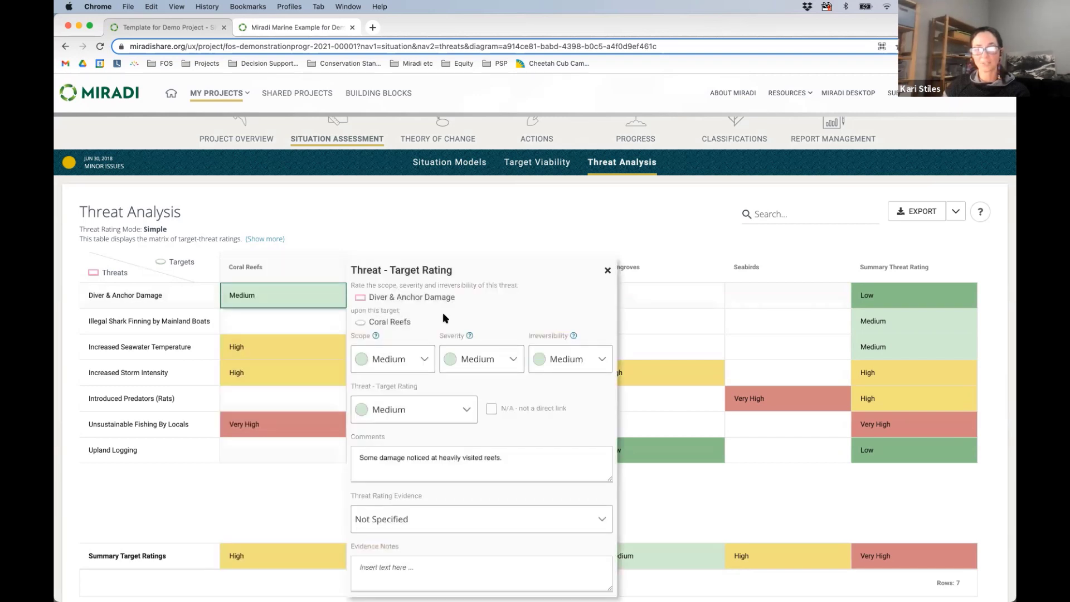
pyautogui.scroll(-1, 437, 329)
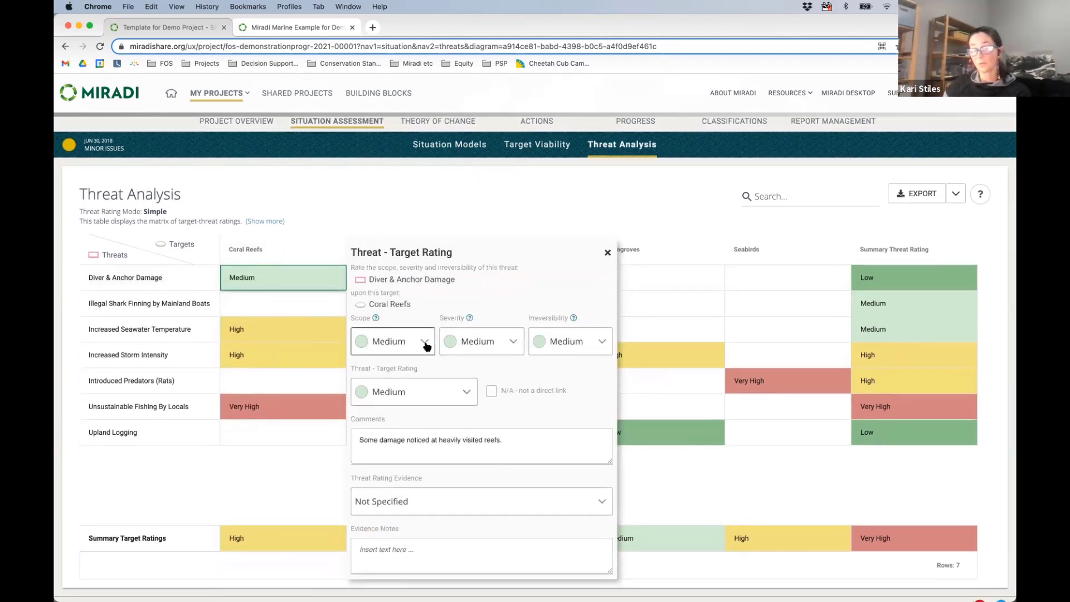
pyautogui.click(425, 343)
pyautogui.click(392, 474)
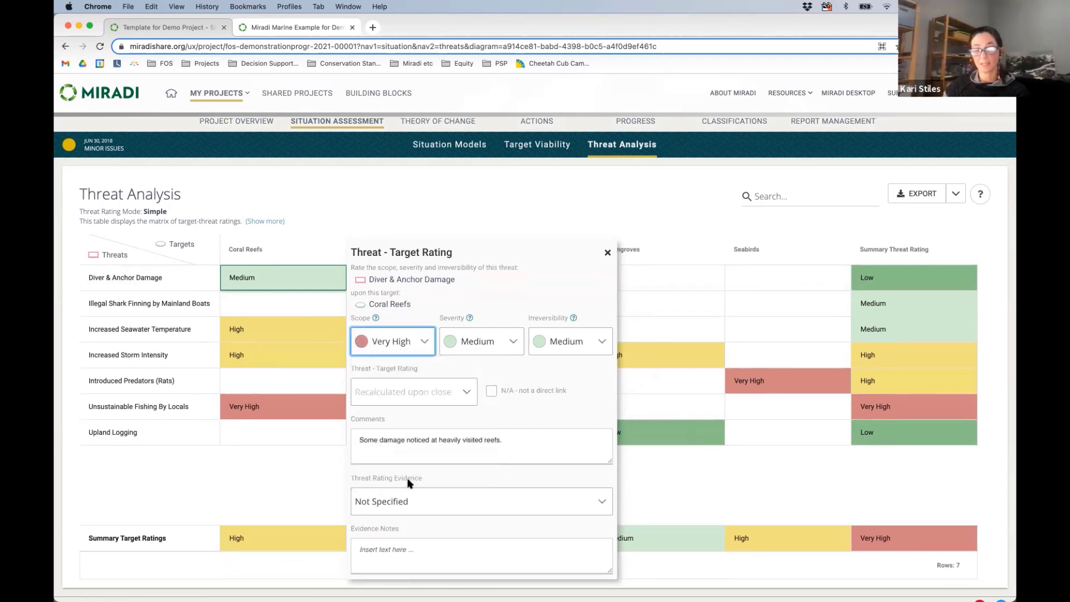
pyautogui.click(514, 341)
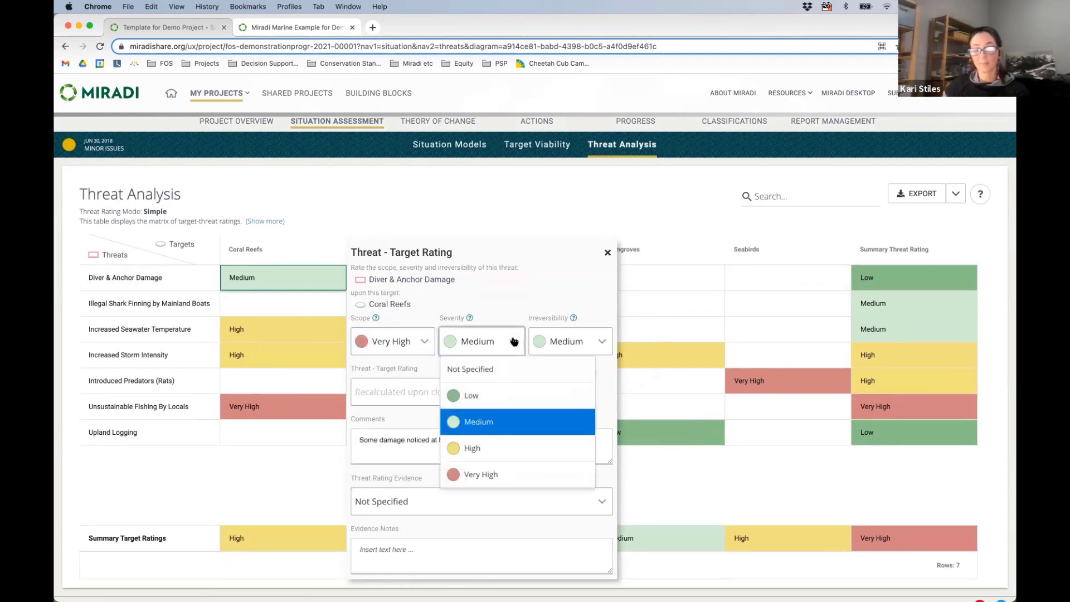
pyautogui.click(483, 448)
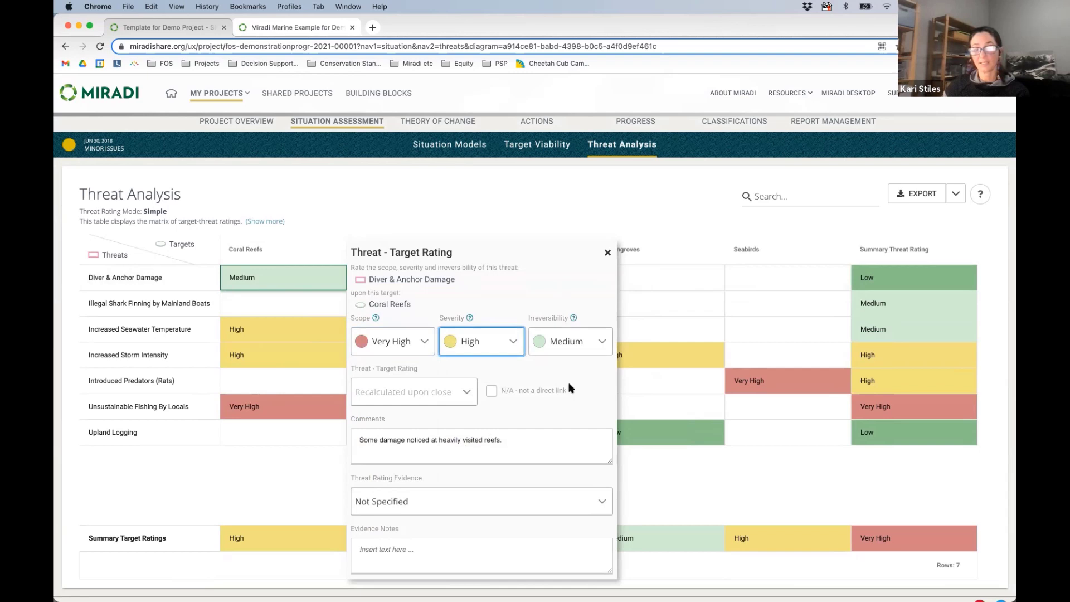
# Set the Threat Rating Evidence for Diver & Anchor Damage upon Coral Reefs to Rapid Assessment and close the rating.
pyautogui.scroll(-1, 569, 388)
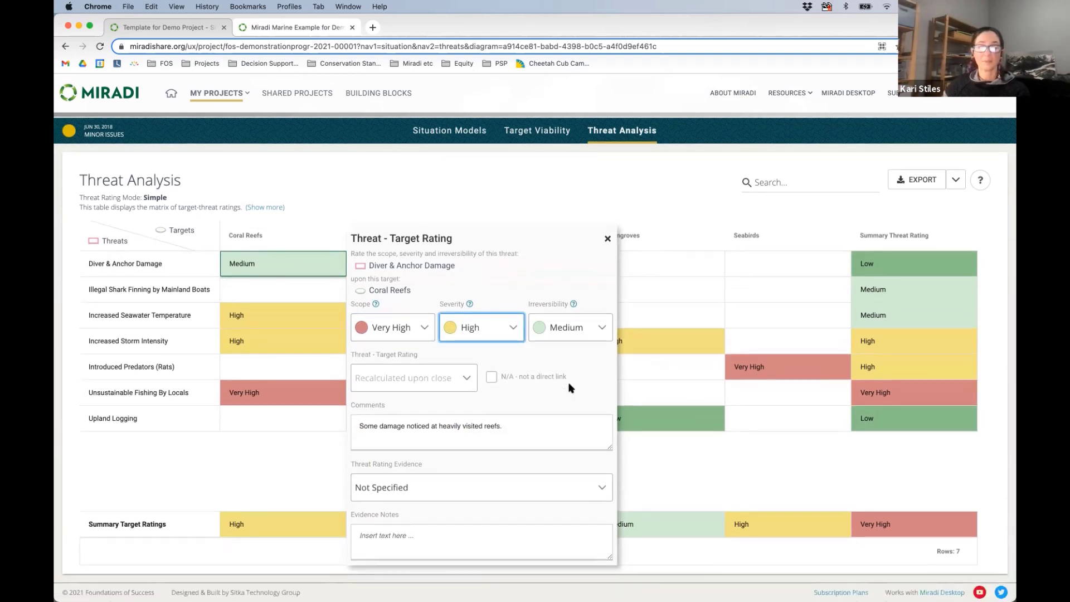
pyautogui.click(439, 480)
pyautogui.click(420, 429)
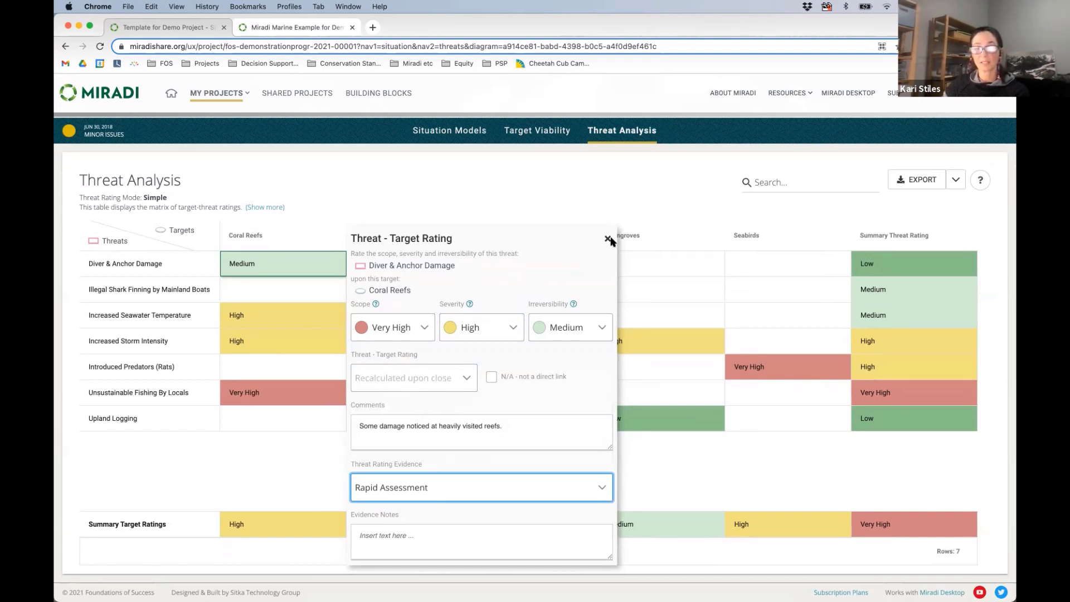
pyautogui.click(608, 239)
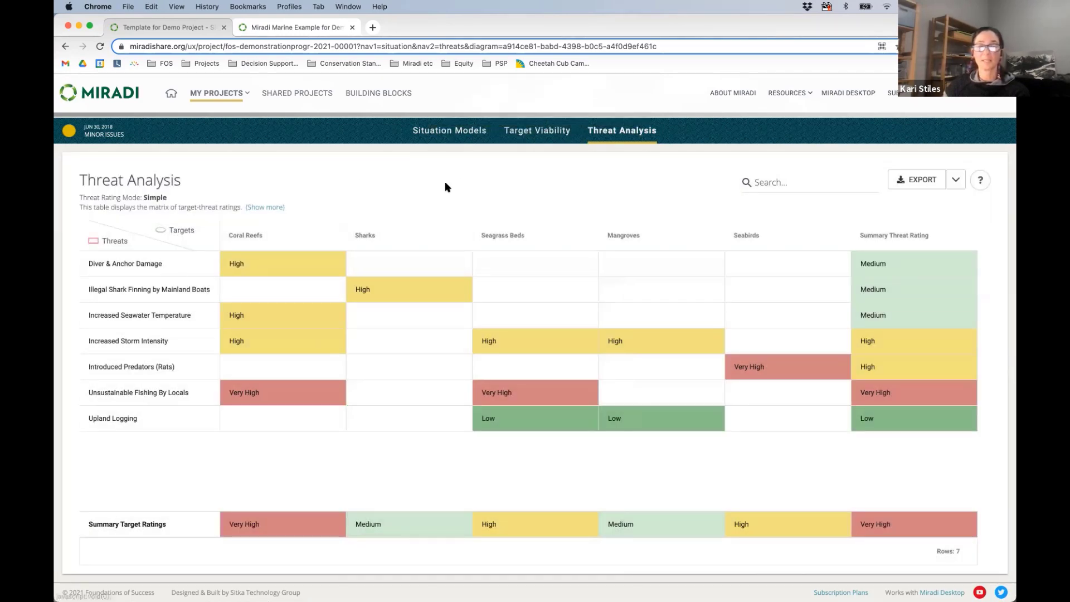
pyautogui.scroll(1, 445, 187)
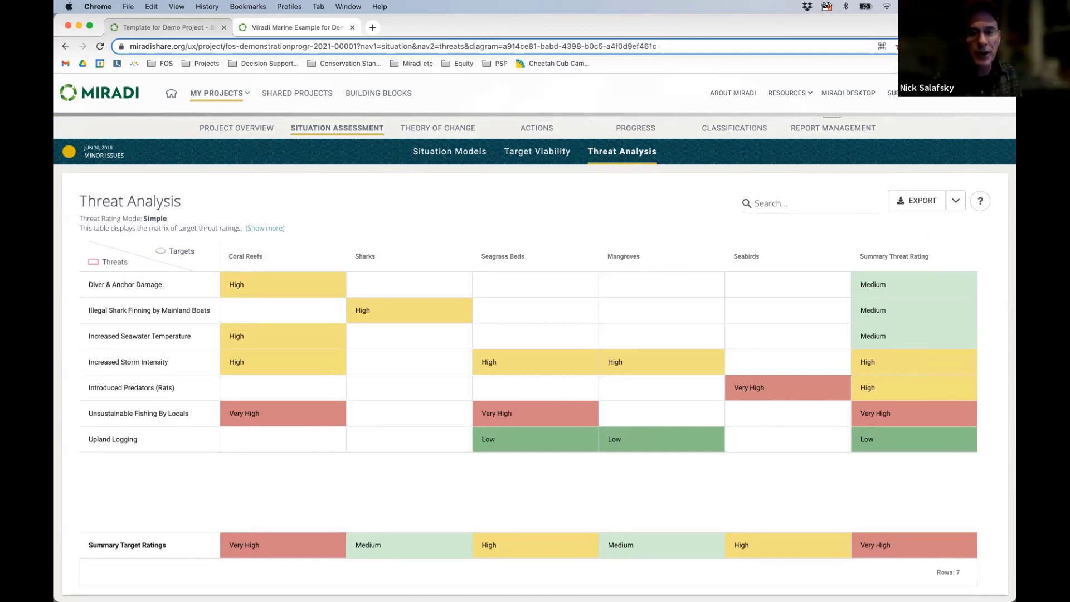
pyautogui.scroll(1, 410, 191)
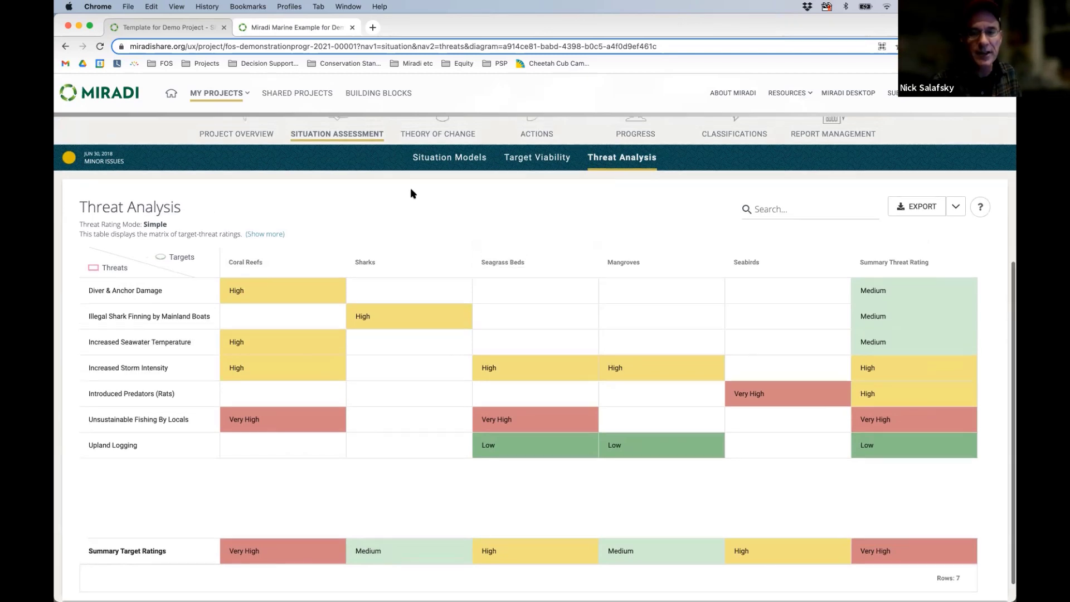
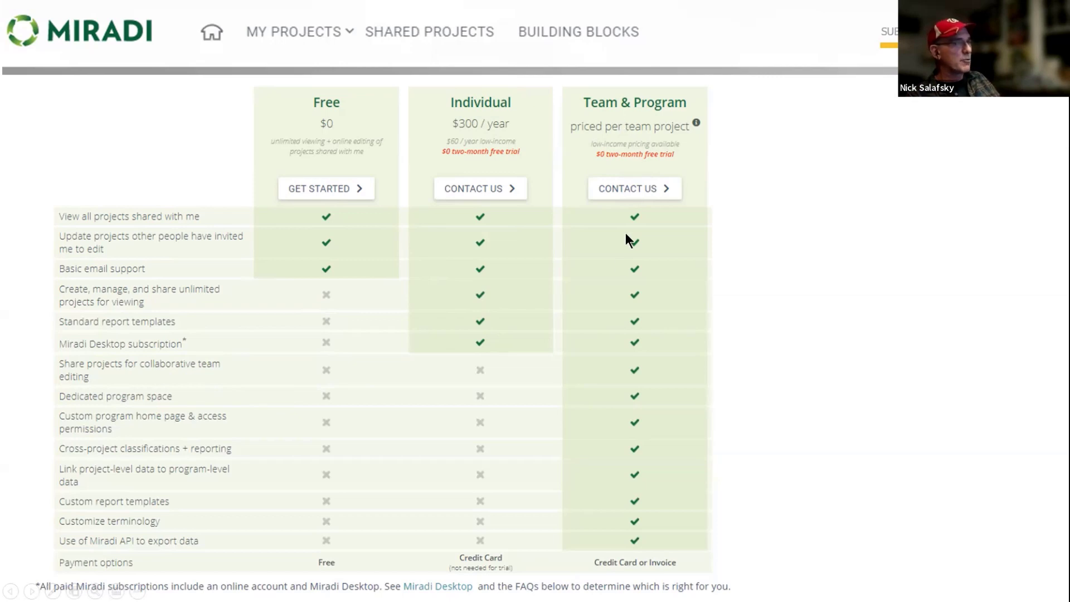
pyautogui.click(618, 215)
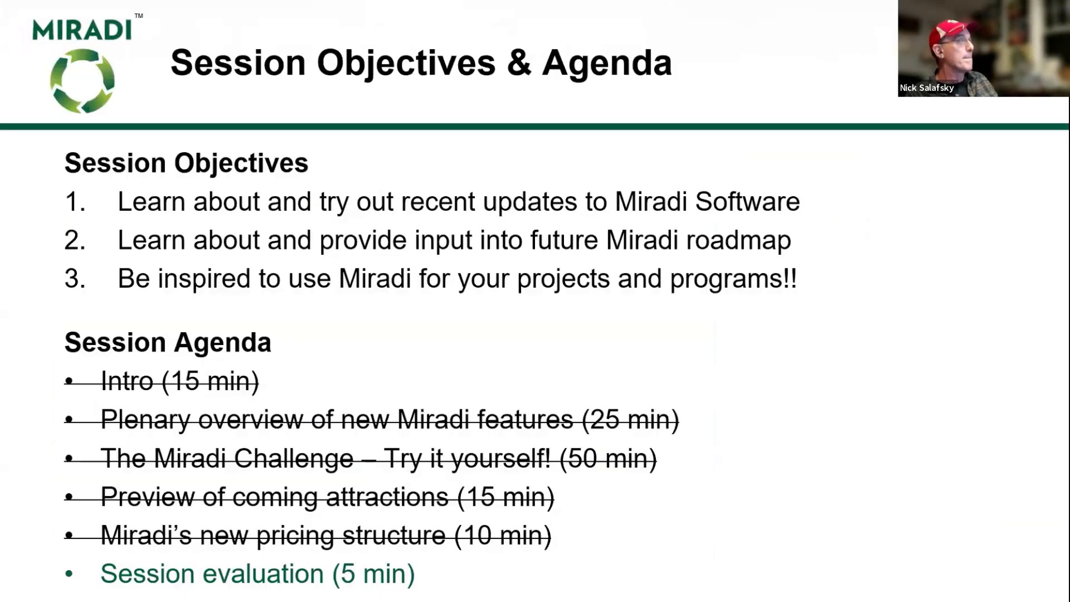
pyautogui.press('Right')
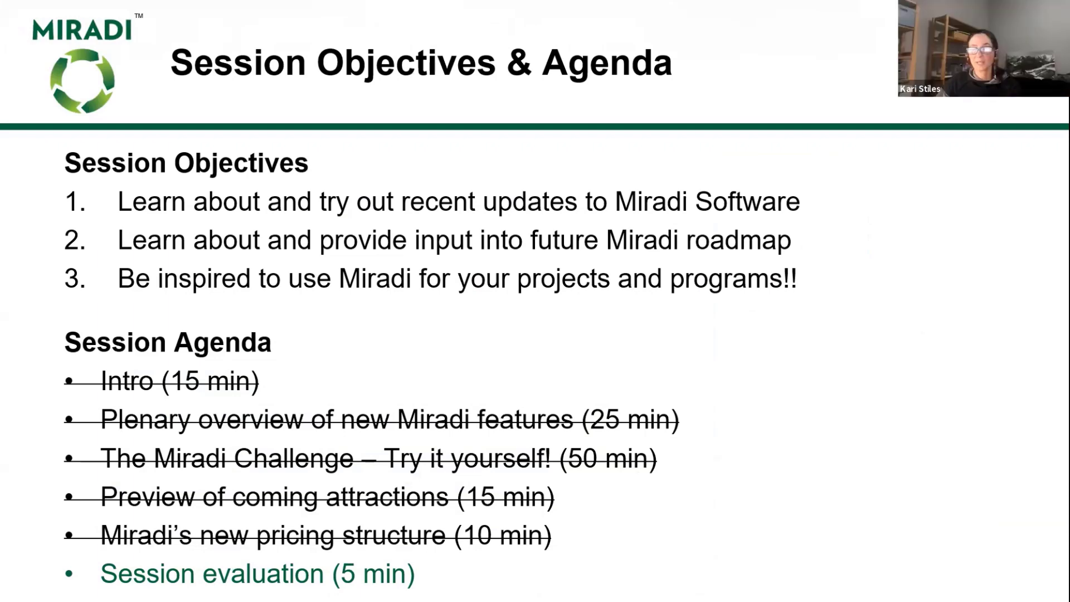
# End the slide show, switch to the browser's Miradi Share progress report and reload the Strategy + Activity Progress Table.
pyautogui.press('Escape')
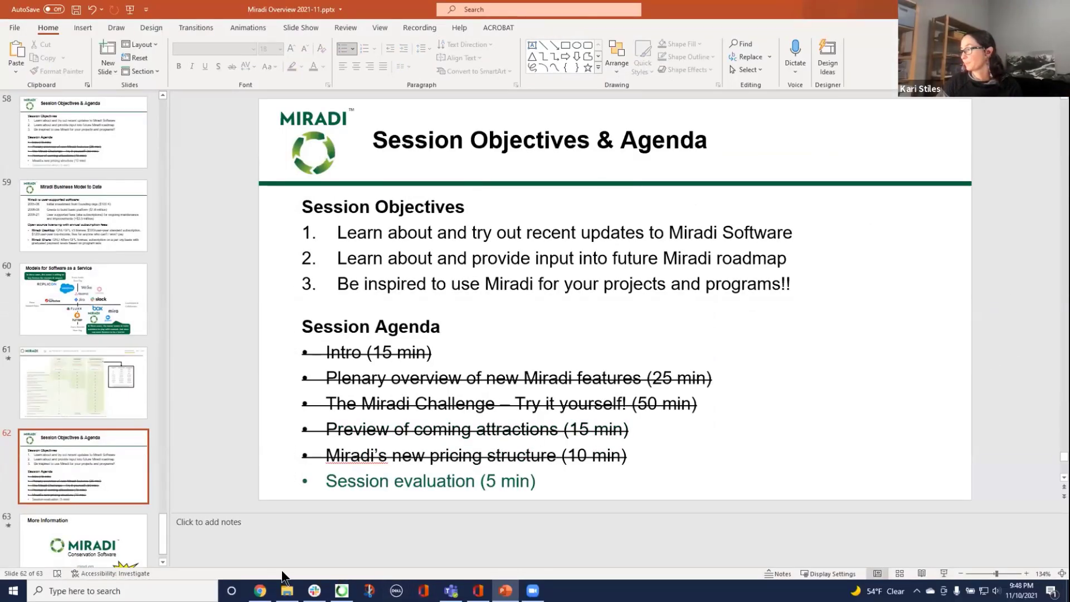
pyautogui.moveTo(260, 591)
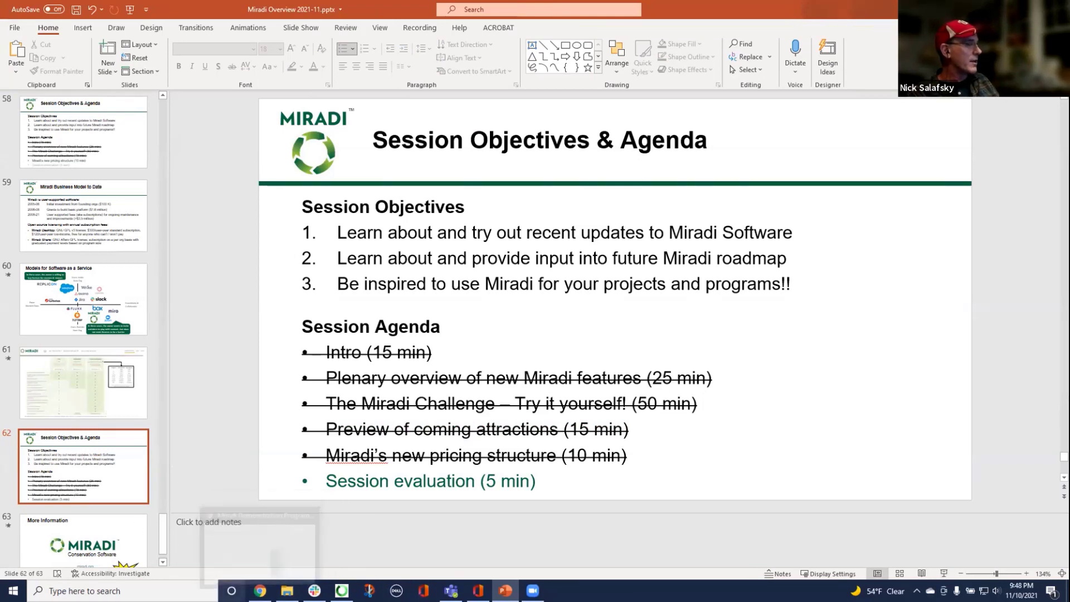
pyautogui.click(260, 591)
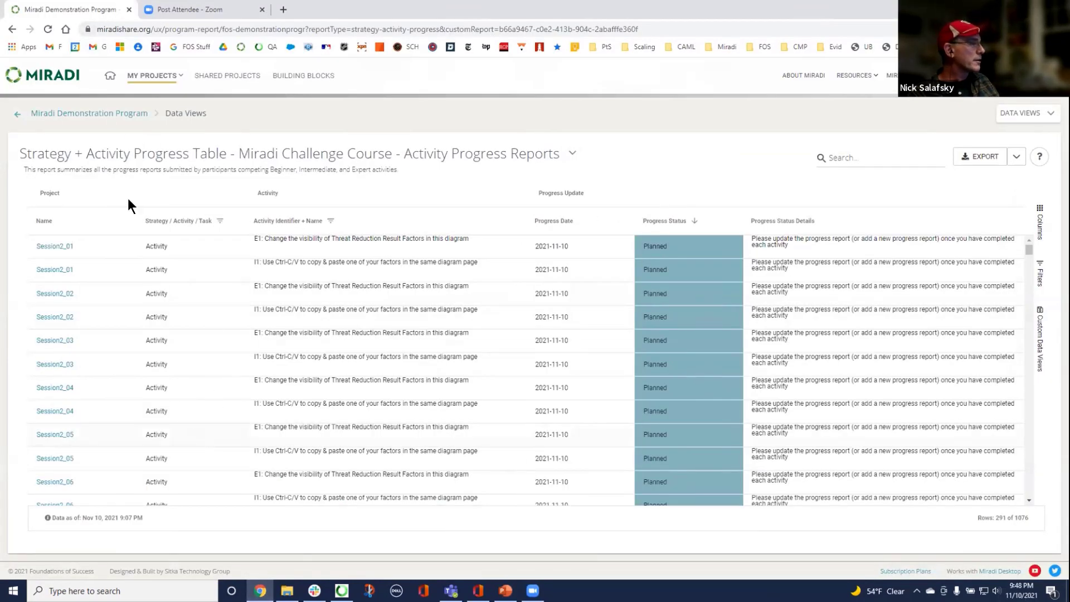
pyautogui.click(52, 26)
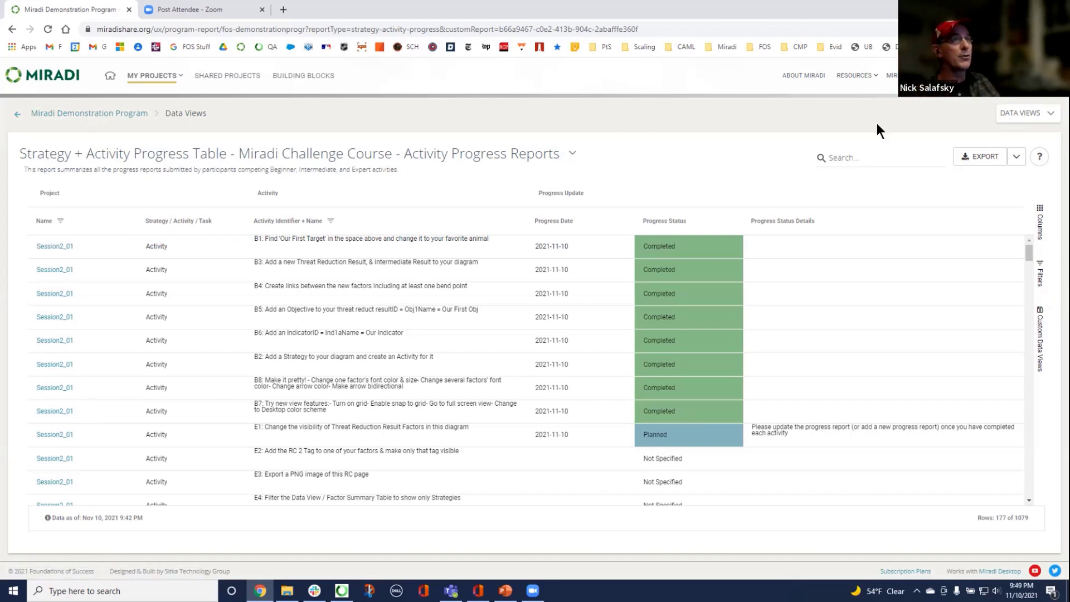
pyautogui.click(1028, 113)
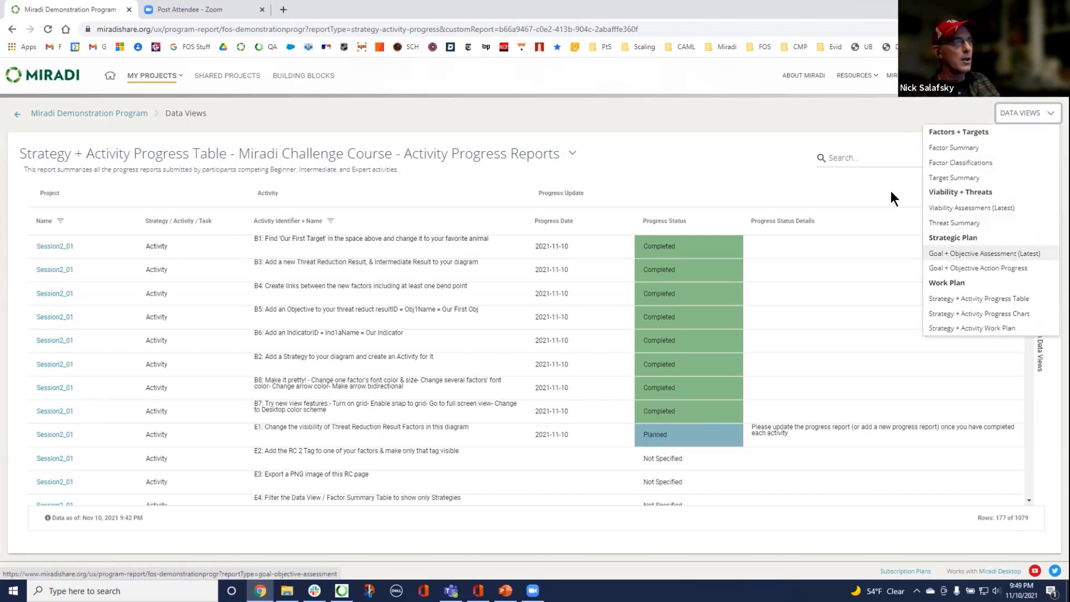
pyautogui.click(626, 112)
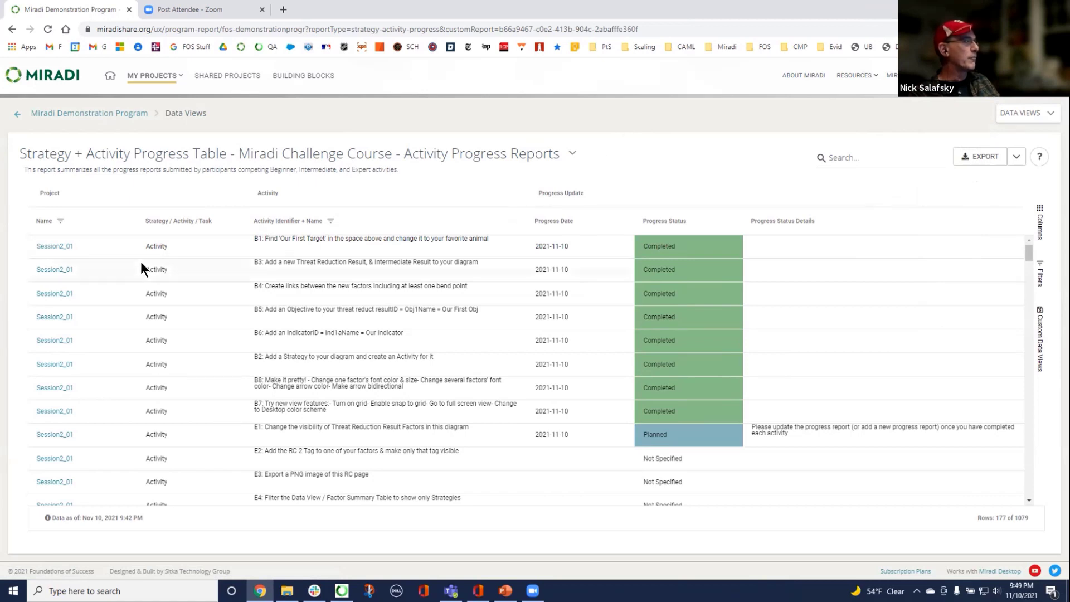
pyautogui.click(574, 154)
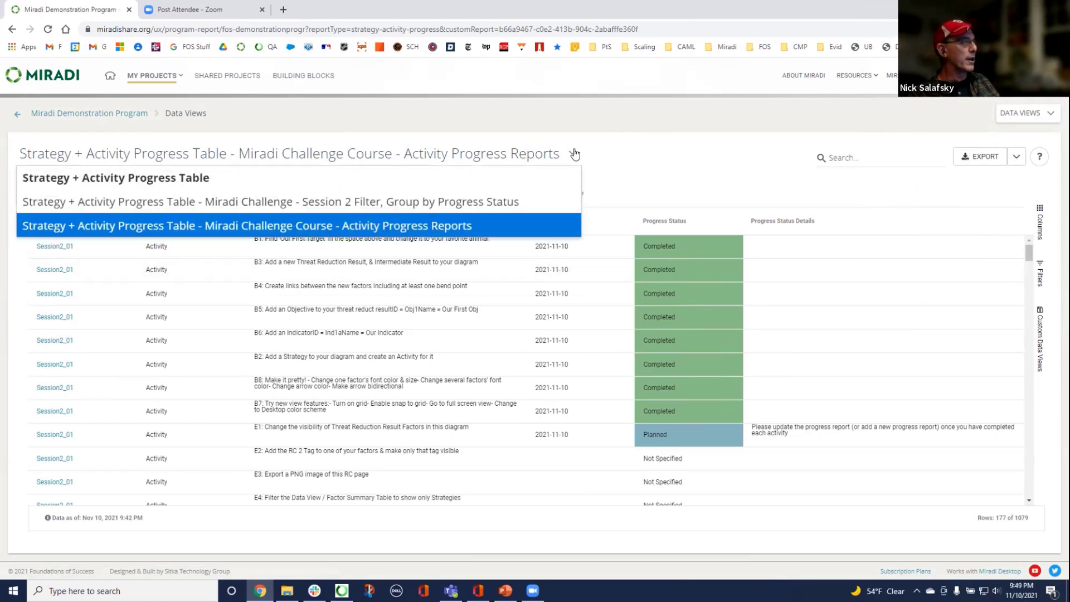
pyautogui.click(643, 150)
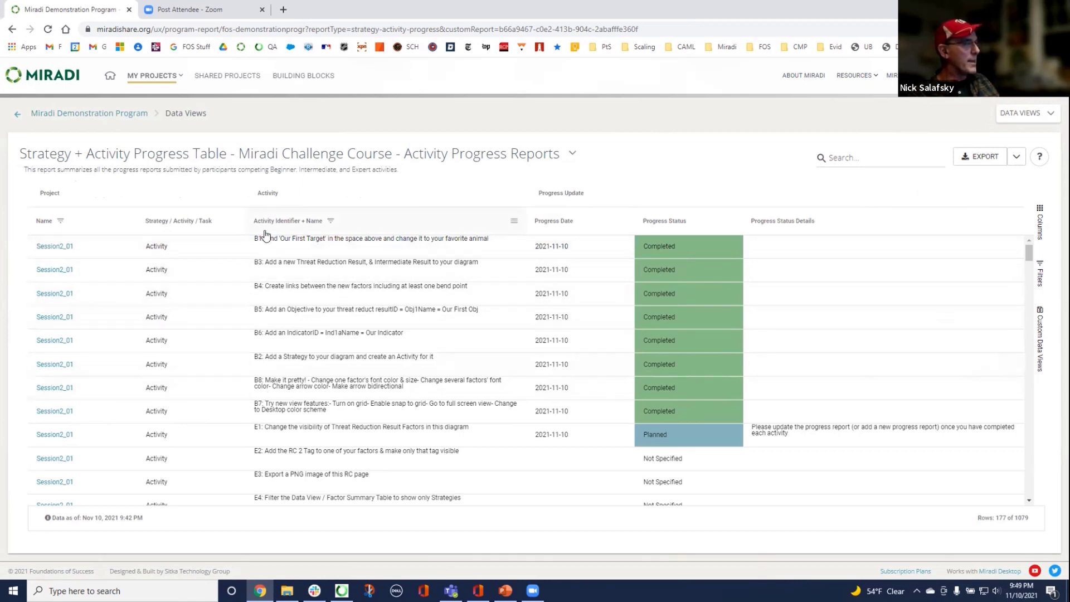
# Review Session2_01's activity progress and exclude that project using the project Name filter.
pyautogui.scroll(-4, 277, 424)
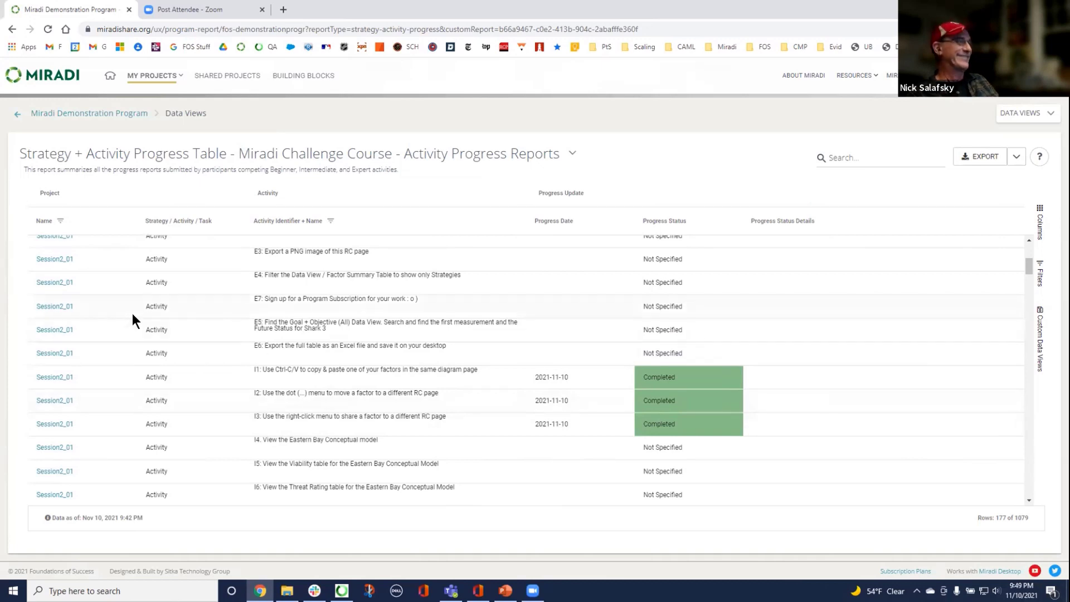
pyautogui.scroll(-5, 133, 313)
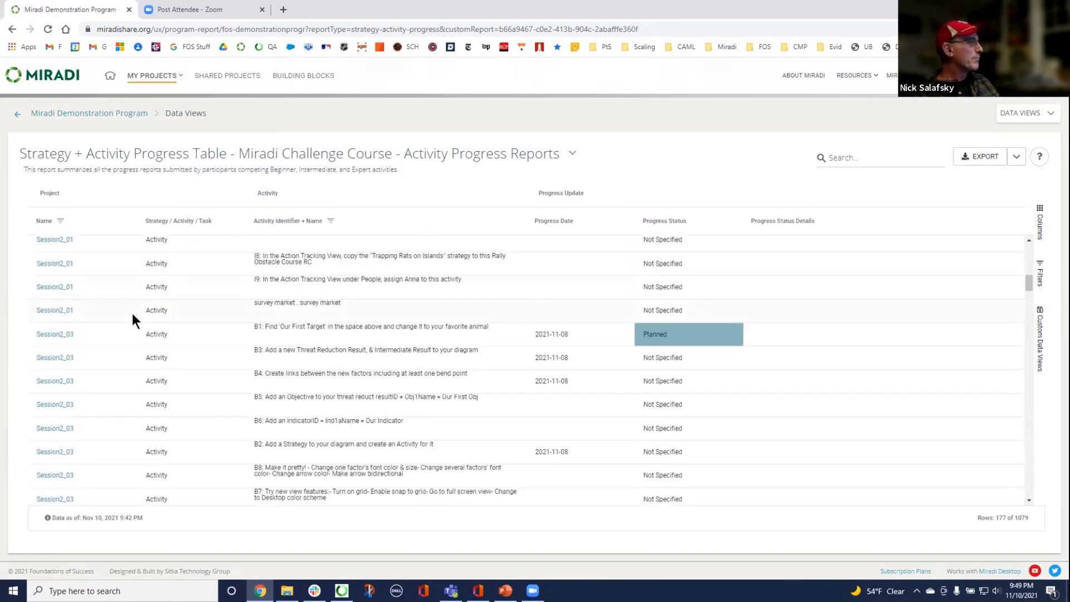
pyautogui.scroll(9, 226, 385)
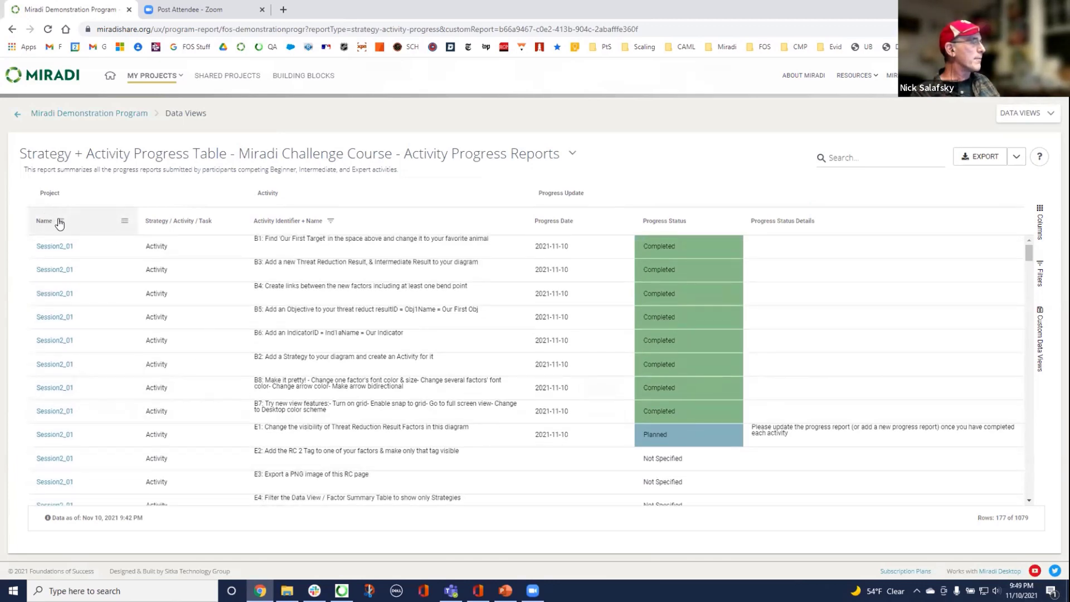
pyautogui.click(126, 221)
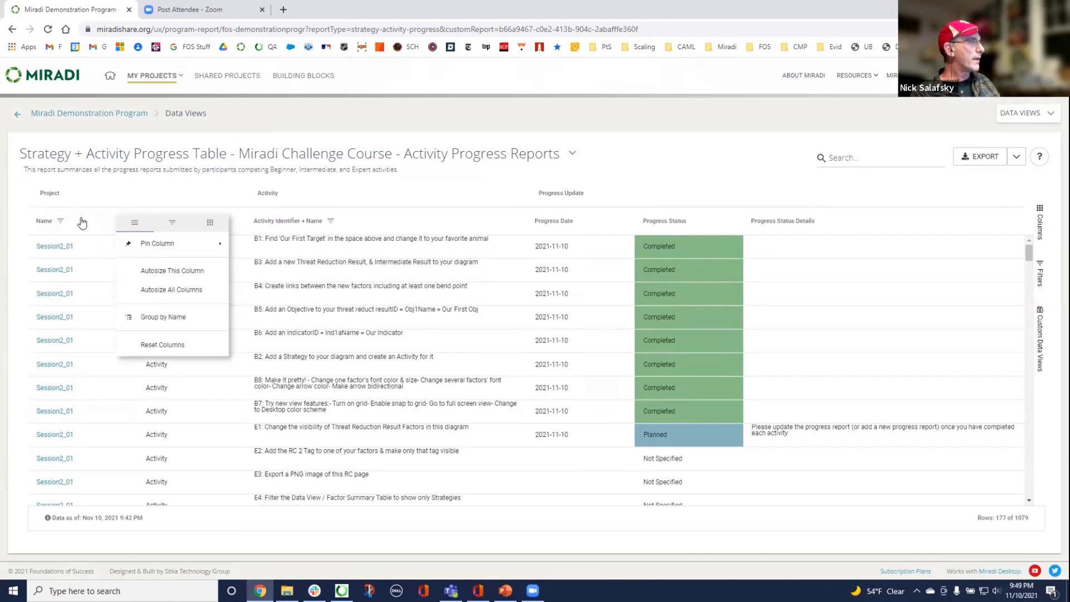
pyautogui.click(173, 228)
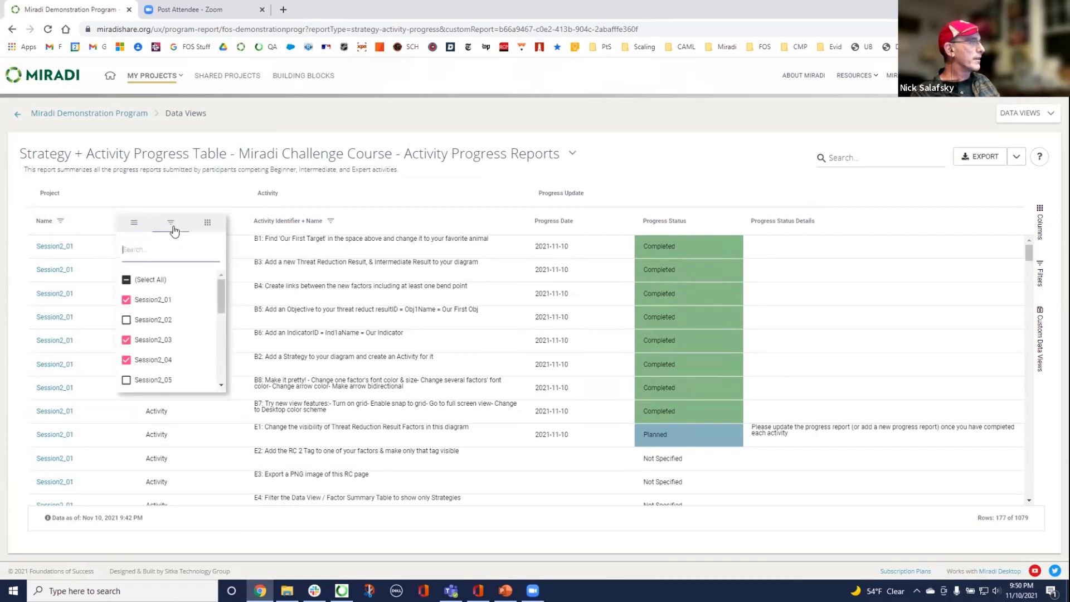
pyautogui.click(126, 299)
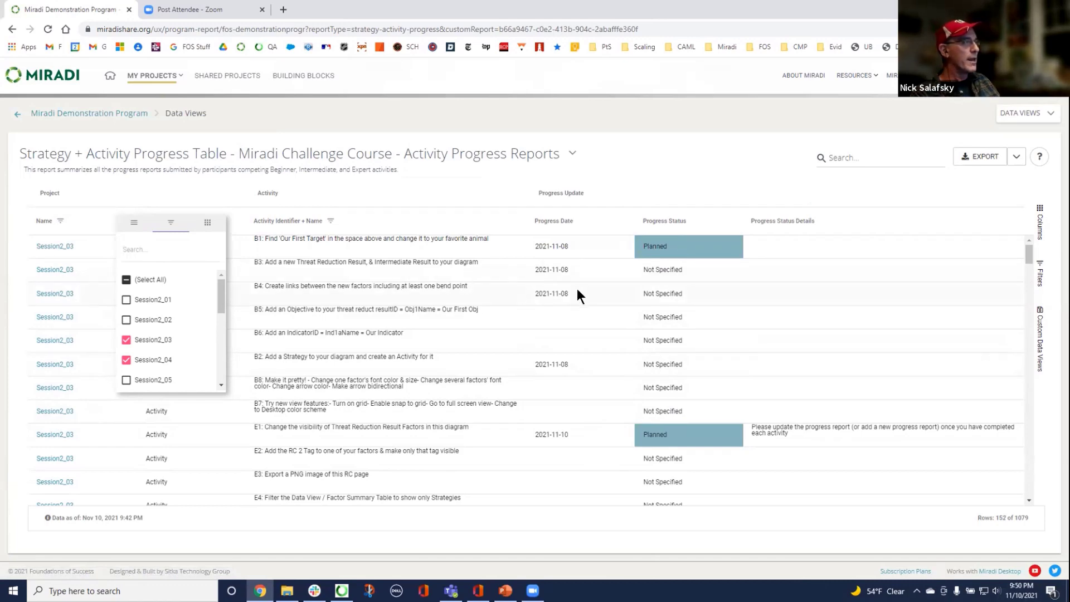
# Check Session2_03's activity statuses and remove Session2_03 from the project Name filter.
pyautogui.scroll(-5, 679, 256)
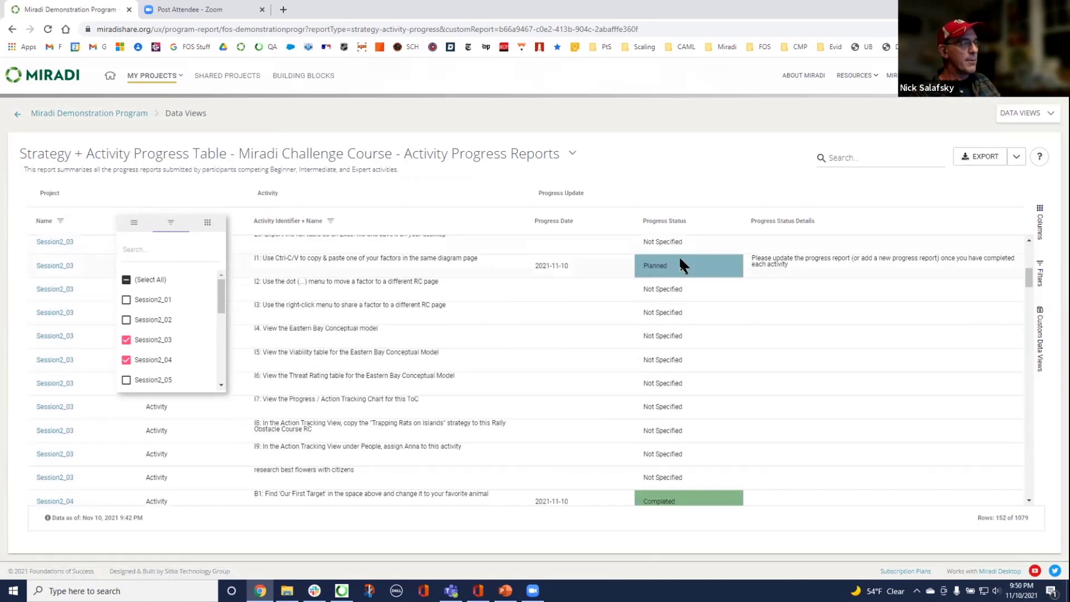
pyautogui.scroll(2, 679, 261)
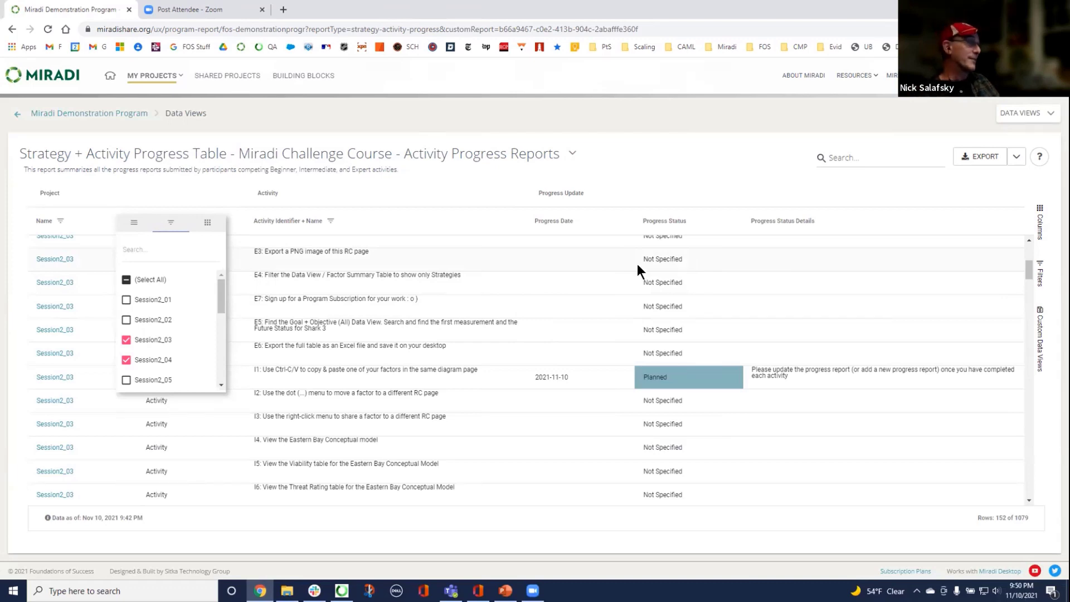
pyautogui.click(125, 339)
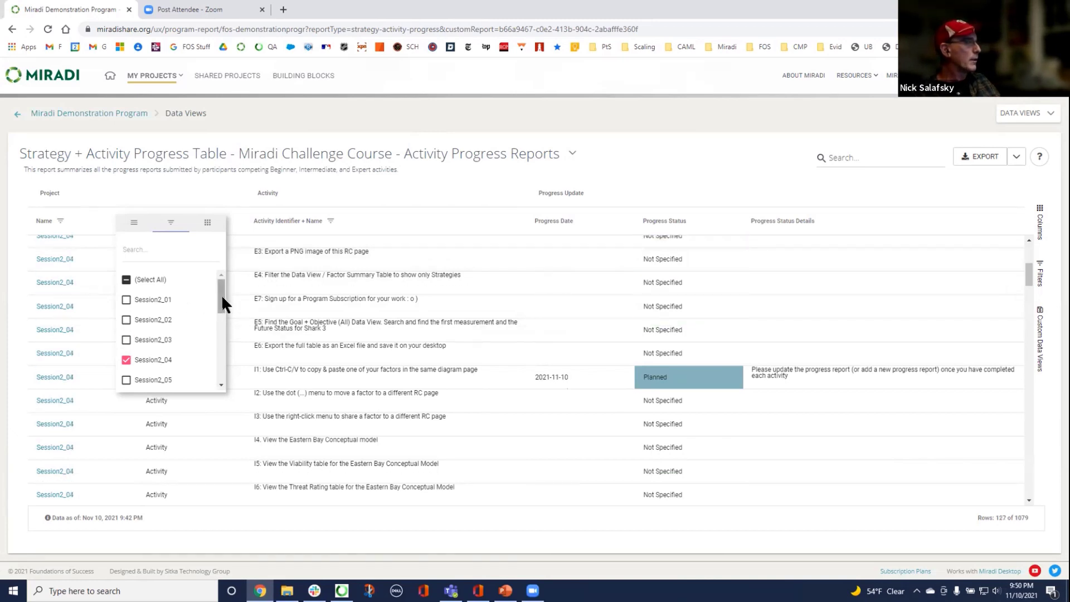
# Check which activities Session2_04 has completed and clear Session2_04 from the project Name filter.
pyautogui.moveTo(223, 299); pyautogui.dragTo(223, 308)
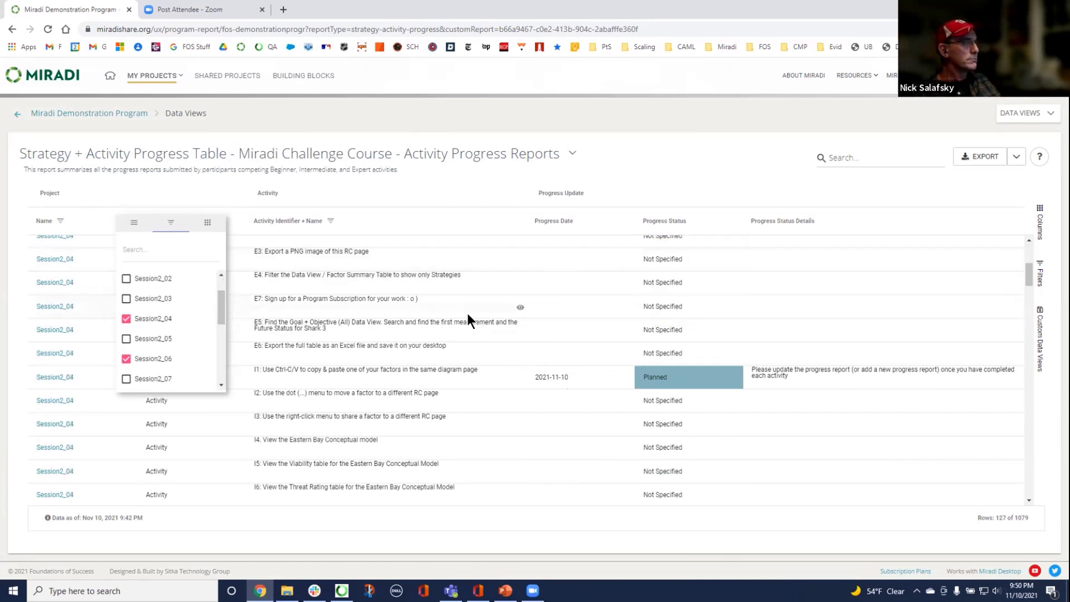
pyautogui.scroll(4, 468, 319)
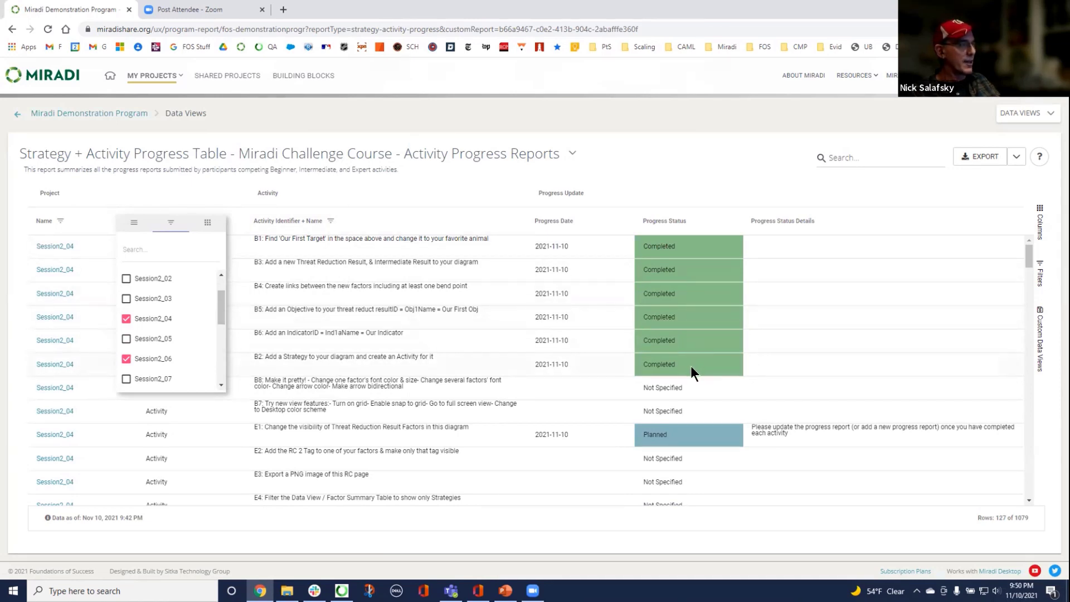
pyautogui.click(126, 317)
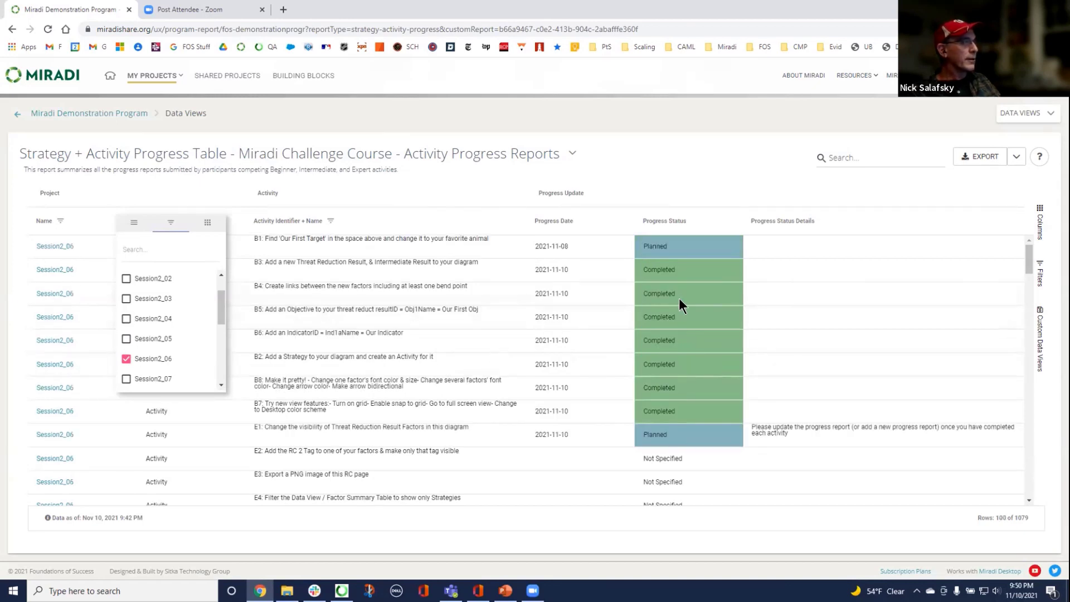
# Review Session2_06's Beginner, Expert and Intermediate activities and take Session2_06 out of the project Name filter.
pyautogui.scroll(-2, 475, 289)
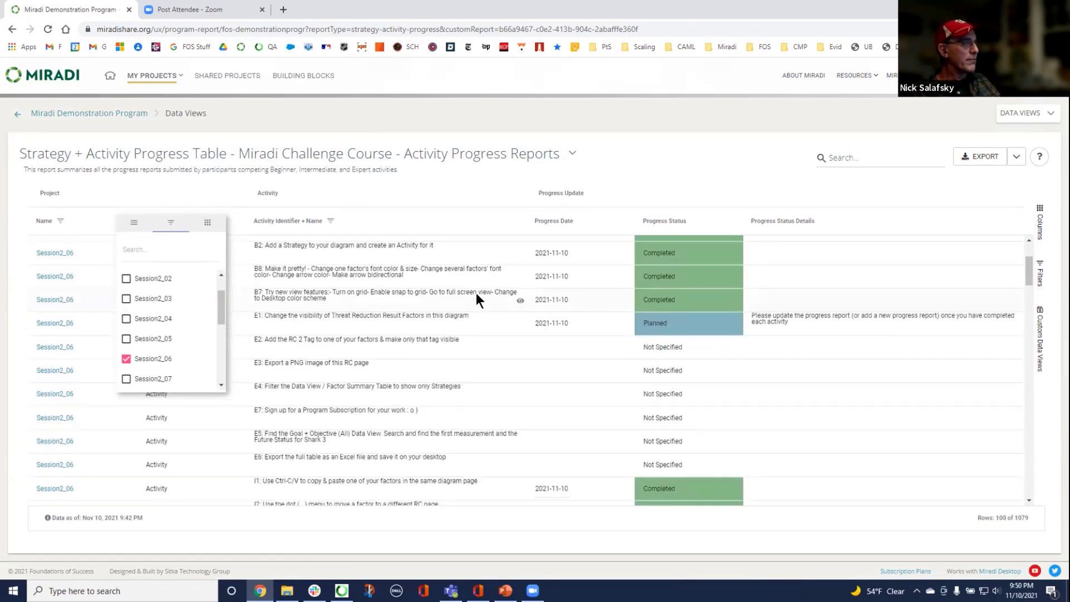
pyautogui.scroll(-4, 477, 296)
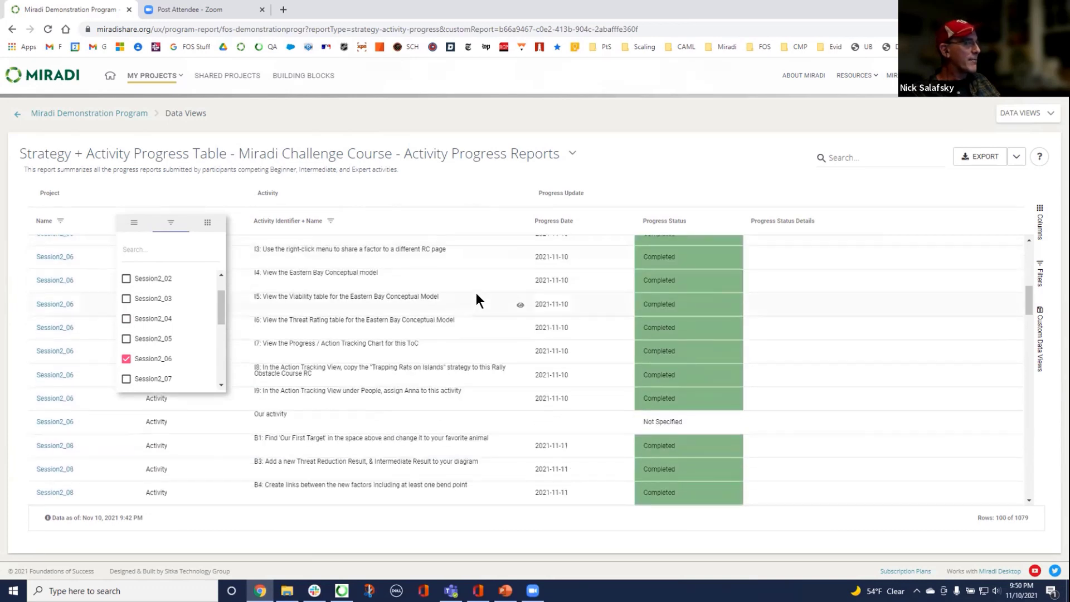
pyautogui.scroll(2, 476, 292)
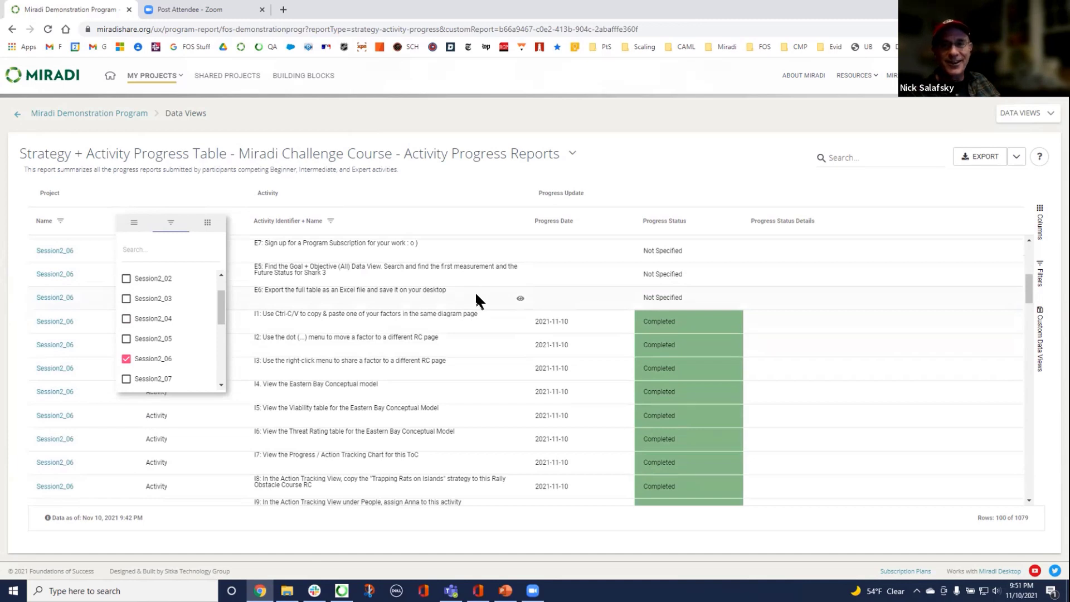
pyautogui.scroll(-4, 475, 291)
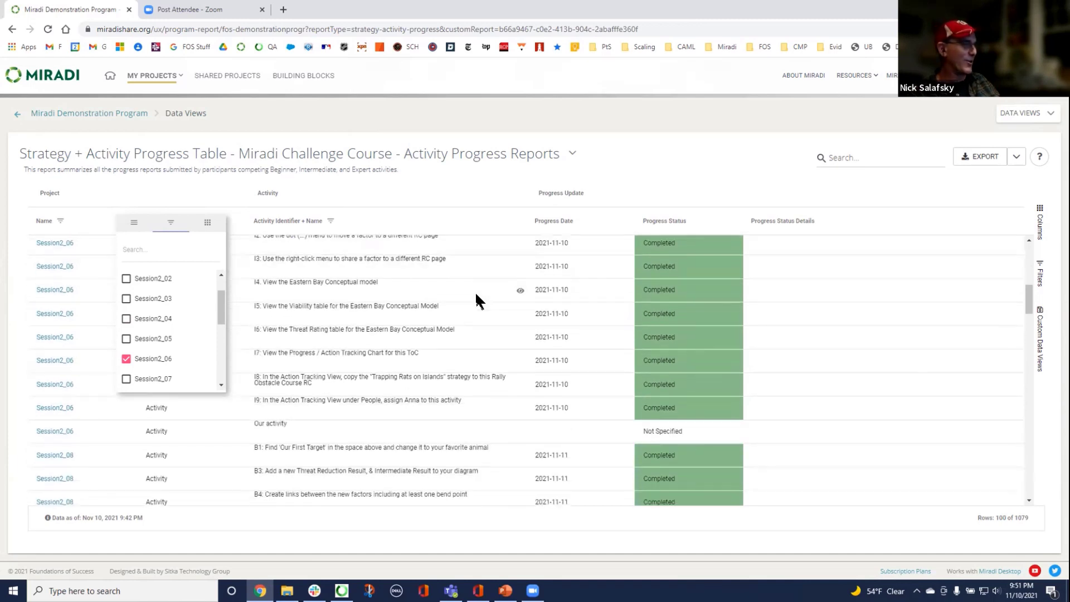
pyautogui.click(126, 358)
# Review the progress of all Session2_08 activities and deselect Session2_08 in the project Name filter.
pyautogui.moveTo(218, 317); pyautogui.dragTo(217, 334)
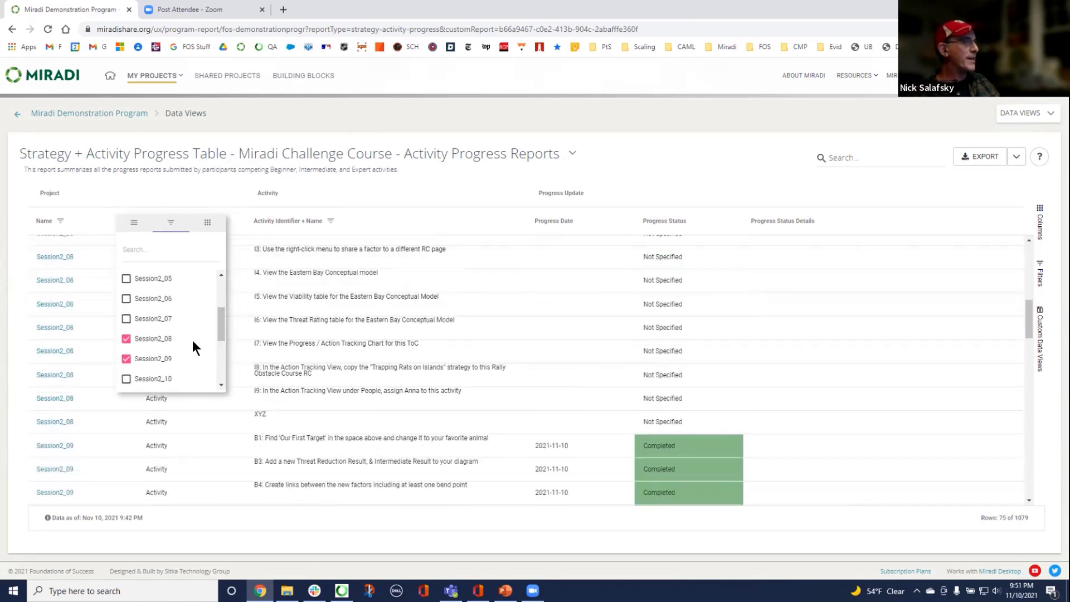
pyautogui.scroll(4, 377, 358)
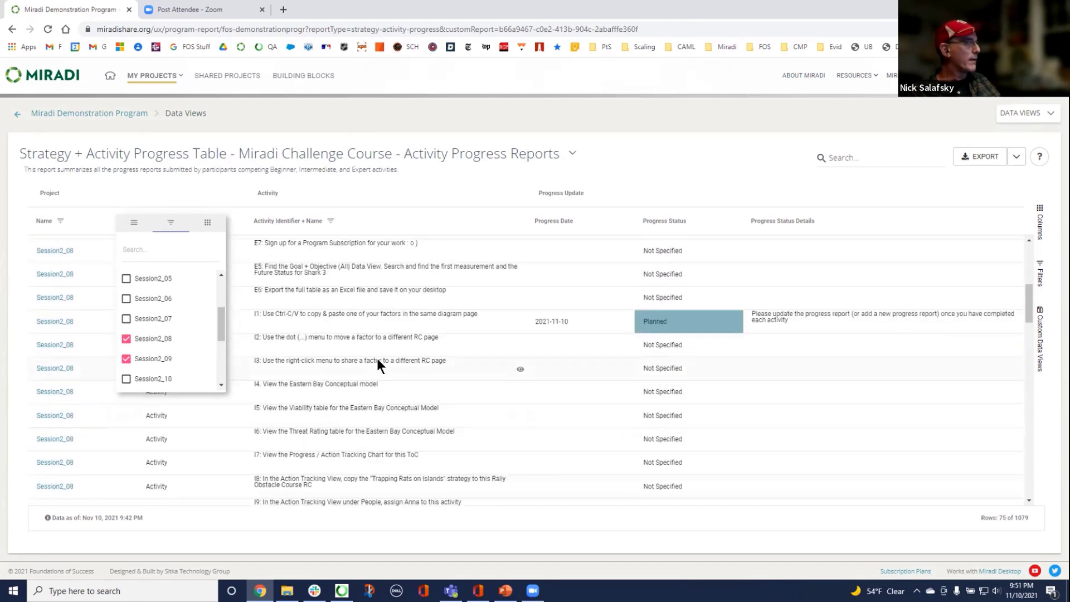
pyautogui.scroll(10, 377, 363)
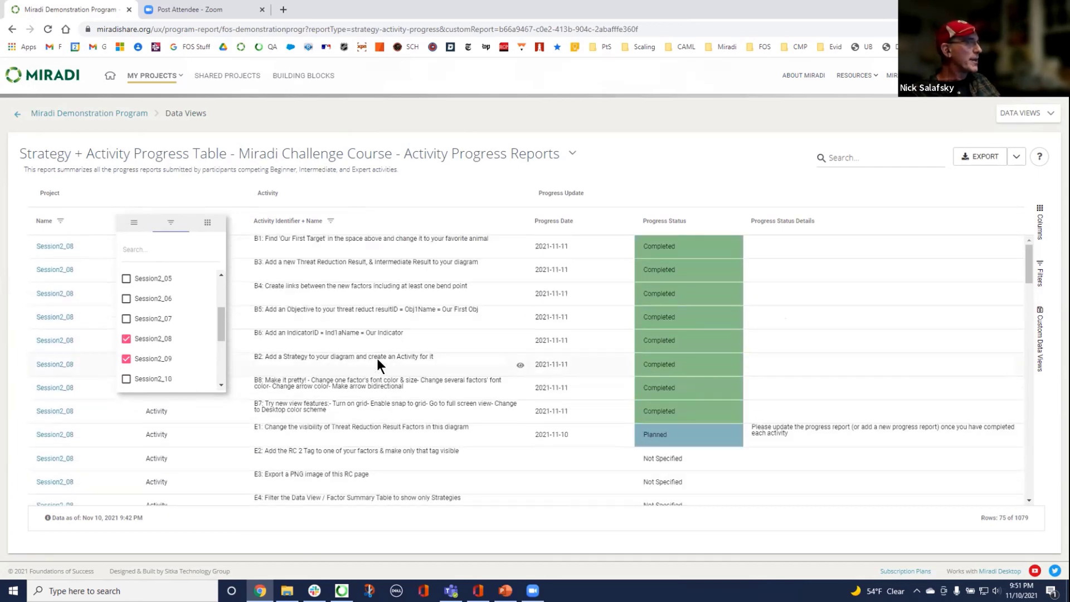
pyautogui.scroll(-4, 655, 266)
pyautogui.scroll(-4, 655, 264)
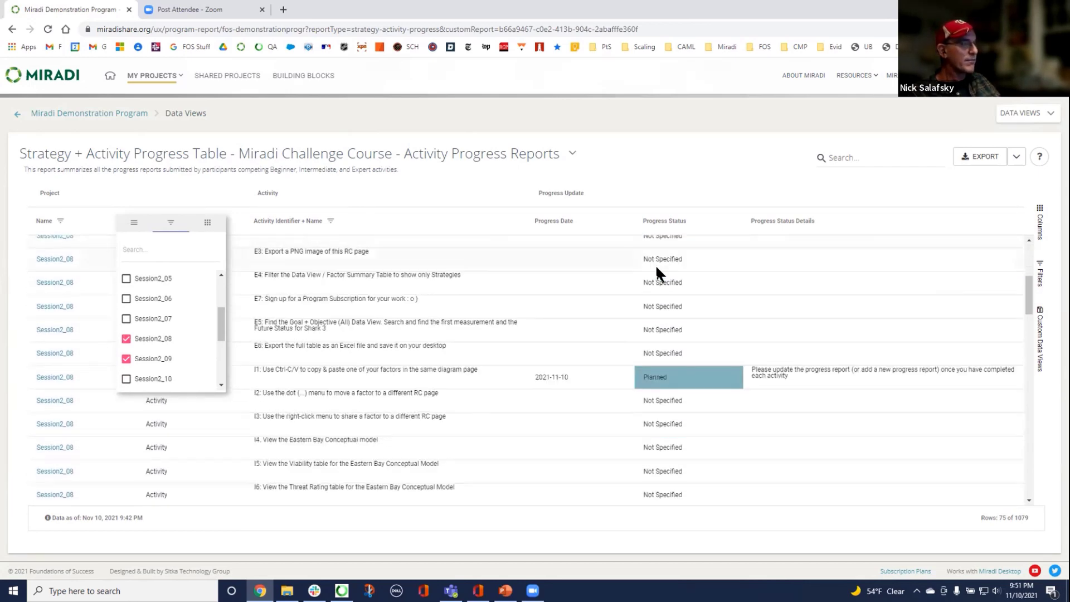
pyautogui.click(127, 339)
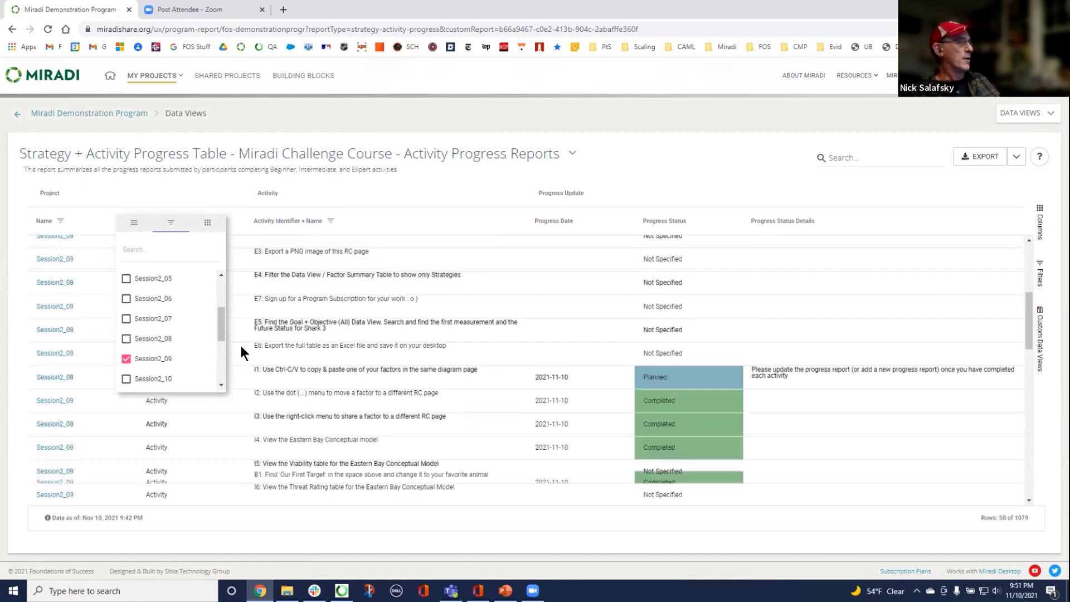
# Compare Session2_09's activity statuses with Session2_14's and drop Session2_09 from the project Name filter.
pyautogui.scroll(-3, 342, 349)
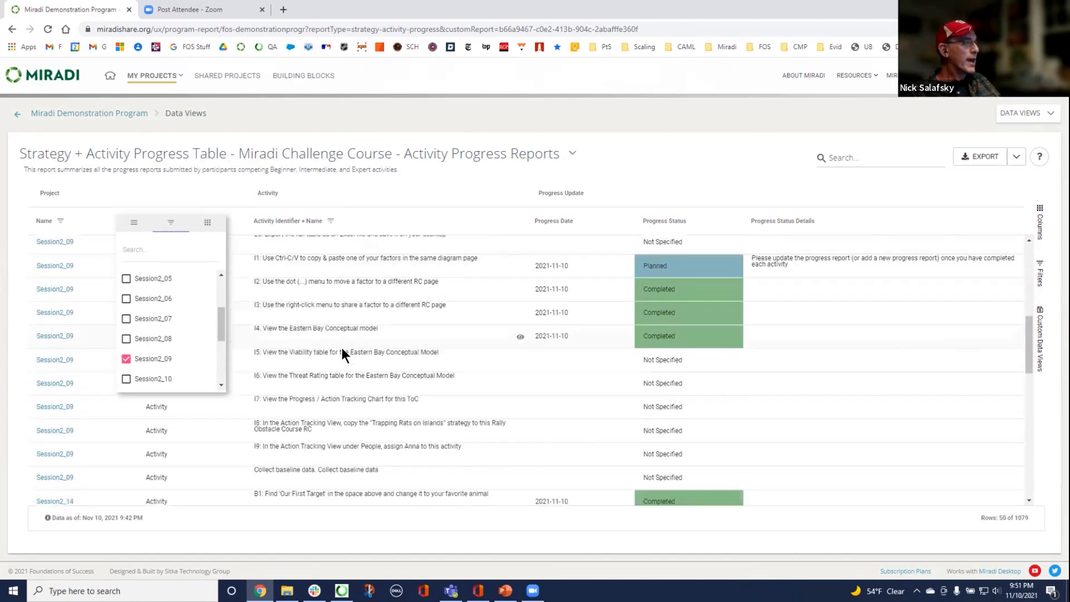
pyautogui.scroll(-5, 343, 350)
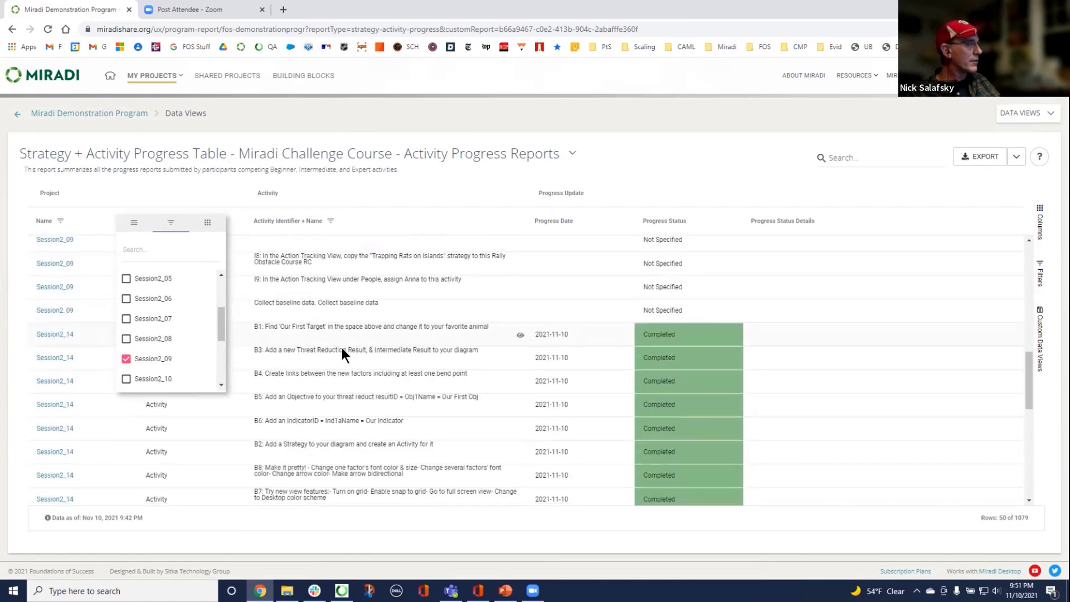
pyautogui.scroll(7, 343, 347)
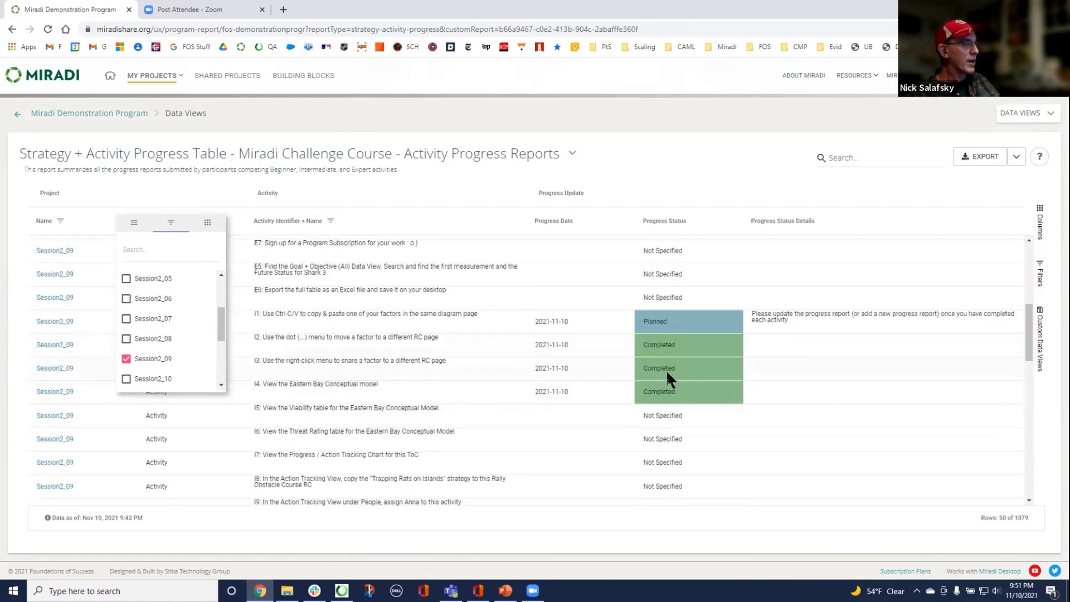
pyautogui.click(126, 359)
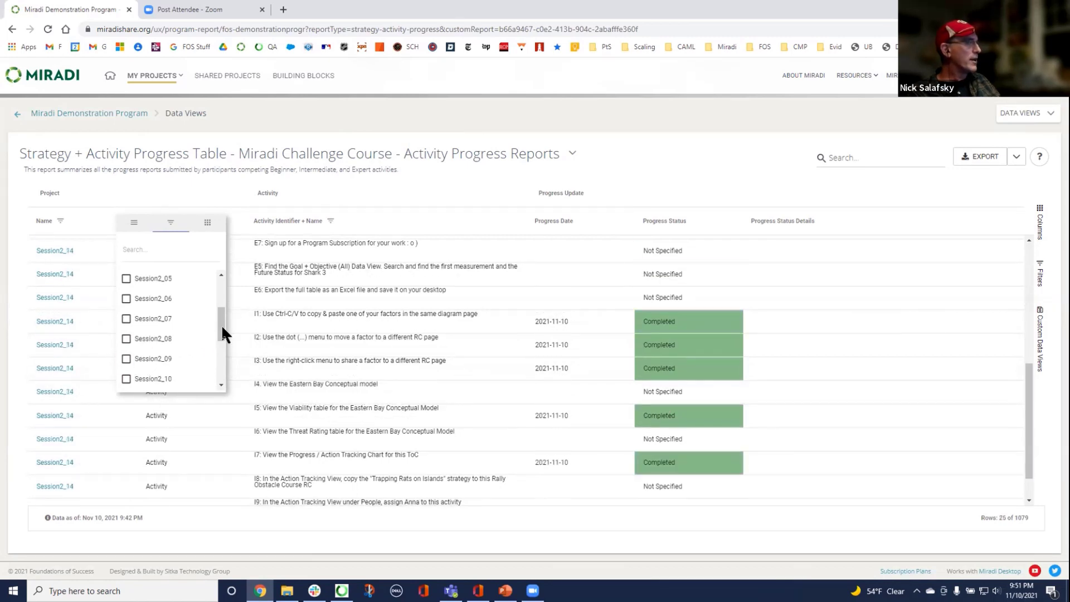
# Examine the activity progress of Session2_14, the remaining project selected in the Name filter.
pyautogui.moveTo(222, 325); pyautogui.dragTo(215, 366)
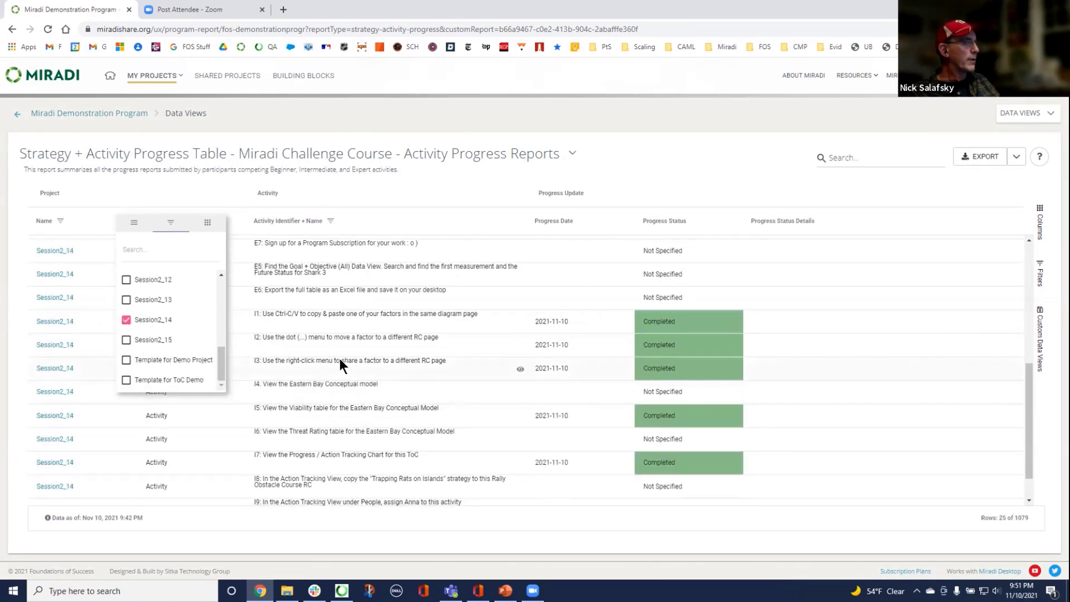
pyautogui.scroll(-1, 340, 359)
pyautogui.scroll(6, 339, 359)
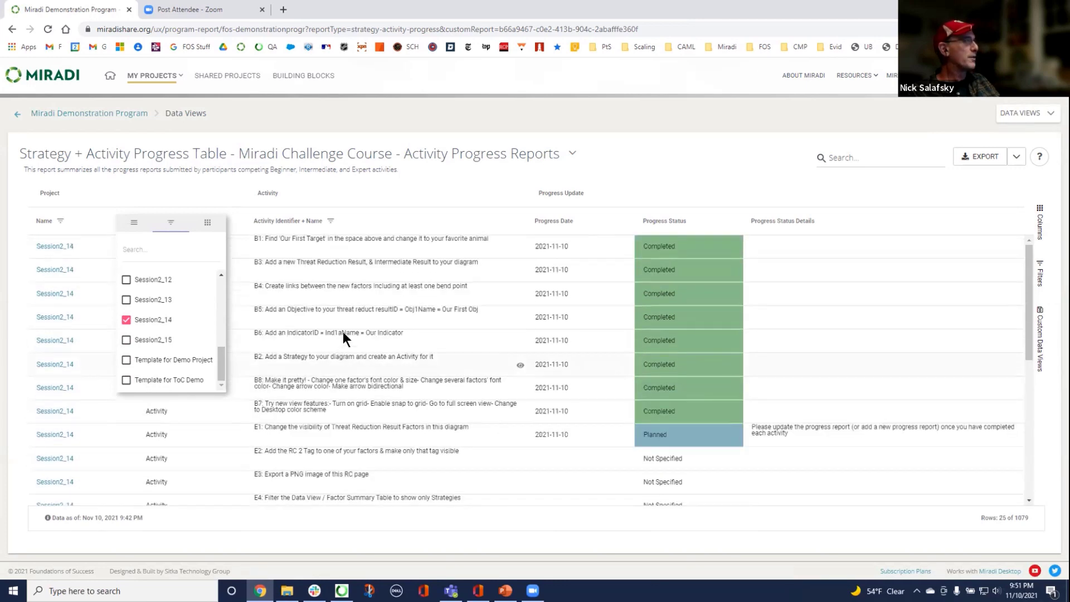
# Review the rest of Session2_14's activity statuses and show the formats available for exporting the progress table.
pyautogui.scroll(-4, 388, 325)
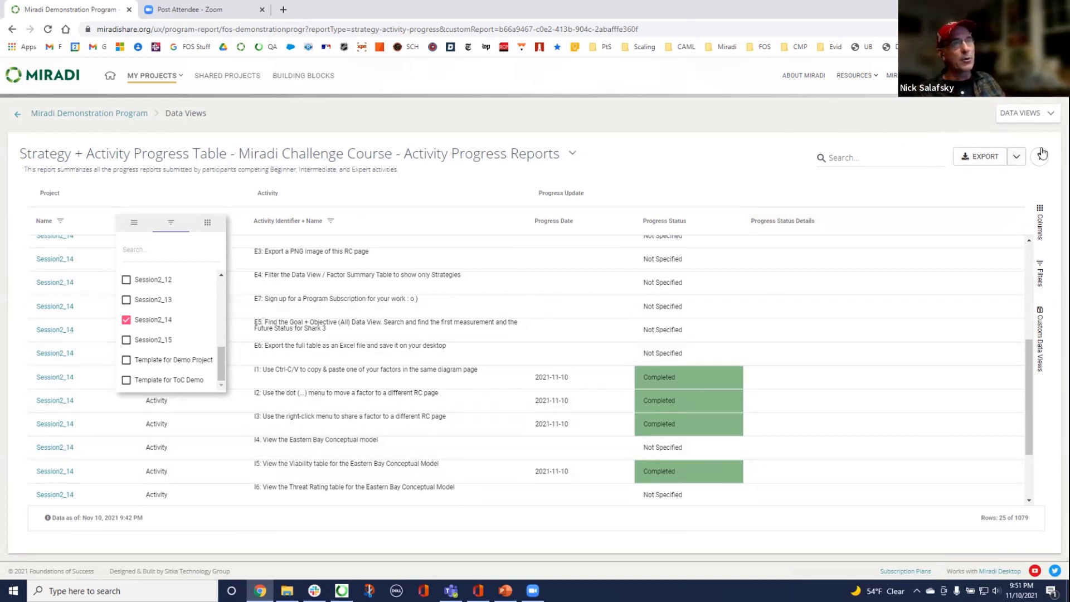
pyautogui.click(1016, 160)
pyautogui.click(1017, 160)
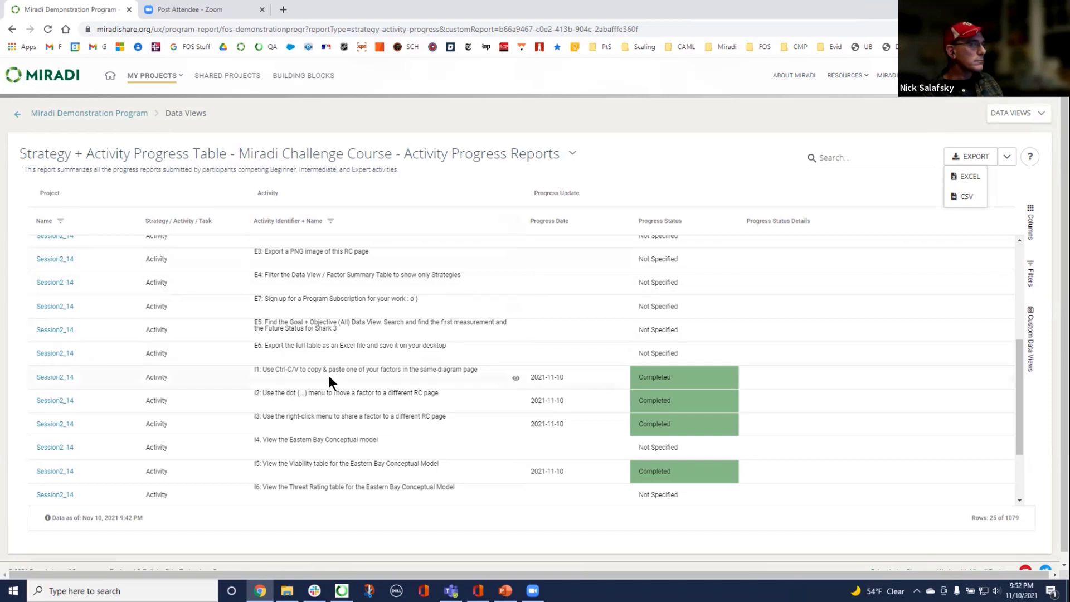
pyautogui.scroll(4, 329, 382)
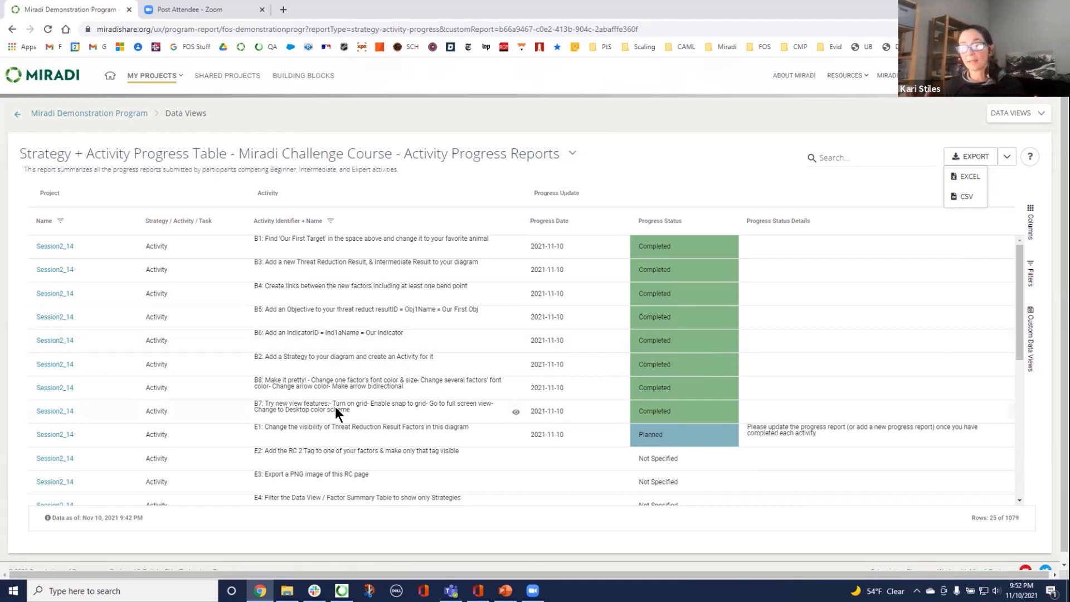
# Return to the Miradi Demonstration Program page, view the request types in the Request Support form, and close it without submitting.
pyautogui.click(52, 113)
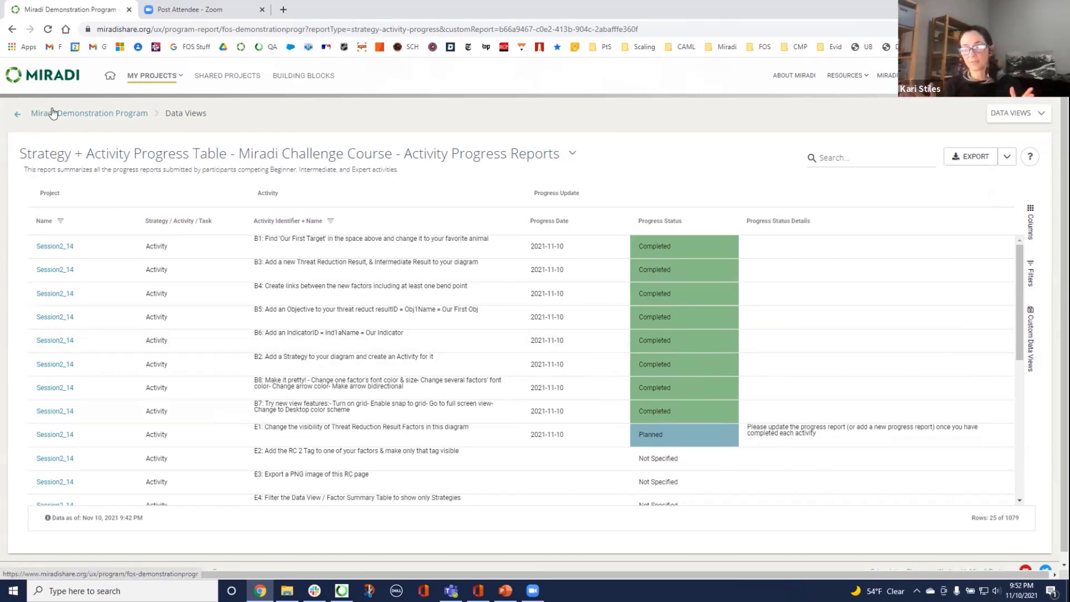
pyautogui.click(52, 113)
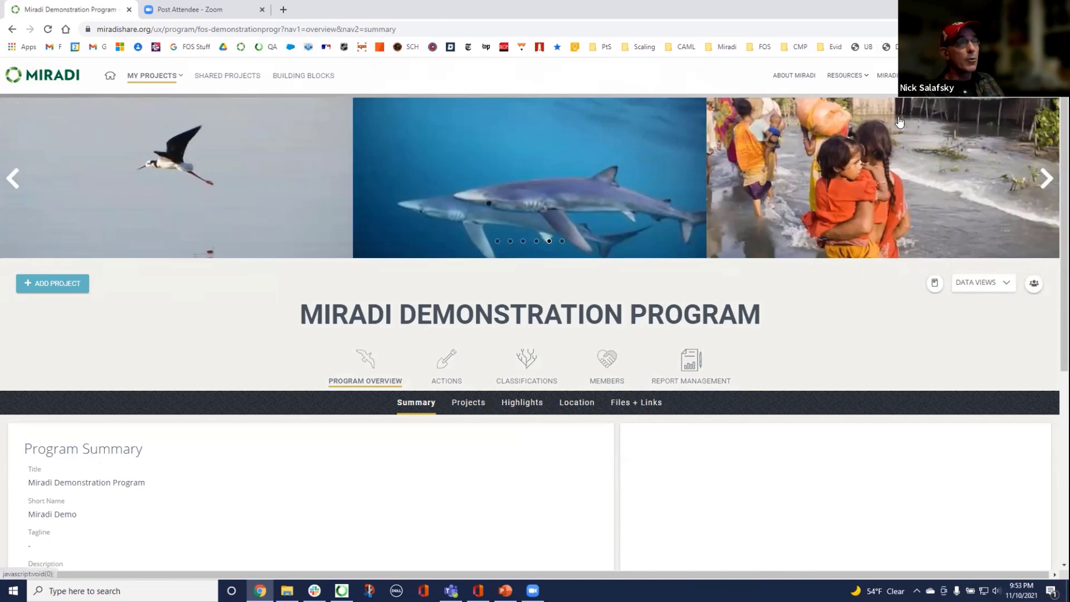
pyautogui.click(894, 76)
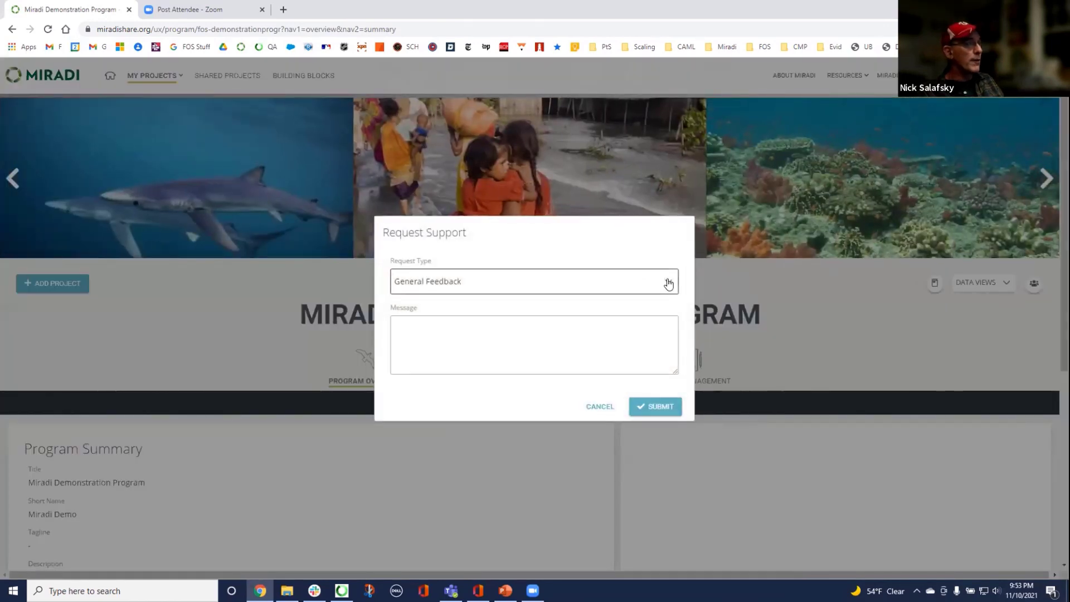
pyautogui.click(669, 283)
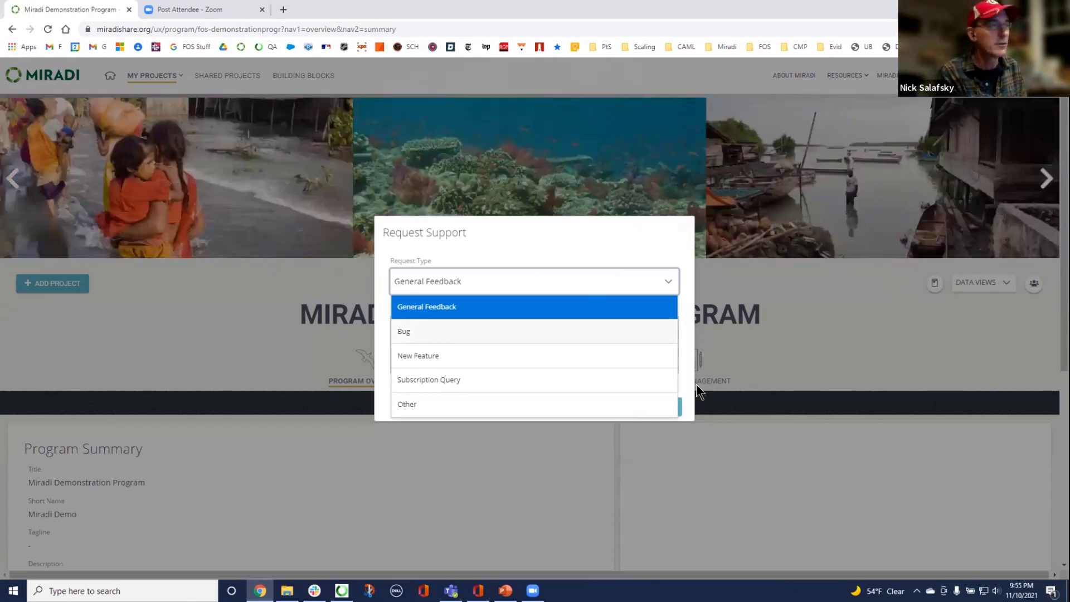
pyautogui.click(654, 126)
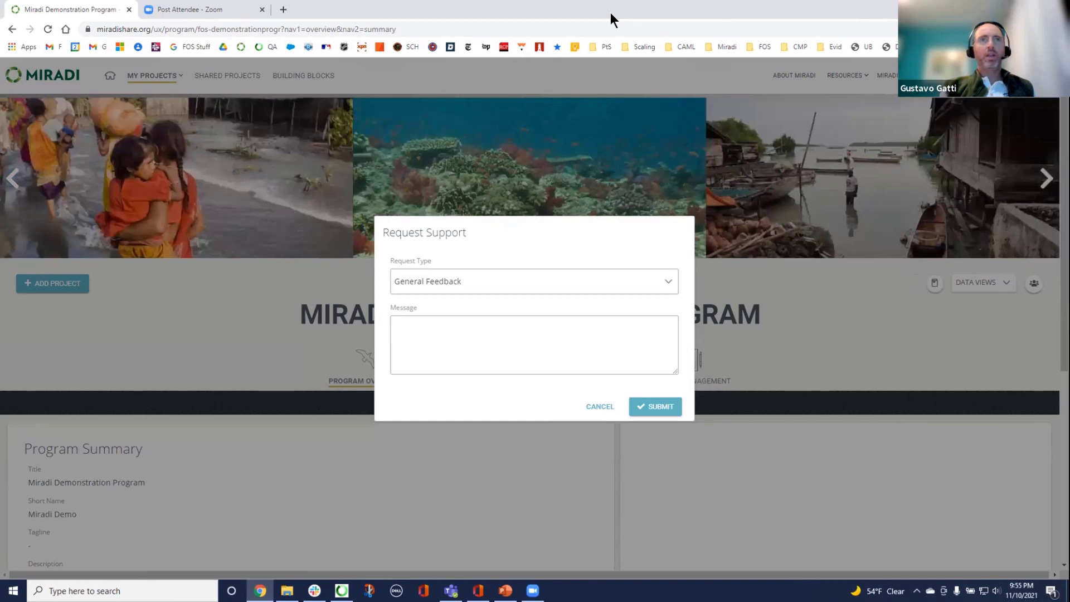
pyautogui.click(600, 407)
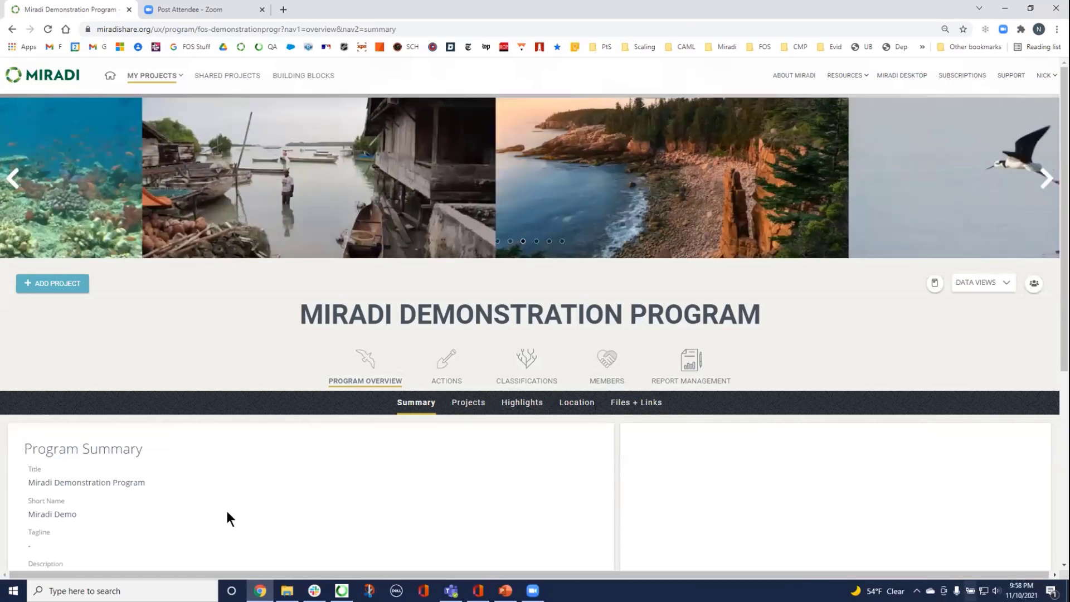
# Look over the Miradi Demonstration Program's overview and view its program map under Location.
pyautogui.scroll(-1, 271, 505)
pyautogui.scroll(-1, 272, 505)
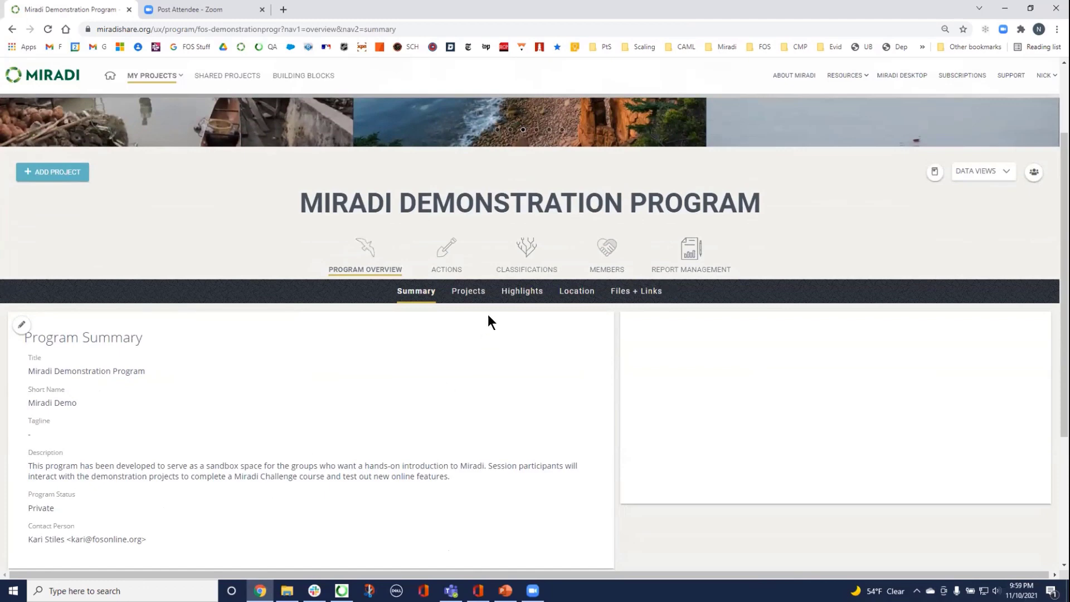
pyautogui.click(567, 292)
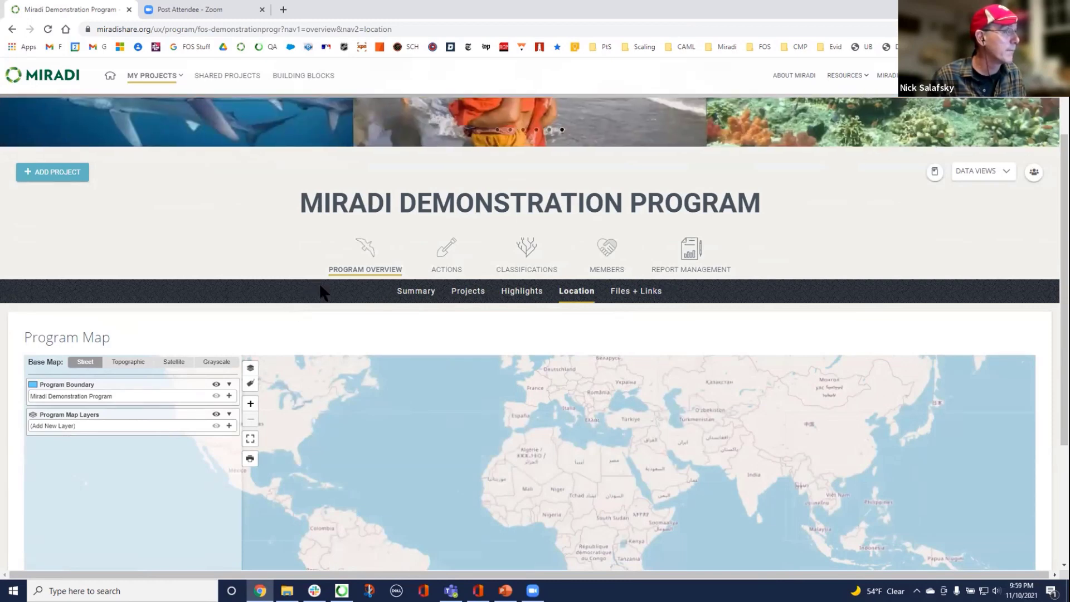
pyautogui.scroll(-1, 397, 274)
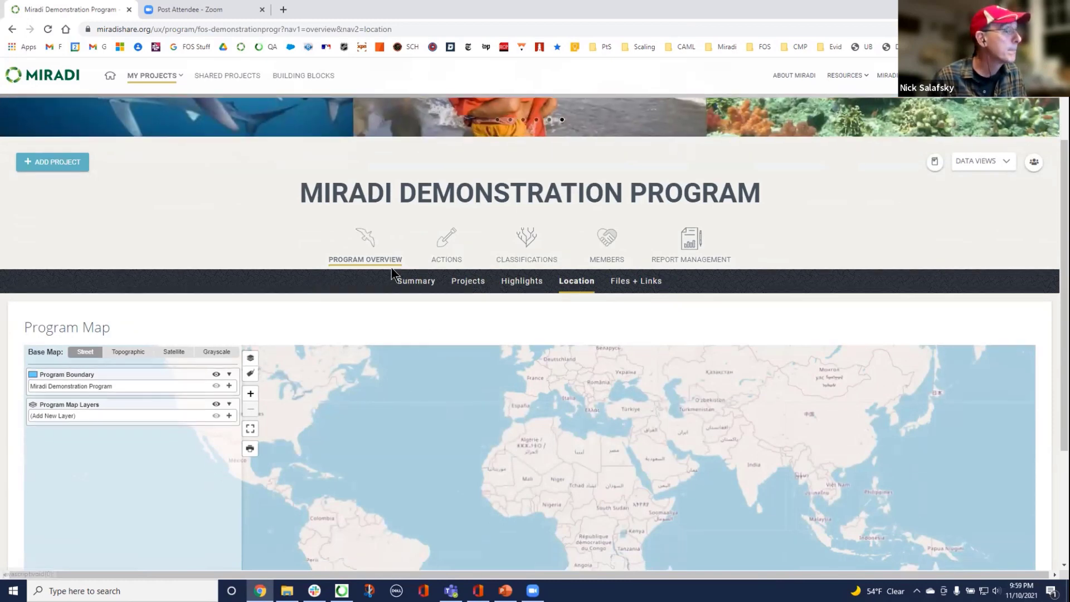
pyautogui.scroll(-3, 390, 266)
pyautogui.scroll(4, 390, 273)
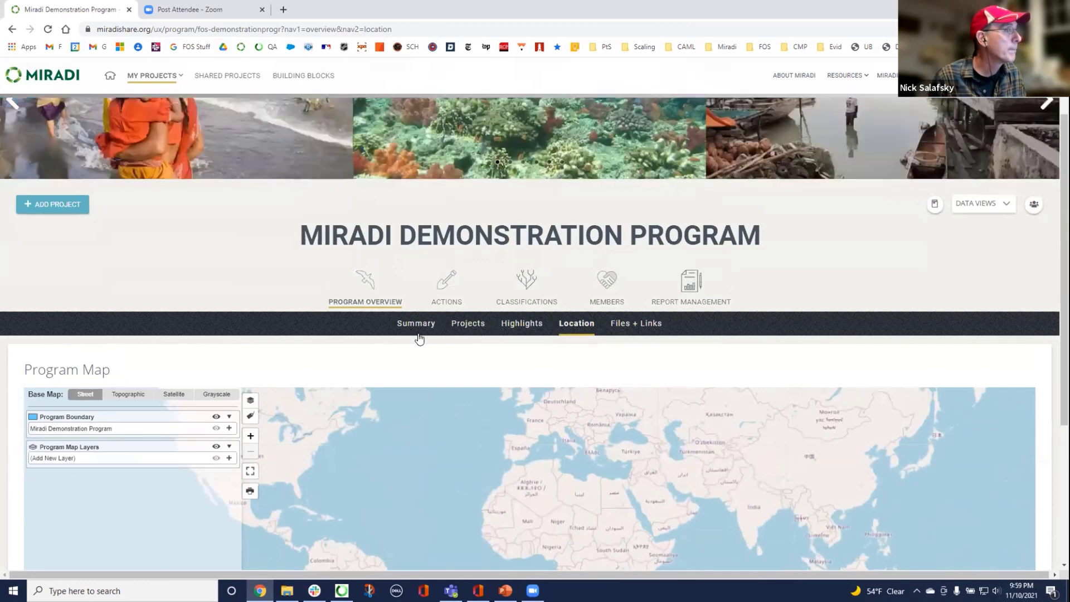
# Review the program's Summary page, including its description and the Program Metrics - Activity chart.
pyautogui.click(417, 324)
pyautogui.scroll(-5, 334, 398)
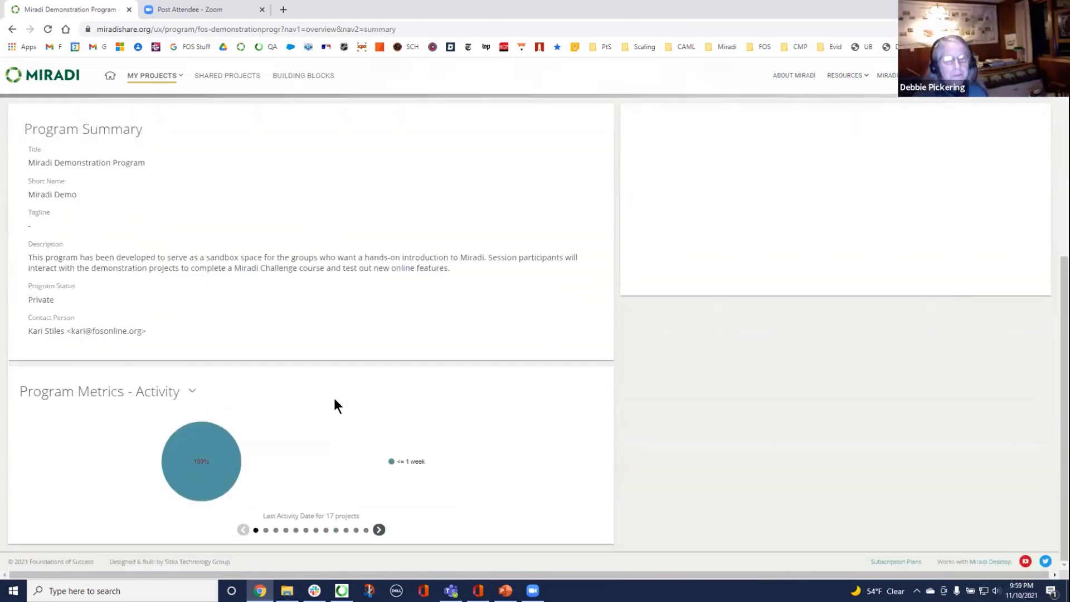
pyautogui.scroll(1, 334, 399)
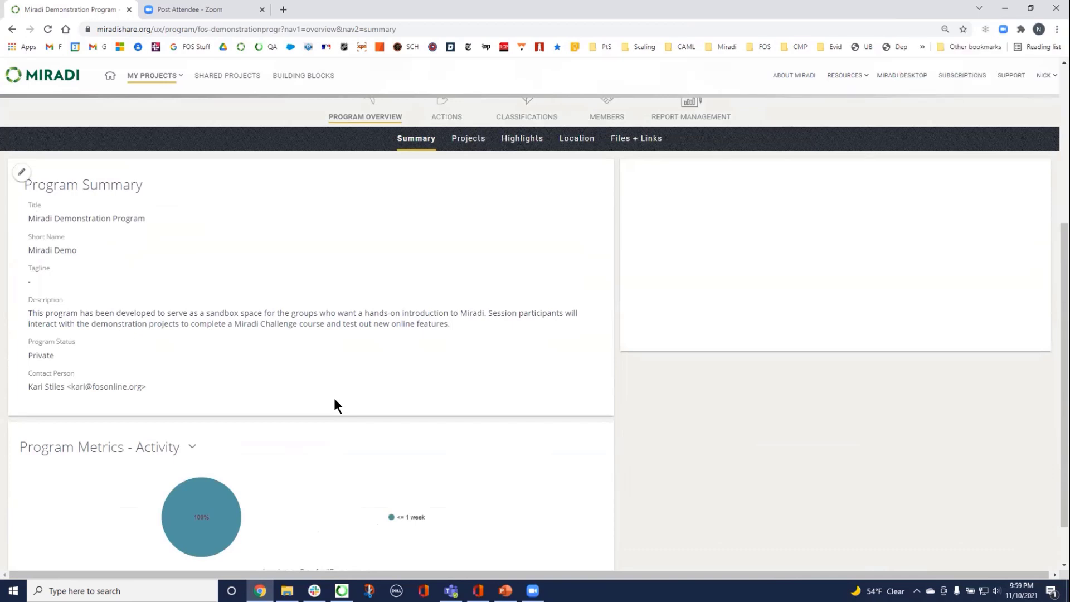
pyautogui.scroll(1, 351, 384)
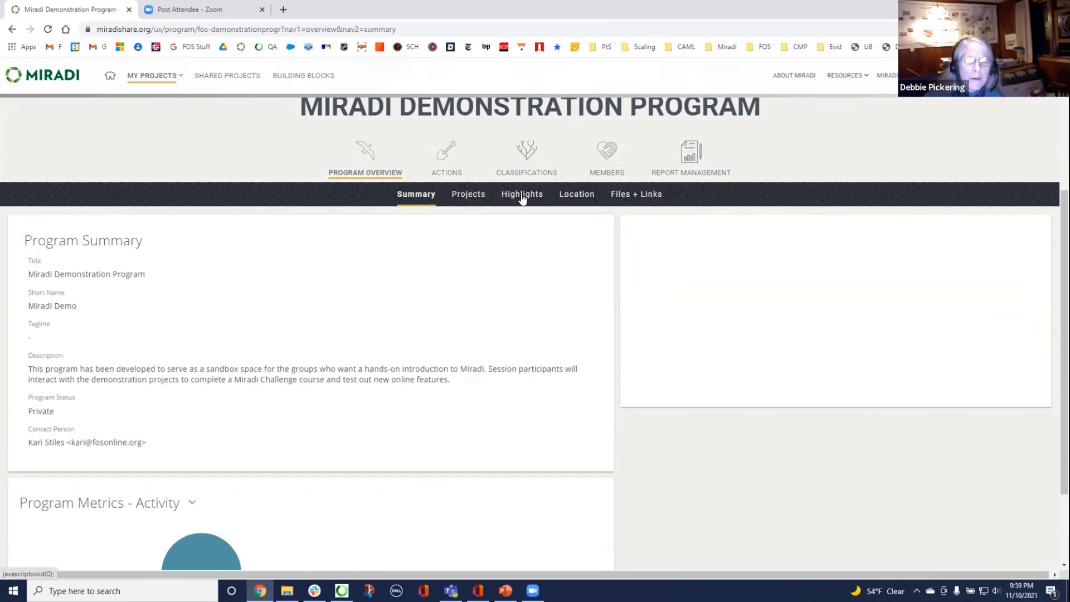
pyautogui.scroll(2, 522, 198)
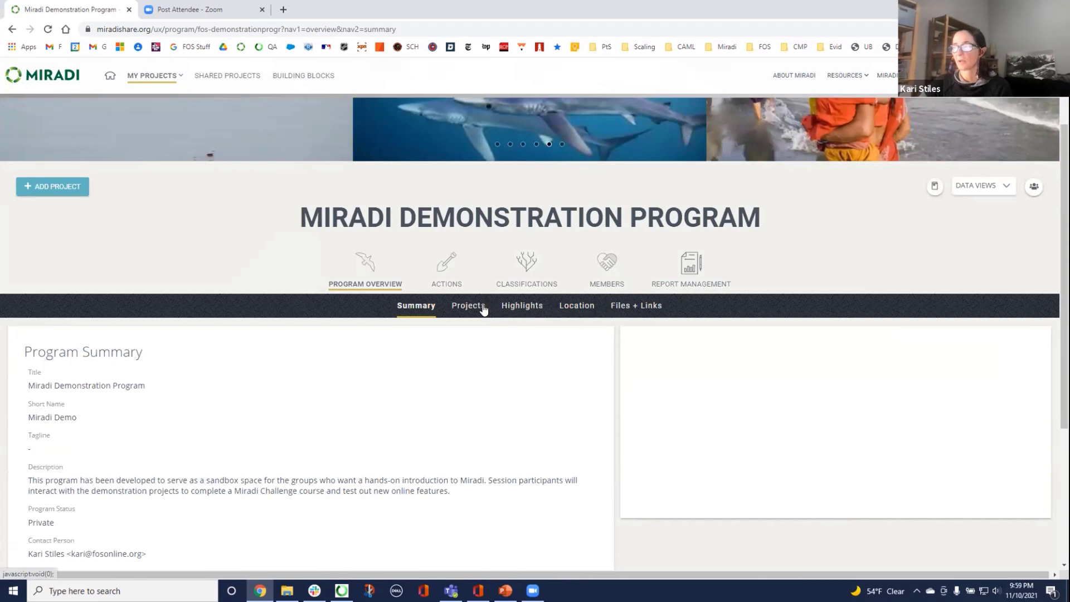
pyautogui.scroll(-2, 482, 305)
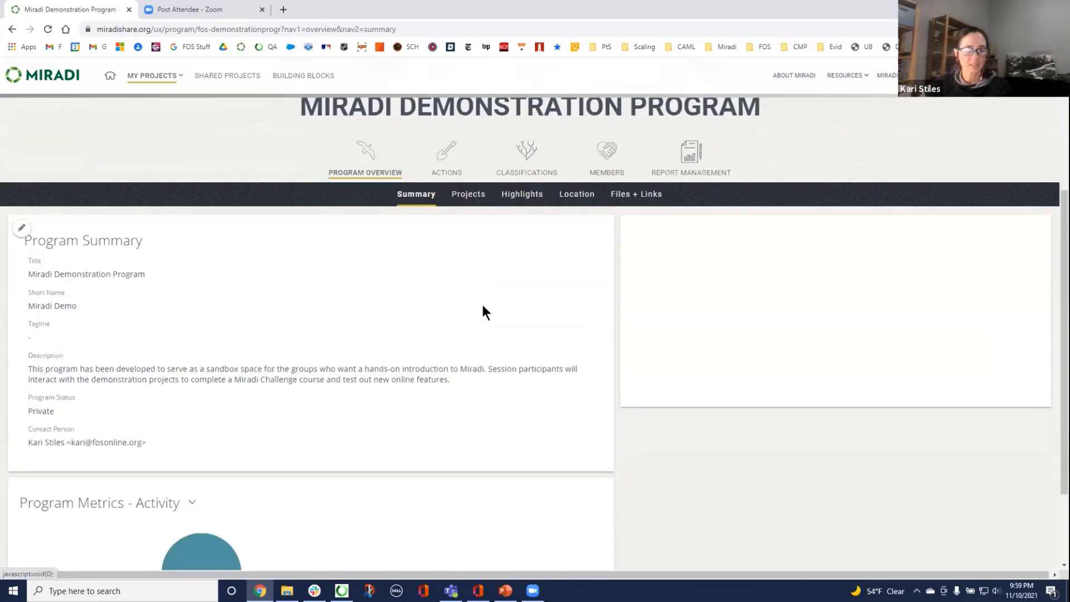
pyautogui.scroll(2, 483, 305)
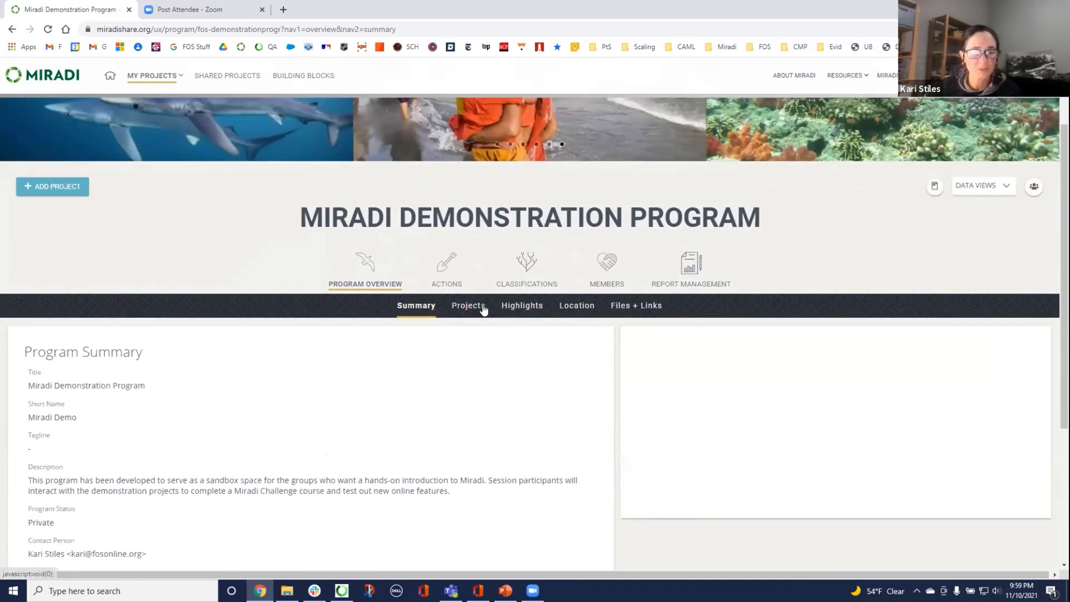
# Open the Session2_01 project from the Miradi Demonstration Program's project list.
pyautogui.click(483, 310)
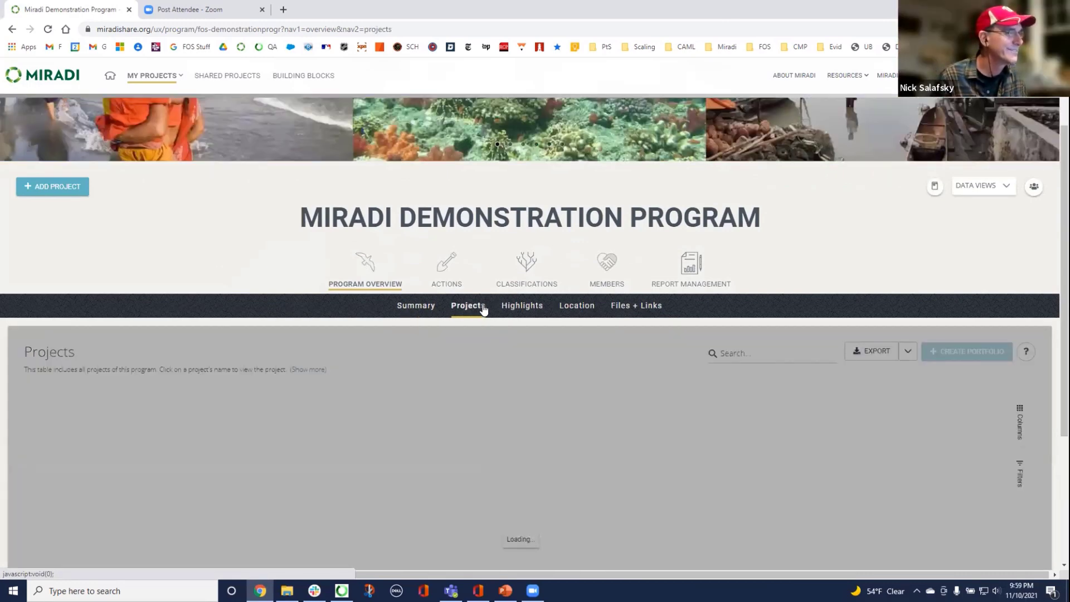
pyautogui.scroll(-1, 483, 309)
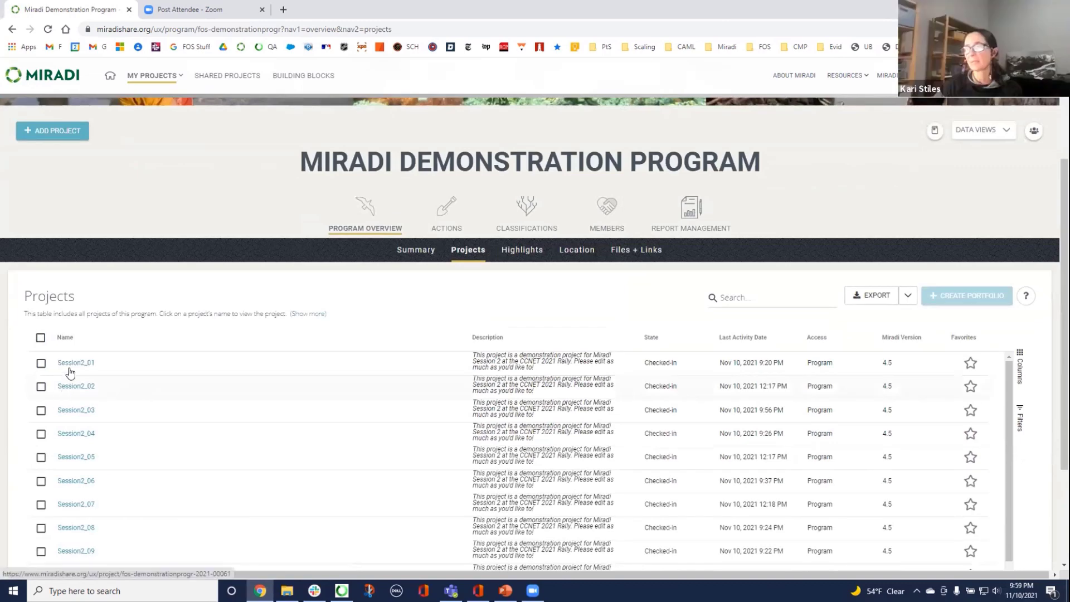
pyautogui.click(70, 365)
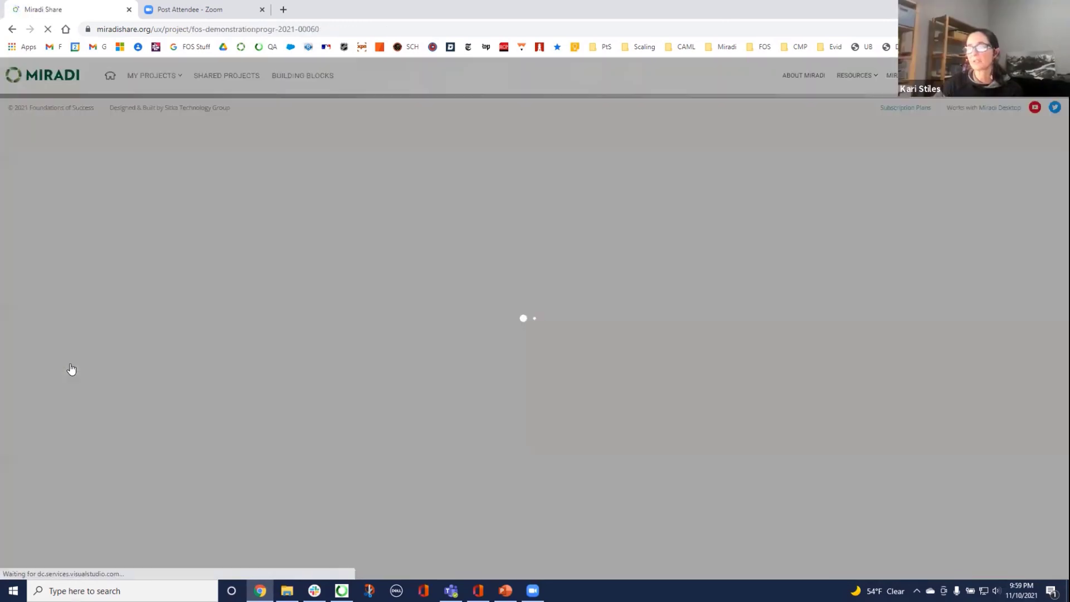